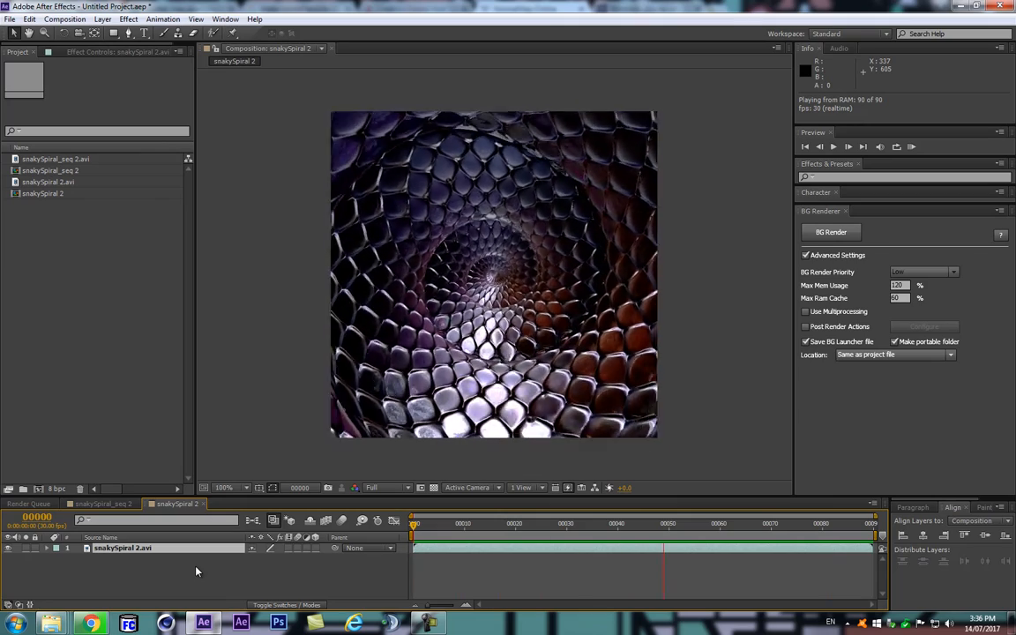
- Stop the spiral preview, switch to Chrome, and read the Normal mapping Wikipedia article and its example normal map image
key(space)
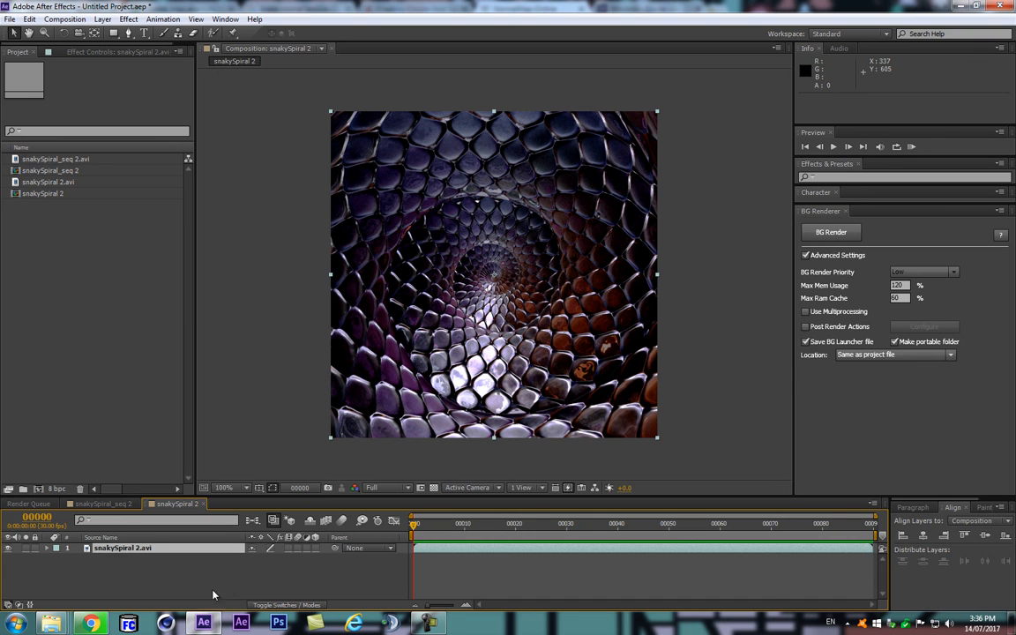
click(91, 624)
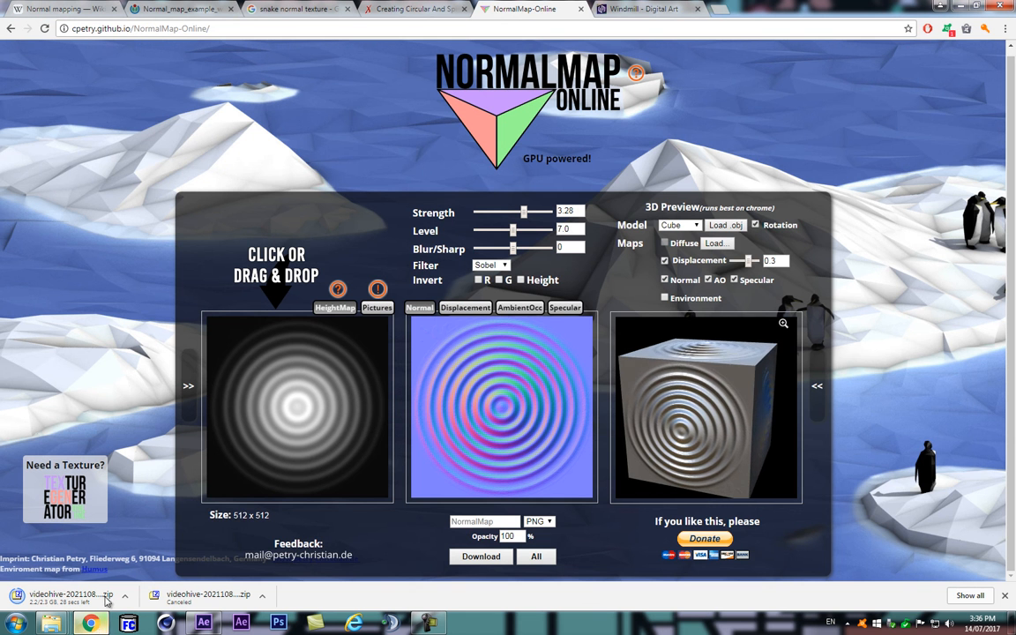
click(102, 8)
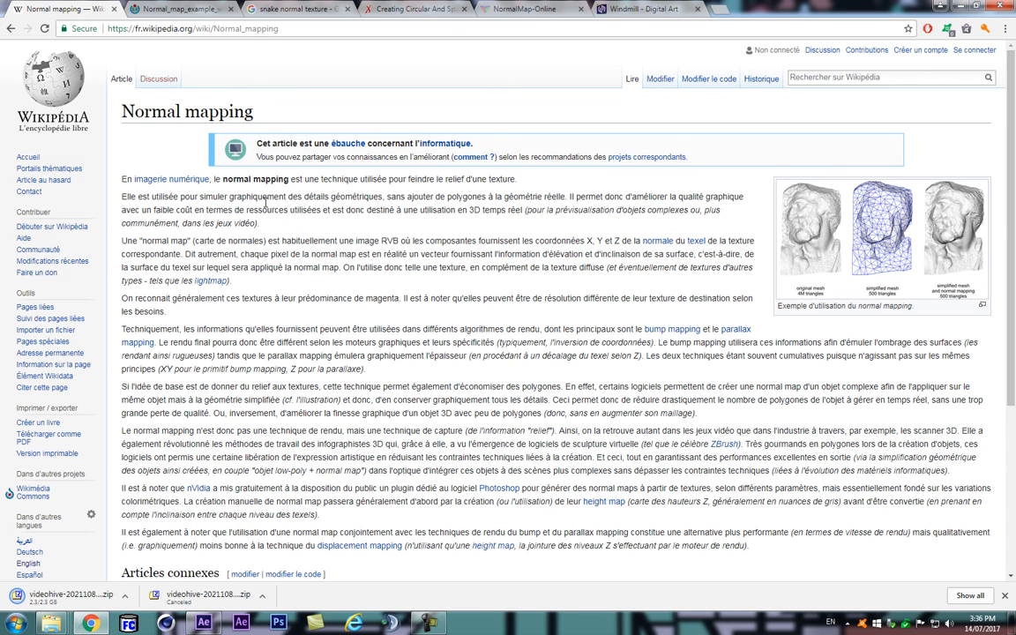
click(184, 8)
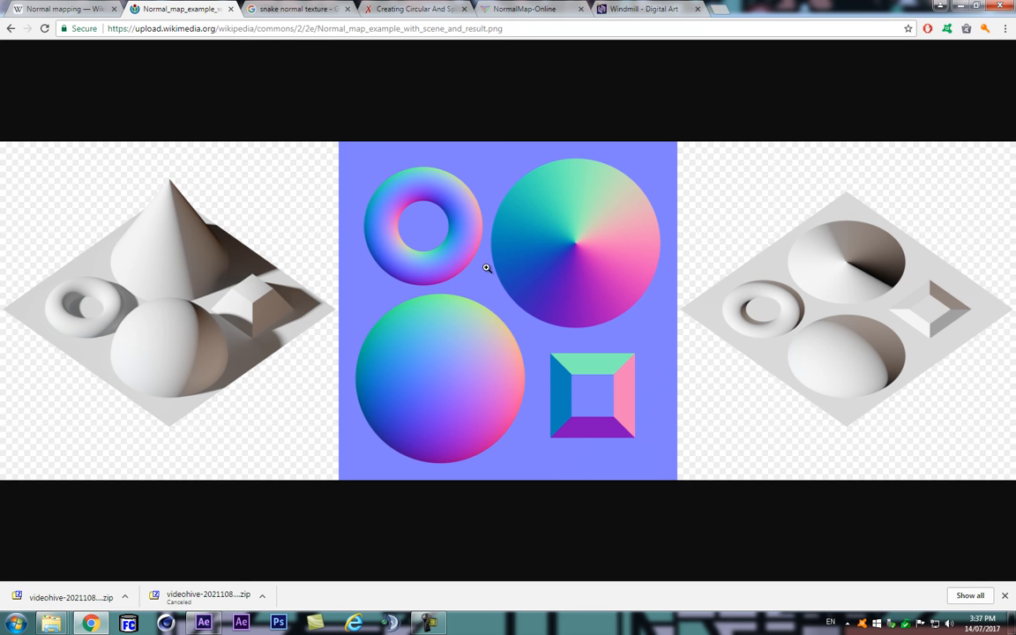
- Find the Snake Scales normal map among the "snake normal texture" results and check its Filter Forge page
click(270, 8)
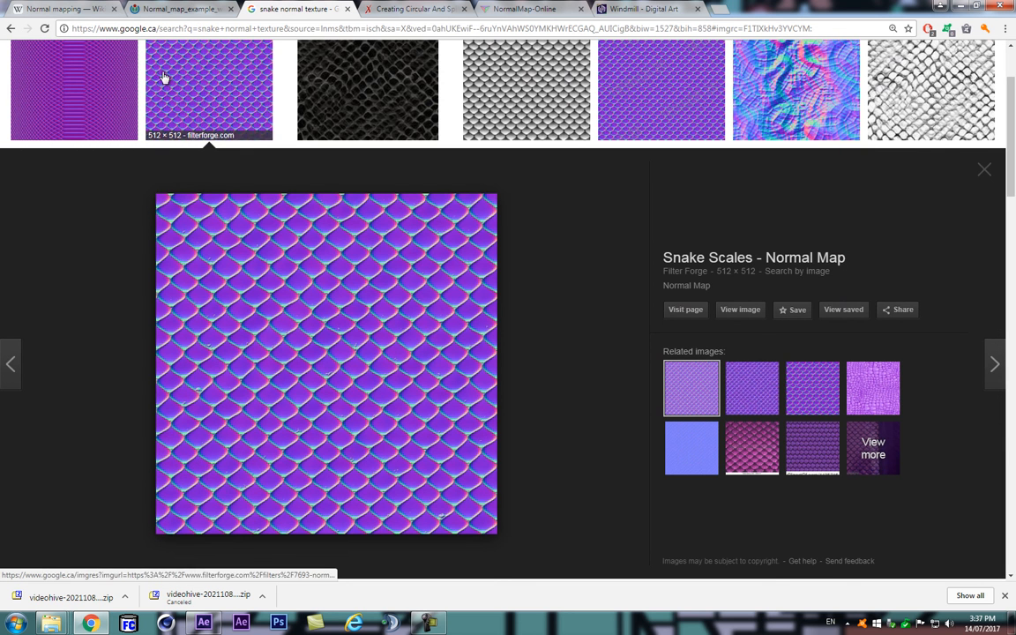
click(11, 28)
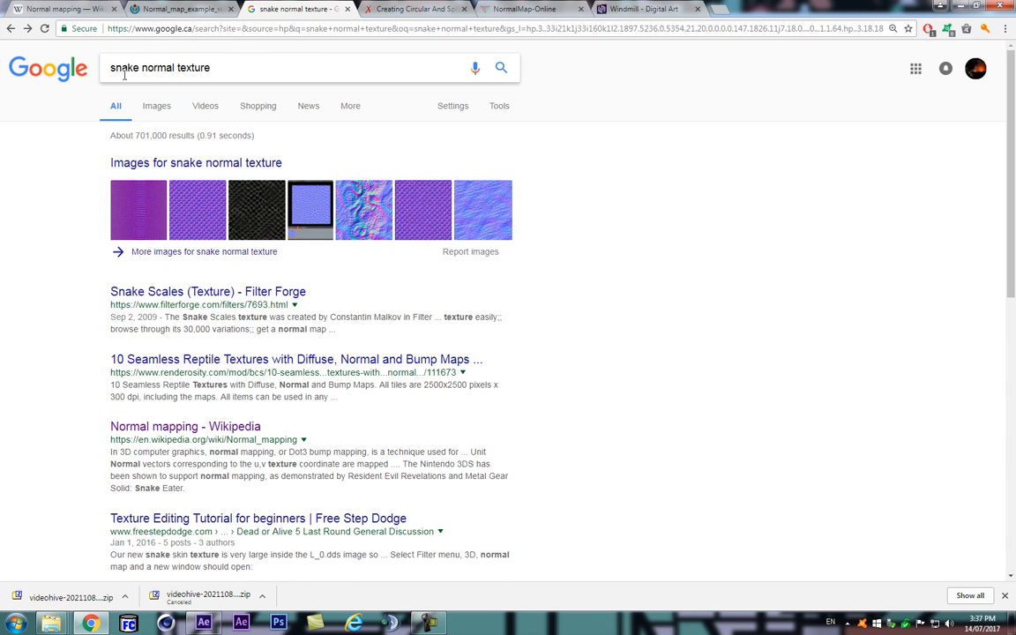
click(198, 201)
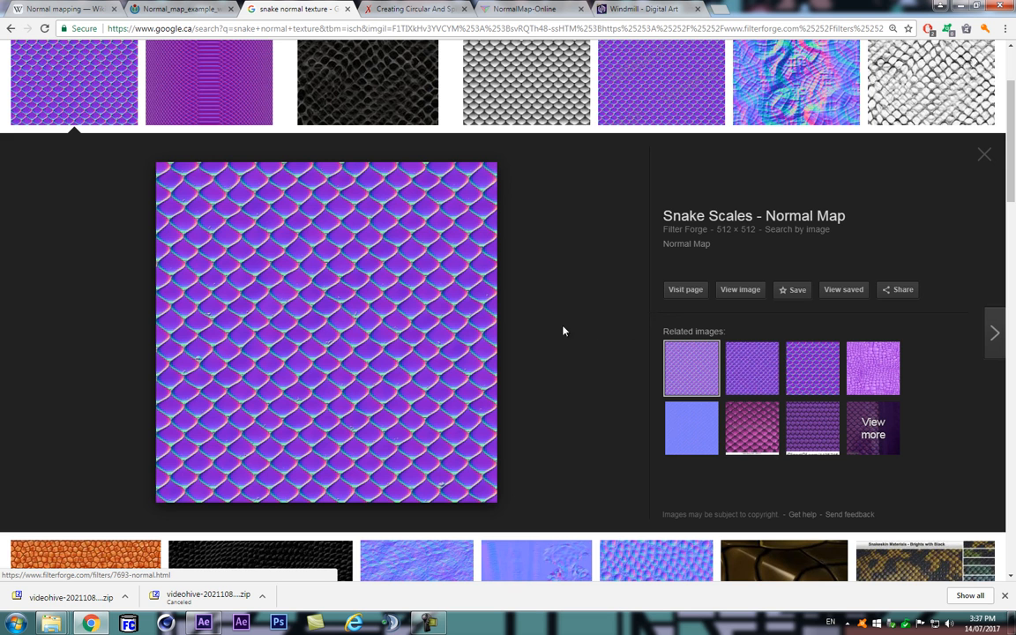
click(680, 291)
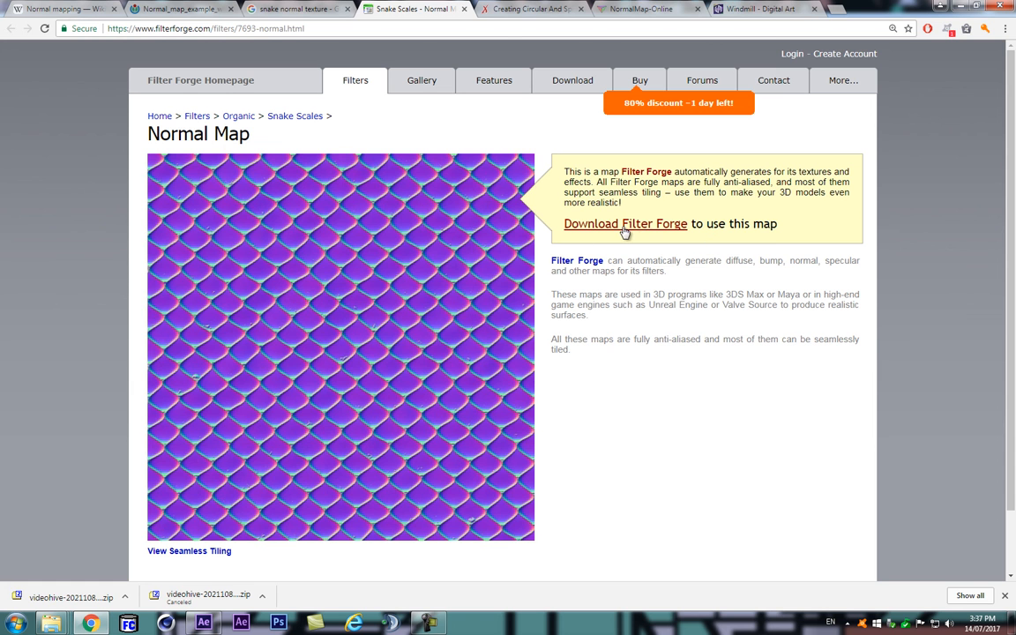
click(465, 10)
- Open the full-size Snake Scales normal map in its own tab and save it as 7693-normal.jpg
right_click(742, 292)
click(781, 303)
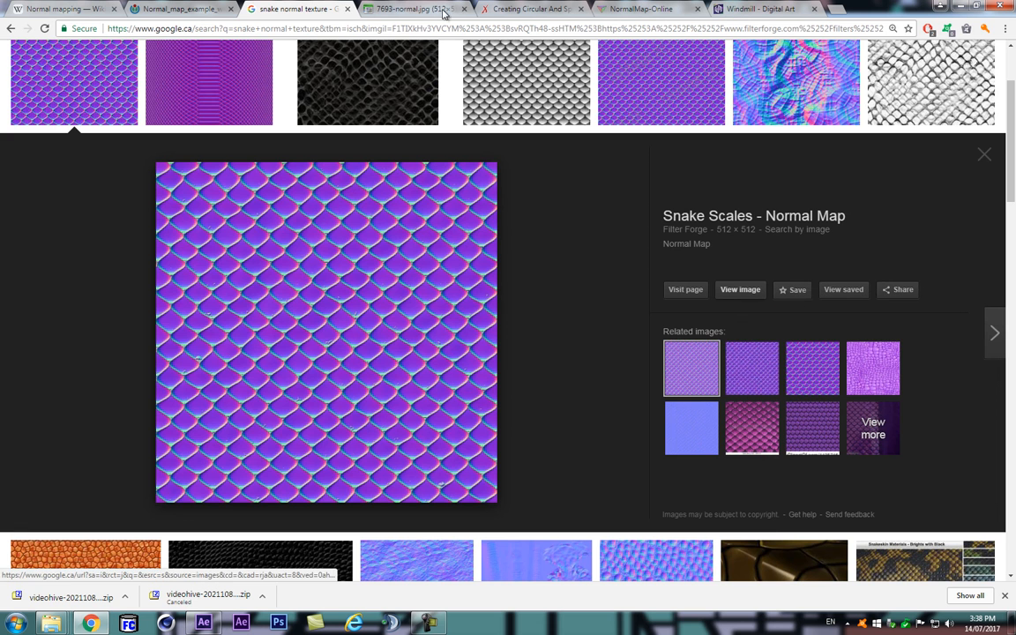
click(392, 11)
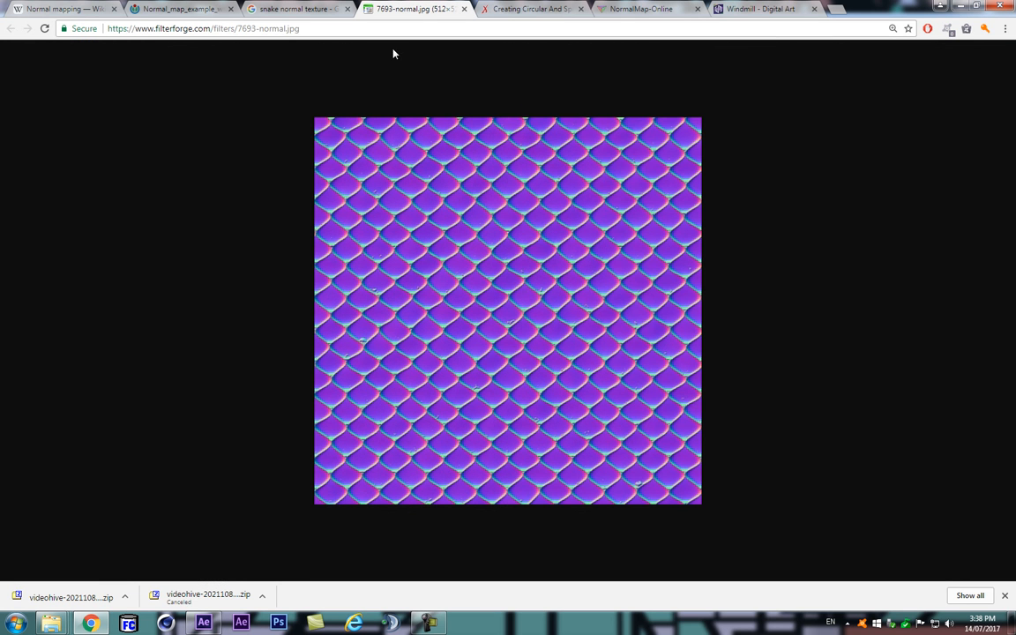
right_click(393, 212)
click(432, 233)
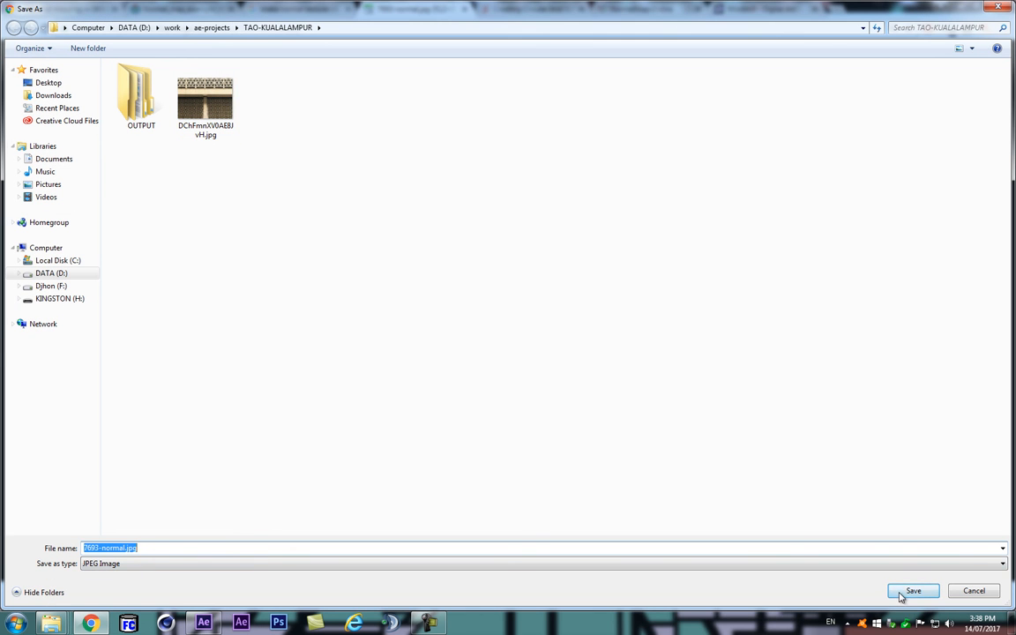
key(Return)
- Switch to After Effects and start a new empty project
click(204, 624)
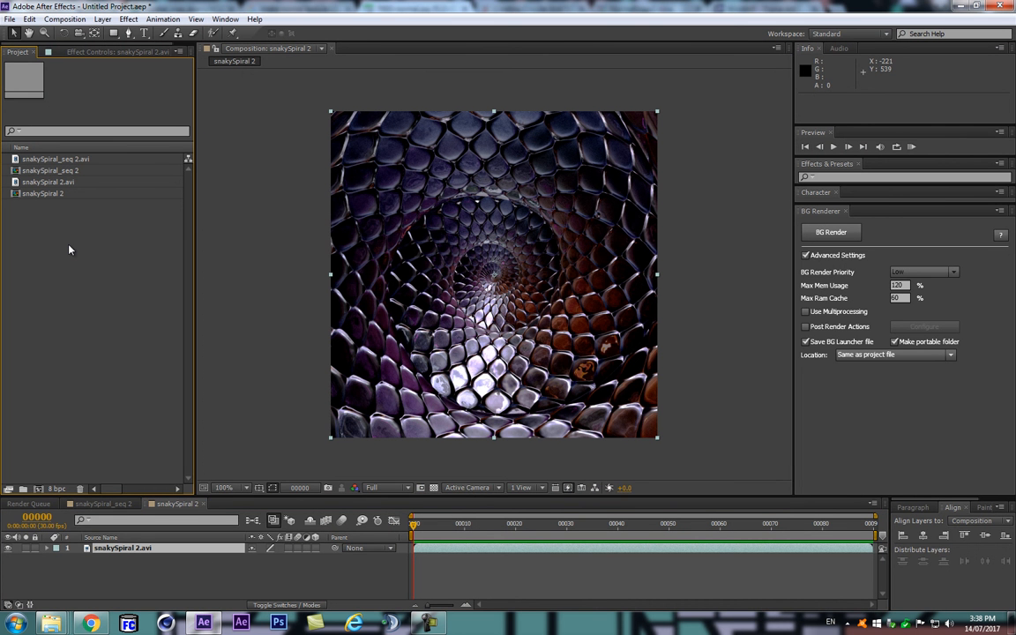
key(ctrl+n)
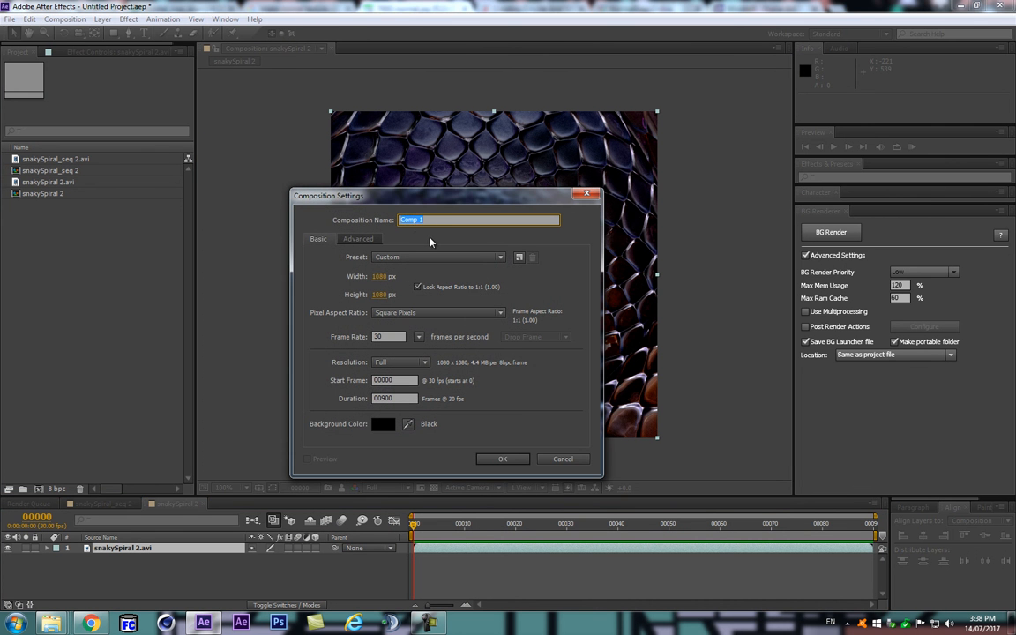
key(Escape)
click(9, 19)
mouse_move(28, 34)
click(232, 33)
click(478, 296)
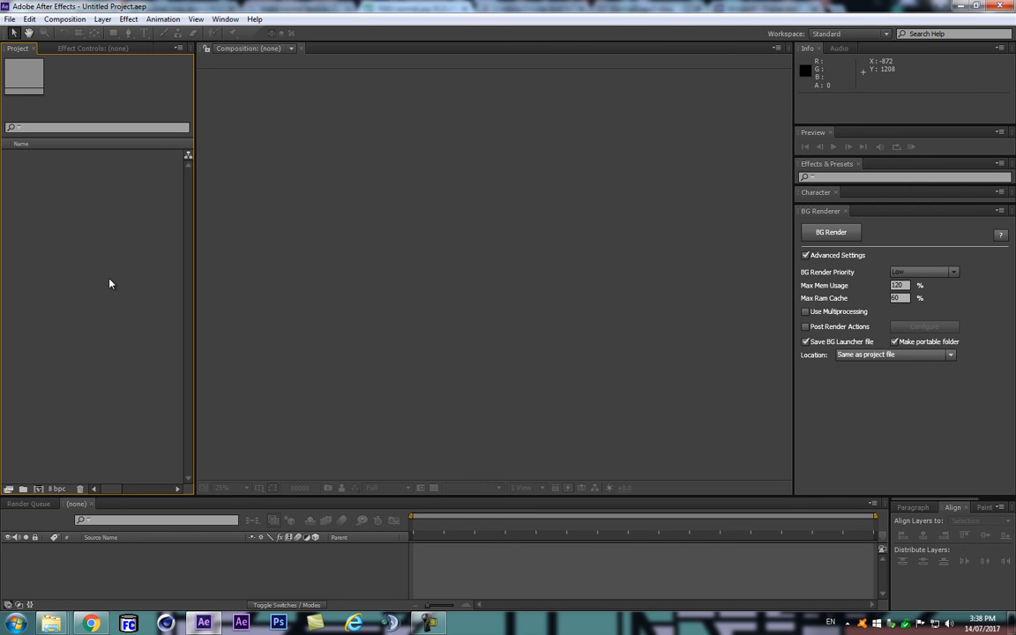
- Create composition Comp 1 at 1080 × 1080 px, 30 fps, with a duration of 900 frames
key(ctrl+n)
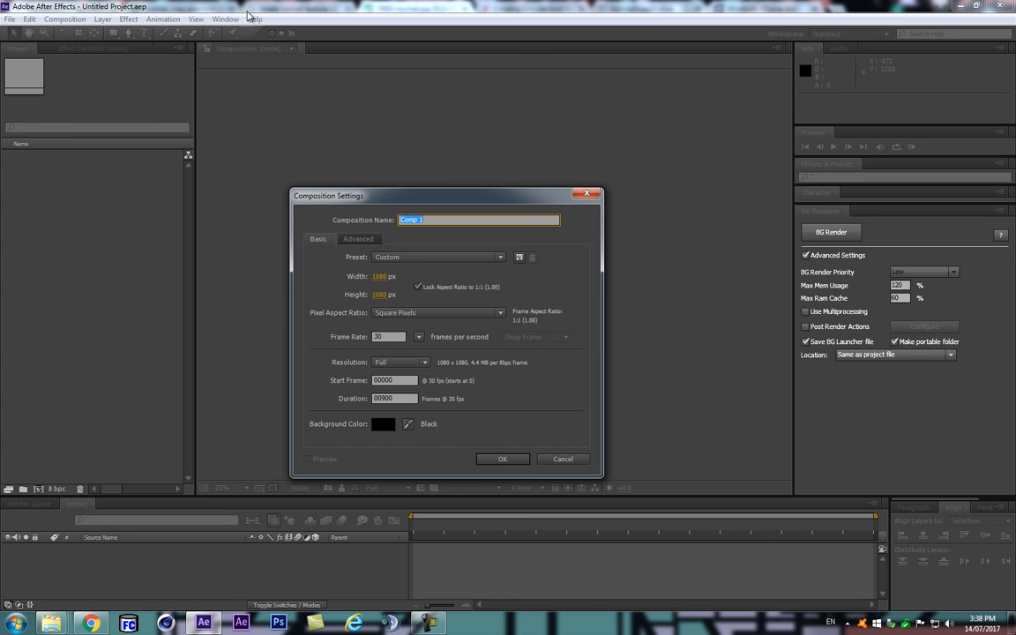
click(522, 460)
scroll(549, 333, up, 2)
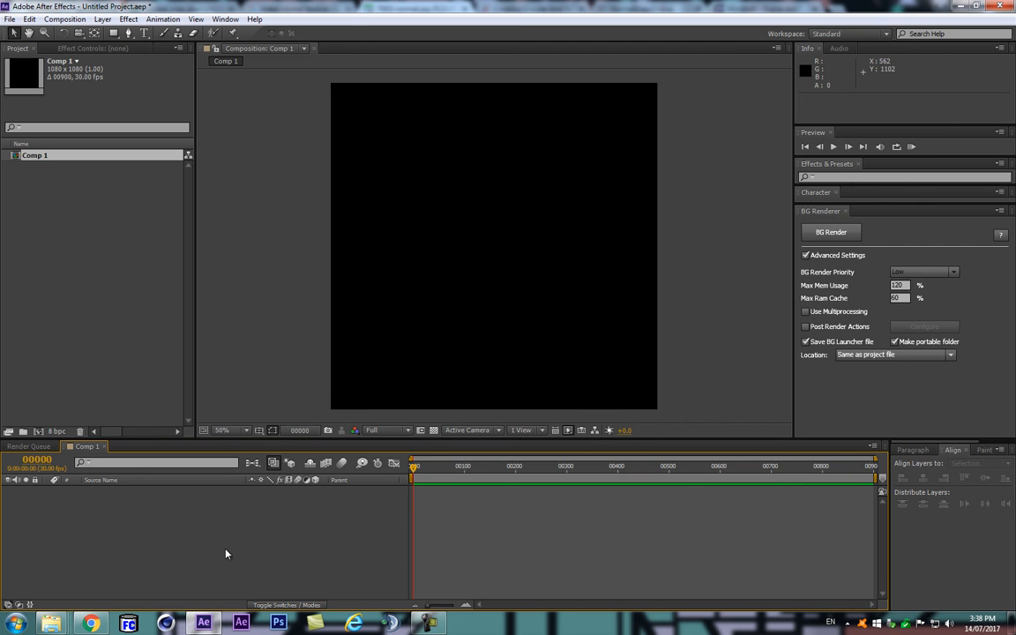
- Create a red solid named TAO and set its size to 1080 × 1080 px with the aspect ratio locked
key(ctrl+y)
text(TAO)
key(Return)
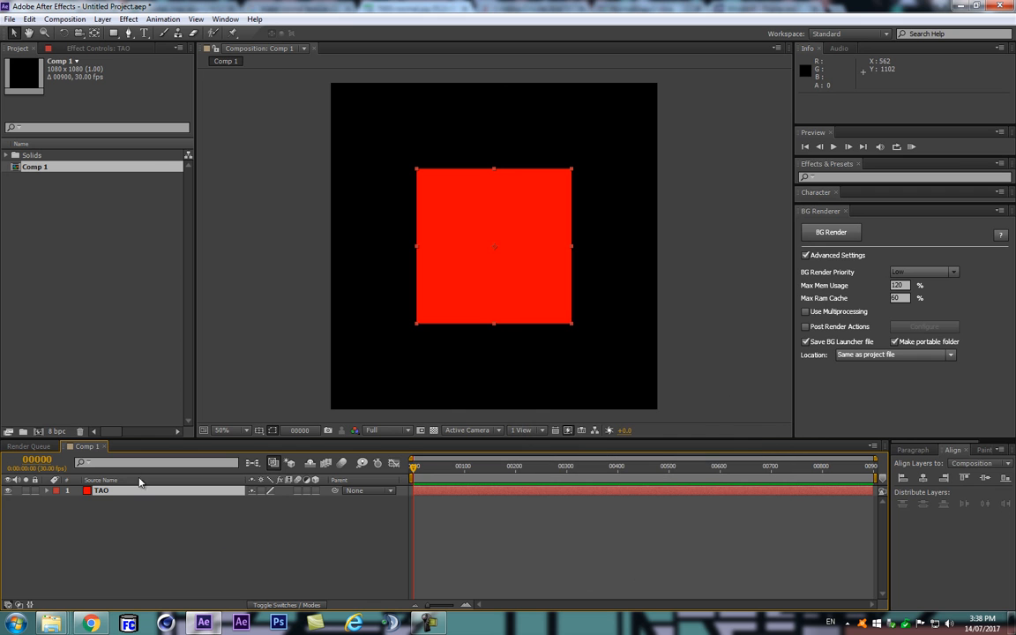
key(ctrl+shift+y)
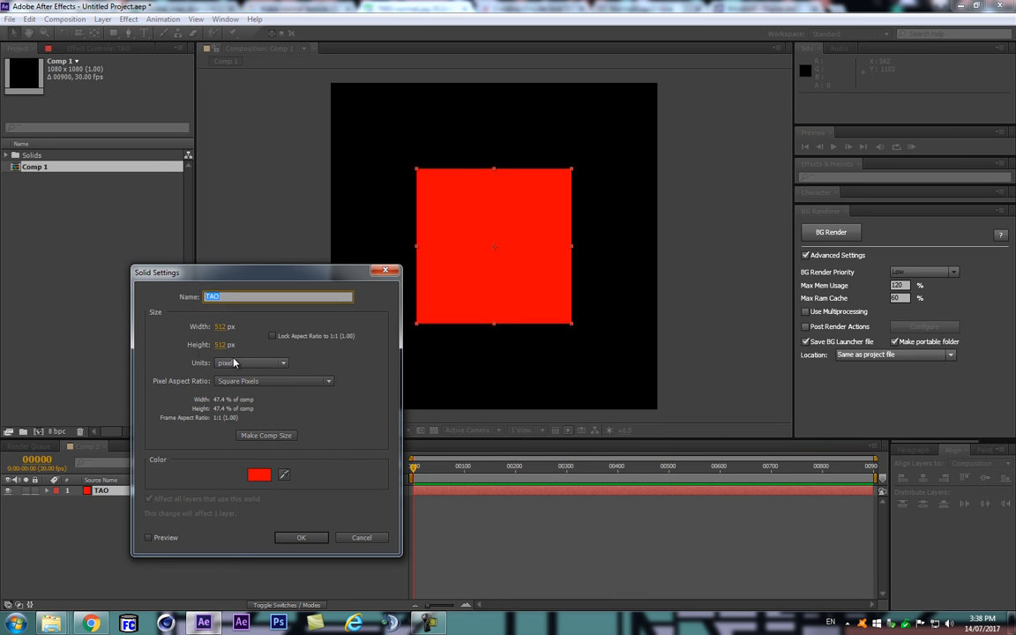
click(221, 327)
text(1080)
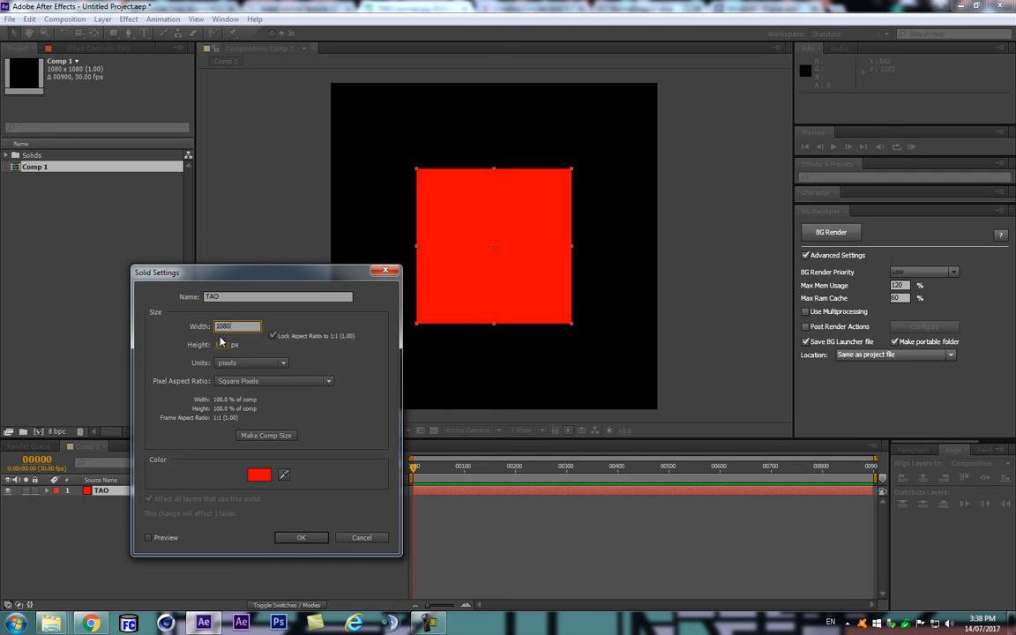
click(292, 538)
- Find the Trapcode Tao effect by searching for "tao" and apply it to the TAO solid
click(881, 178)
drag(891, 204, 895, 295)
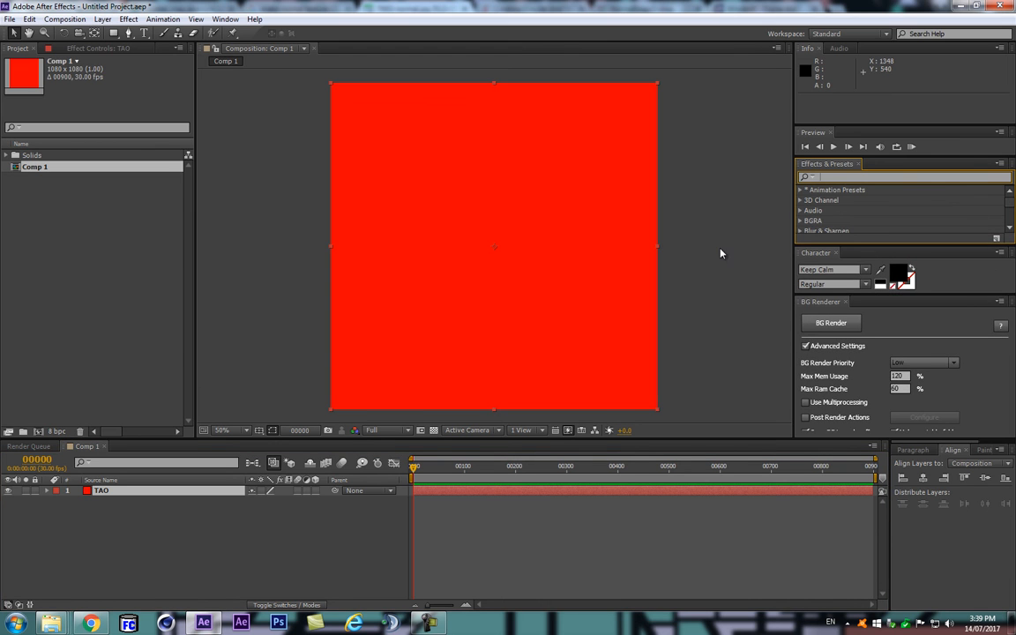
text(tao)
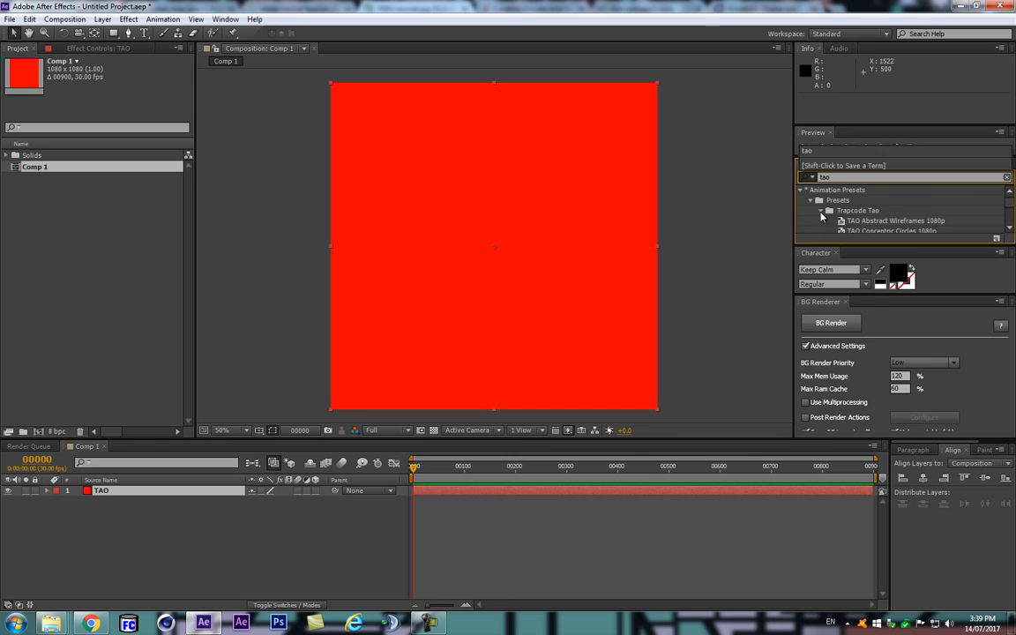
click(821, 212)
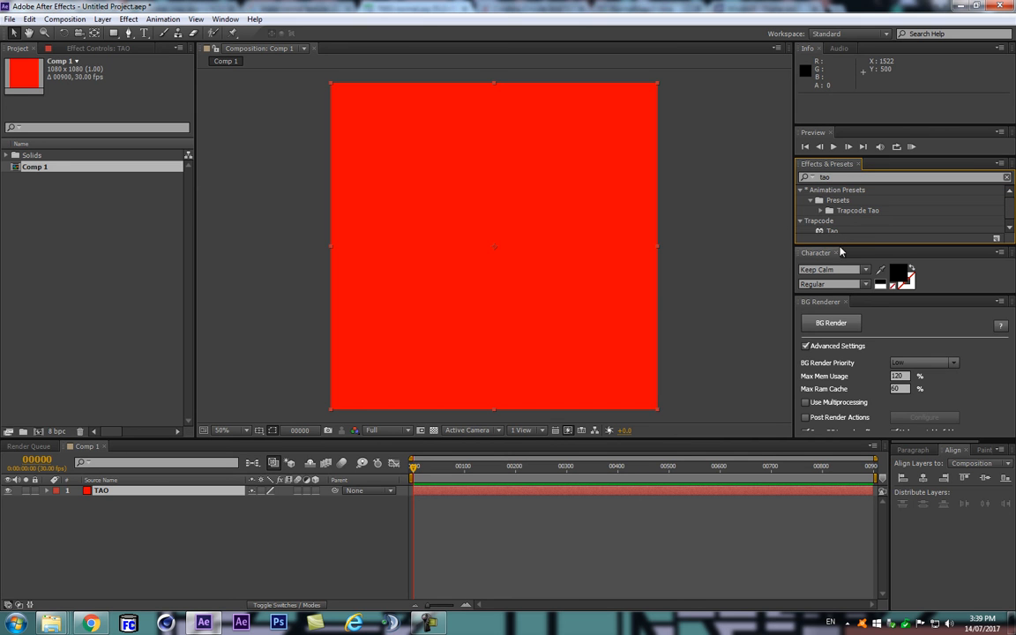
drag(849, 246, 847, 288)
drag(829, 231, 111, 490)
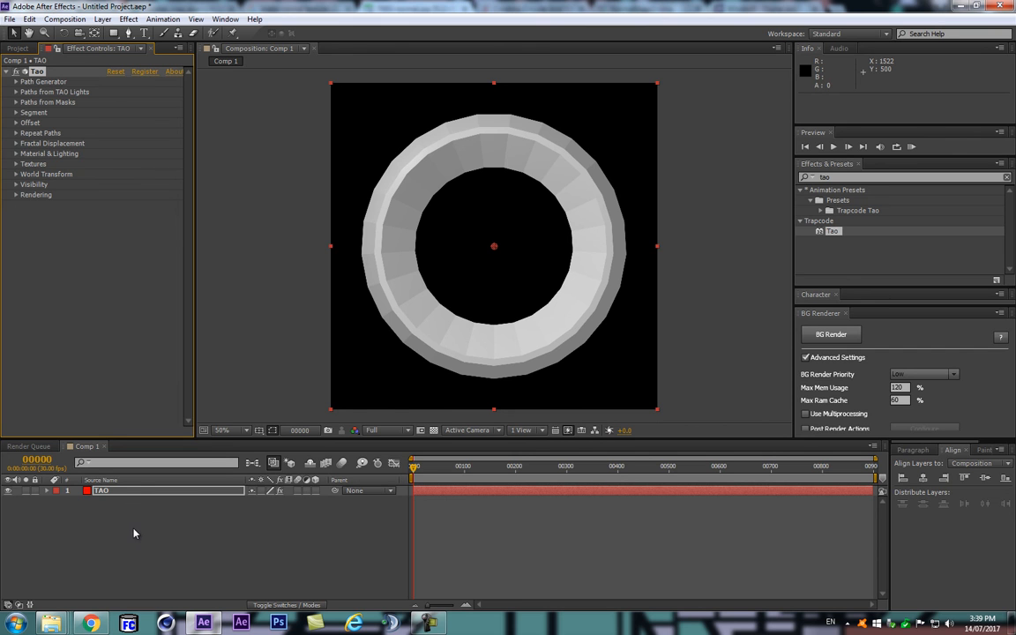
- Import 7693-normal.jpg from the snakeSpiral folder into the project
click(15, 48)
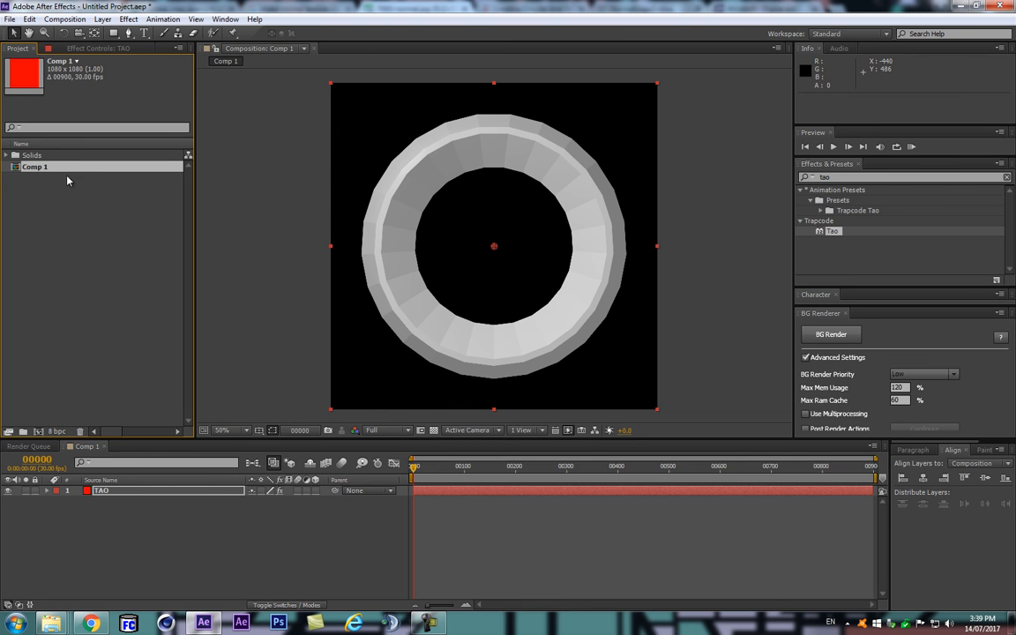
click(73, 255)
click(52, 623)
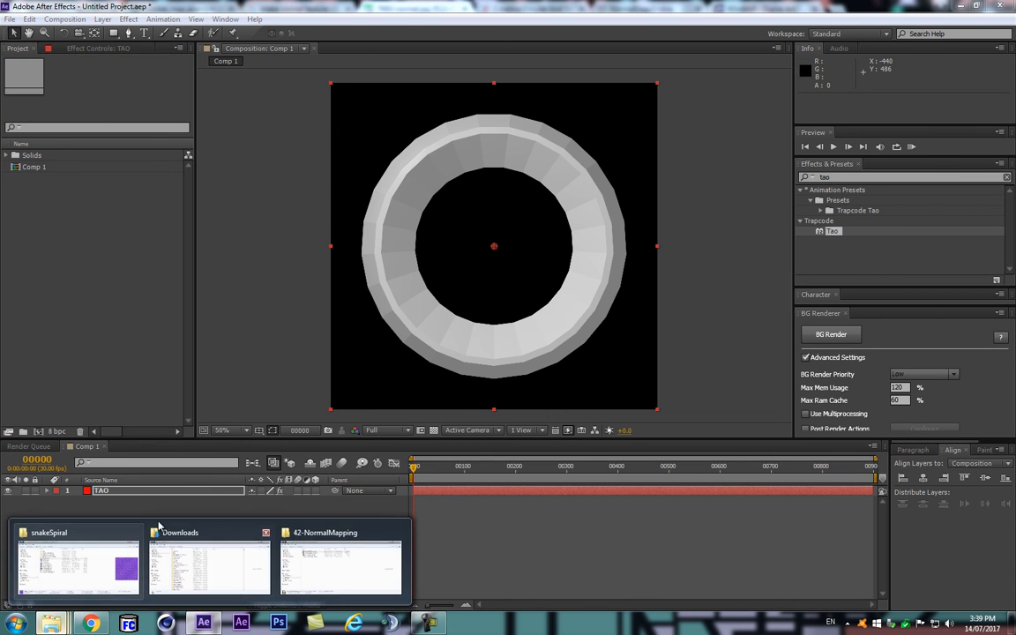
click(73, 556)
drag(300, 250, 85, 234)
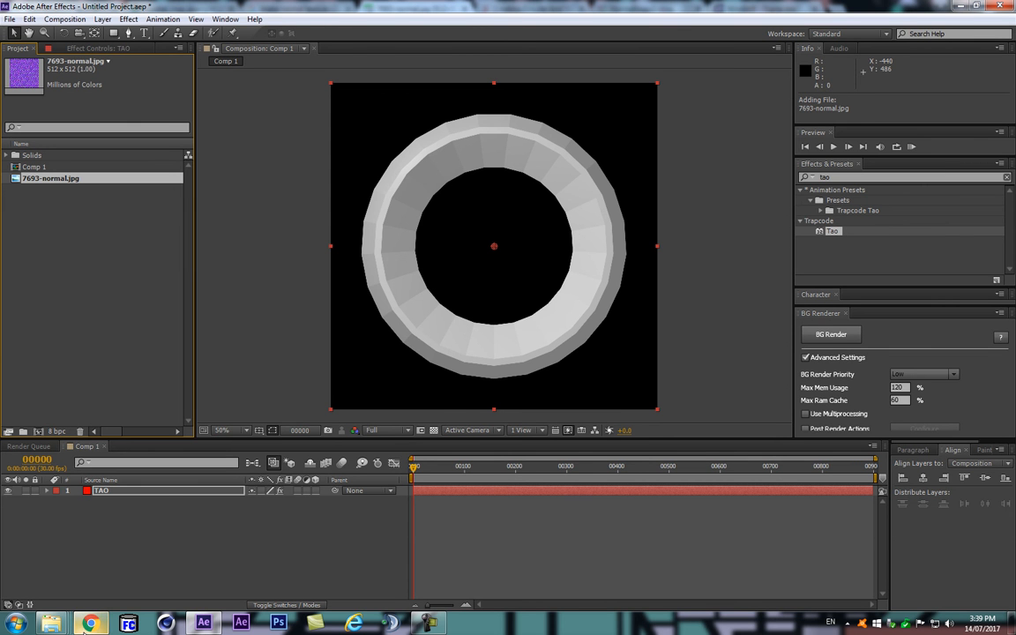
- Switch to NormalMap-Online in Chrome and try a strength of 3.95 and a level of 7.3 on the sample height map
mouse_move(89, 623)
click(87, 569)
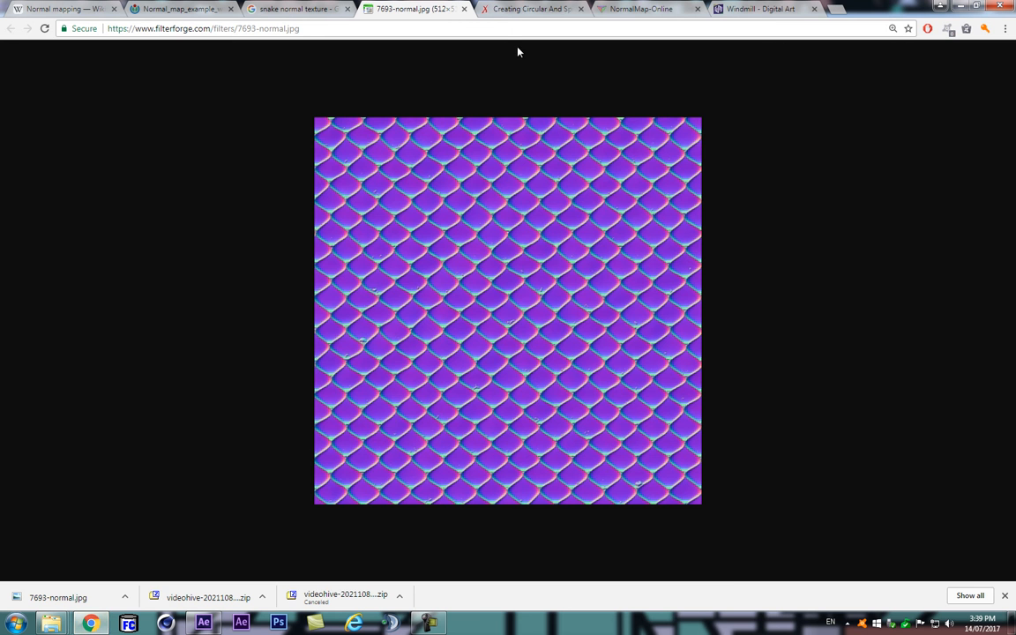
click(510, 19)
click(619, 12)
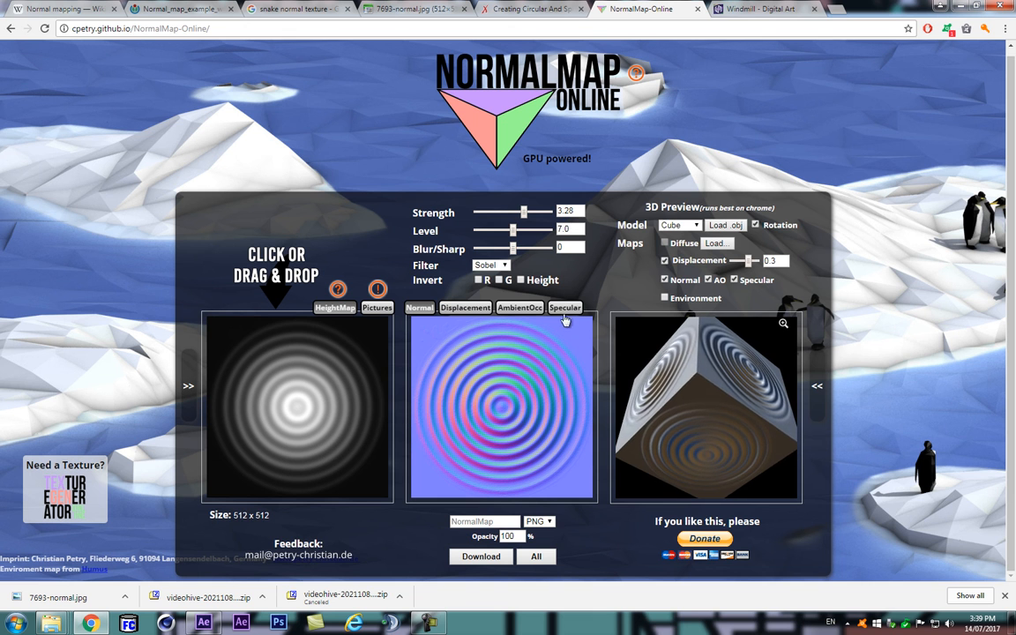
drag(525, 213, 539, 213)
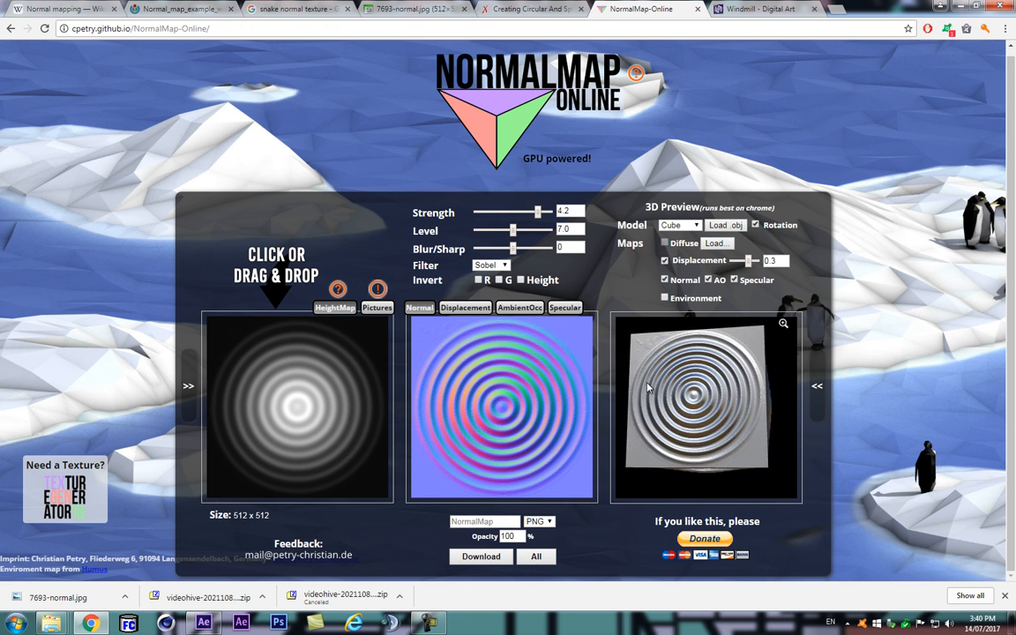
drag(539, 212, 517, 232)
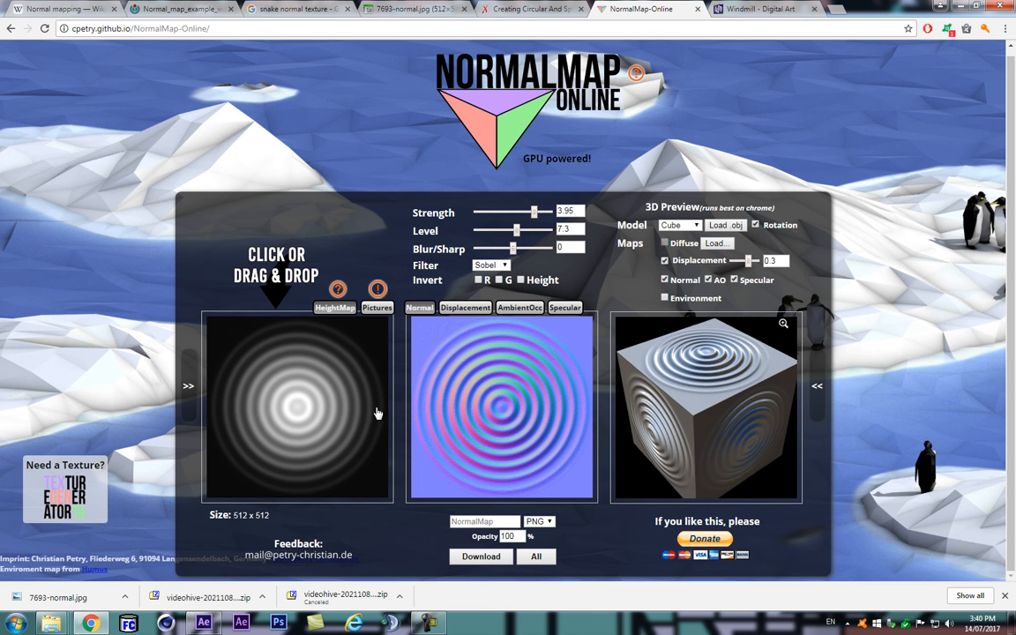
- Try the pictures-based source for the normal map with strength 2.04, level 7.7 and blur/sharp -10
click(376, 308)
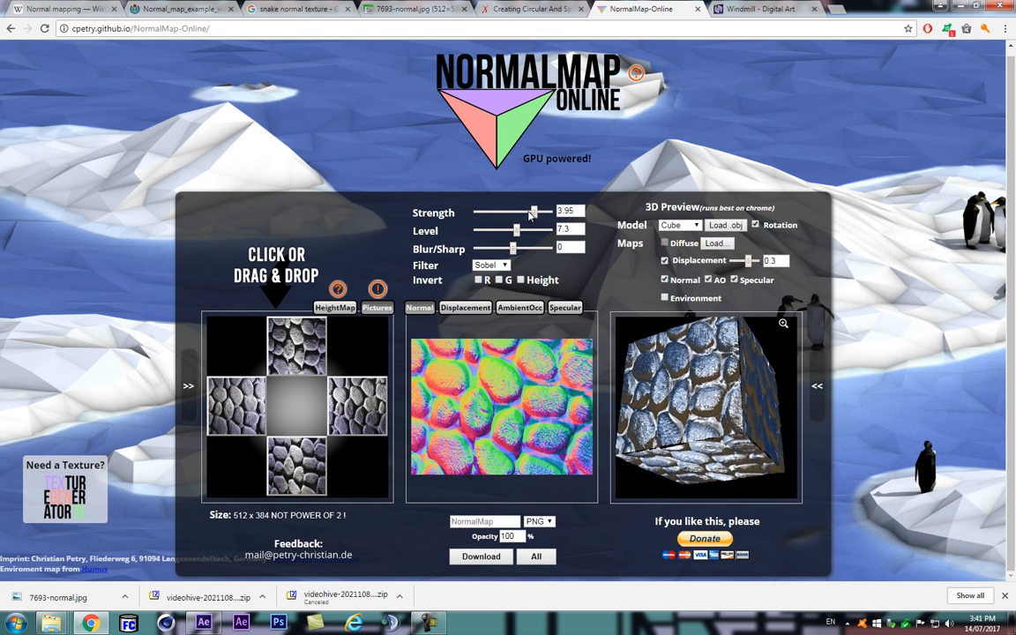
drag(534, 212, 505, 214)
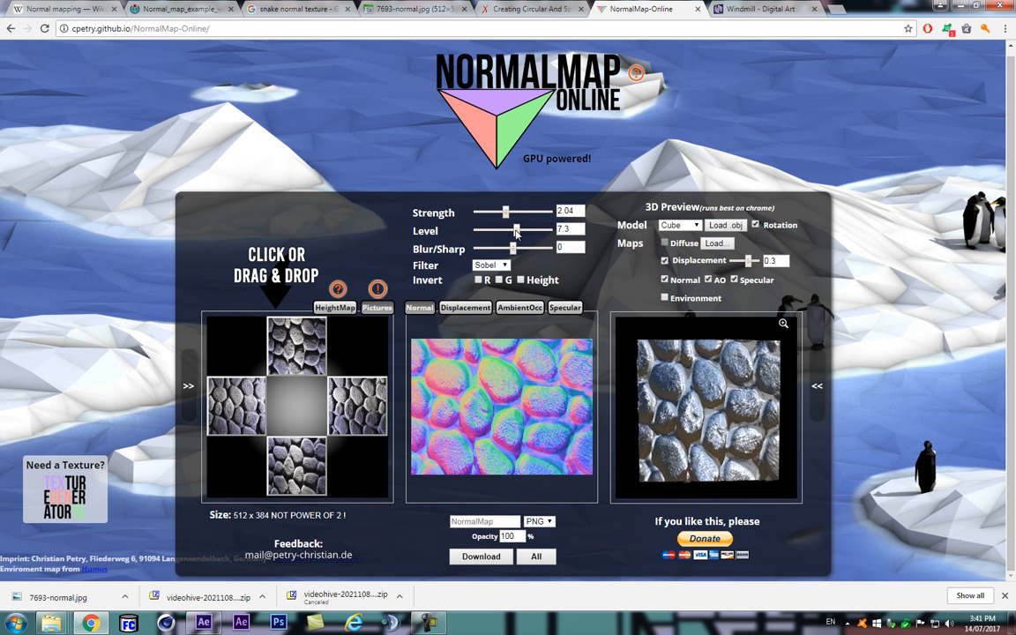
drag(517, 230, 502, 250)
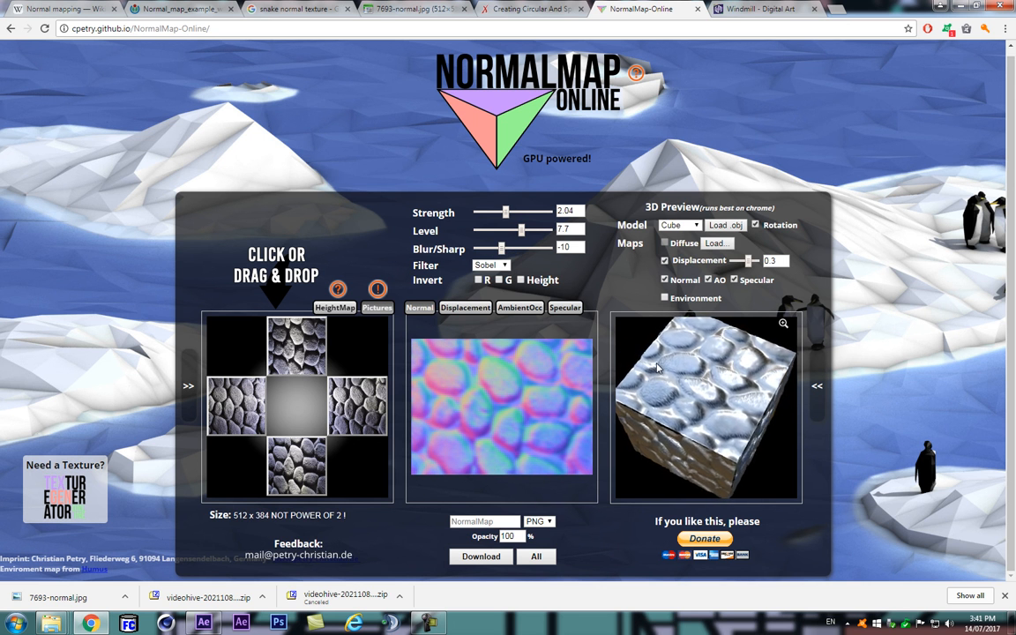
drag(505, 212, 511, 234)
- Return to the "create normal mapping" search results and view the JSplacement download page
key(alt+Left)
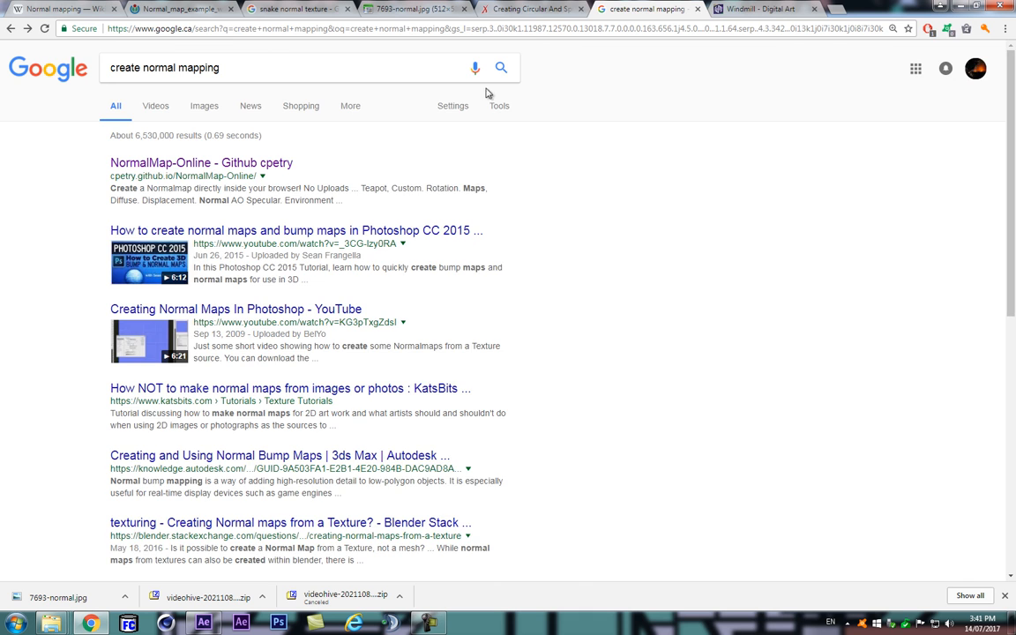
click(738, 10)
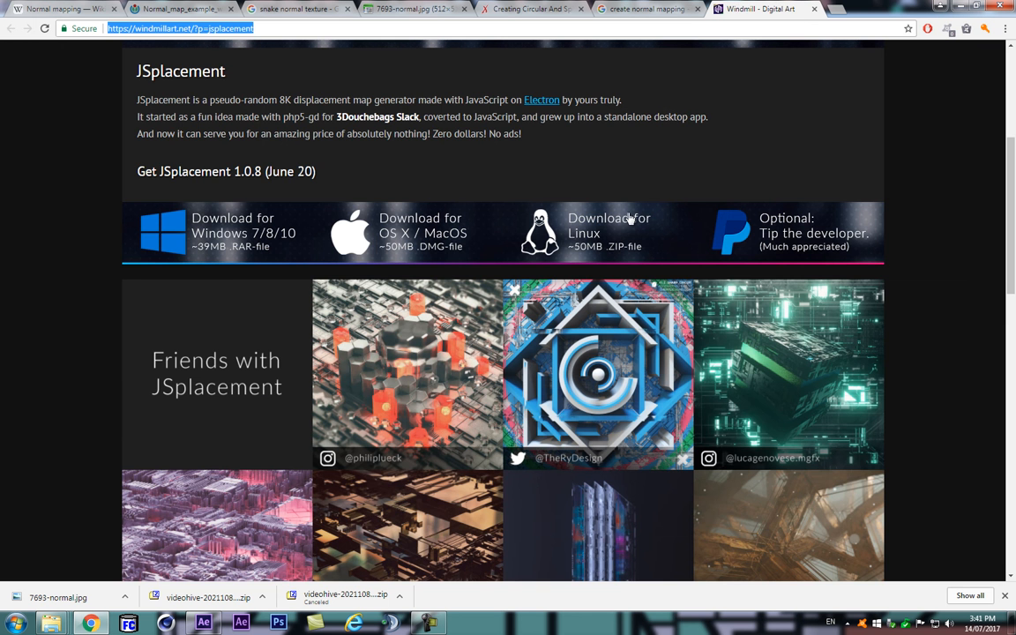
- Examine the JSplacement page, its download options and the example artwork made with the generator
scroll(617, 208, up, 3)
scroll(617, 208, down, 2)
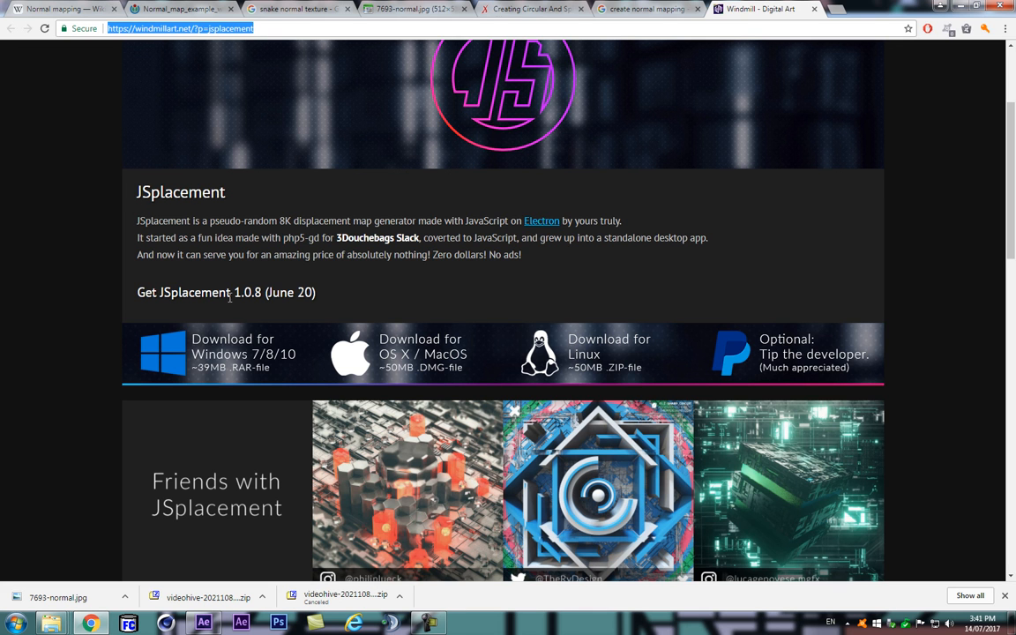
scroll(220, 279, up, 2)
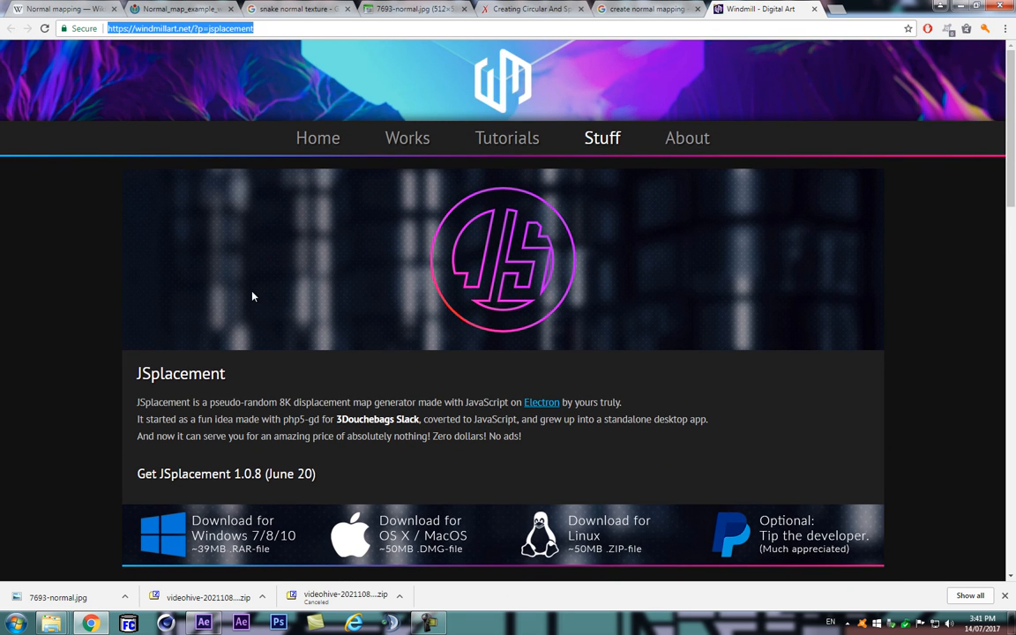
scroll(271, 326, down, 3)
scroll(63, 379, down, 1)
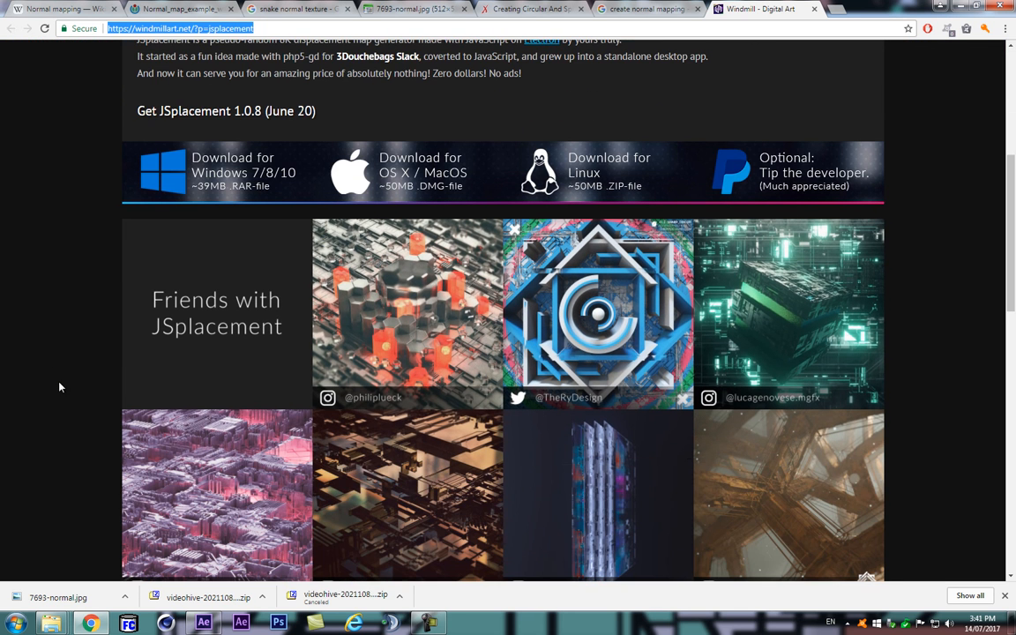
scroll(80, 313, up, 1)
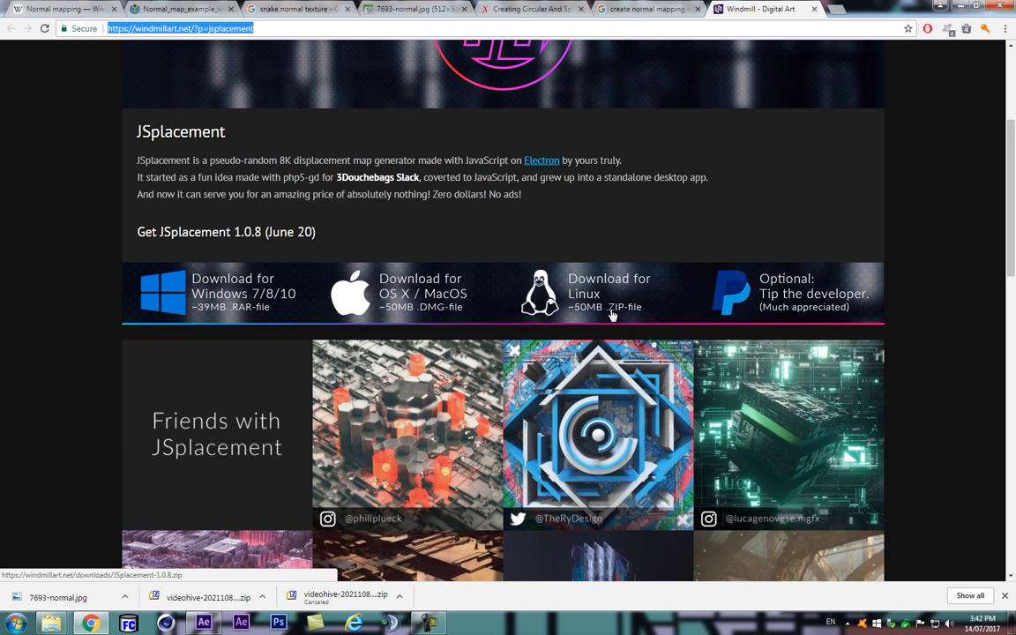
scroll(608, 320, up, 3)
scroll(545, 287, down, 2)
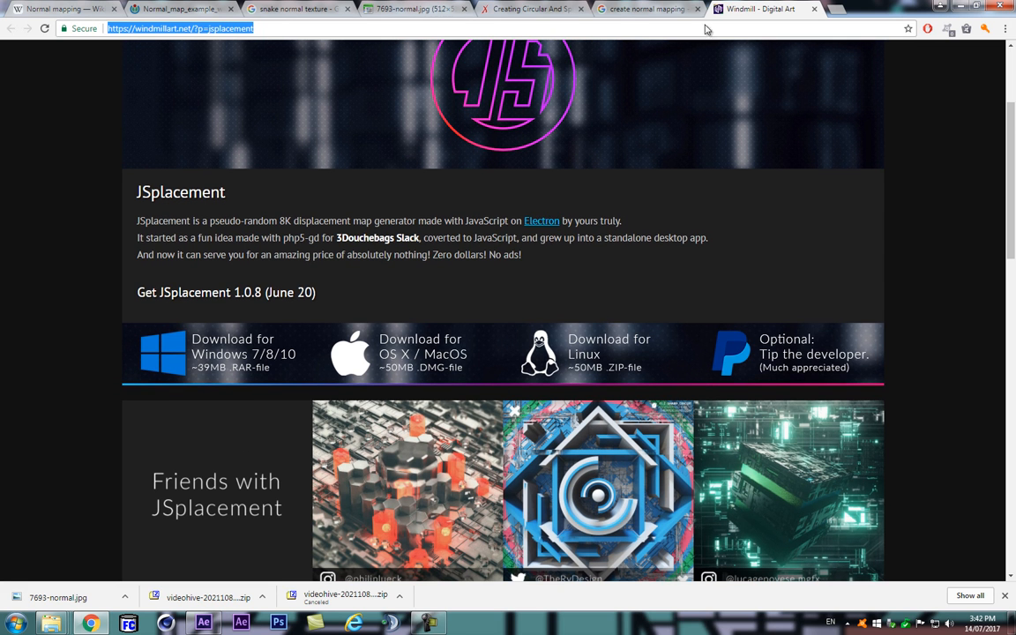
- Switch to After Effects, add 7693-normal.jpg to Comp 1 beneath the TAO layer and hide it
key(alt+Tab)
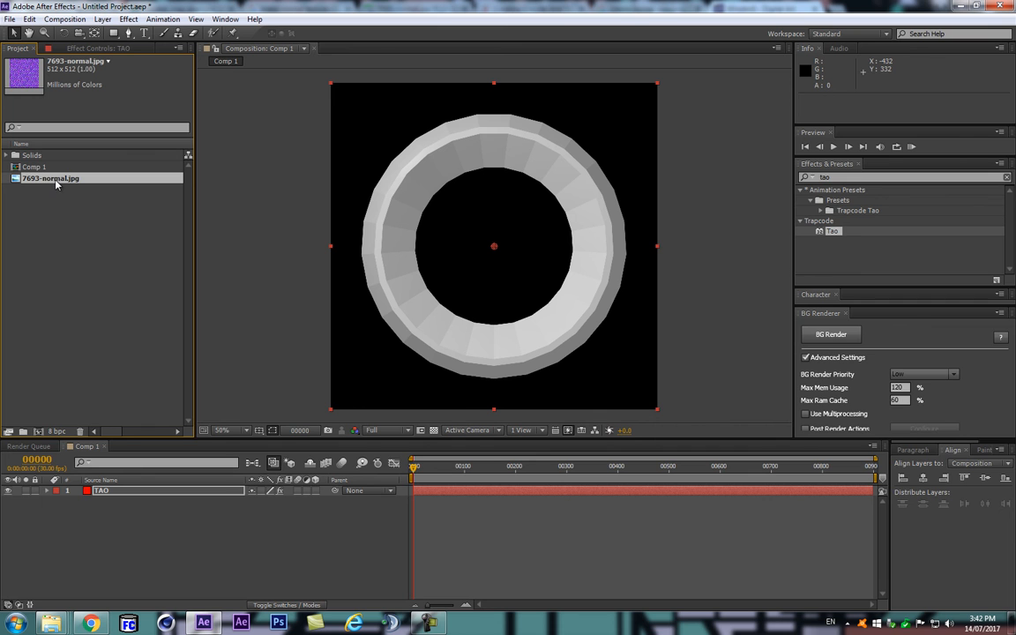
drag(56, 183, 142, 501)
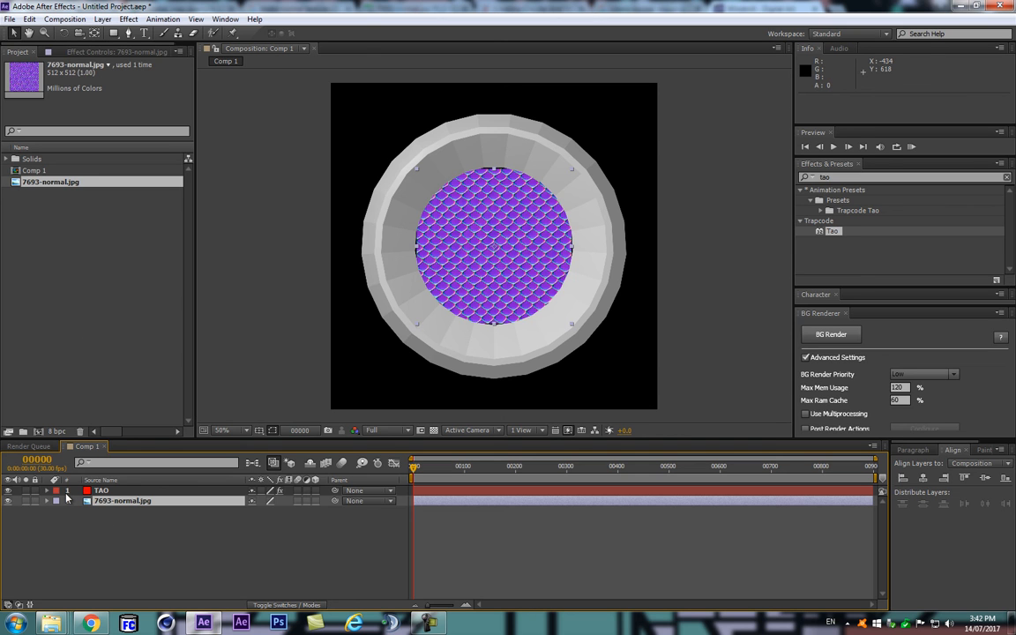
click(8, 490)
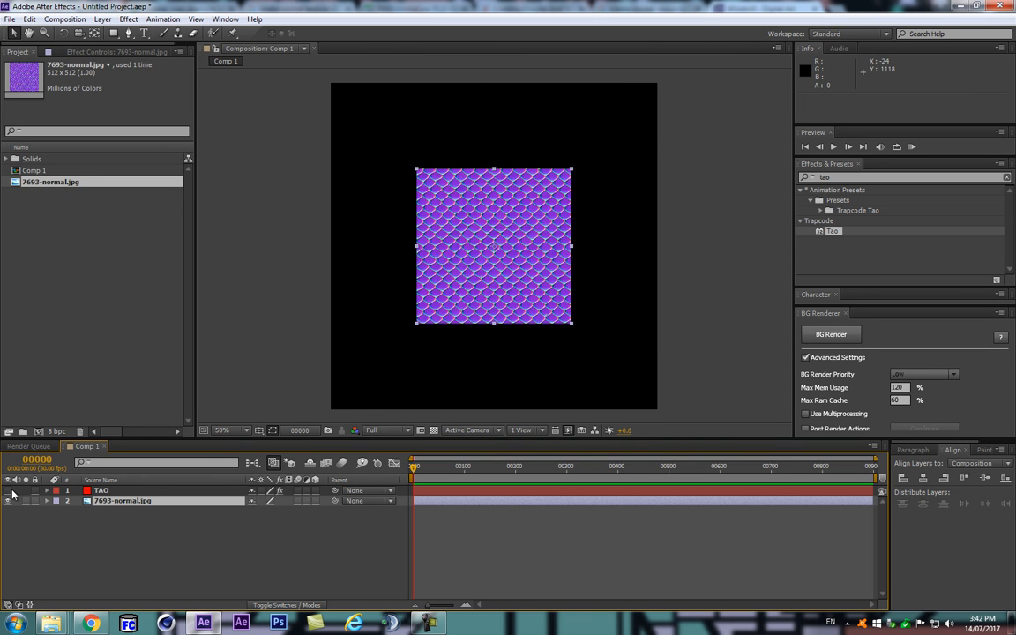
click(8, 490)
click(8, 501)
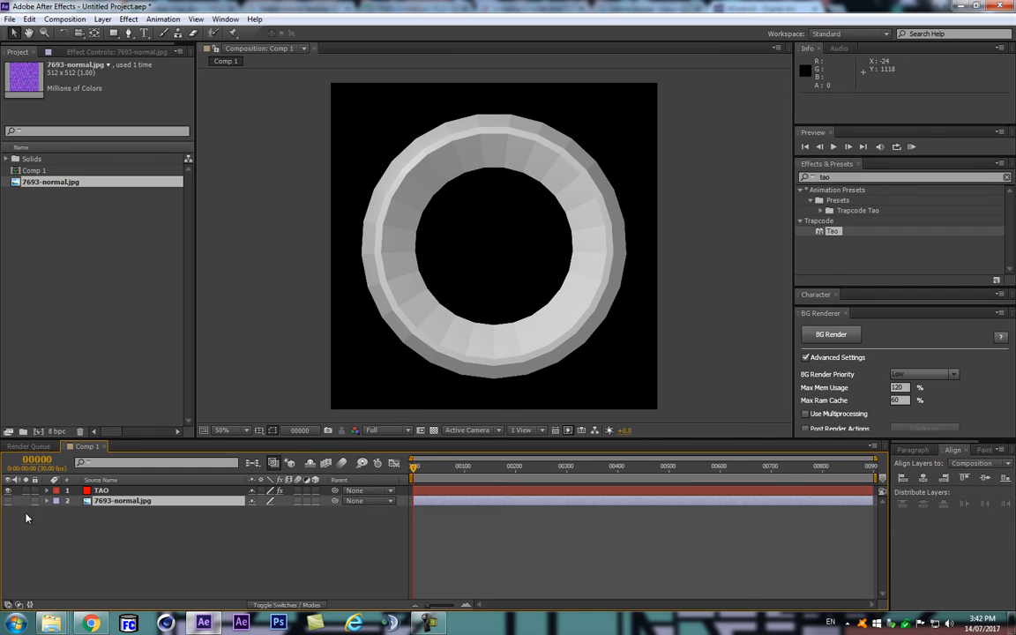
- Set the path generator shape of the TAO layer's Tao effect to Line
click(167, 492)
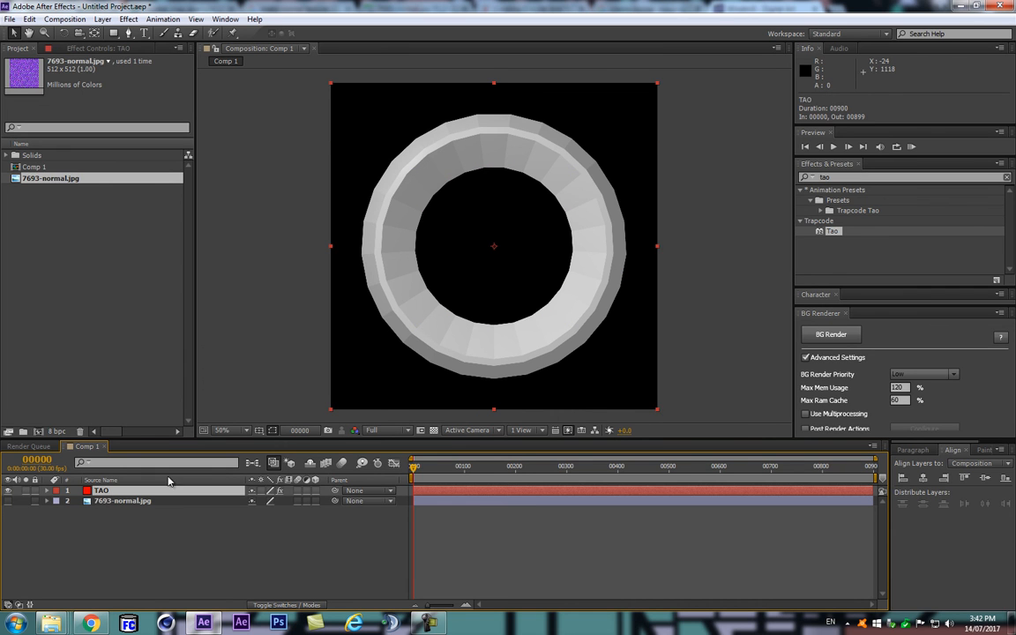
click(97, 50)
click(16, 82)
click(127, 103)
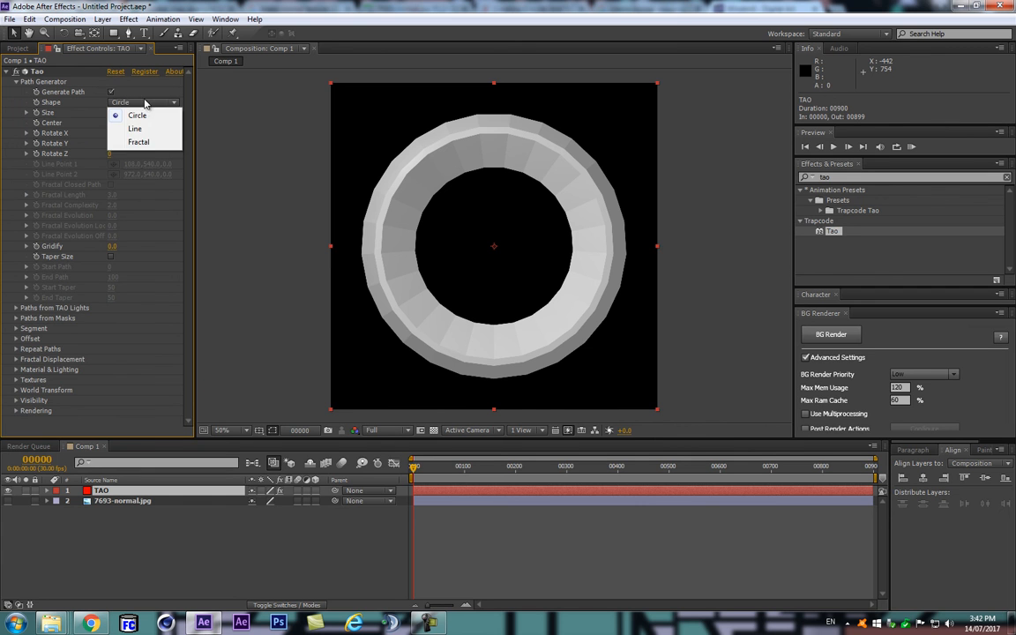
click(134, 129)
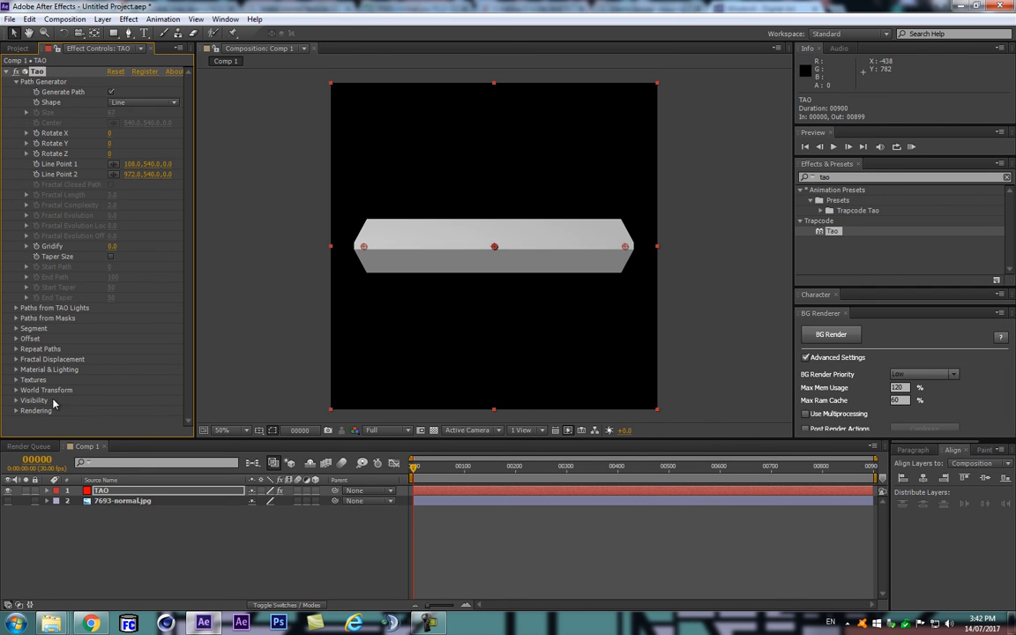
- Set Tao's segments to 45 and sides to 16, with Break Sides and Chamfer turned off
click(16, 328)
scroll(110, 225, down, 3)
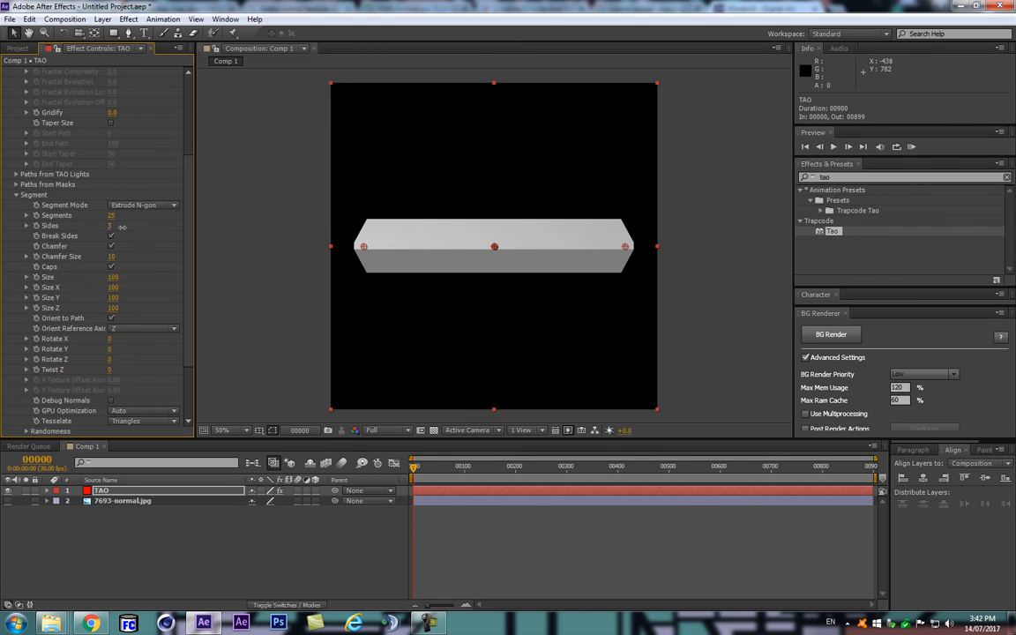
drag(110, 226, 133, 226)
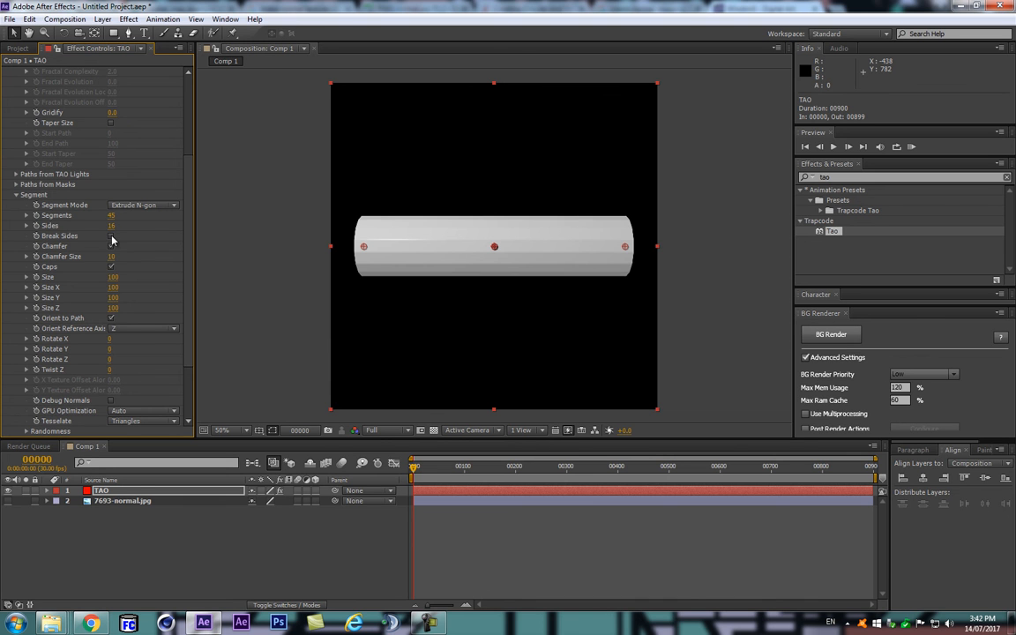
click(111, 246)
scroll(181, 238, down, 2)
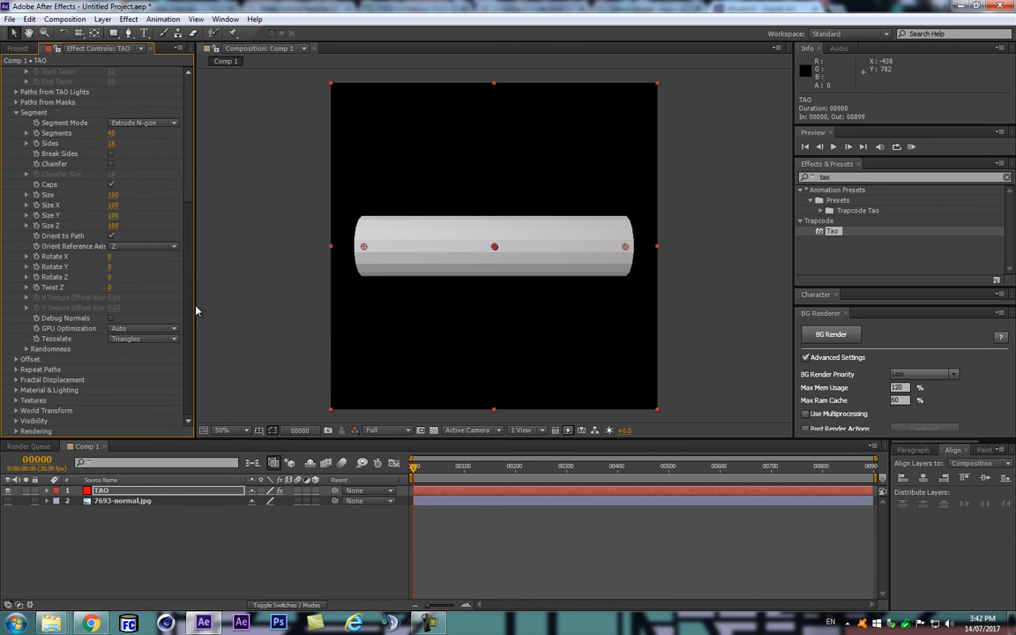
- Set Tao's rendering shader to Smooth and expand its Textures settings
click(16, 432)
scroll(160, 202, down, 5)
click(138, 251)
click(144, 275)
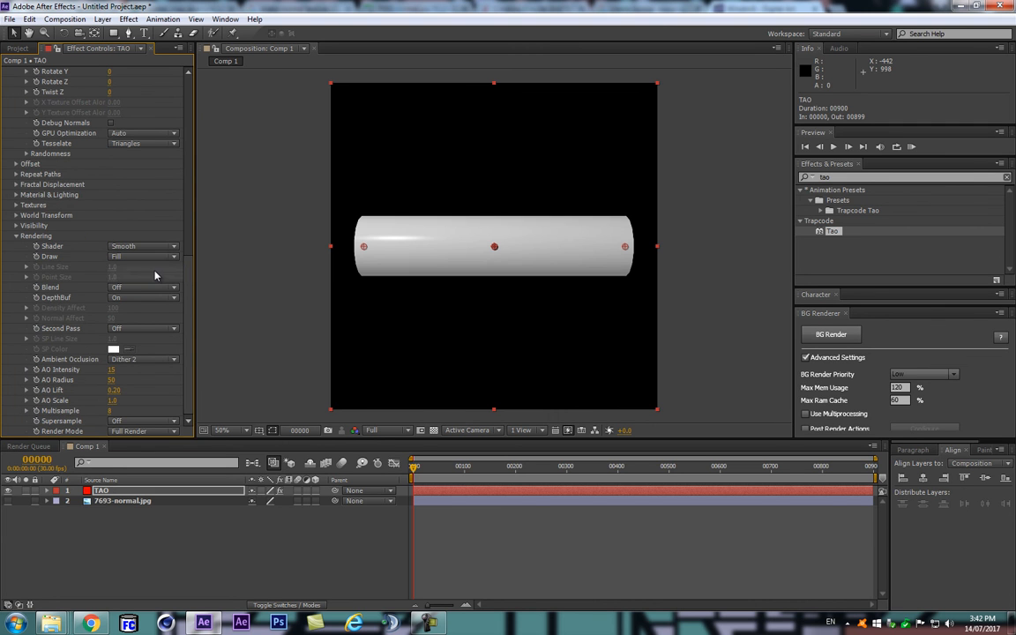
drag(189, 266, 188, 121)
scroll(166, 122, up, 2)
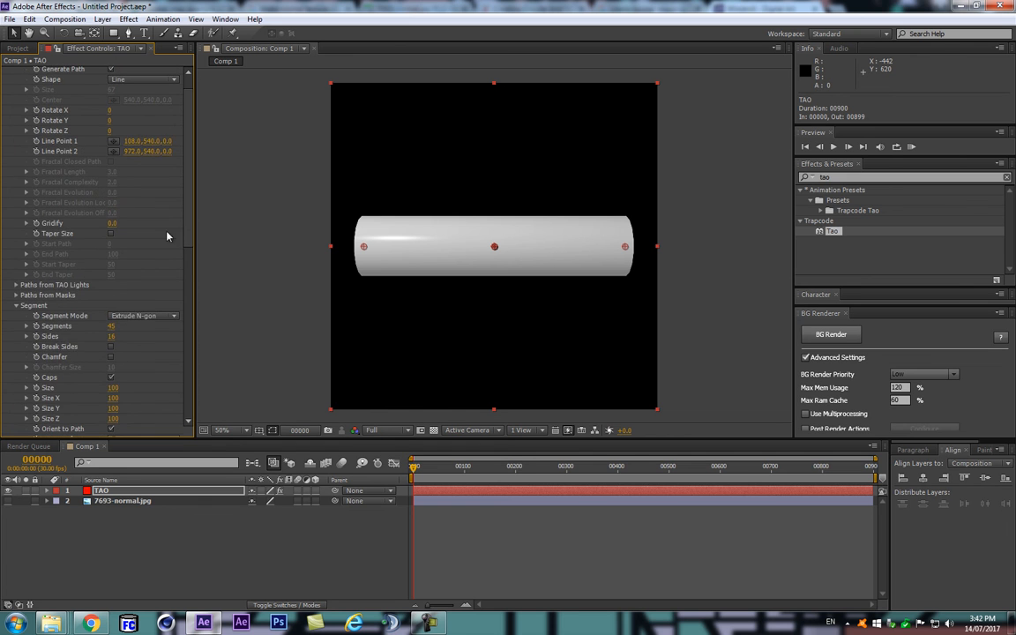
scroll(167, 212, down, 12)
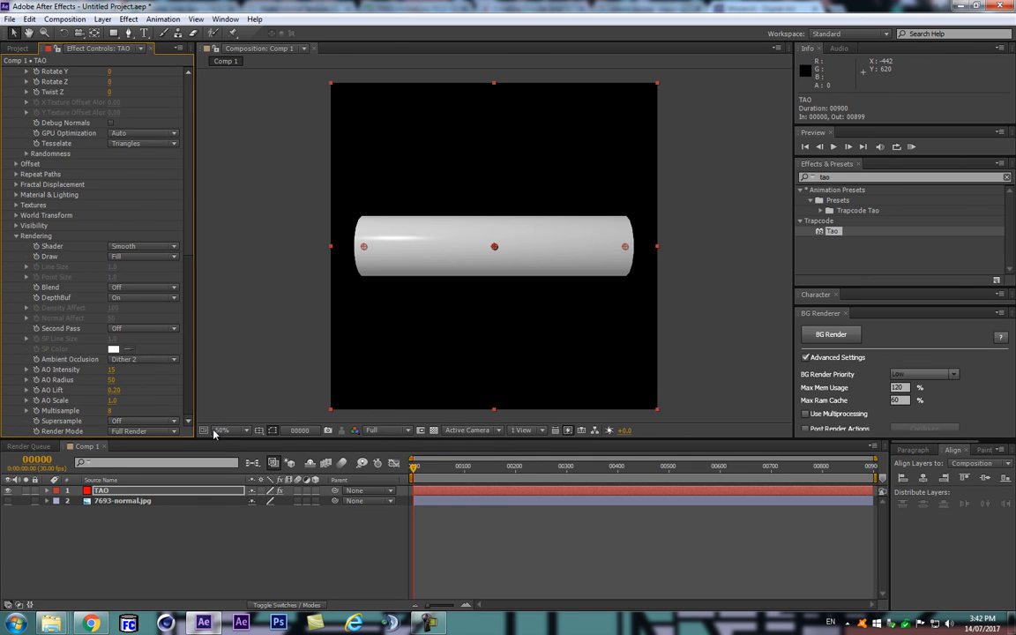
click(14, 204)
click(15, 206)
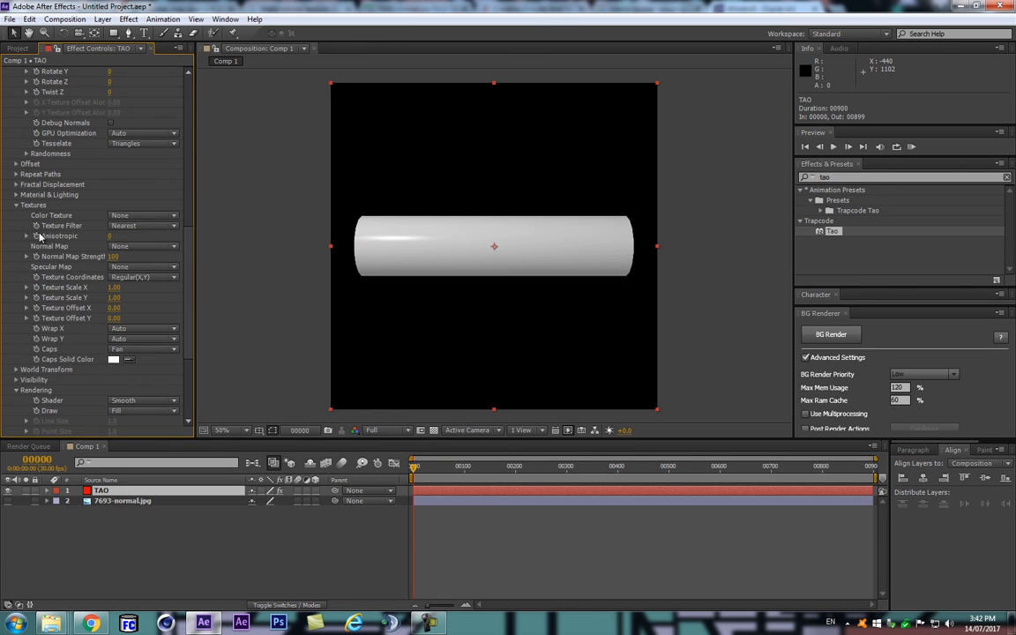
- Try 7693-normal.jpg as Tao's color texture on the cylinder, and set the color texture back to None
click(160, 219)
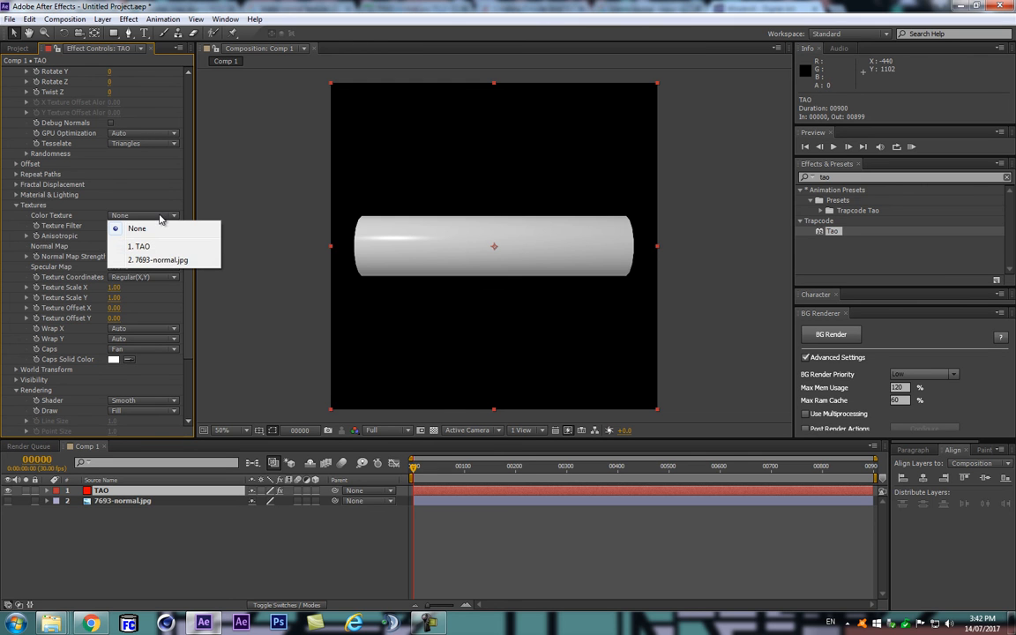
click(160, 260)
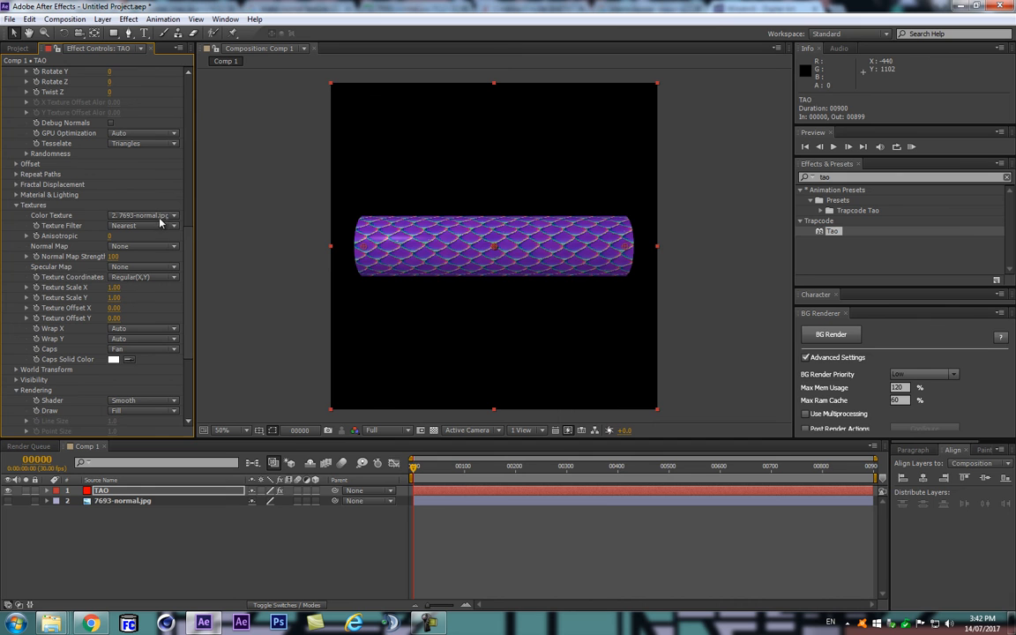
scroll(486, 262, up, 1)
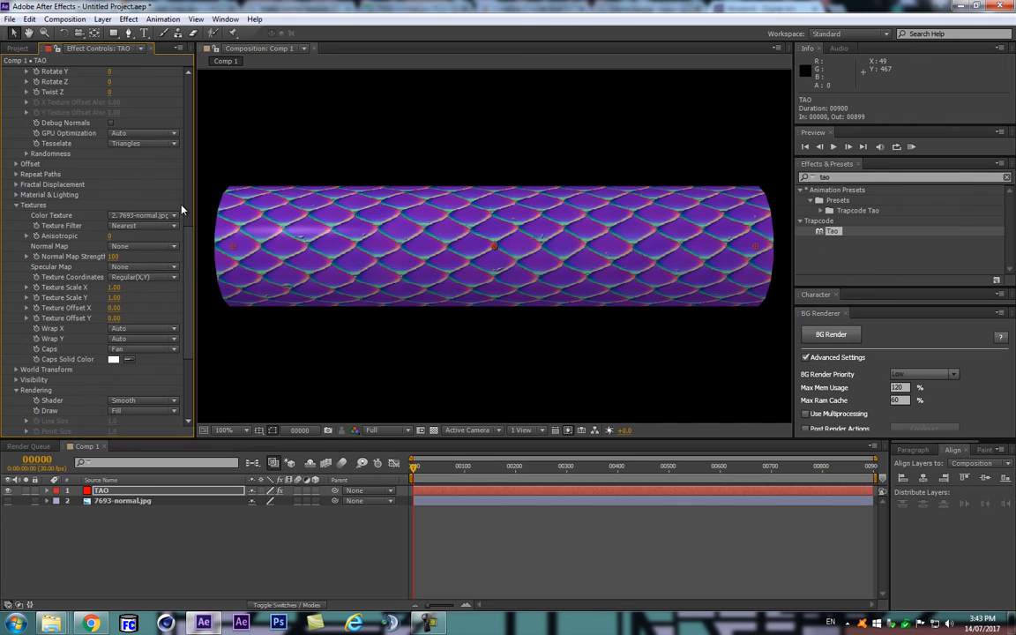
click(142, 215)
click(138, 230)
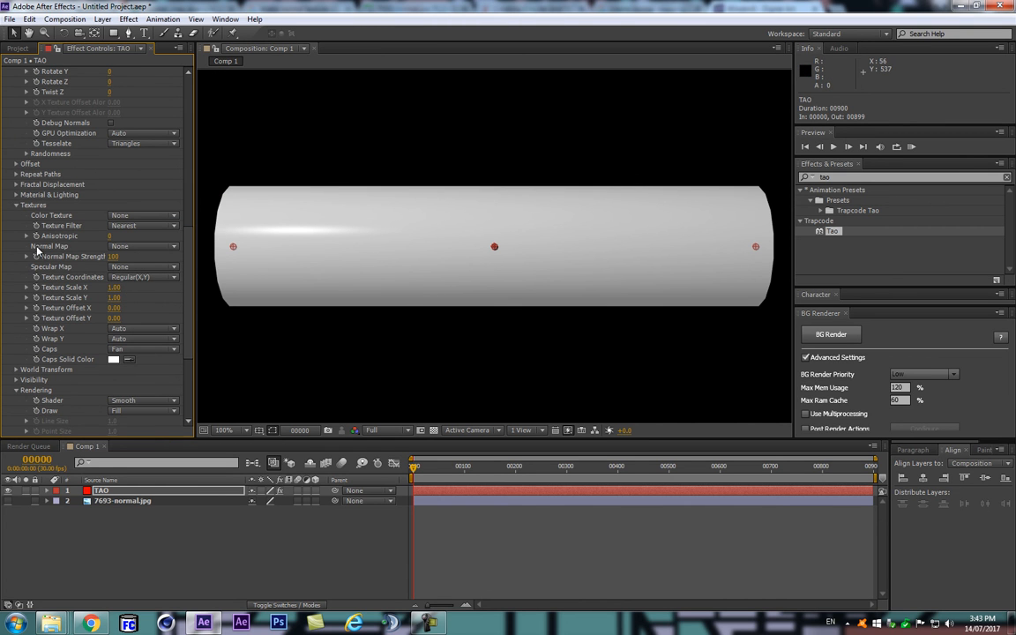
- Assign the 7693-normal.jpg layer as Tao's normal map and inspect the scales on the cylinder
click(132, 246)
click(163, 292)
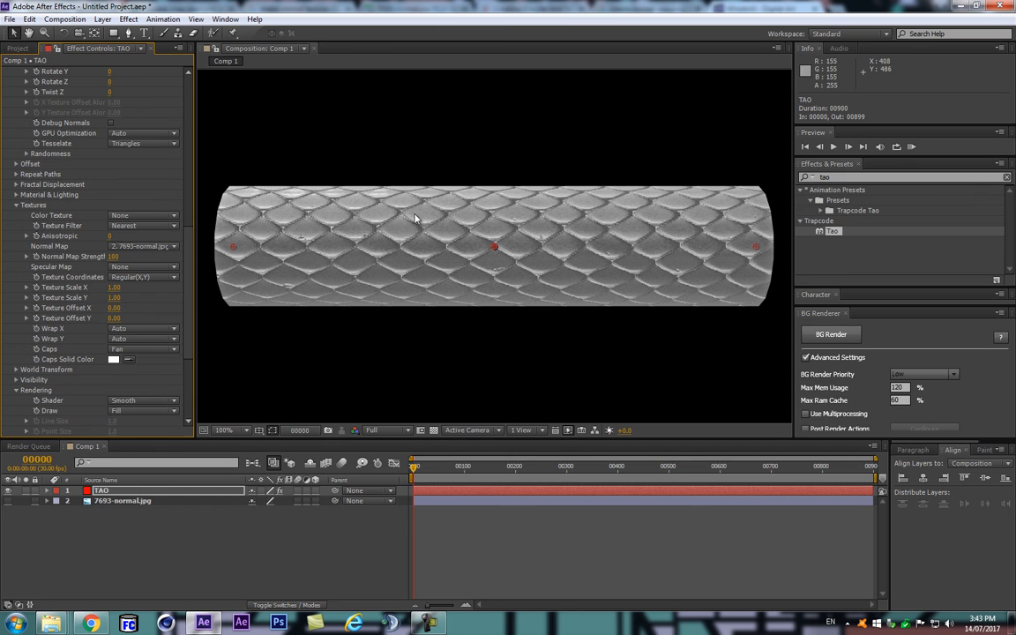
scroll(416, 215, down, 2)
scroll(390, 249, up, 2)
scroll(556, 214, up, 1)
scroll(557, 214, down, 2)
scroll(516, 211, up, 1)
scroll(509, 269, down, 1)
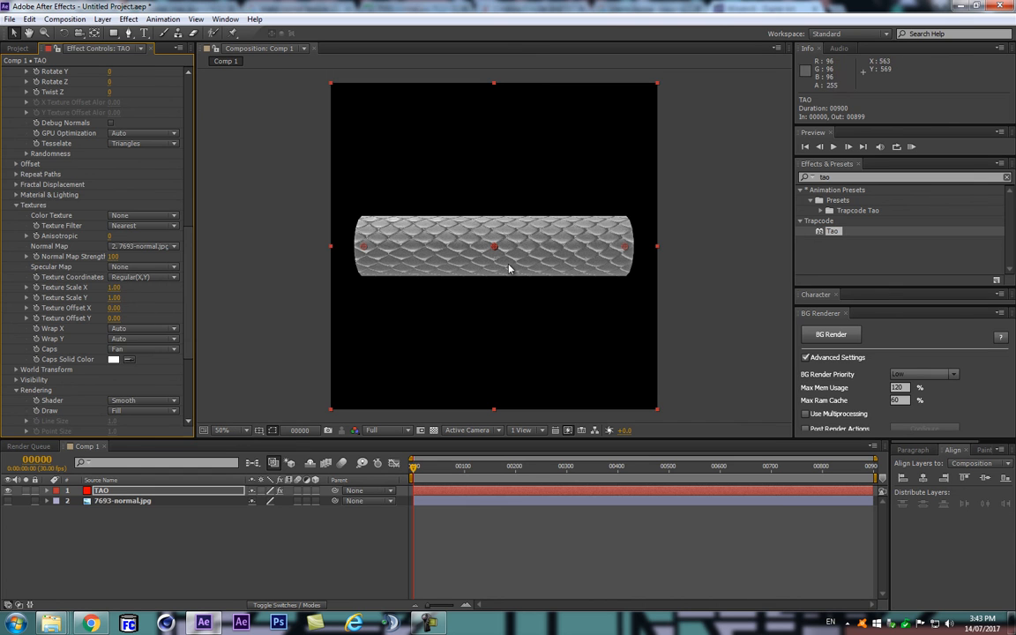
- Set Tao's ambient occlusion to intensity 40, radius 78, lift 0.14 and scale 1.9
click(121, 492)
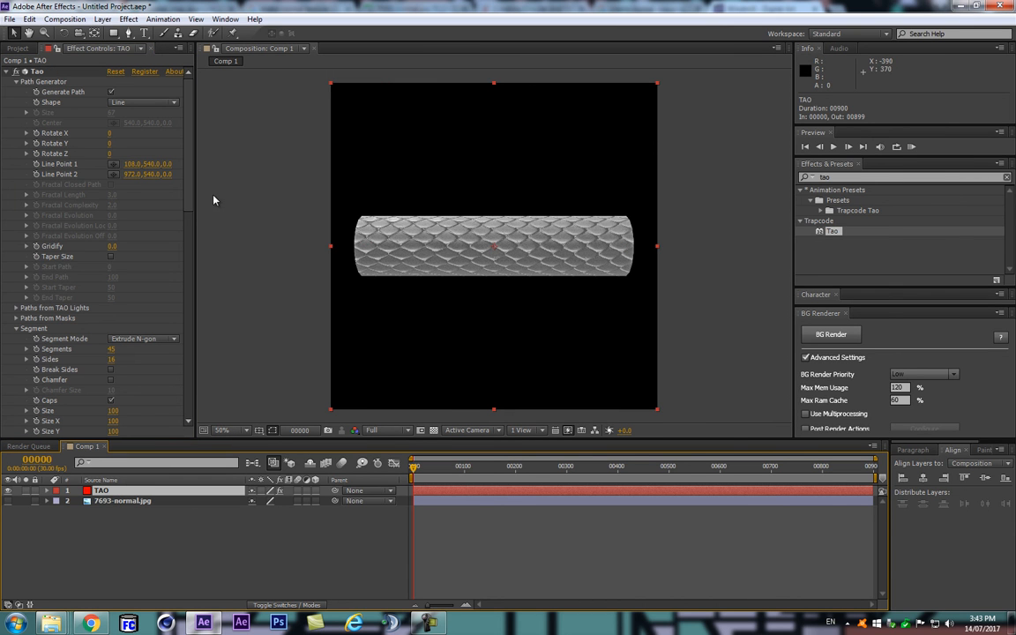
scroll(195, 222, down, 10)
scroll(189, 291, down, 8)
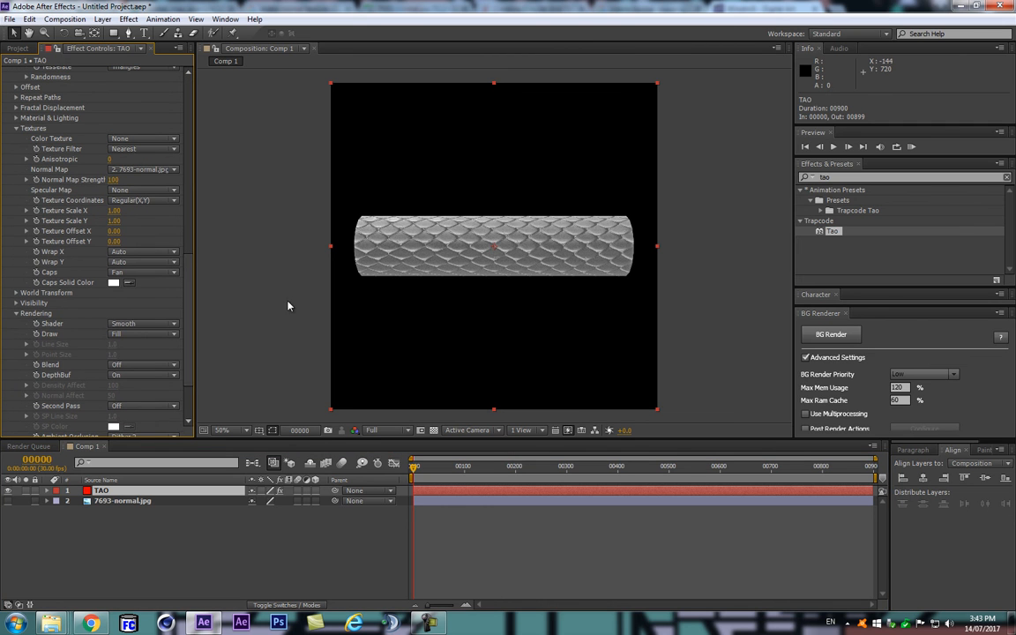
scroll(359, 242, up, 1)
scroll(359, 242, down, 1)
scroll(413, 197, up, 1)
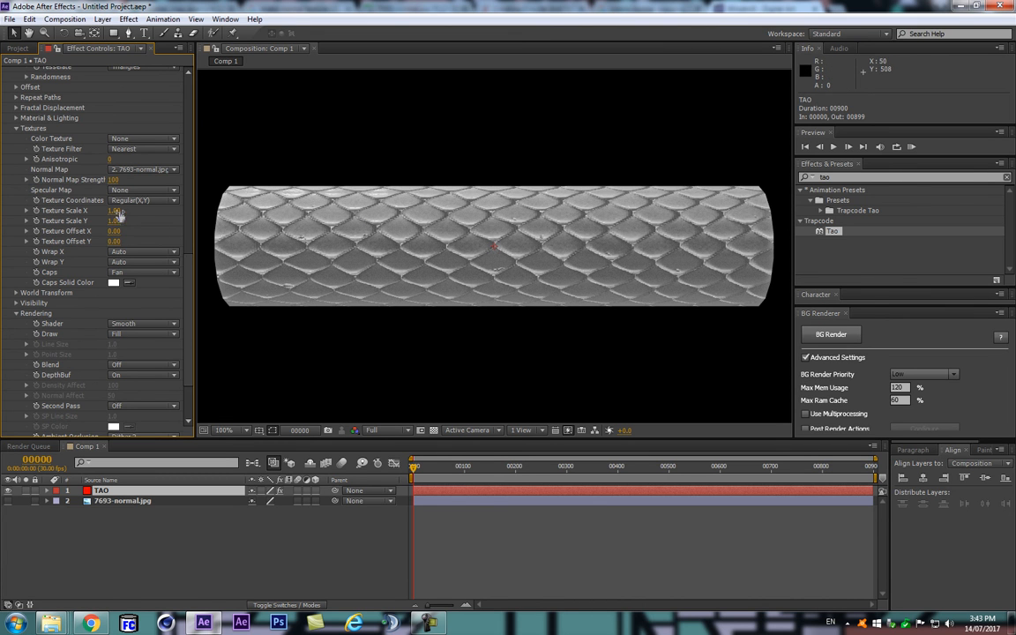
scroll(147, 264, down, 4)
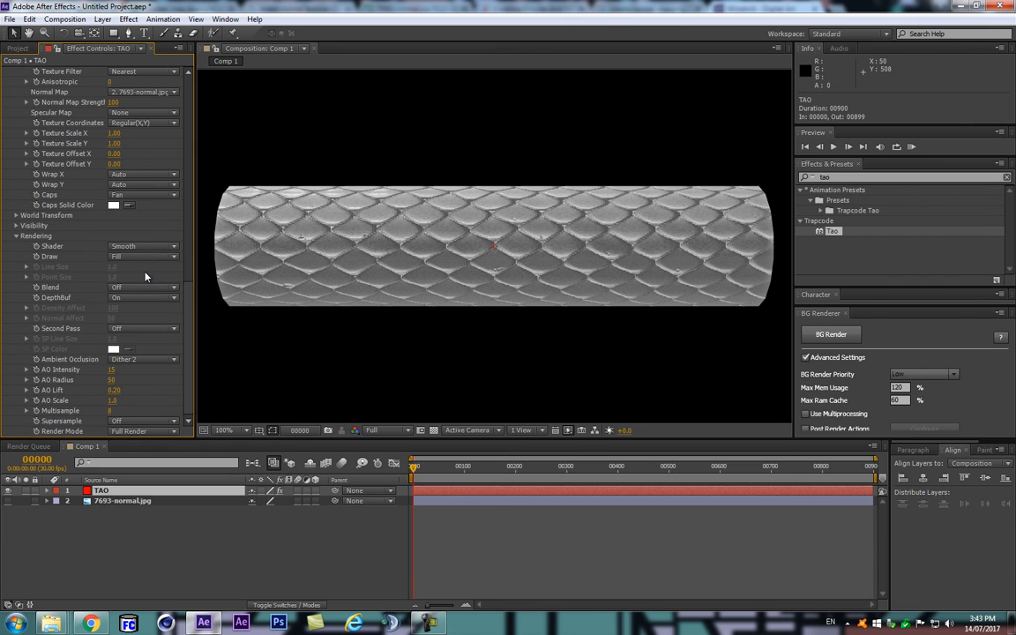
mouse_move(112, 373)
mouse_down()
mouse_move(127, 369)
mouse_move(124, 379)
mouse_up()
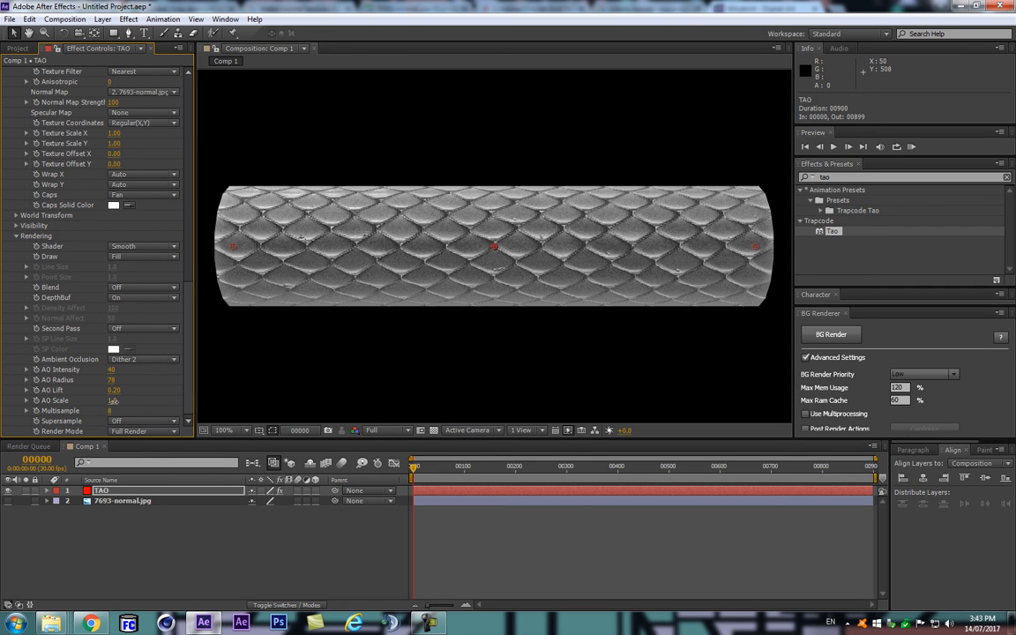
drag(113, 402, 120, 403)
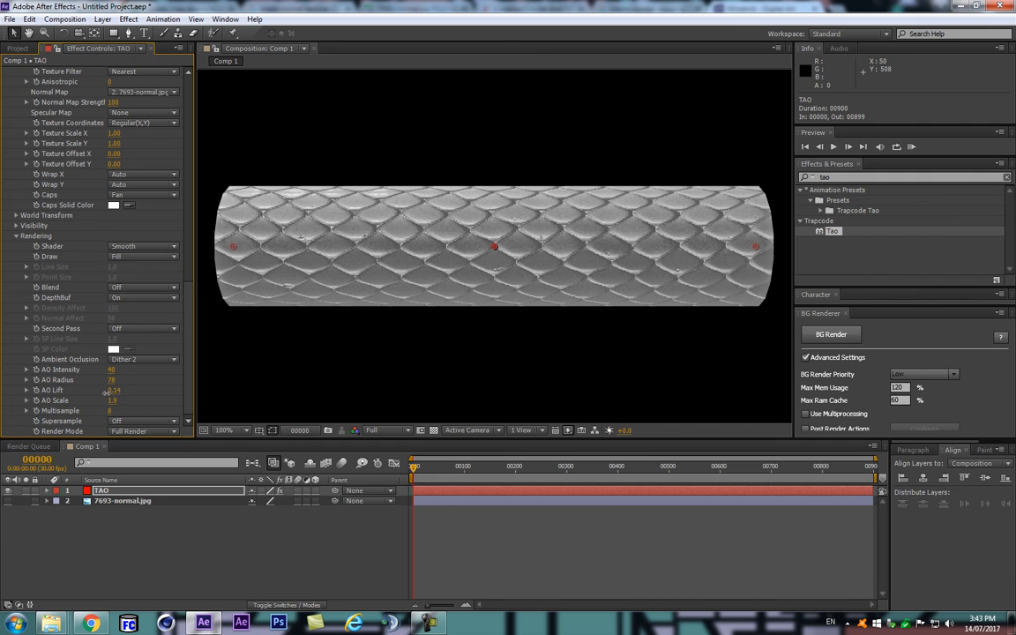
- Try Dark Industrial as Tao's built-in environment for image-based lighting, and set it to Sunset Field instead
scroll(53, 264, up, 4)
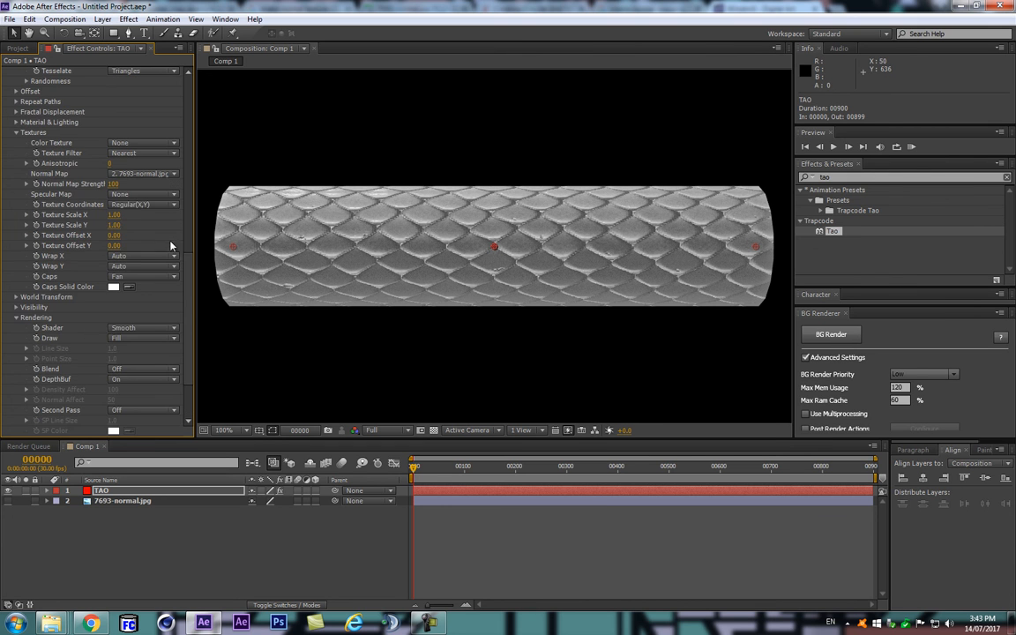
click(15, 205)
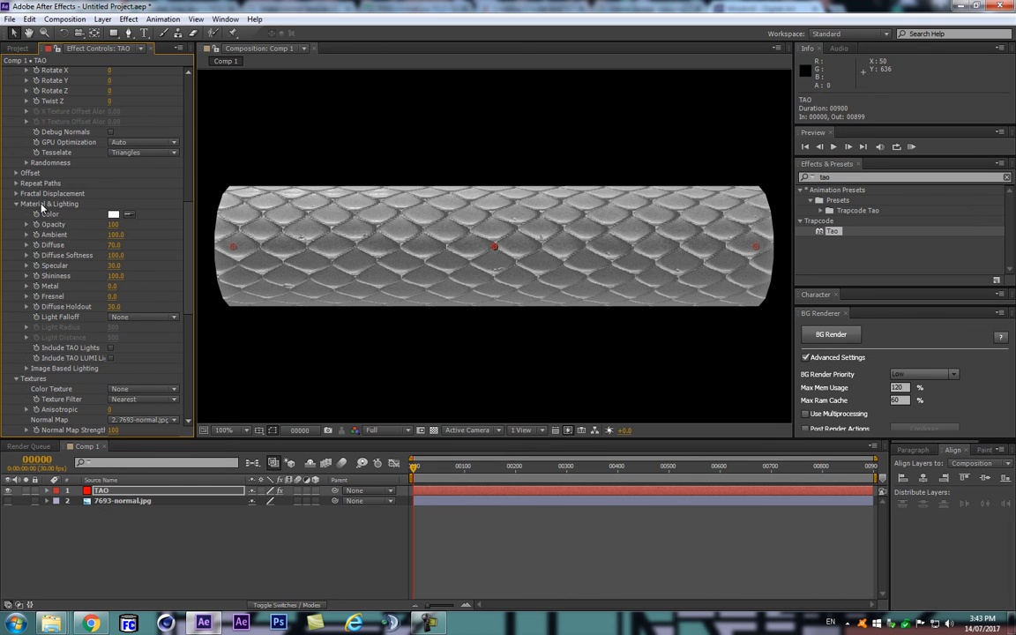
scroll(50, 208, down, 2)
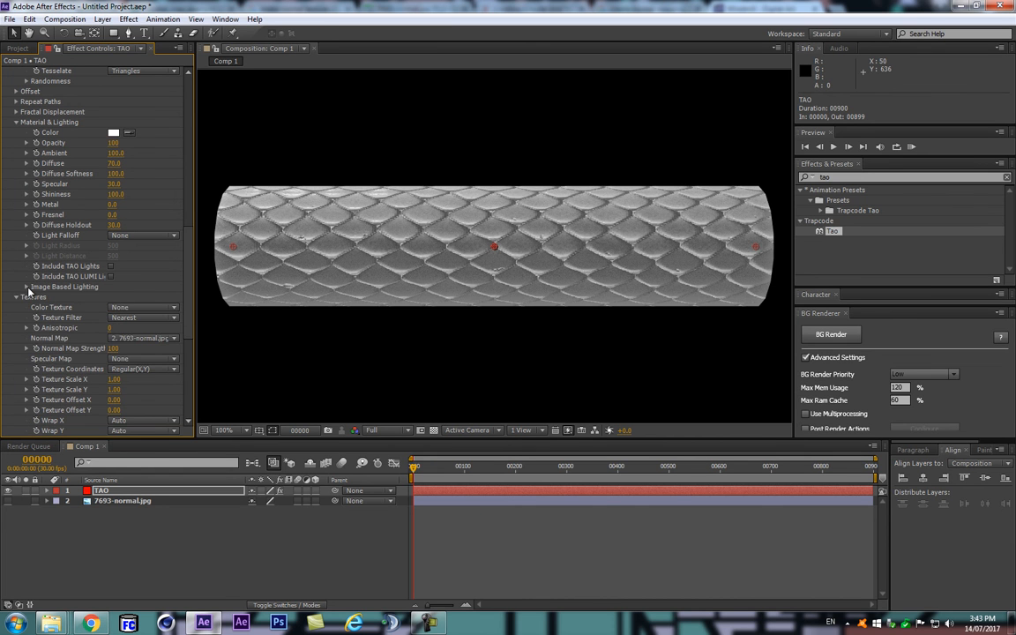
click(27, 287)
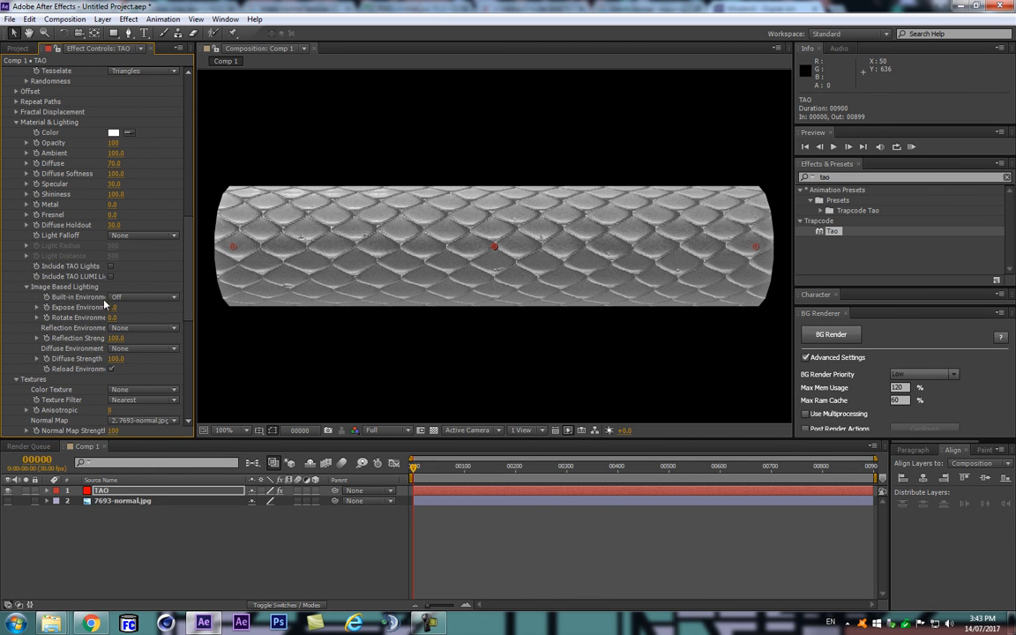
click(150, 300)
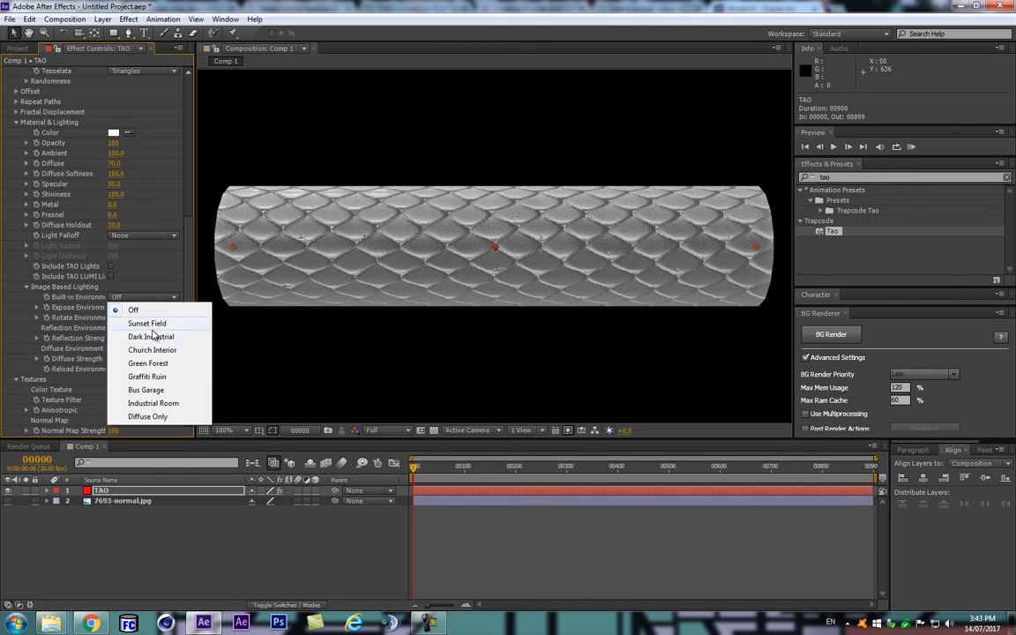
click(150, 337)
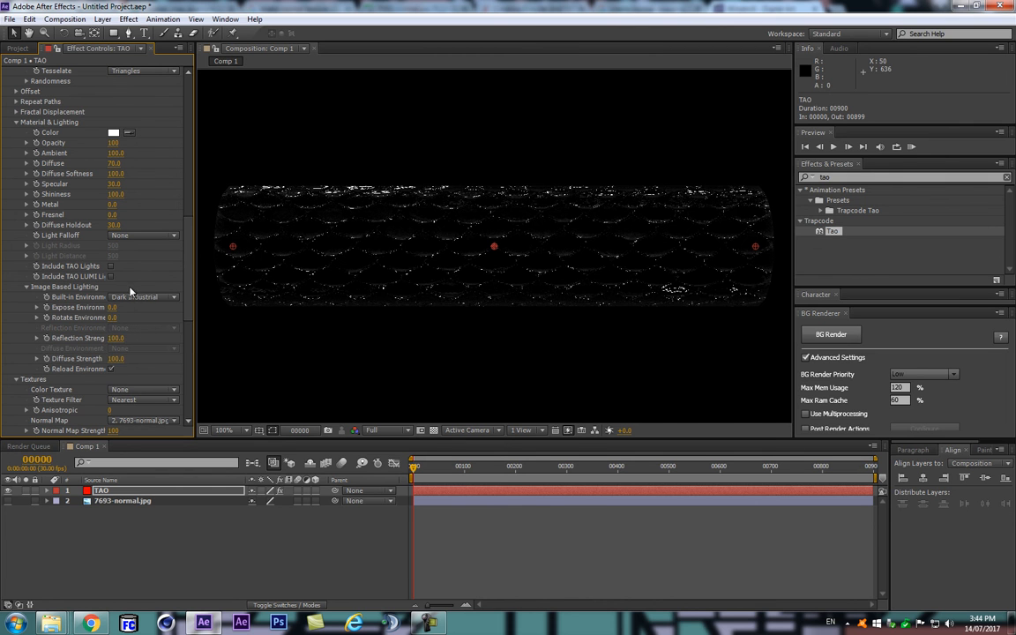
click(132, 296)
click(132, 291)
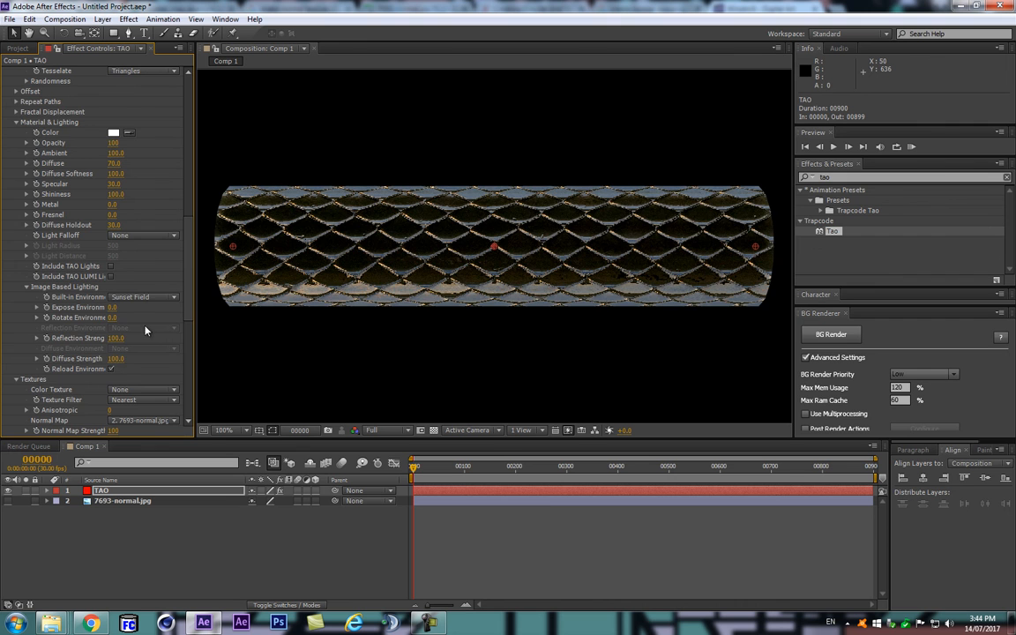
- Set the supersampling in Tao's rendering settings to 16x
scroll(183, 267, down, 5)
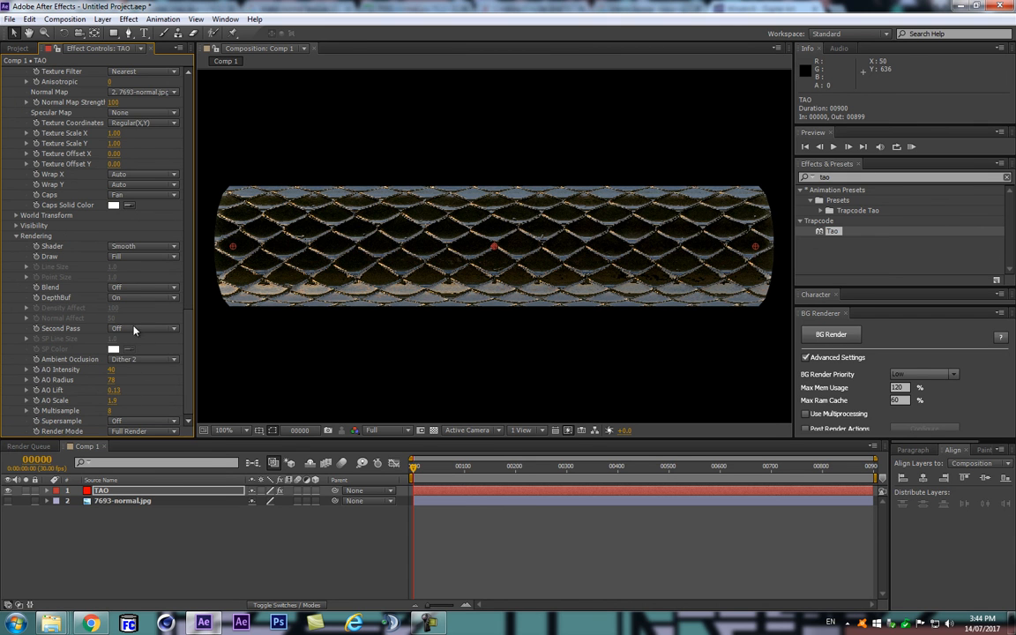
click(145, 424)
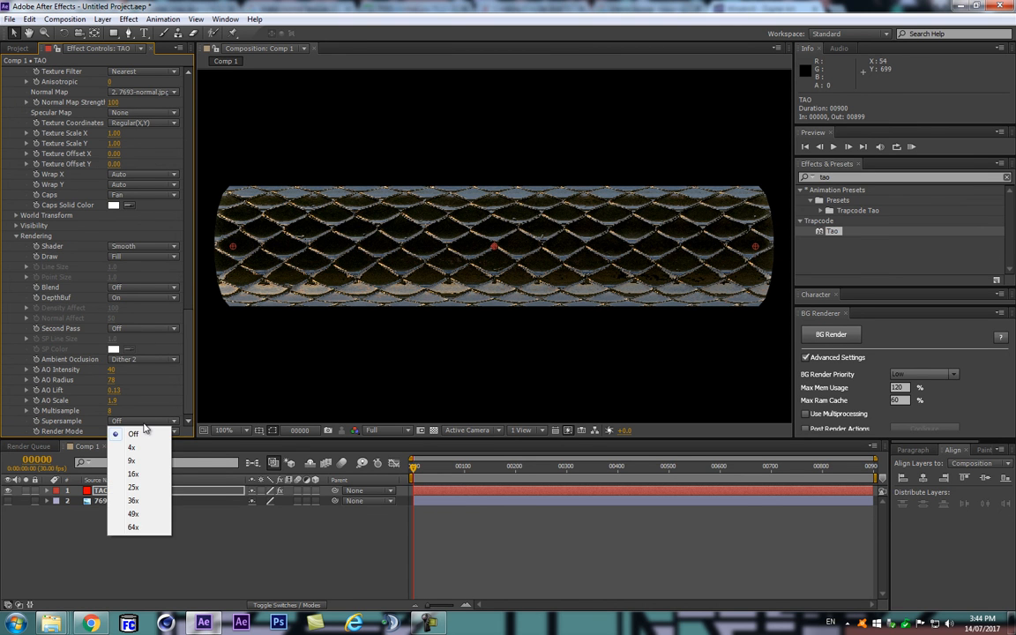
click(131, 474)
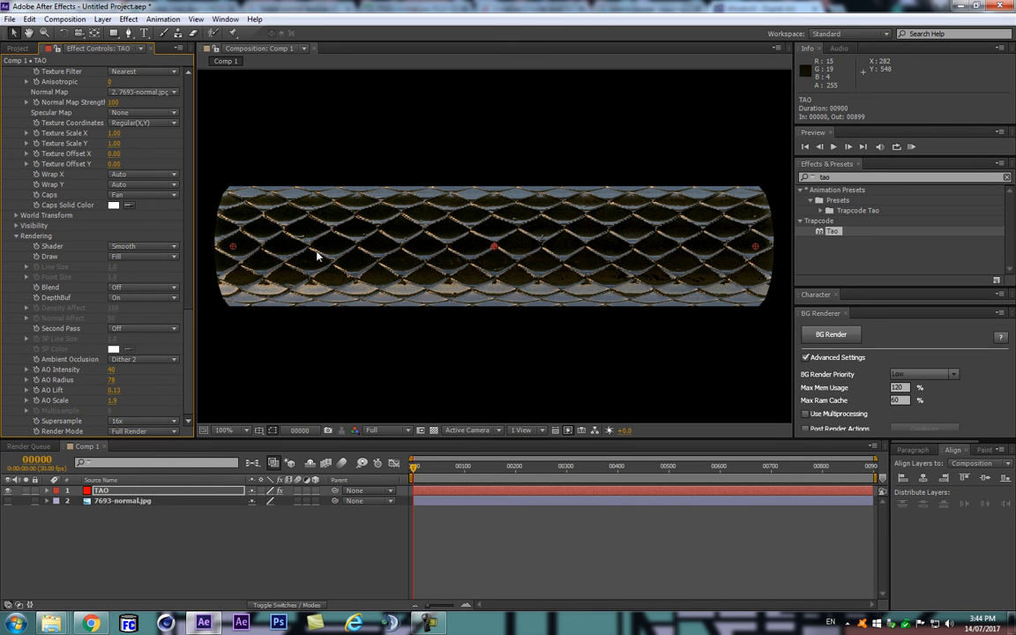
- Try the 7693-normal.jpg layer as Tao's specular map with the normal map removed, undo it, and reassign the layer as normal map
scroll(171, 289, up, 10)
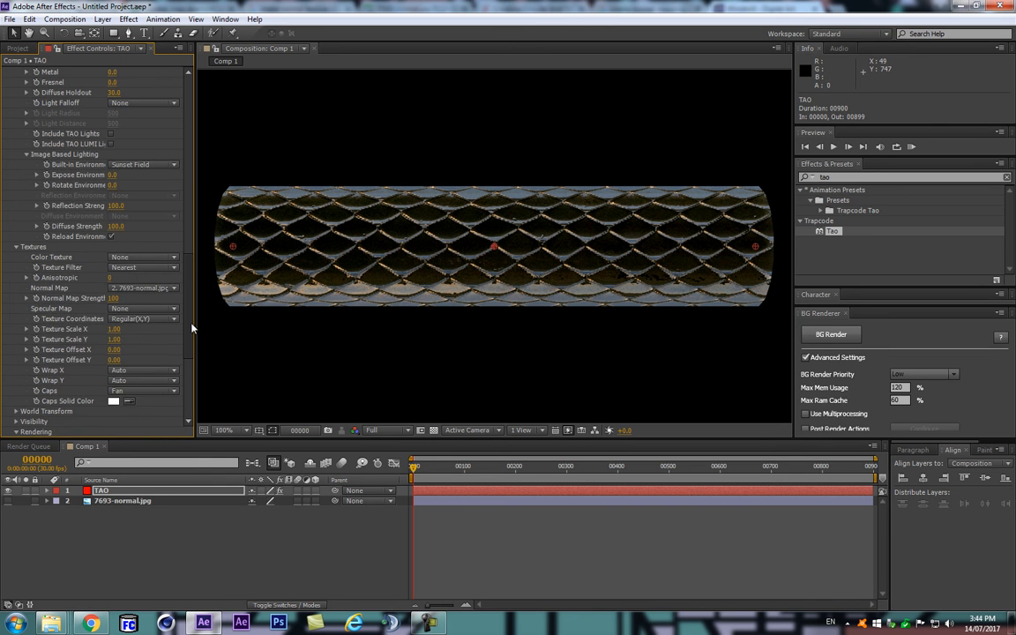
scroll(153, 355, down, 3)
click(142, 232)
click(132, 212)
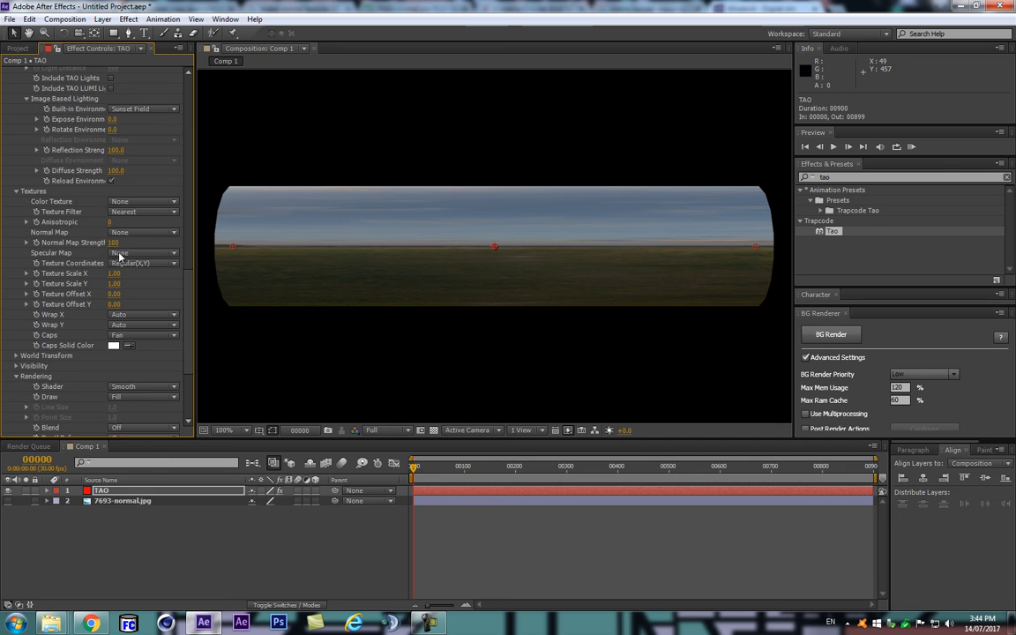
click(146, 255)
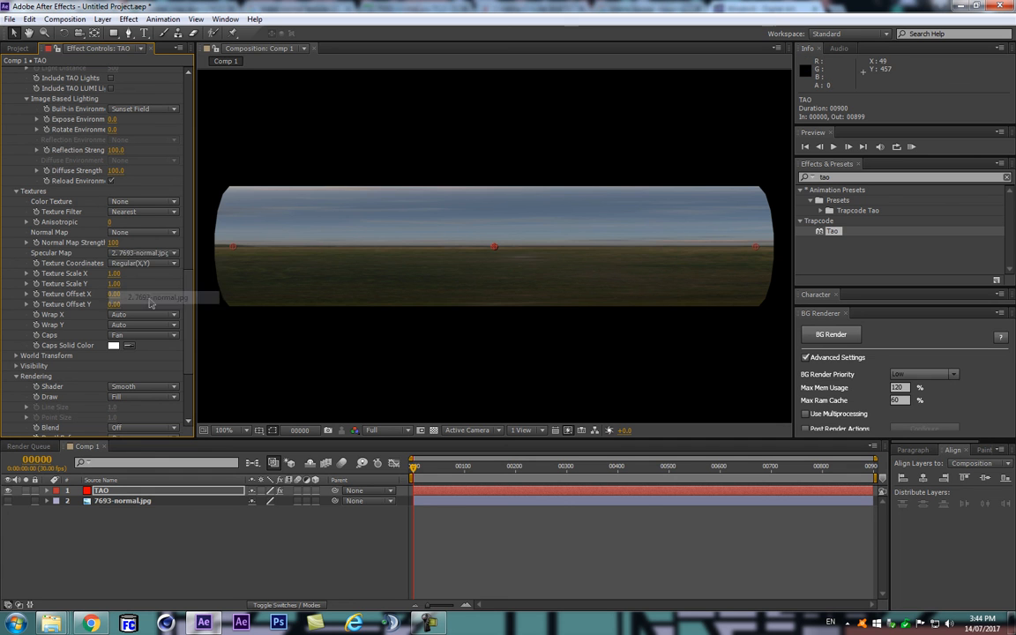
click(157, 298)
key(ctrl+z)
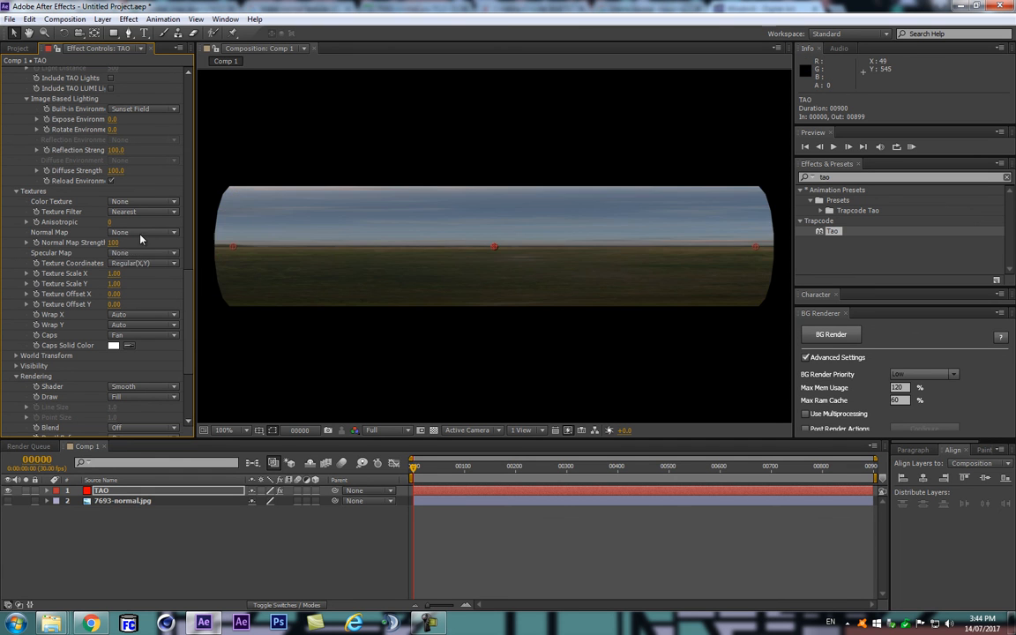
click(128, 232)
click(139, 277)
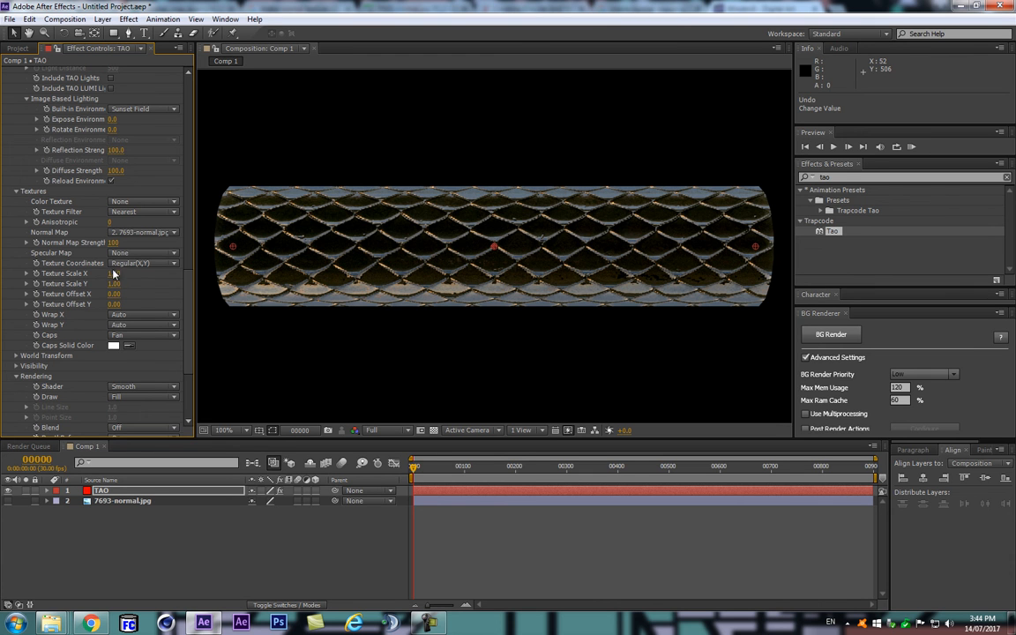
- Set Tao's normal map strength to -49
mouse_move(113, 242)
mouse_down()
mouse_move(22, 251)
mouse_move(99, 255)
mouse_move(96, 245)
mouse_move(71, 249)
mouse_move(196, 258)
mouse_move(128, 273)
mouse_move(139, 271)
mouse_up()
scroll(132, 181, down, 3)
scroll(49, 194, up, 5)
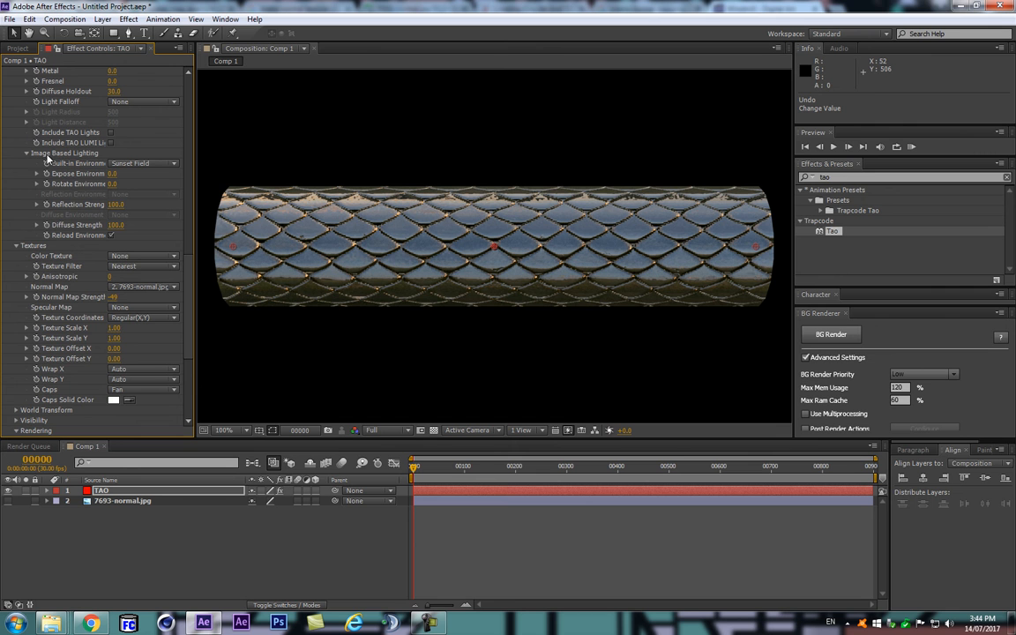
- Try rotating the built-in environment around the cylinder, and undo the rotation
drag(113, 184, 151, 235)
key(ctrl+z)
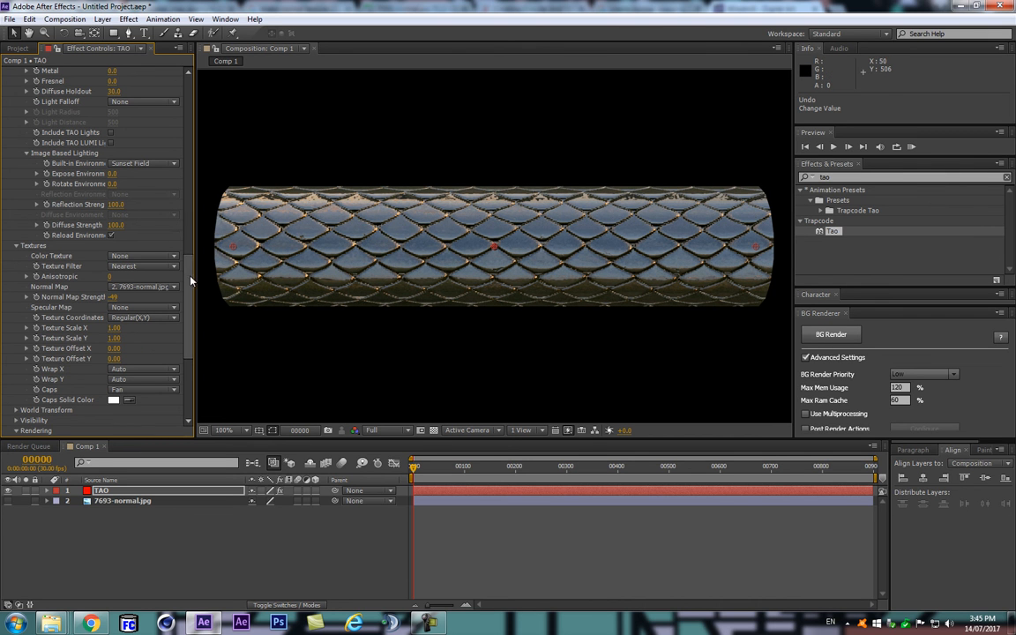
scroll(192, 295, down, 3)
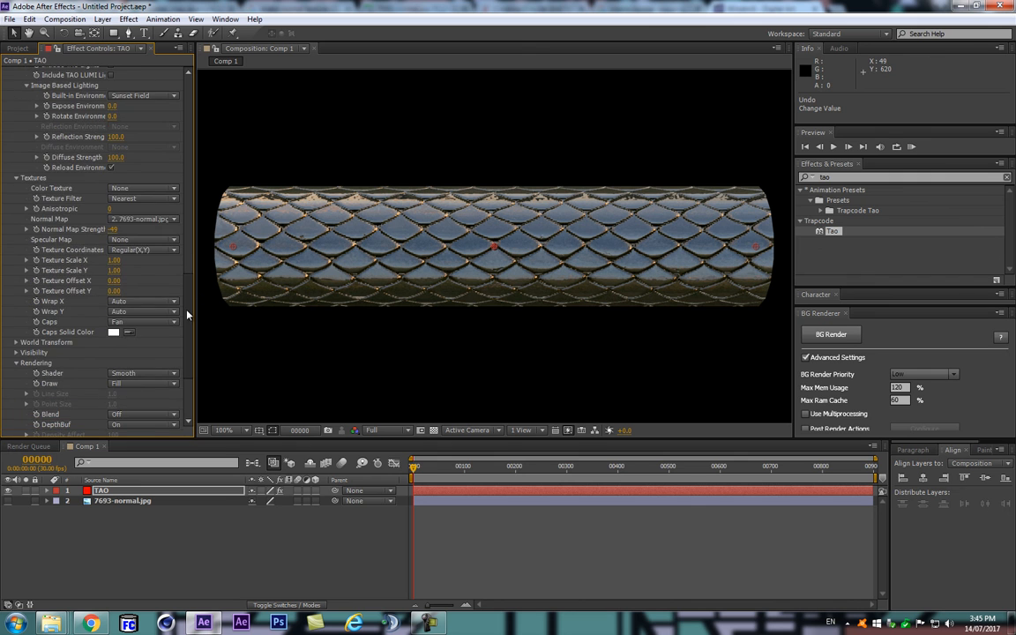
- Pre-compose the 7693-normal.jpg layer as 7693-normal.jpg Comp 1, leaving all attributes in Comp 1, and open the new composition
click(123, 501)
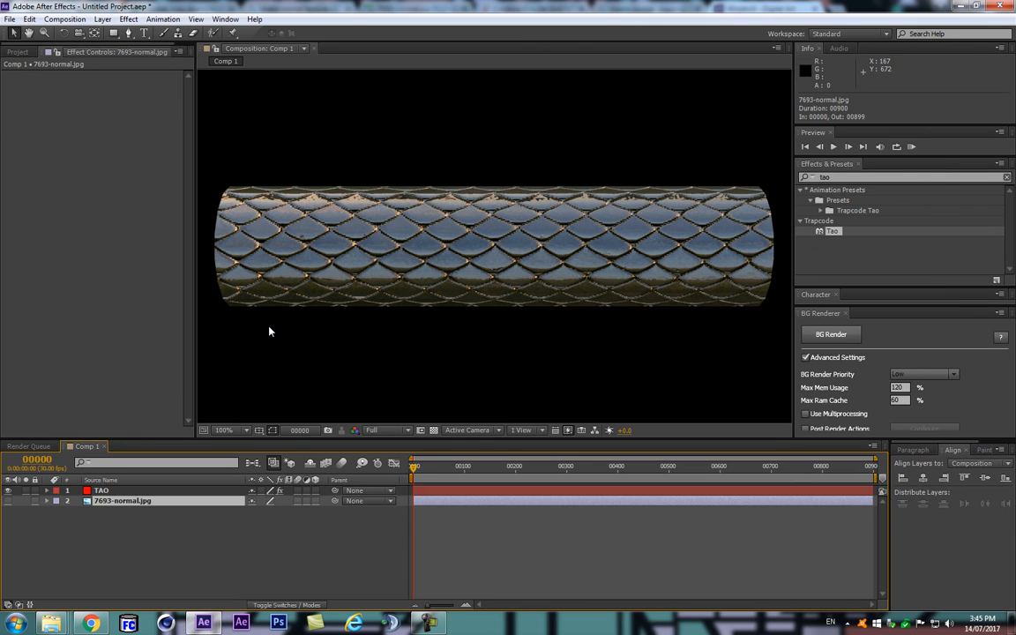
key(ctrl+shift+c)
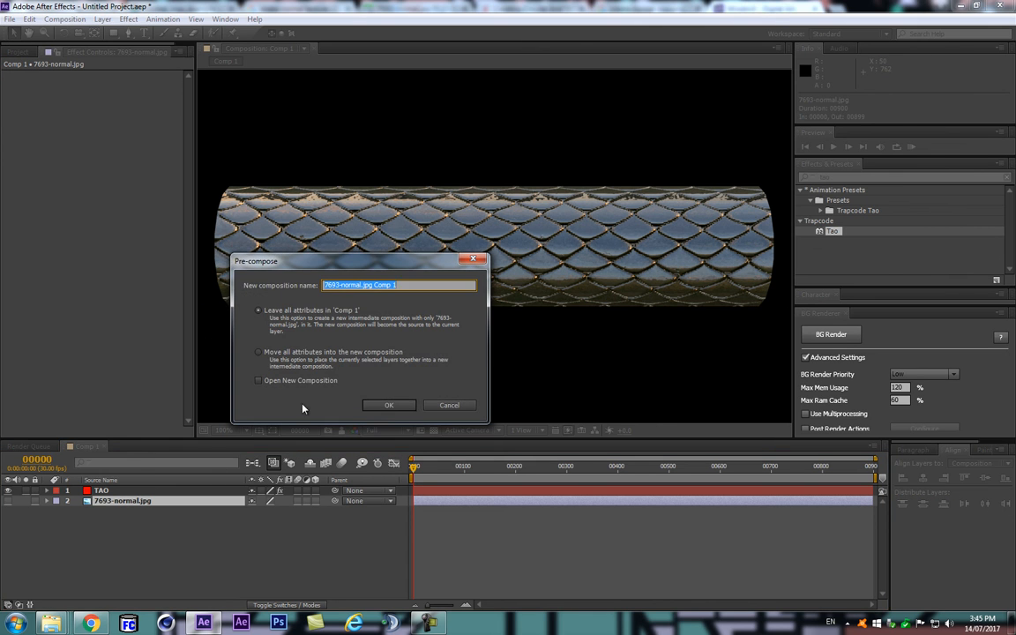
click(388, 405)
double_click(125, 501)
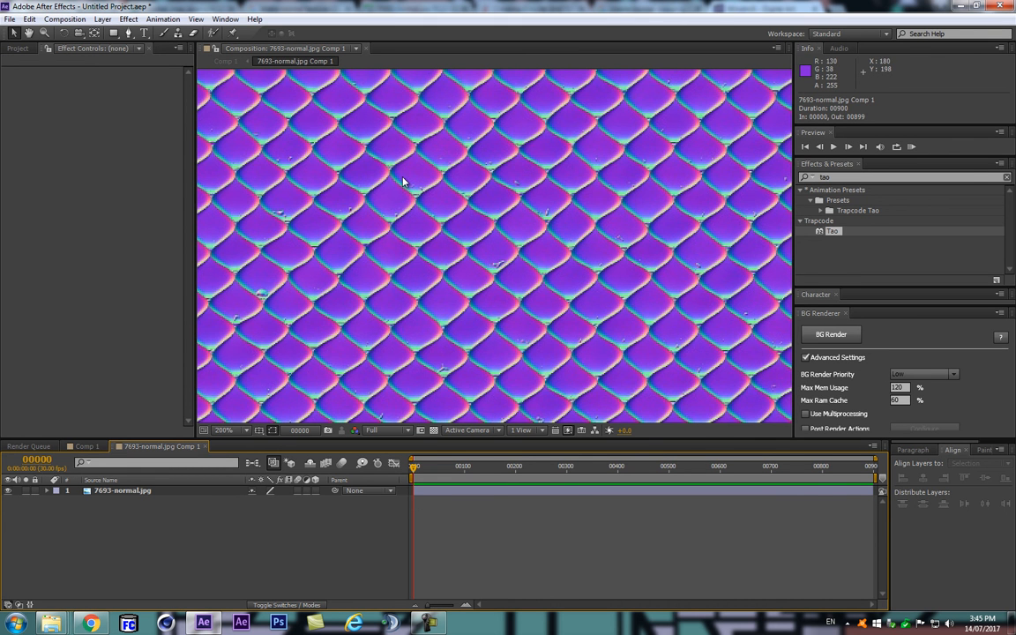
- Examine the resolution and detail of the scale pattern in the normal map at several magnifications
scroll(403, 181, up, 2)
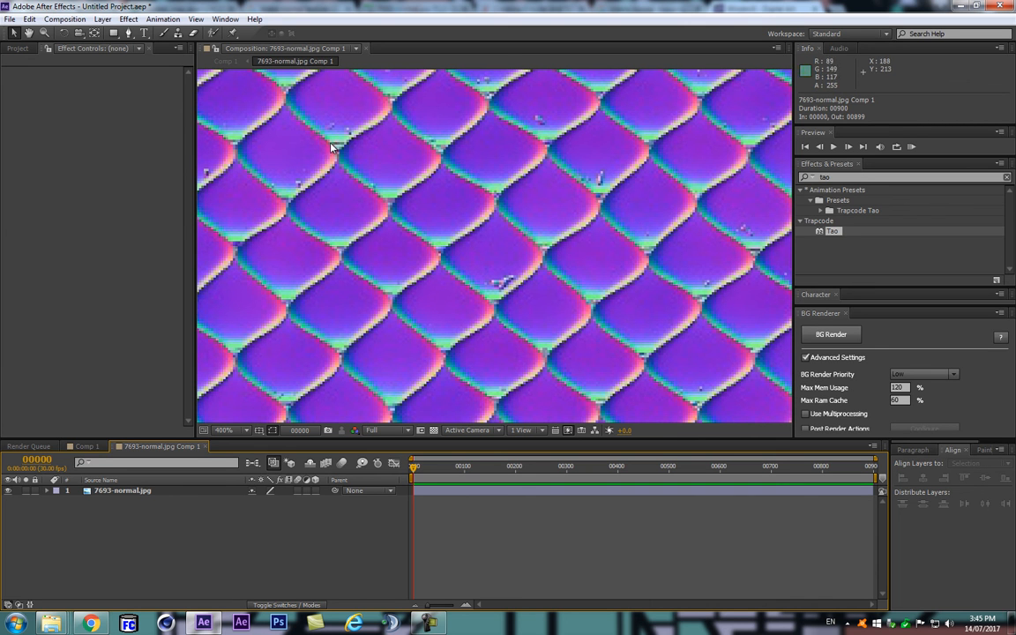
scroll(331, 147, down, 2)
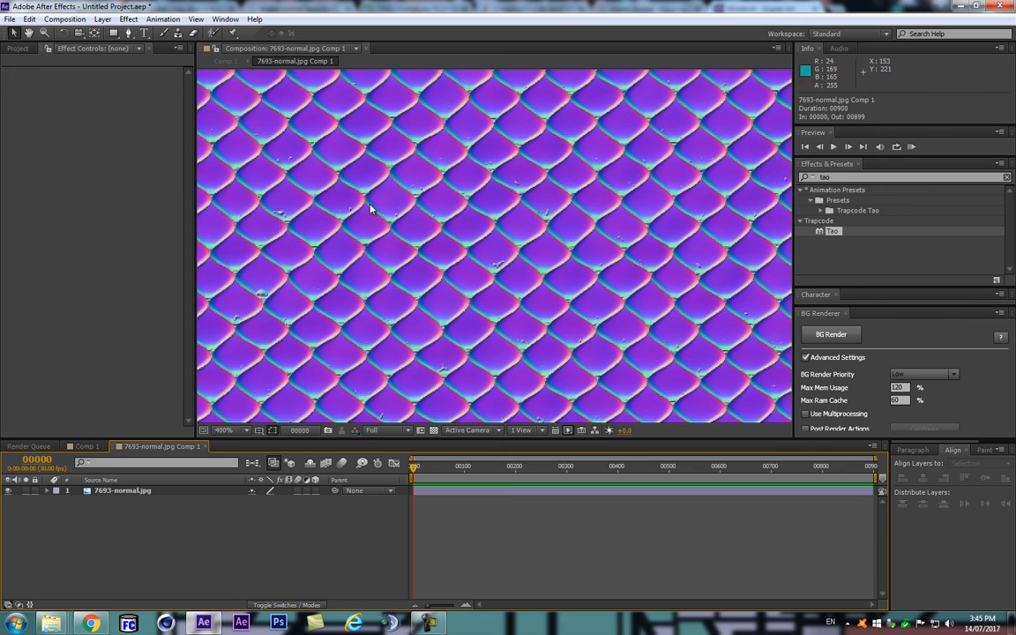
scroll(370, 208, up, 1)
scroll(436, 251, up, 1)
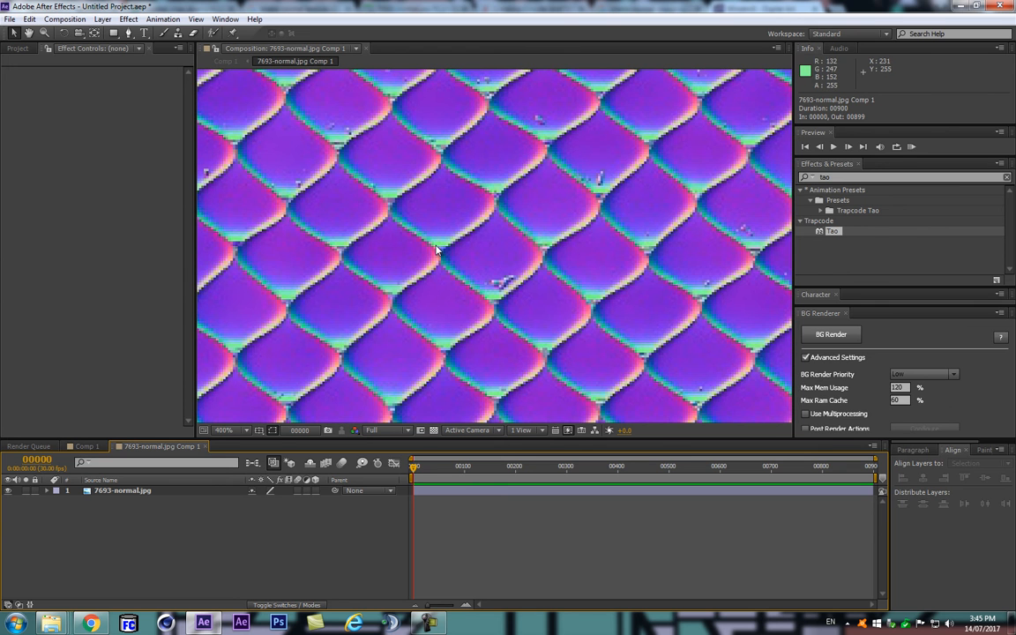
scroll(429, 252, down, 2)
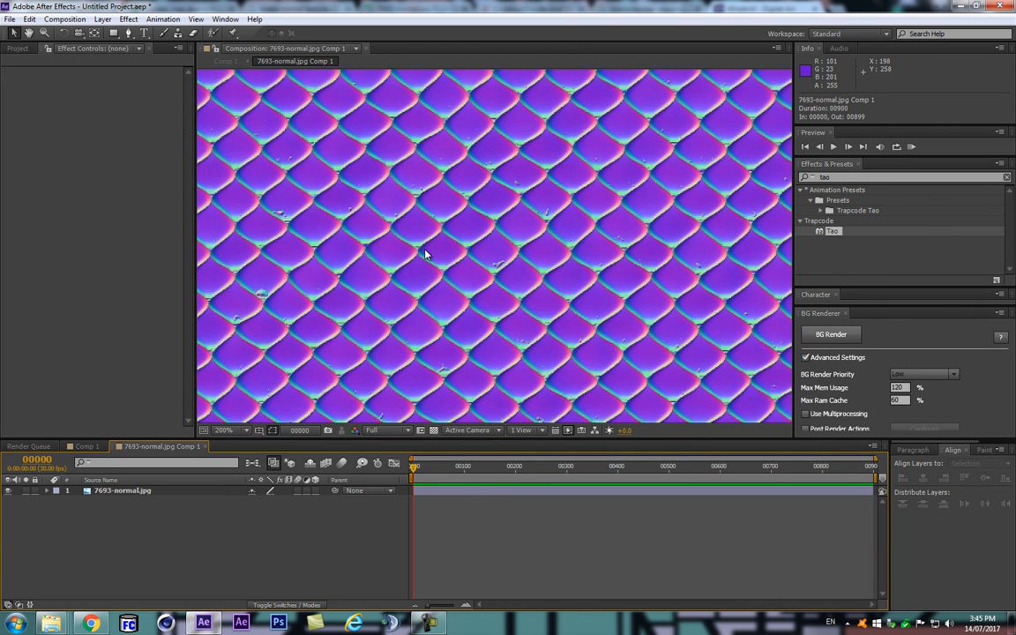
scroll(425, 254, down, 2)
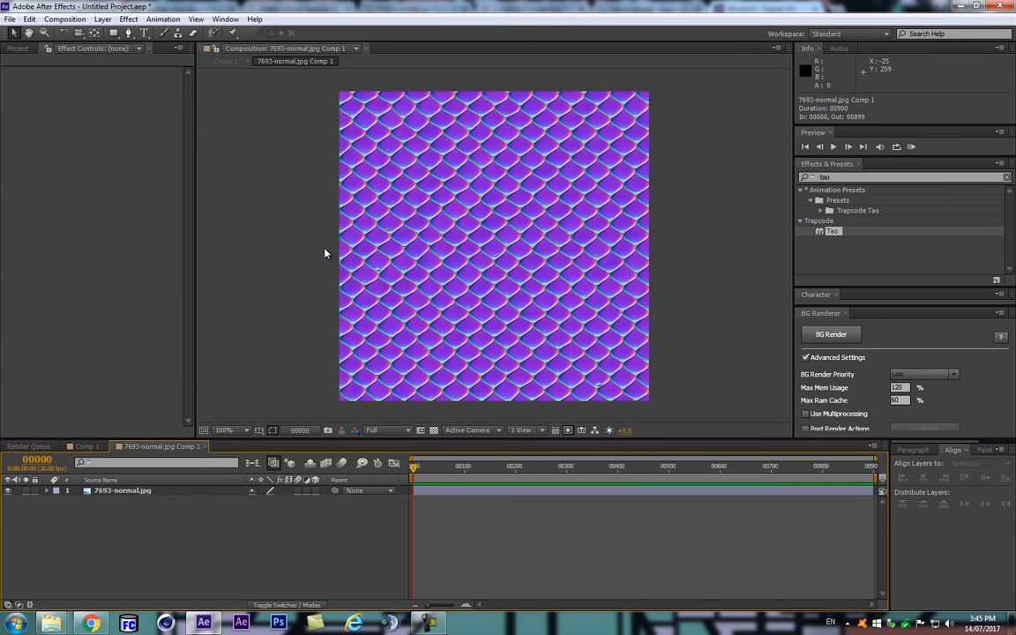
click(298, 239)
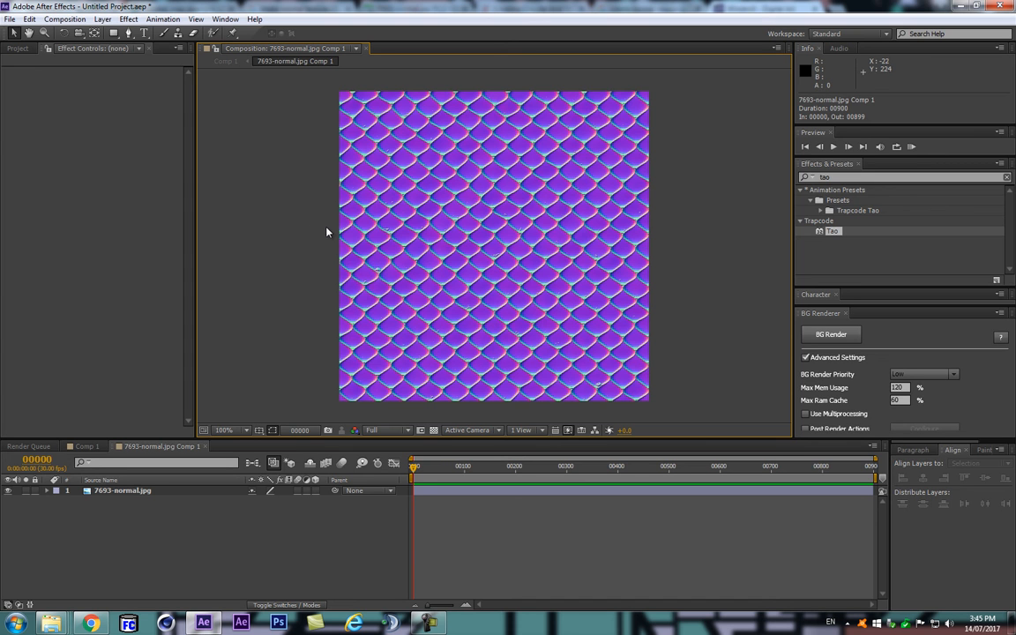
key(period)
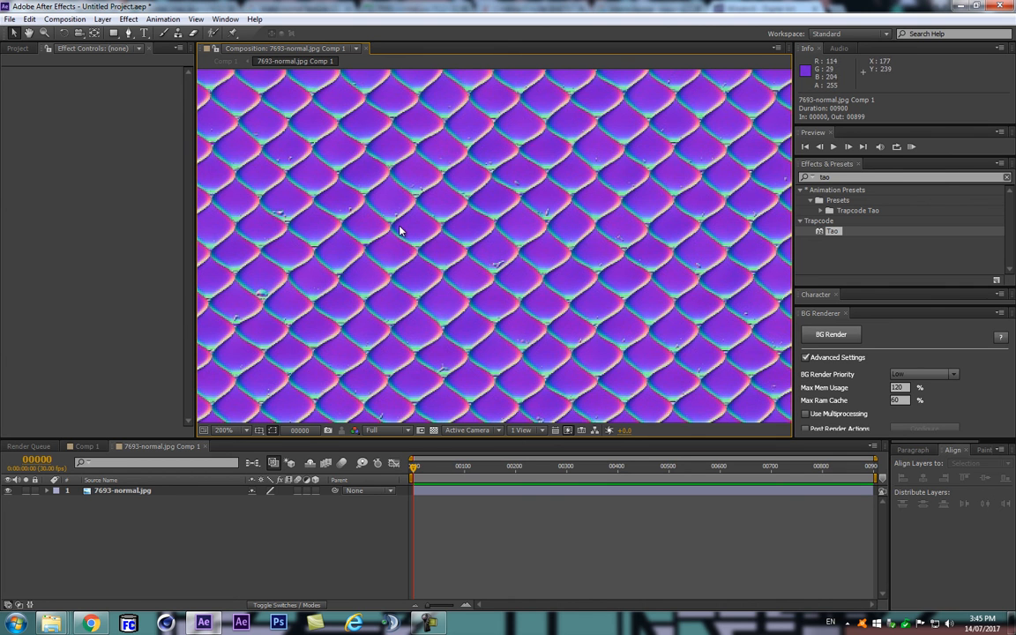
key(comma)
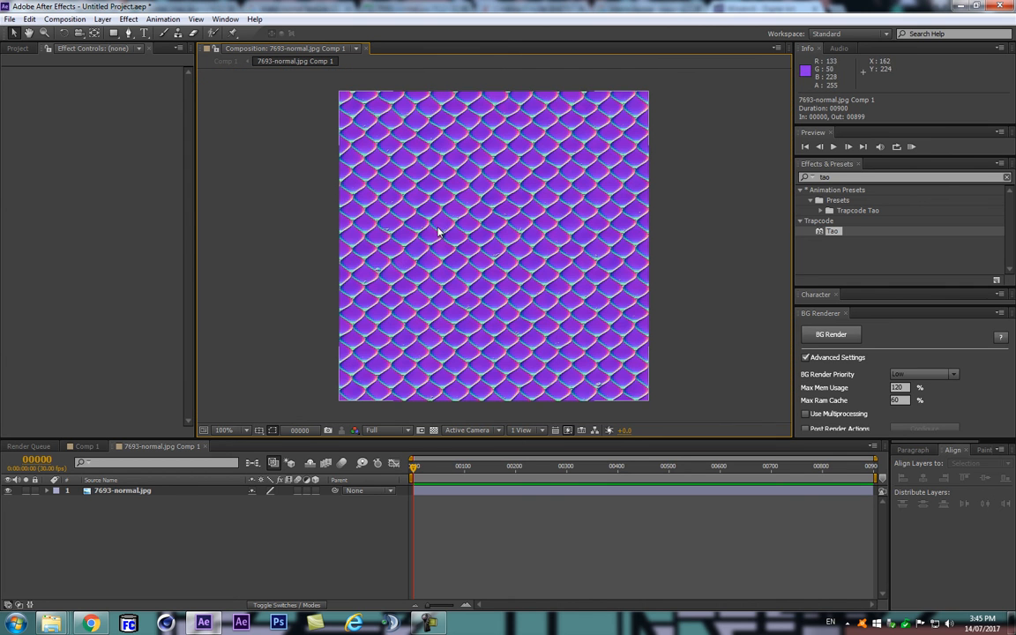
key(period)
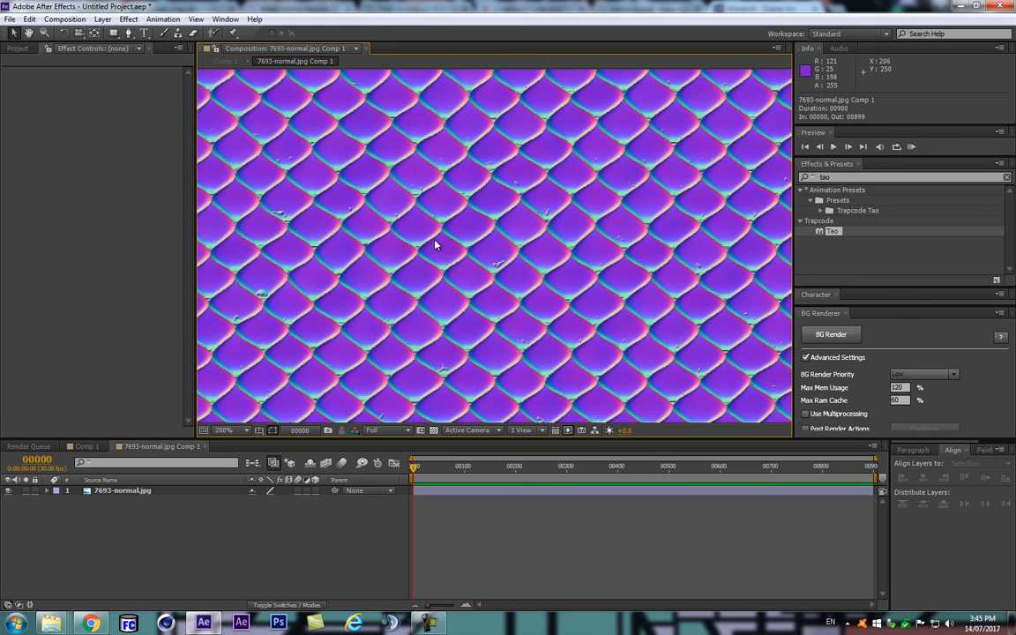
- Create a new composition named Comp 2 at 1024 x 1024 px, 30 fps and 900 frames
click(16, 48)
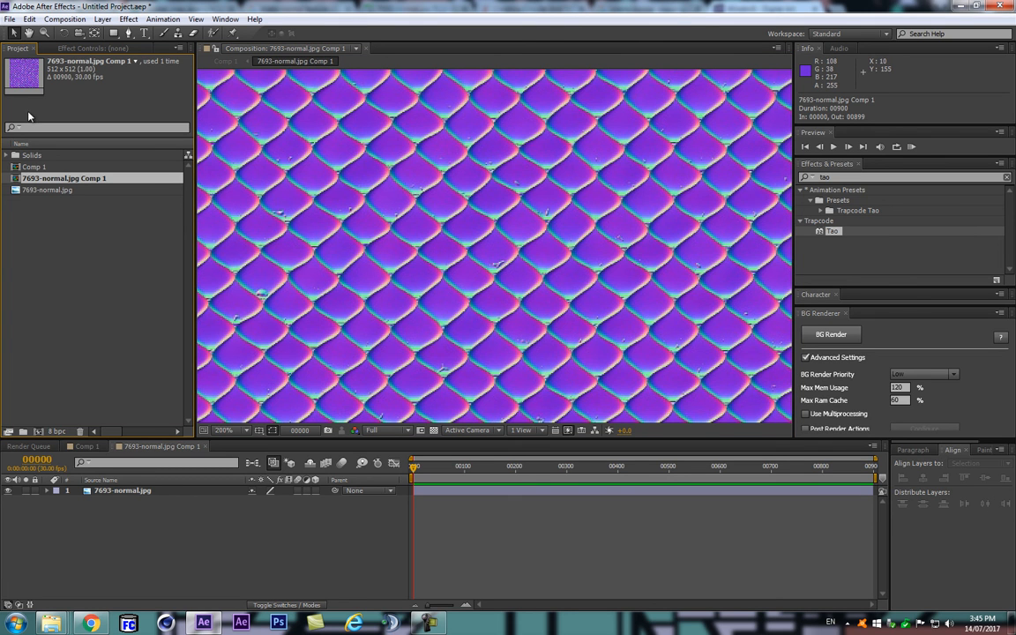
click(48, 167)
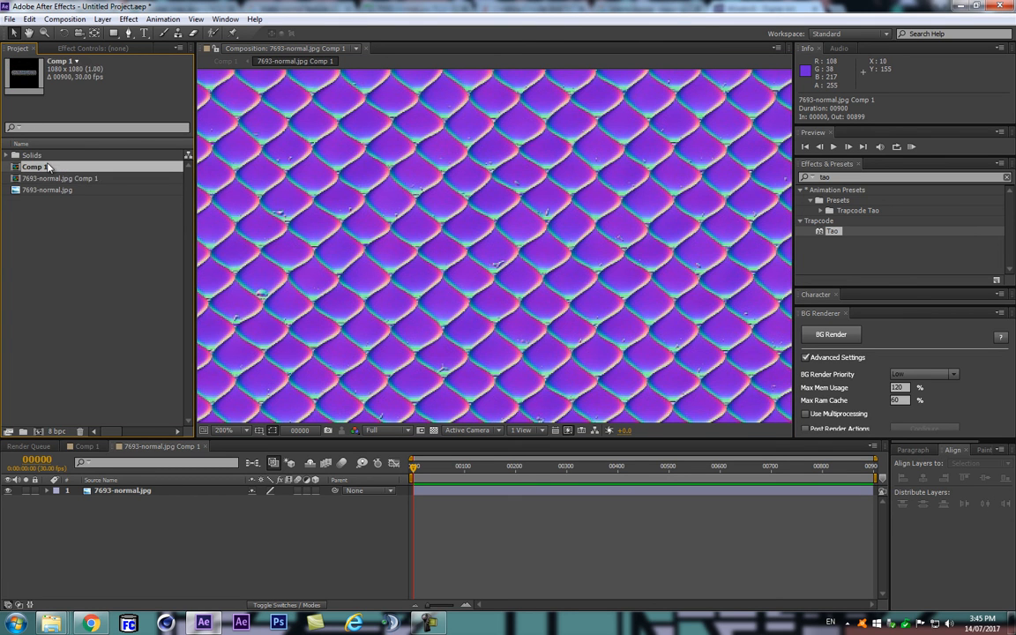
click(83, 335)
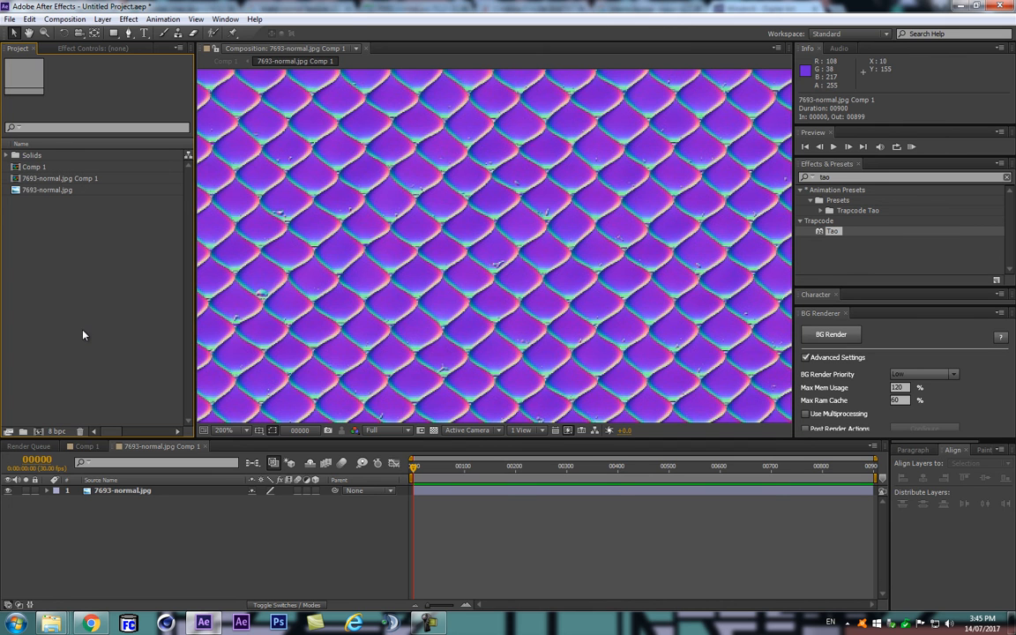
key(ctrl+n)
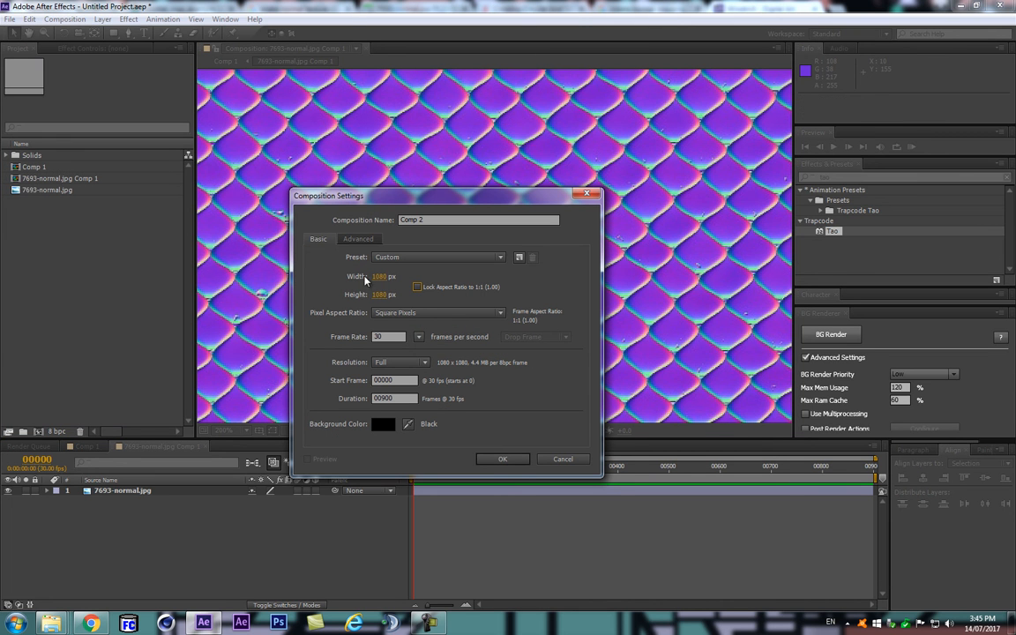
click(416, 287)
click(416, 287)
click(380, 276)
text(1024)
key(Tab)
text(1024)
click(502, 459)
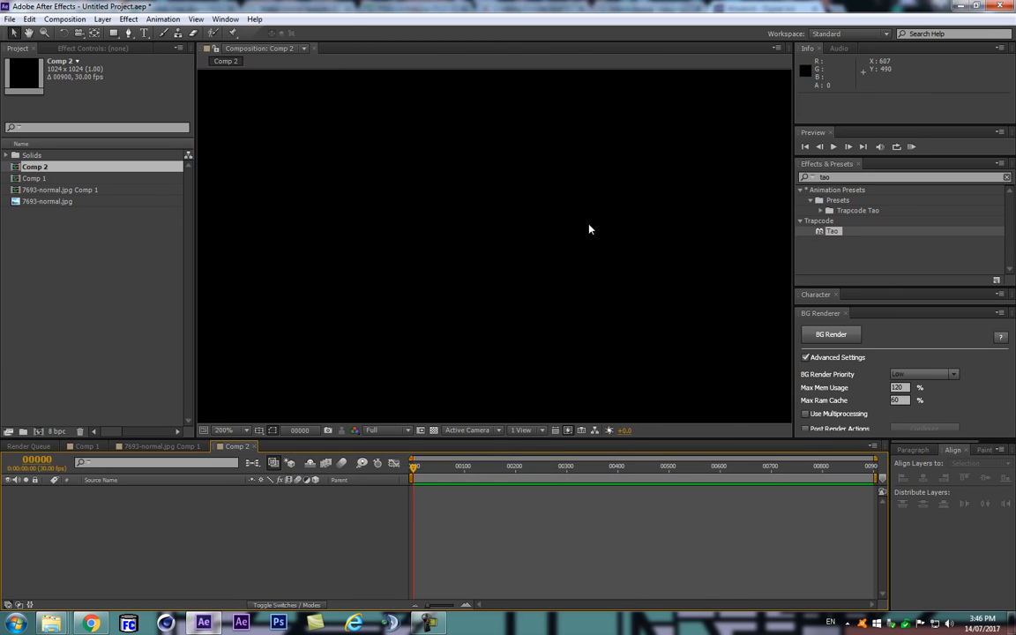
- Rename the Comp 2 composition as texture_normal
click(38, 168)
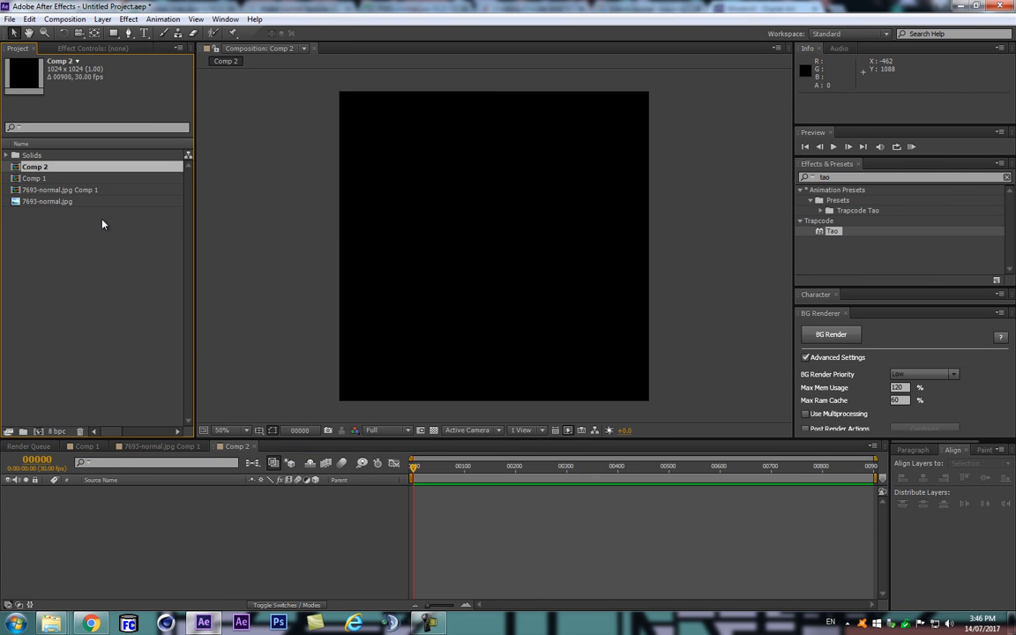
key(Return)
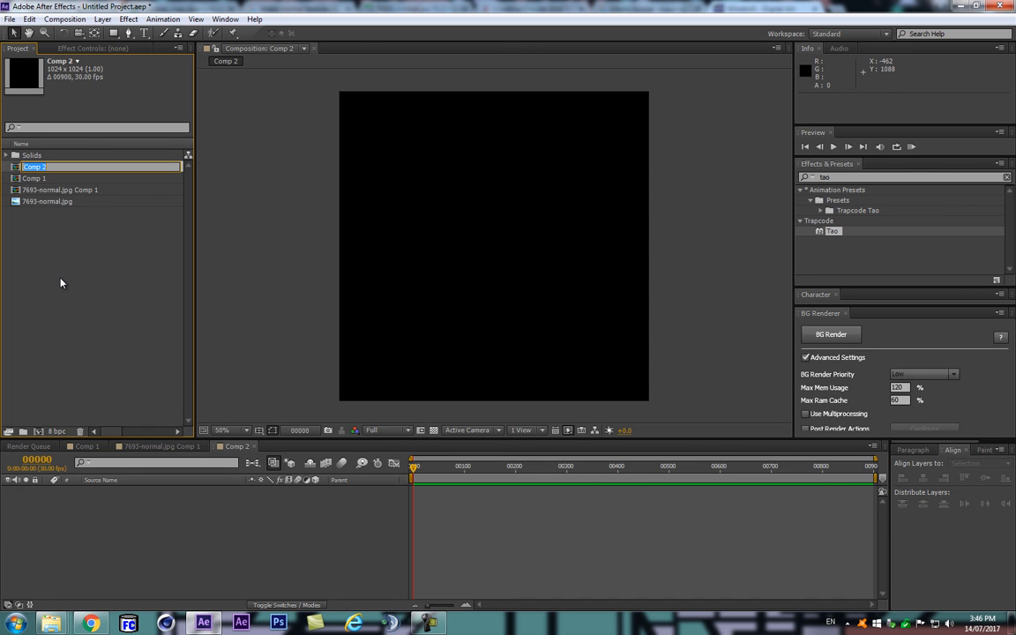
text(texture_noerm)
key(BackSpace)
key(BackSpace)
key(BackSpace)
text(rmal)
key(Return)
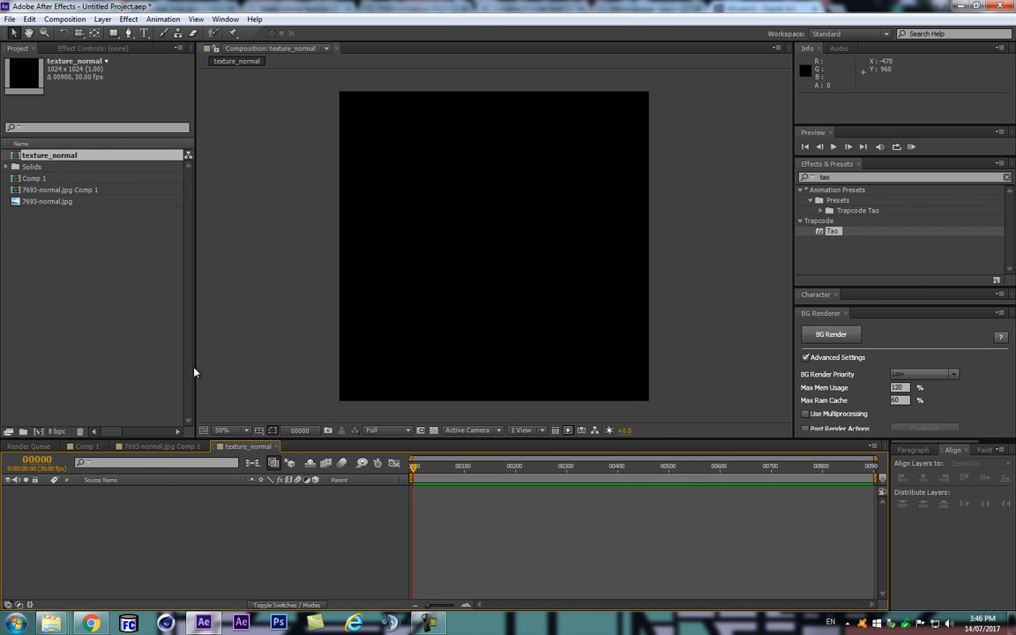
- Add a red 1024 x 1024 px solid to the texture_normal composition and apply the Tao effect to it
key(ctrl+y)
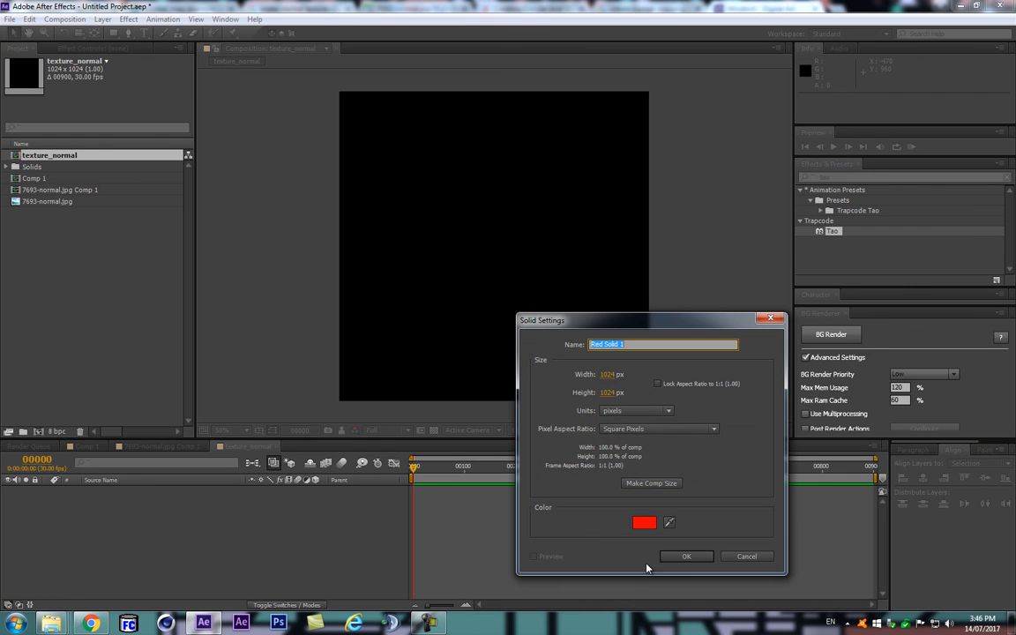
click(677, 558)
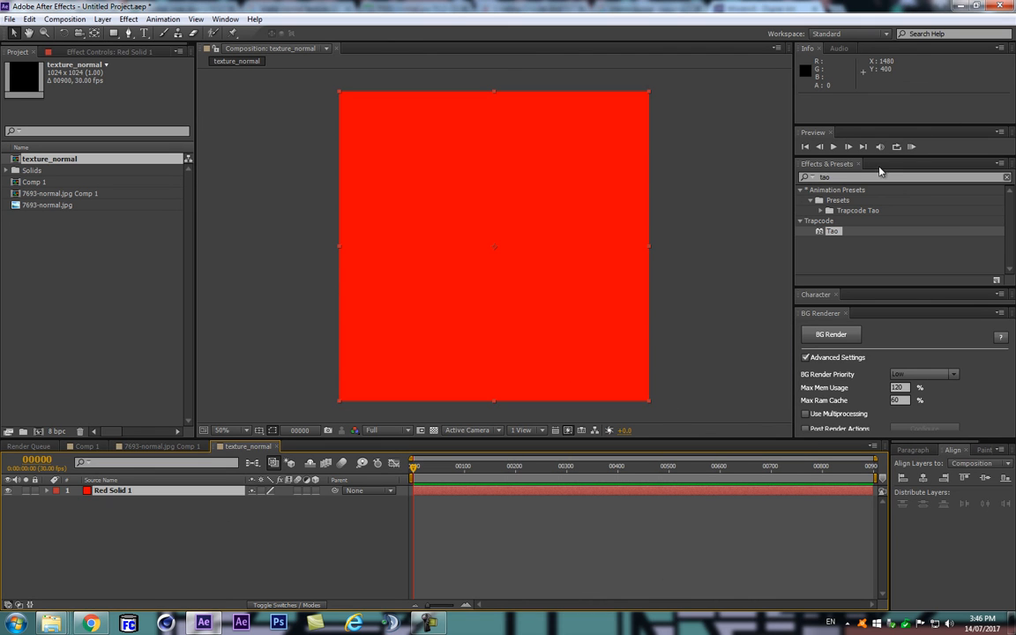
click(858, 176)
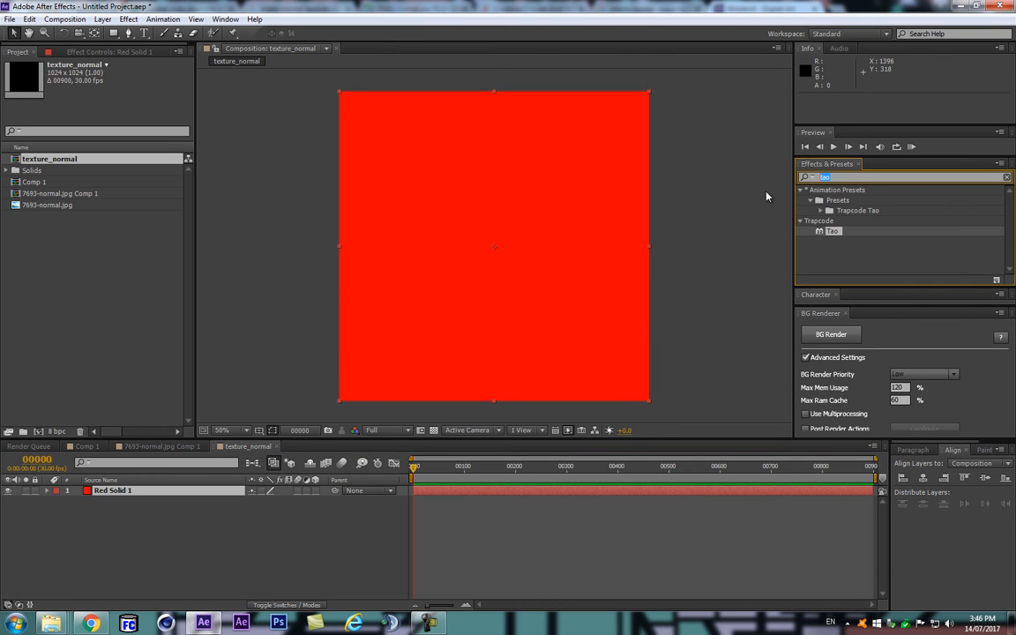
drag(832, 230, 176, 492)
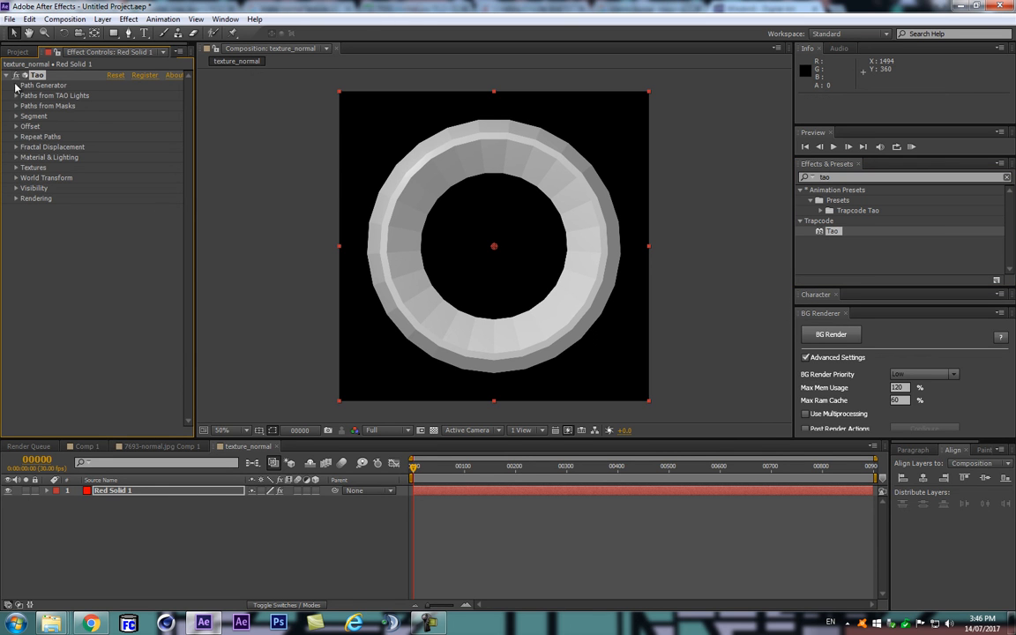
- Set the Tao path generator's shape to Line and the X coordinate of both line points to 512
click(17, 86)
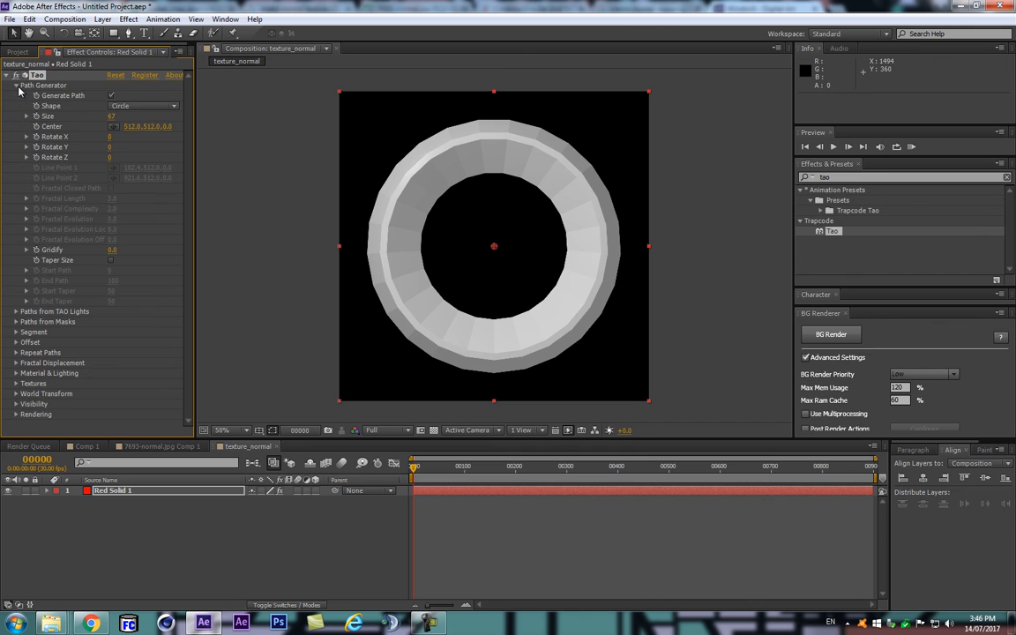
click(120, 106)
click(133, 132)
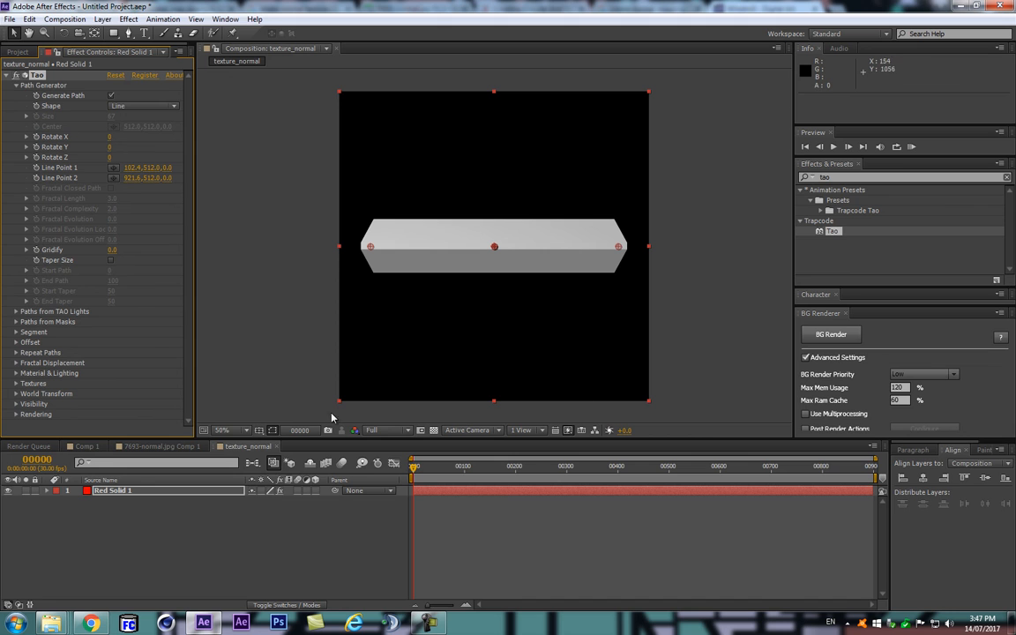
click(133, 167)
text(512)
key(Return)
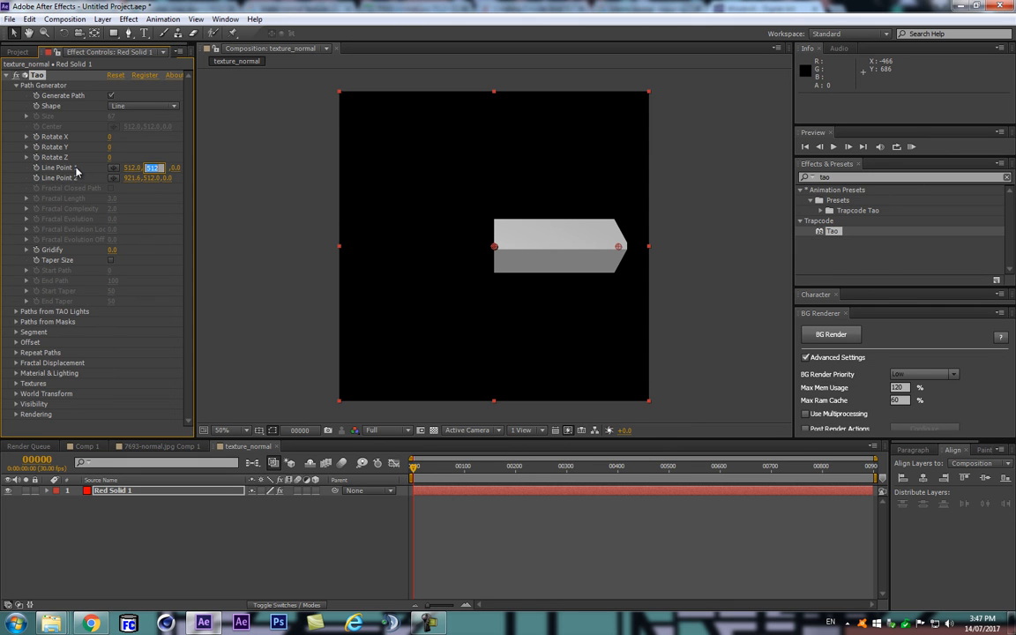
click(132, 177)
text(512)
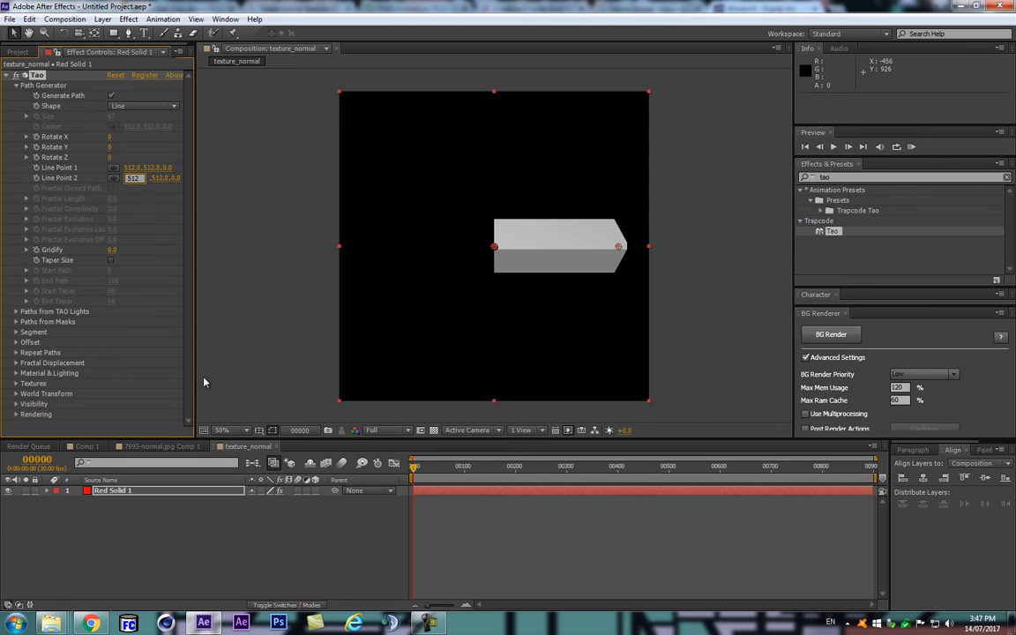
click(183, 535)
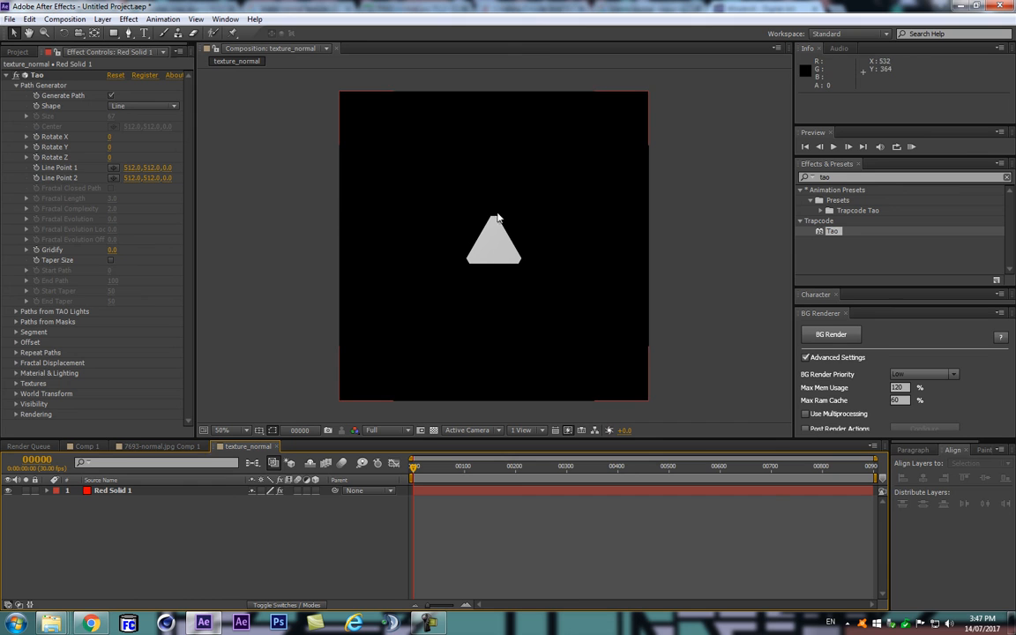
- Try setting Line Point 1's Y coordinate to 64, and undo the change
click(155, 167)
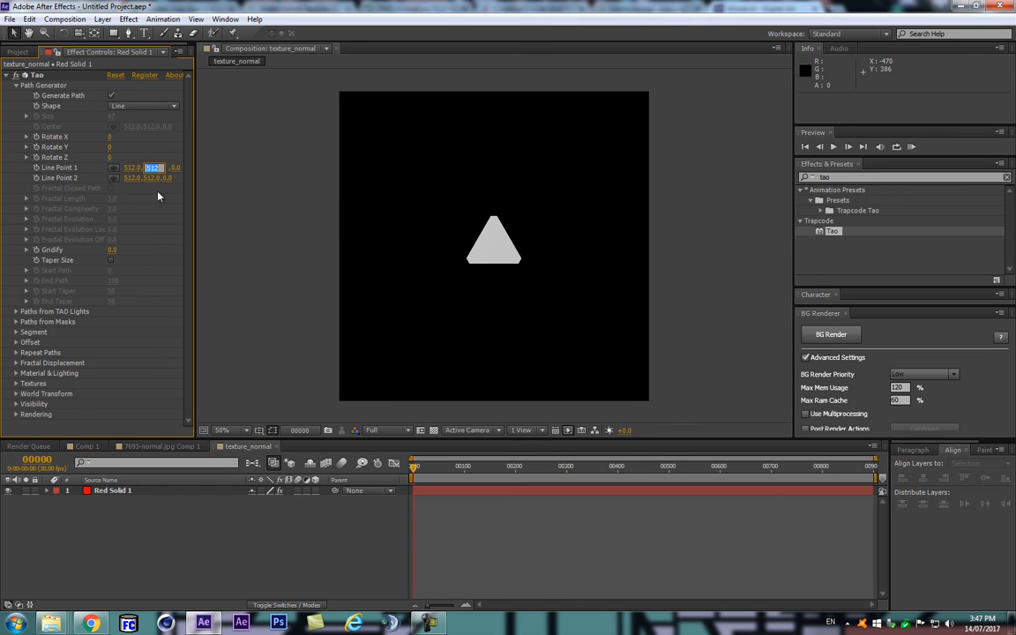
click(151, 168)
drag(139, 168, 135, 169)
text(64)
key(Return)
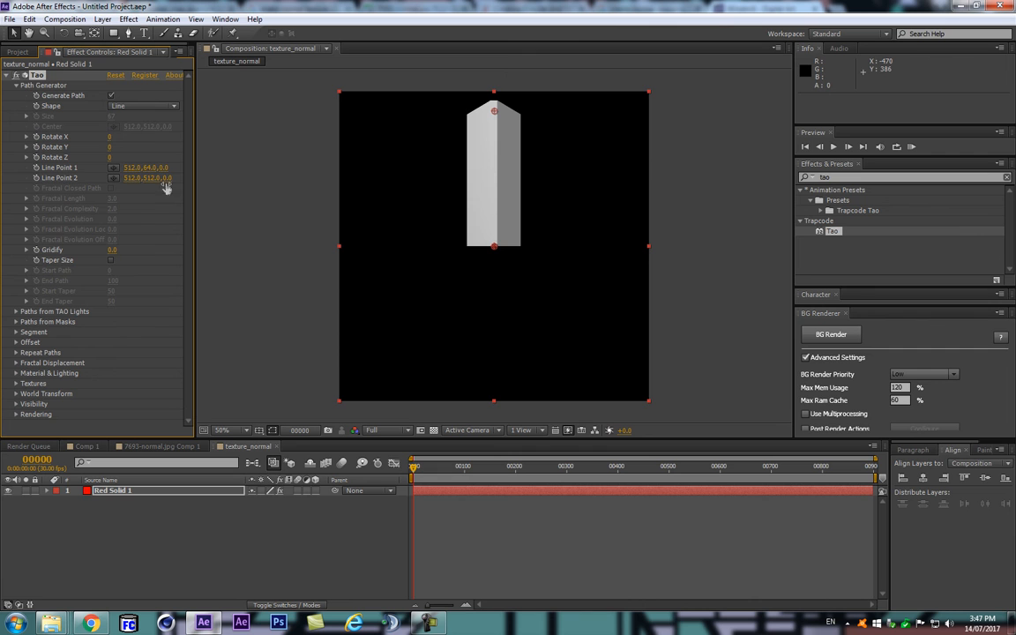
key(ctrl+z)
key(ctrl+shift+z)
key(ctrl+z)
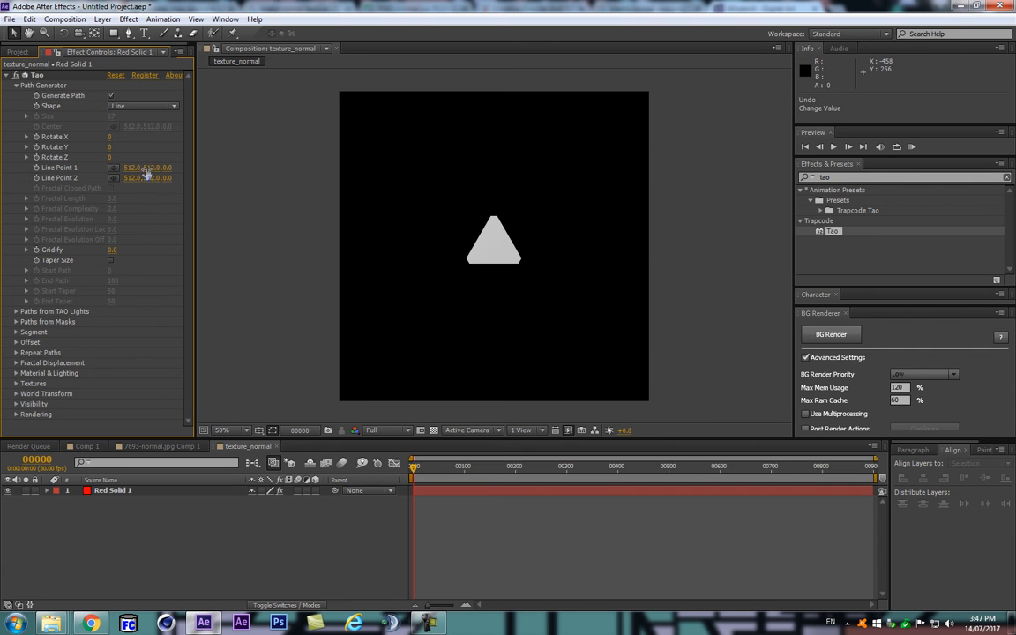
key(ctrl+shift+z)
key(ctrl+z)
- Set Line Point 1's Y coordinate to 448 and Line Point 2's Y coordinate to 512+64
click(154, 167)
text(448)
click(498, 243)
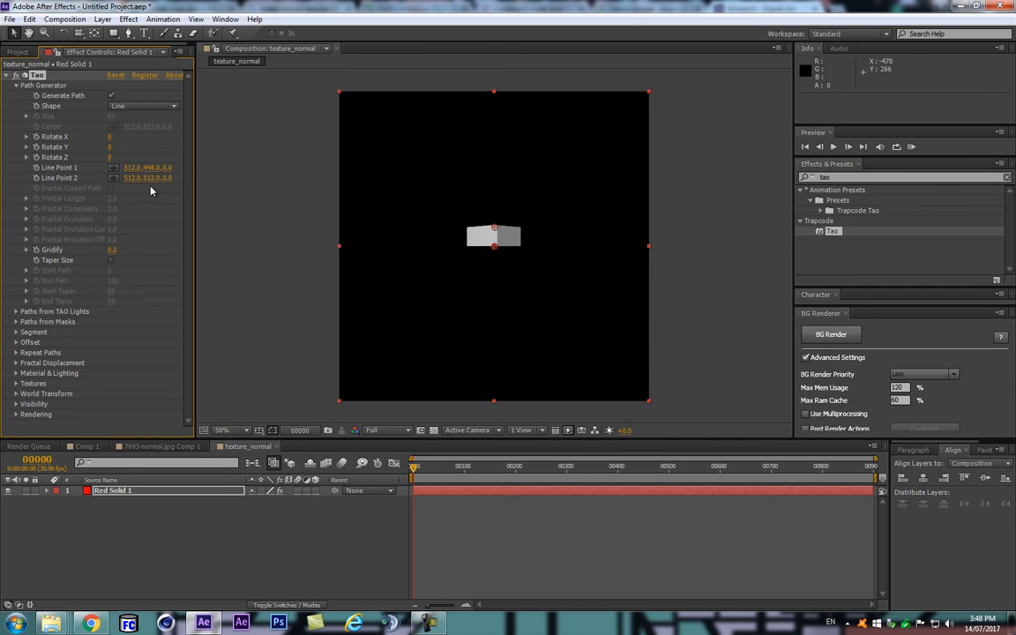
drag(148, 179, 169, 181)
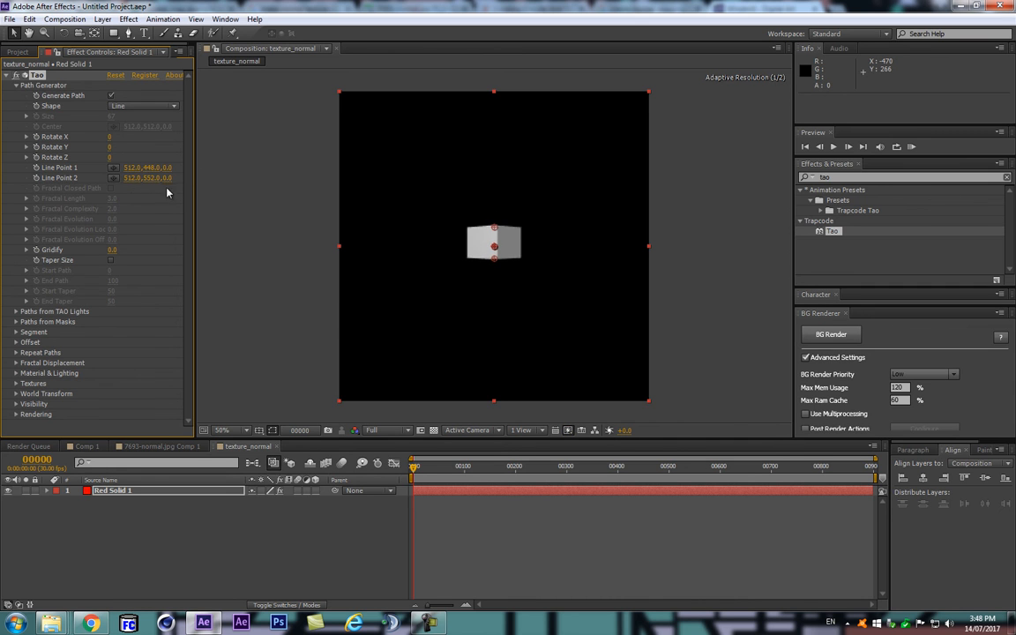
key(ctrl+z)
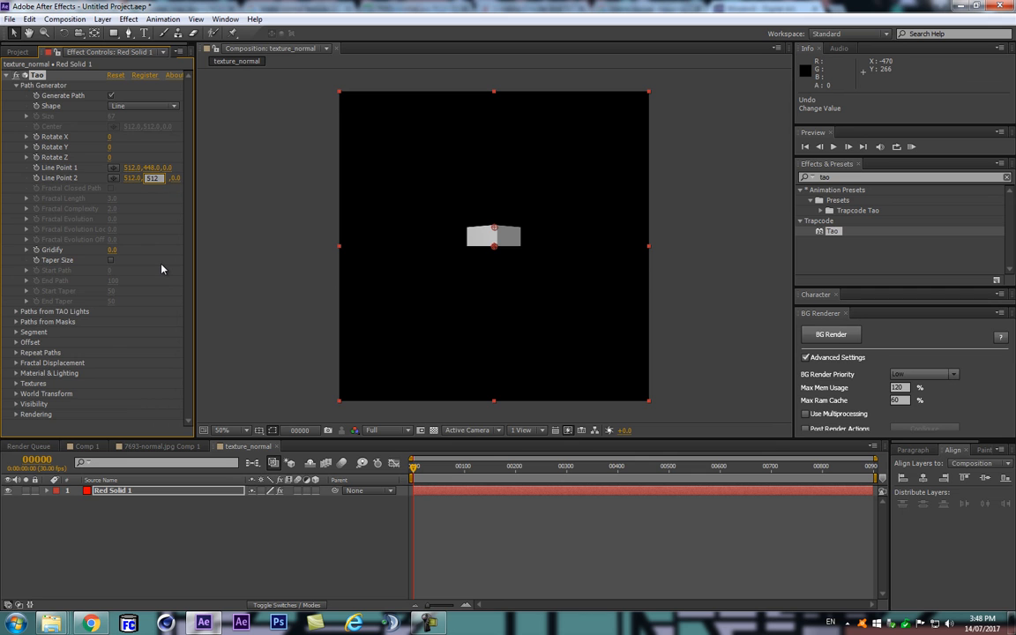
text(+64)
key(Return)
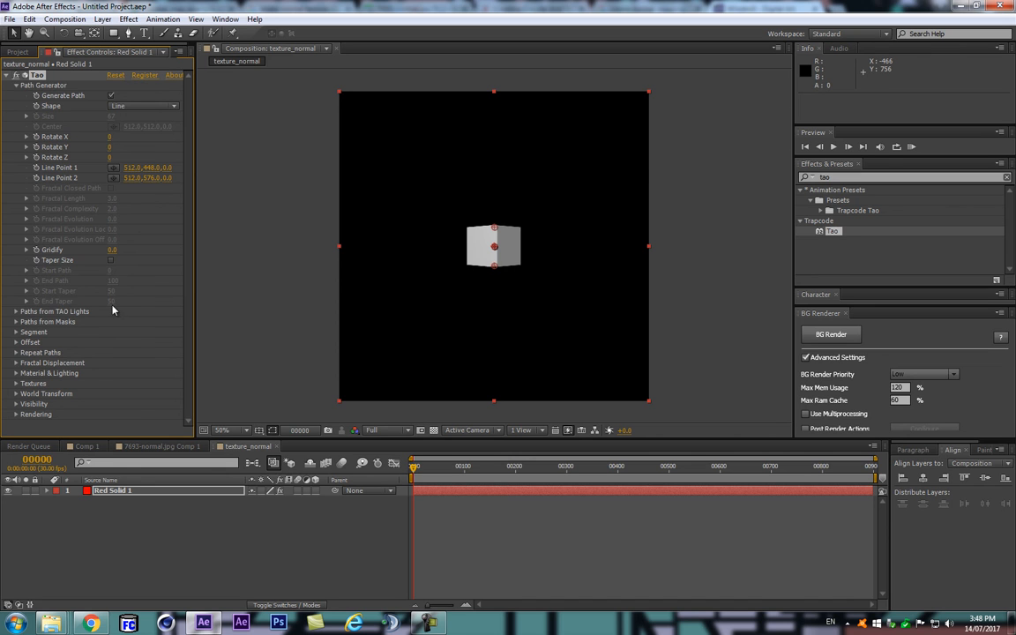
- Turn on Taper Size for the Tao path and hide the layer controls in the composition view
scroll(620, 236, up, 1)
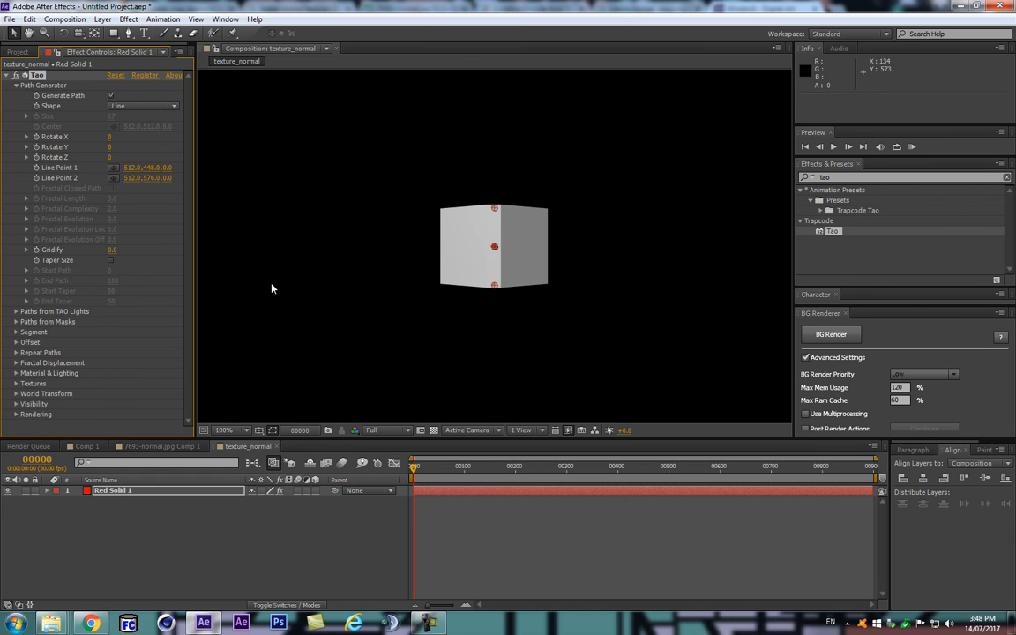
click(111, 260)
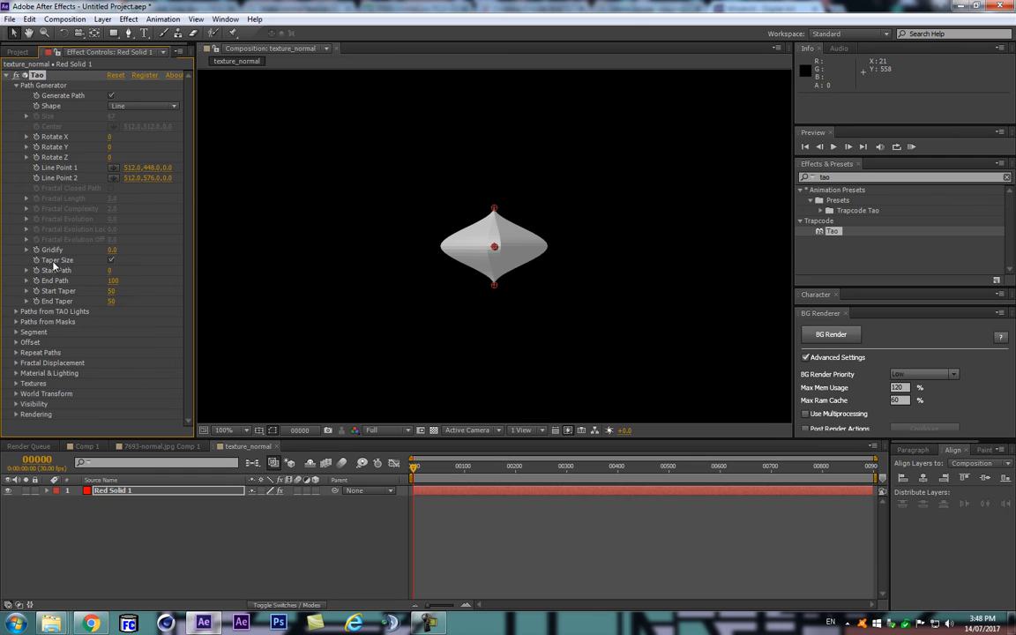
key(ctrl+shift+h)
scroll(530, 216, down, 2)
scroll(559, 227, up, 2)
scroll(515, 203, down, 4)
scroll(491, 196, up, 1)
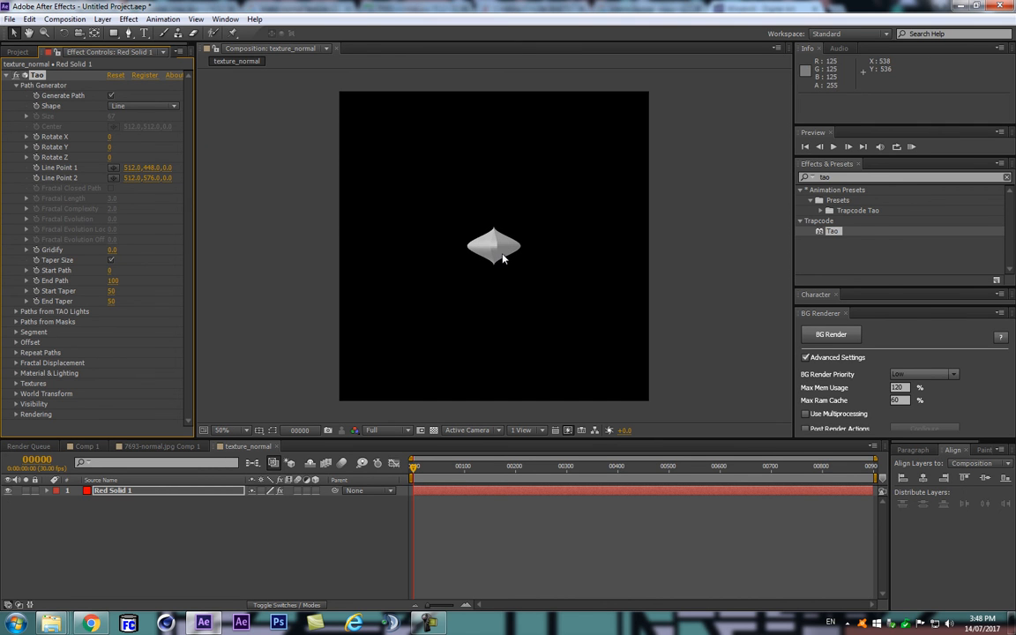
- Set the Tao segment to 89 segments and 10 sides, with Break Sides and Chamfer turned off
click(15, 333)
scroll(56, 326, down, 3)
scroll(411, 270, up, 1)
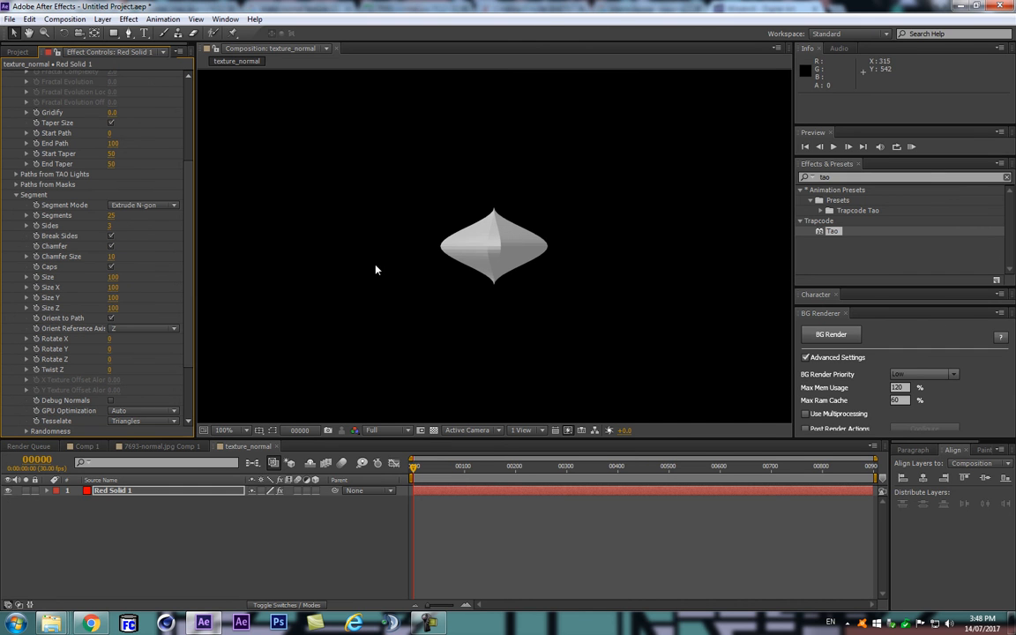
scroll(169, 220, down, 3)
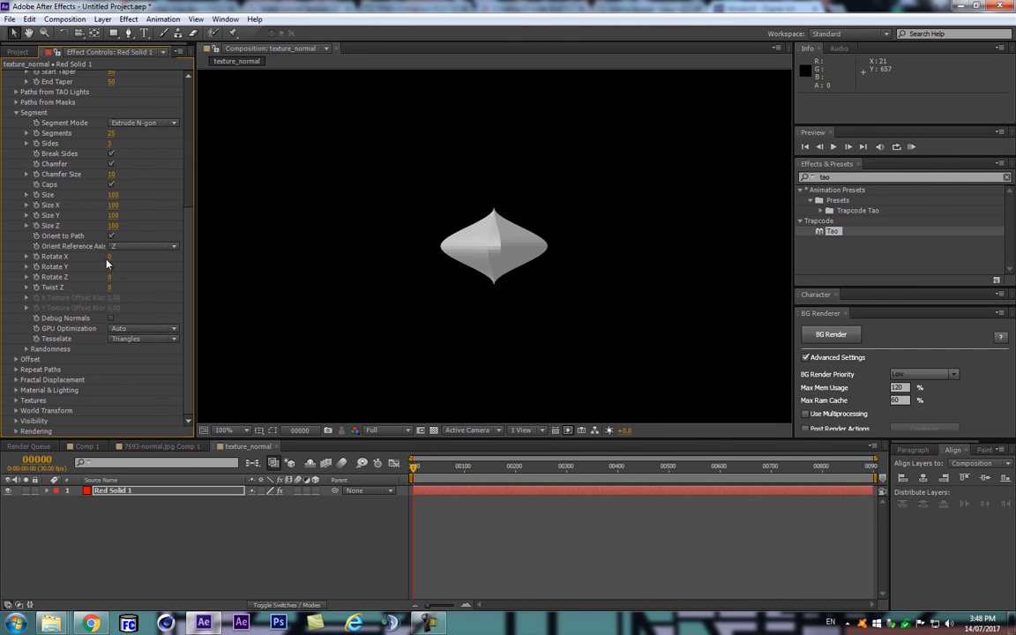
drag(110, 134, 149, 137)
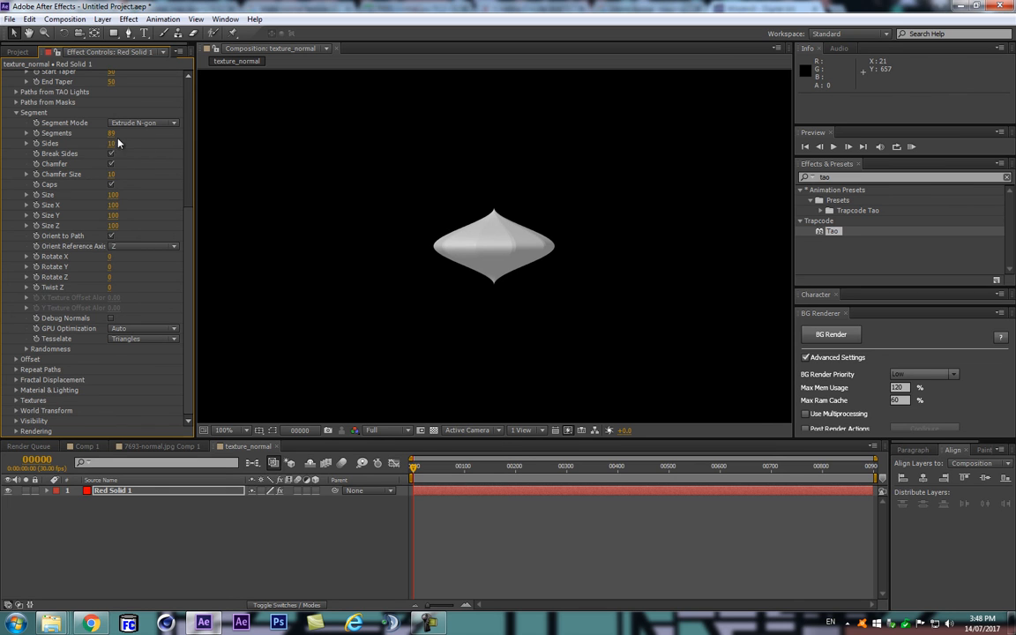
click(112, 155)
click(111, 164)
- Set the Tao rendering shader to Smooth
click(16, 432)
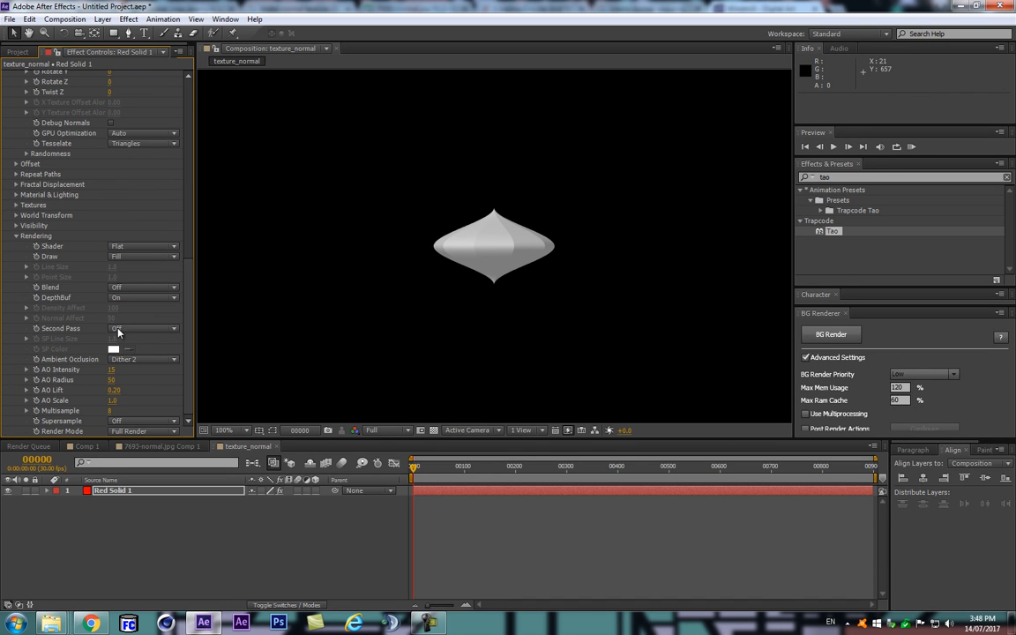
click(140, 246)
click(139, 273)
- Tilt the scale shape with a world Rotate X of -18 to check its thickness
click(16, 215)
drag(112, 247, 199, 261)
key(ctrl+z)
drag(113, 237, 141, 275)
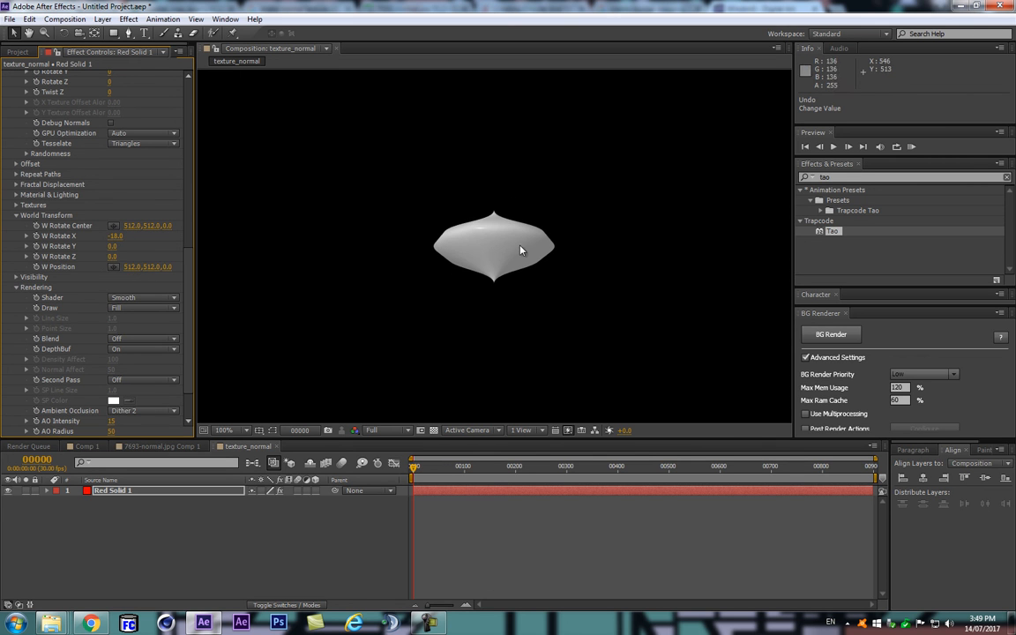
- Flatten the scale shape by setting the segment's Size Y to 20
scroll(152, 190, up, 15)
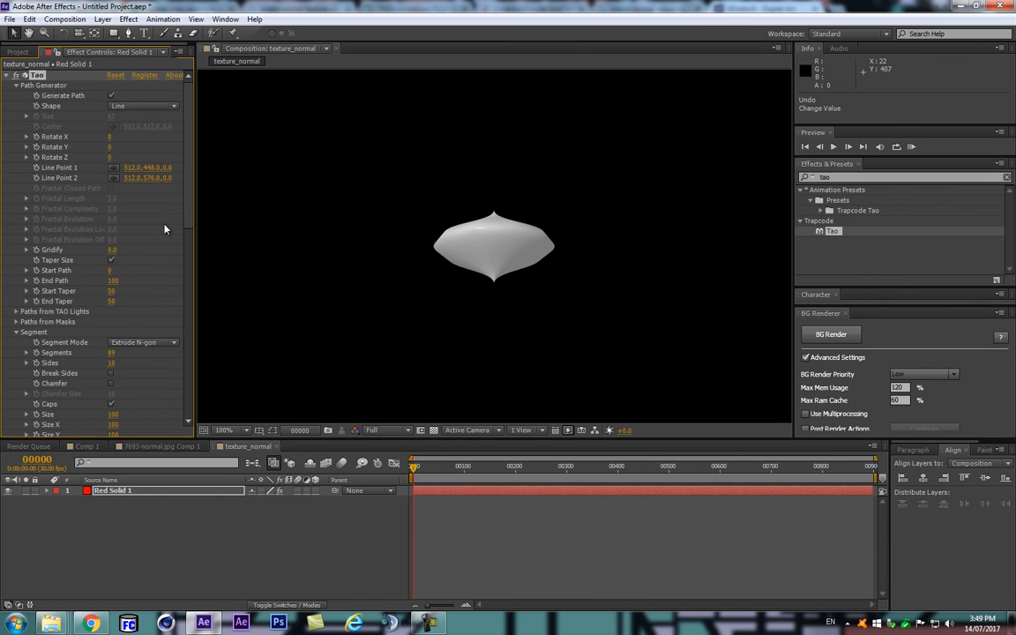
scroll(115, 247, down, 5)
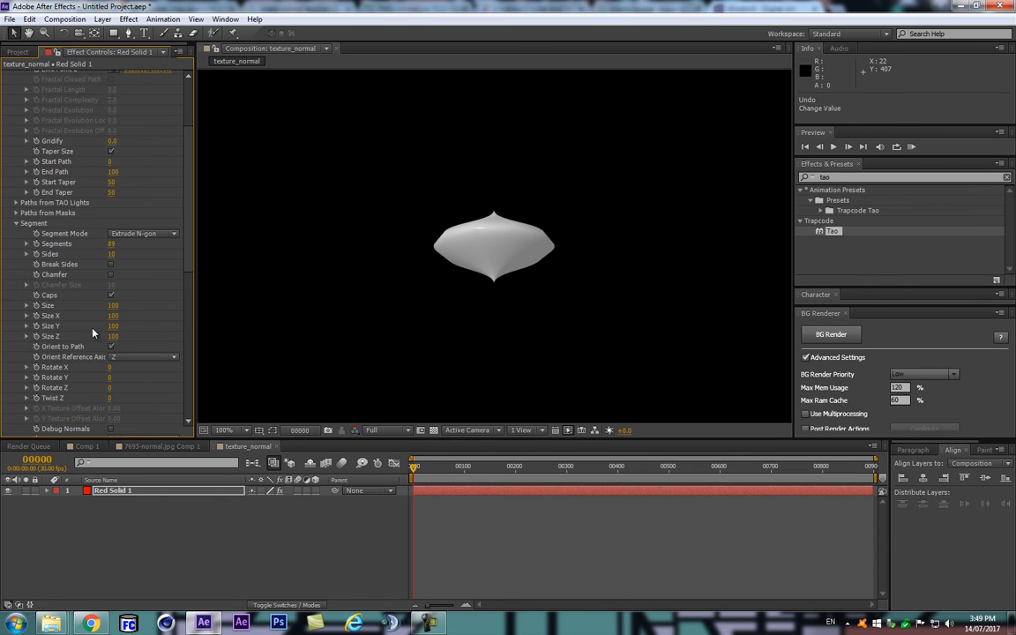
drag(112, 326, 73, 332)
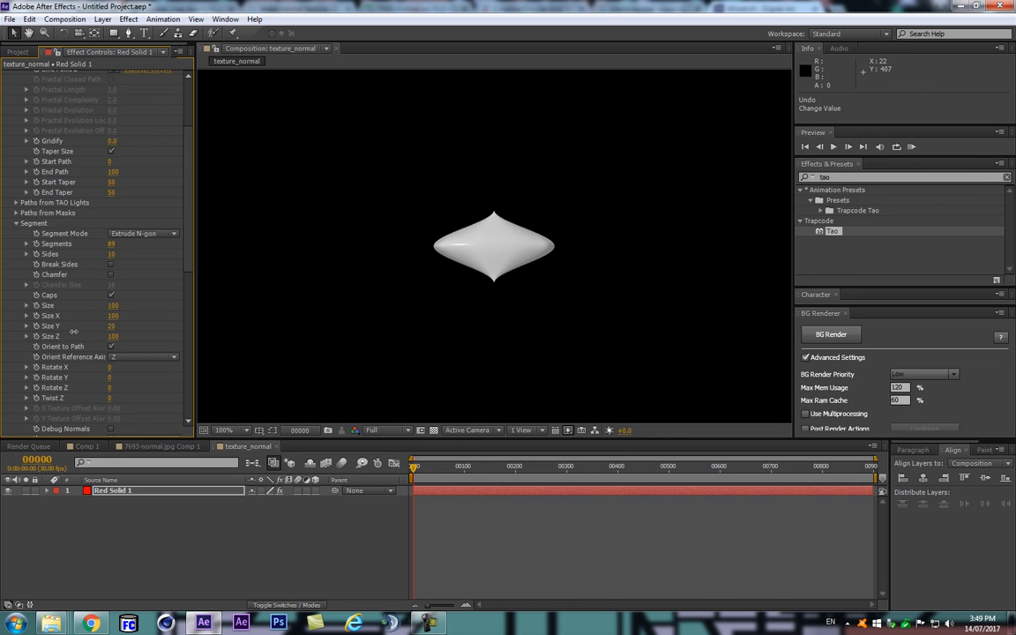
- Tilt the flattened shape about the world X axis to check it, and reset W Rotate X to 0
scroll(74, 336, down, 5)
drag(113, 406, 164, 425)
click(113, 417)
click(114, 407)
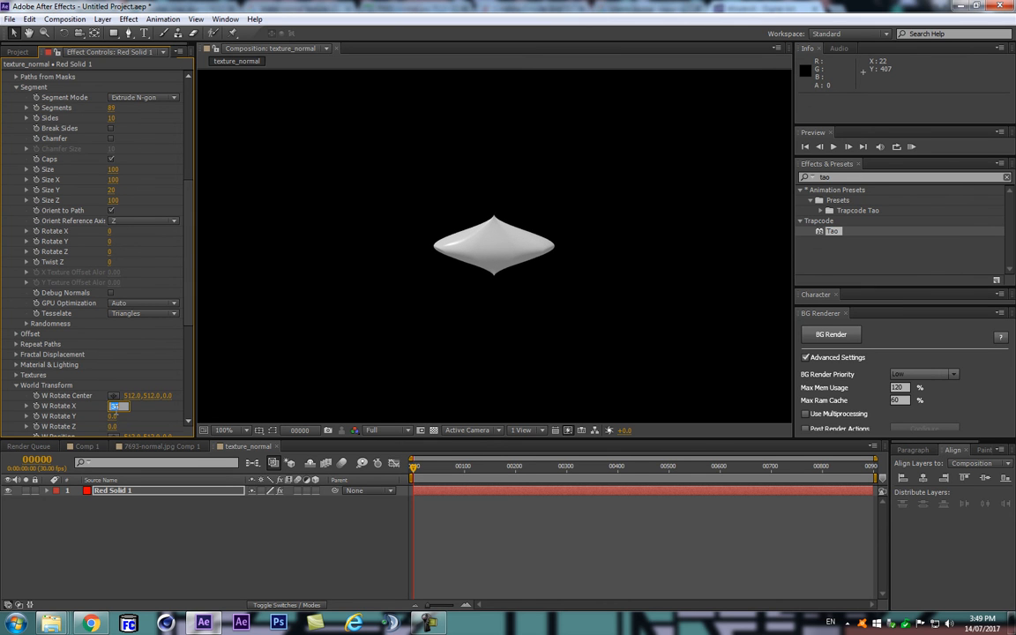
text(0)
key(Return)
key(comma)
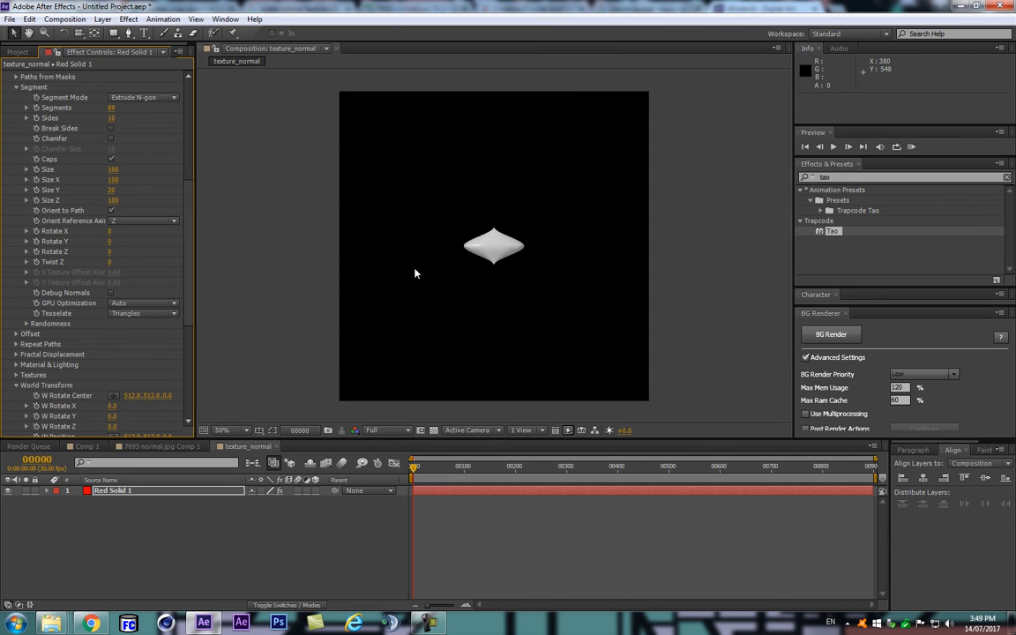
key(period)
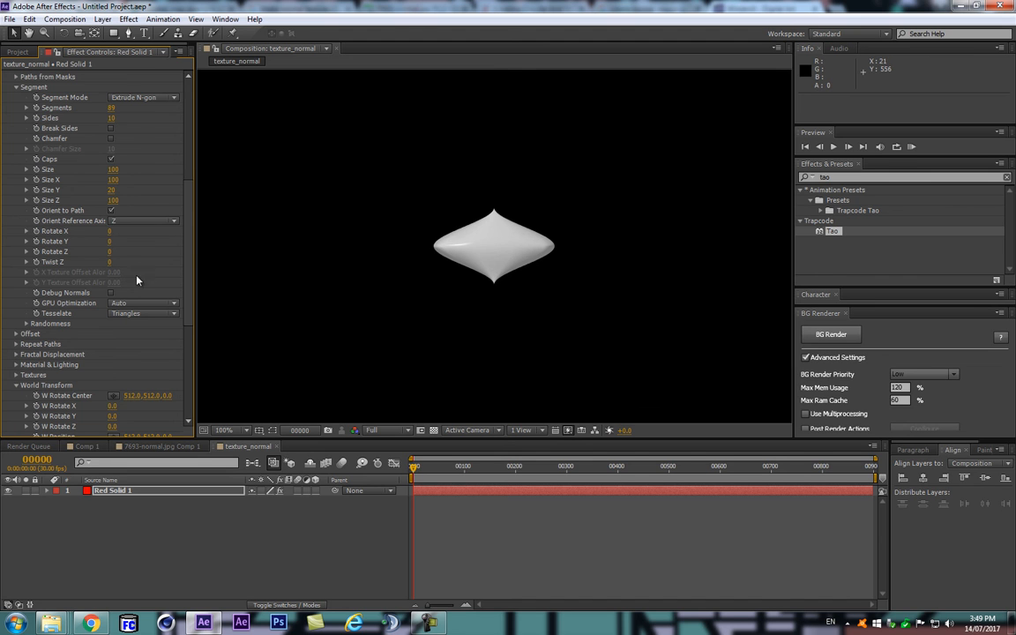
- Set the Tao render mode to Normals and turn its ambient occlusion off
key(comma)
scroll(172, 347, down, 5)
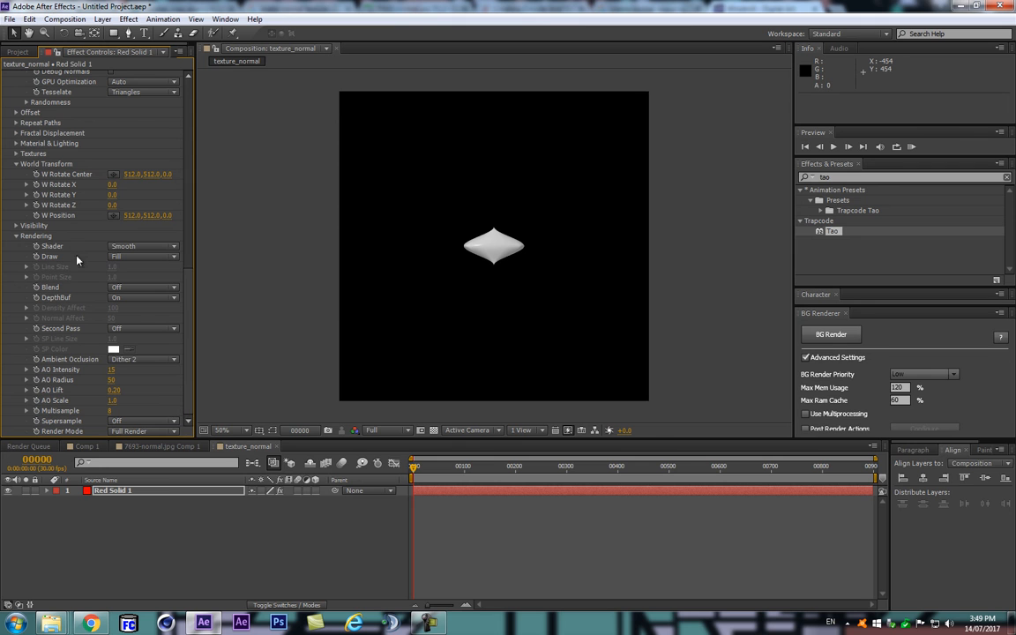
click(125, 432)
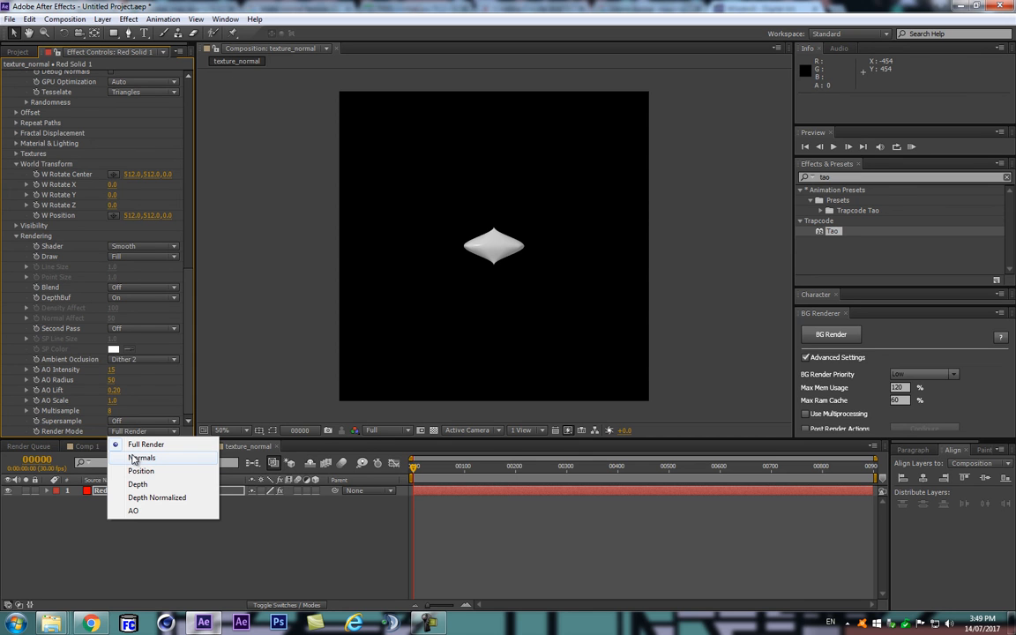
click(133, 459)
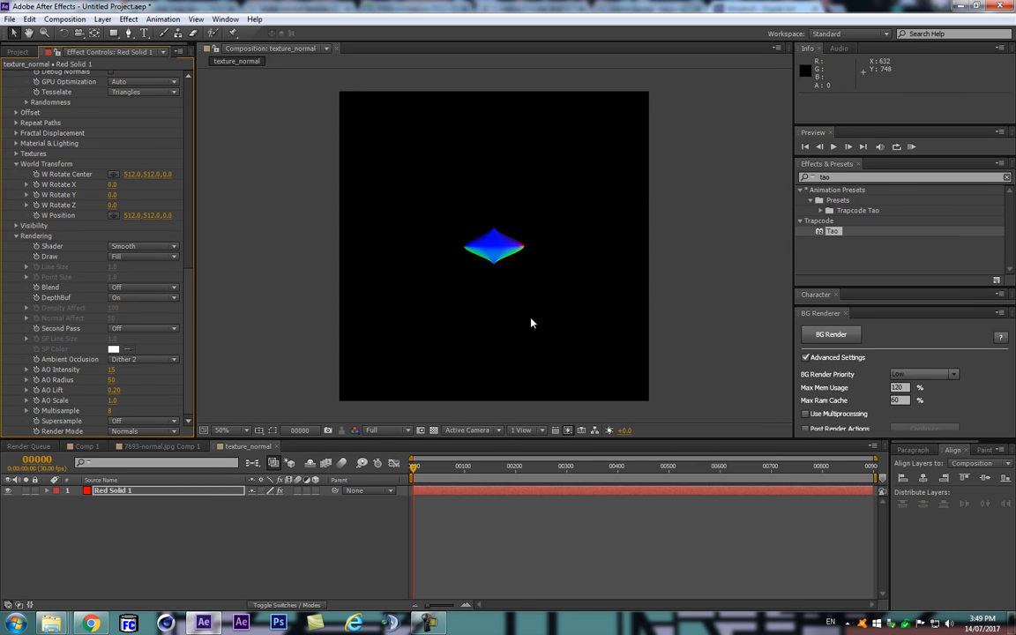
key(period)
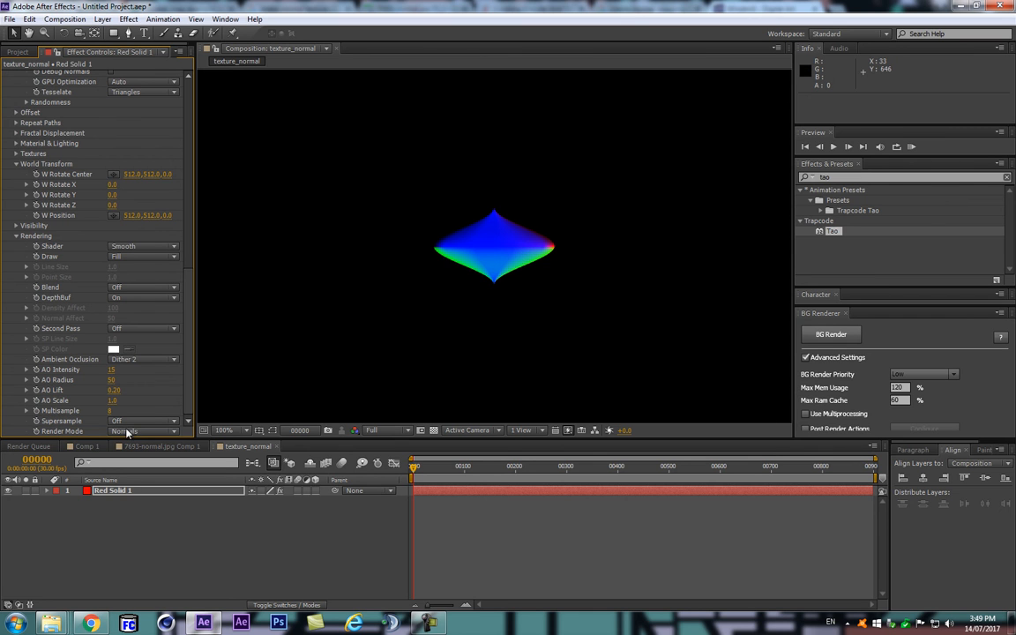
key(comma)
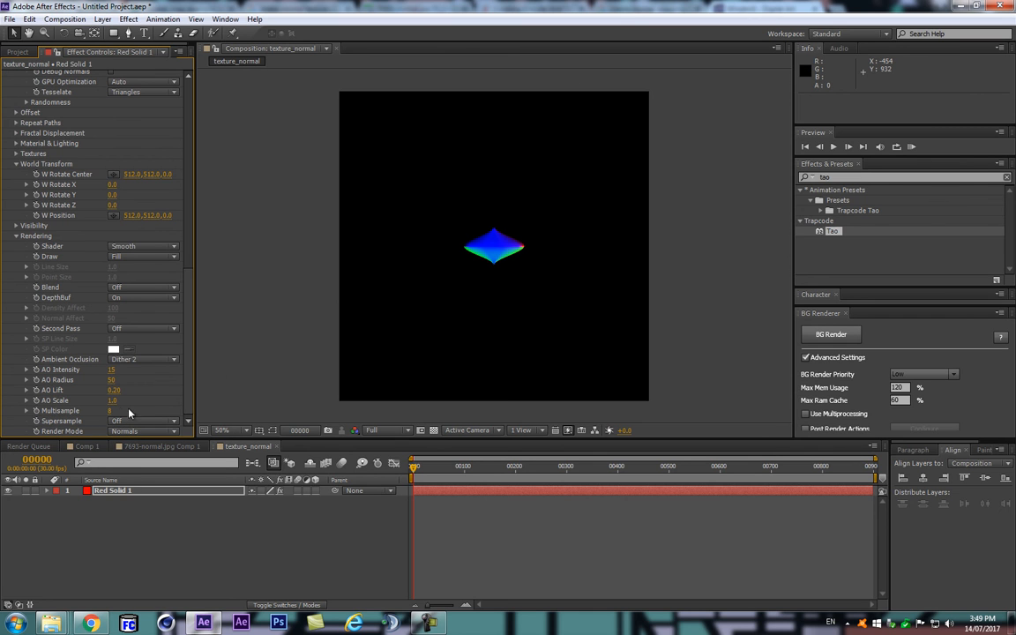
click(129, 359)
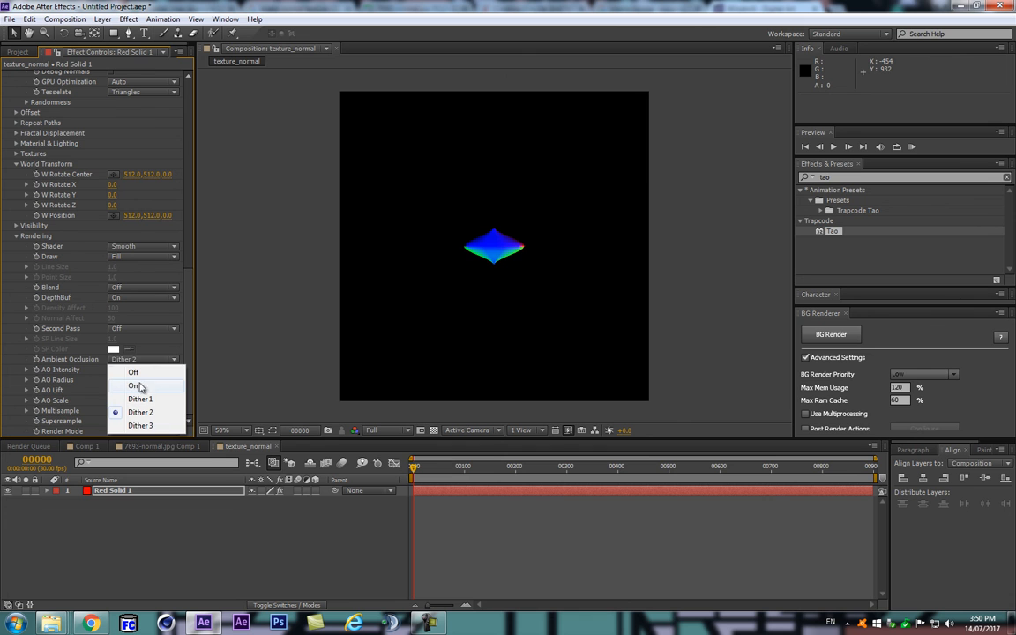
click(135, 373)
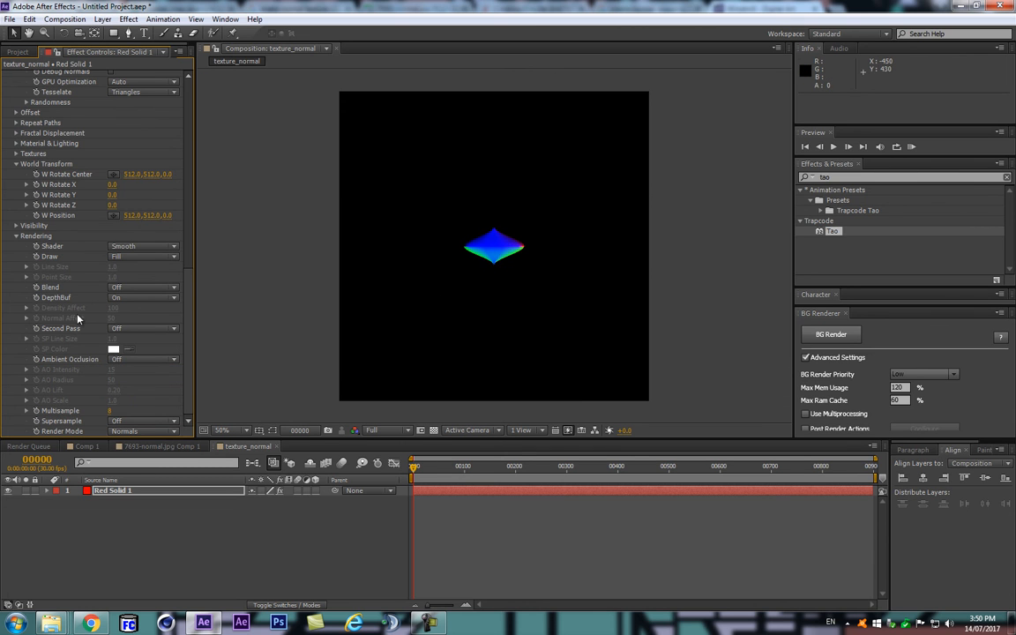
- Repeat the scale in a horizontal row by setting the first repeater's repetitions to 5
scroll(150, 333, up, 3)
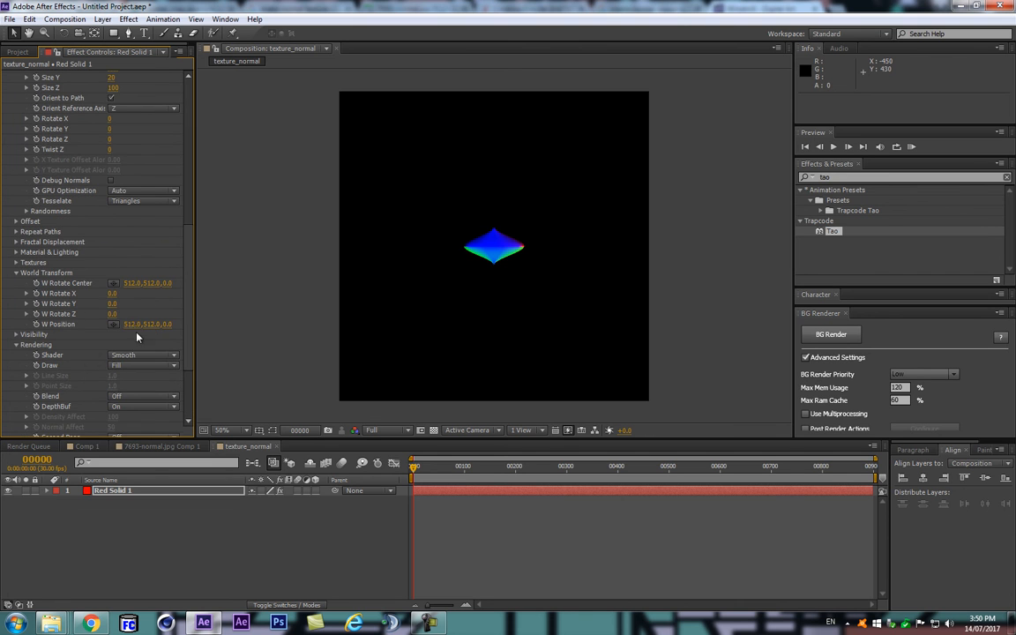
scroll(84, 265, up, 1)
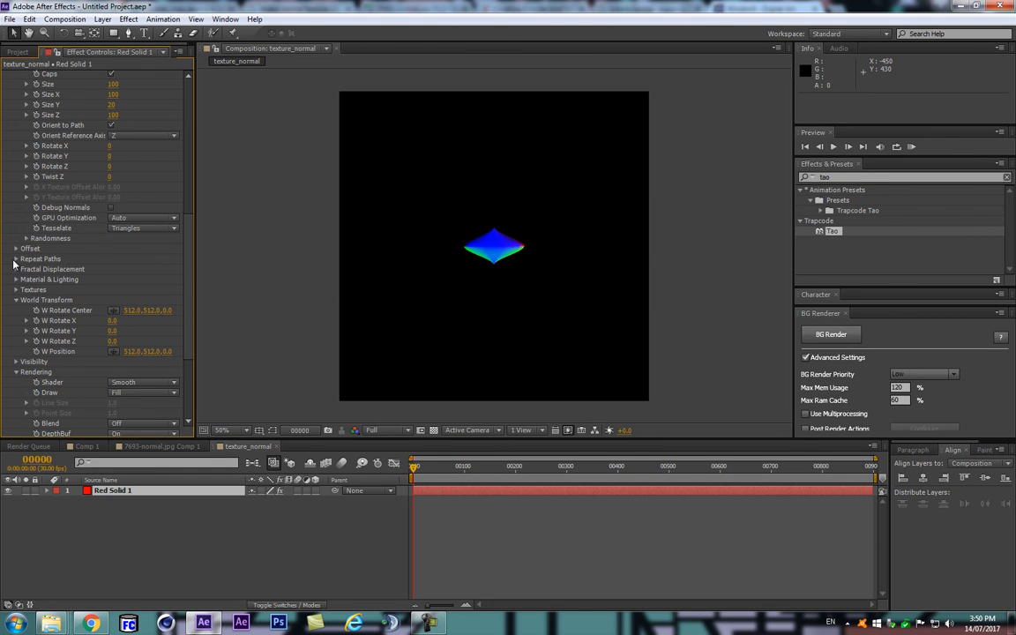
click(15, 259)
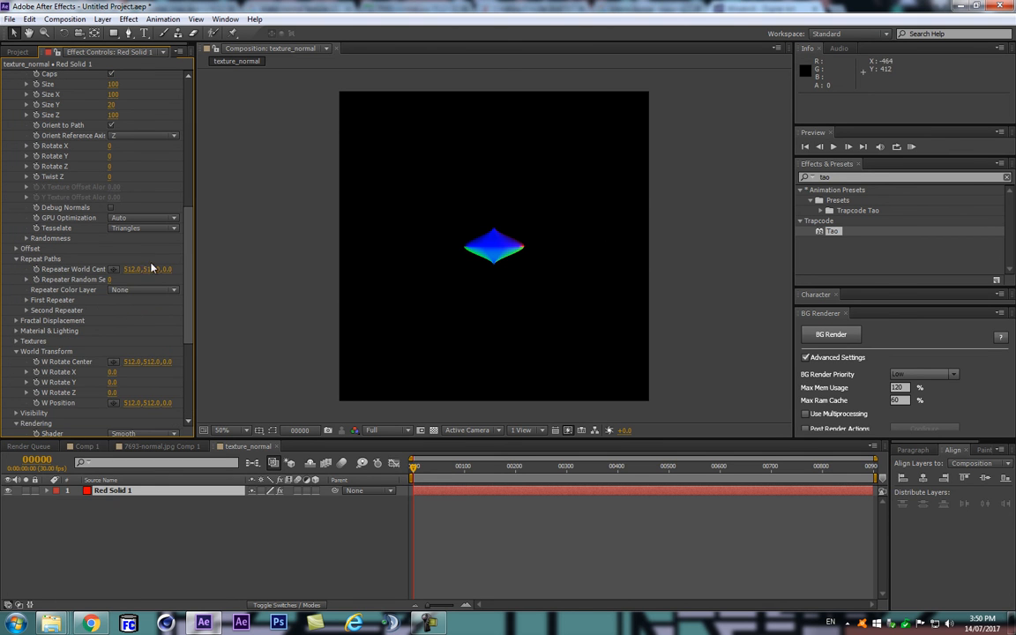
click(27, 300)
scroll(27, 300, down, 4)
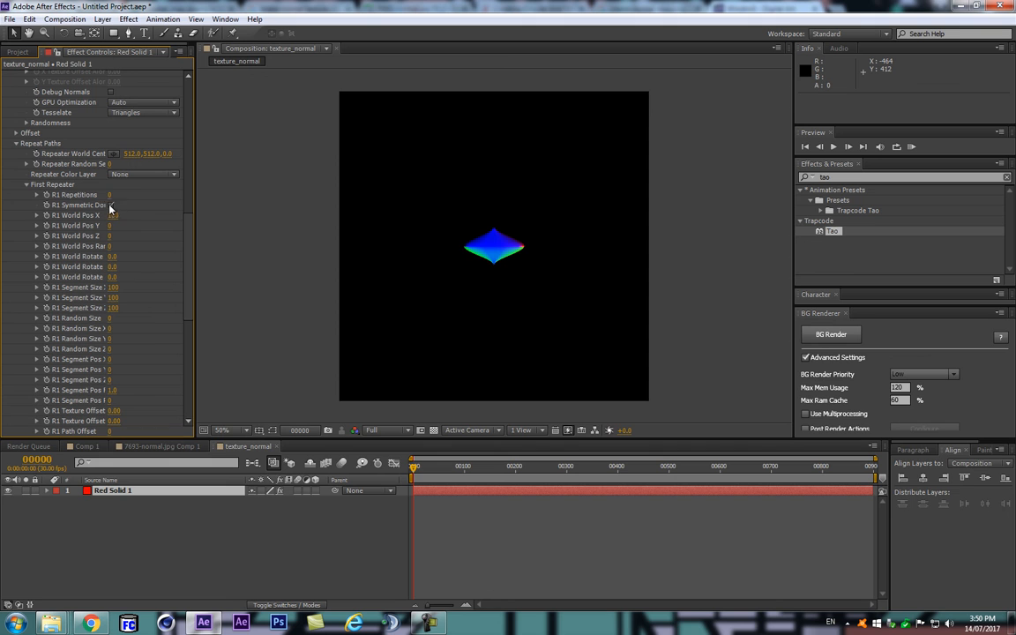
drag(108, 195, 137, 193)
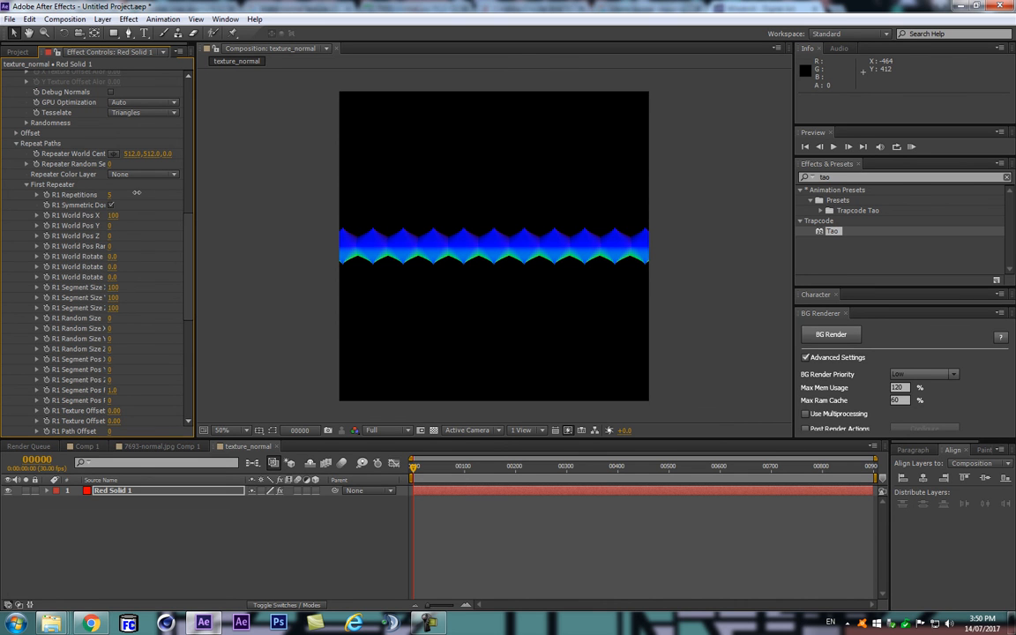
- Set the first repeater's World Pos X spacing to 128
scroll(169, 210, up, 1)
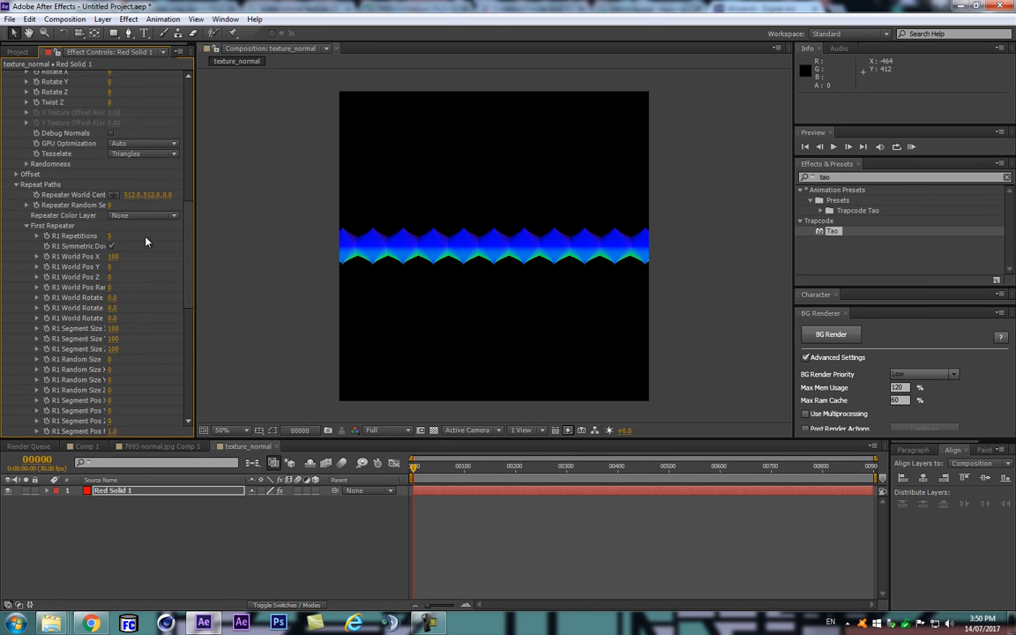
click(114, 257)
text(10)
text(8)
key(Return)
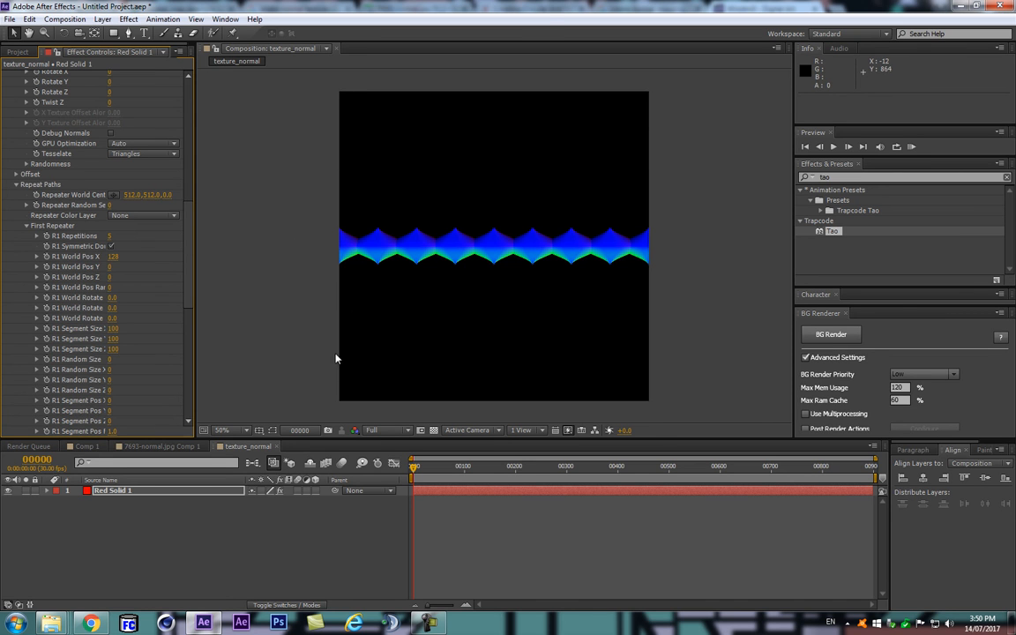
mouse_move(188, 287)
mouse_down()
mouse_move(185, 349)
mouse_move(188, 291)
mouse_up()
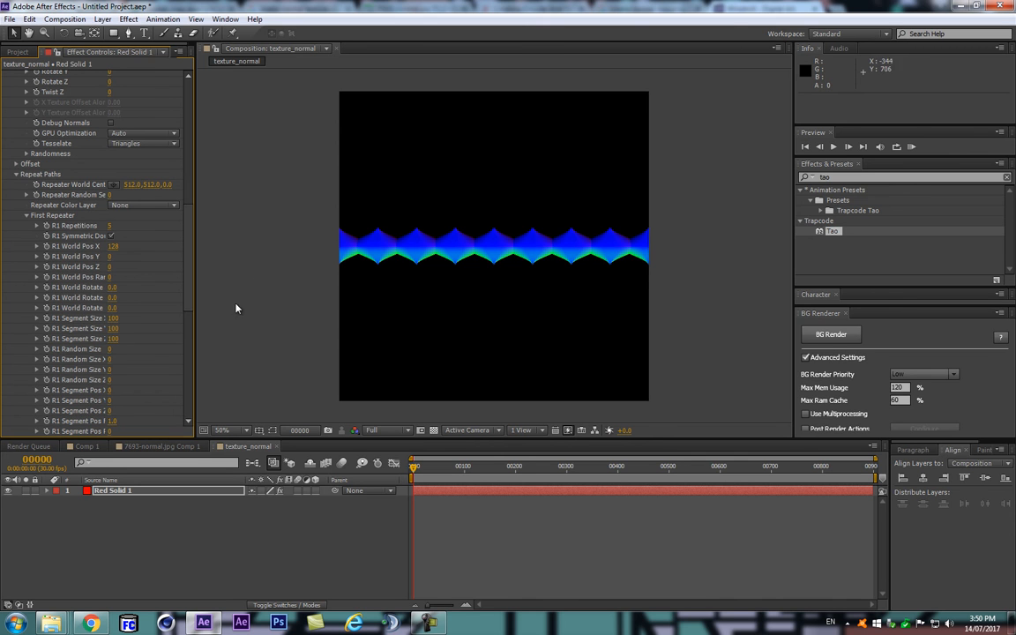
- Try narrowing the scales with a segment Size X of 69, and undo the trial size changes
scroll(42, 280, down, 4)
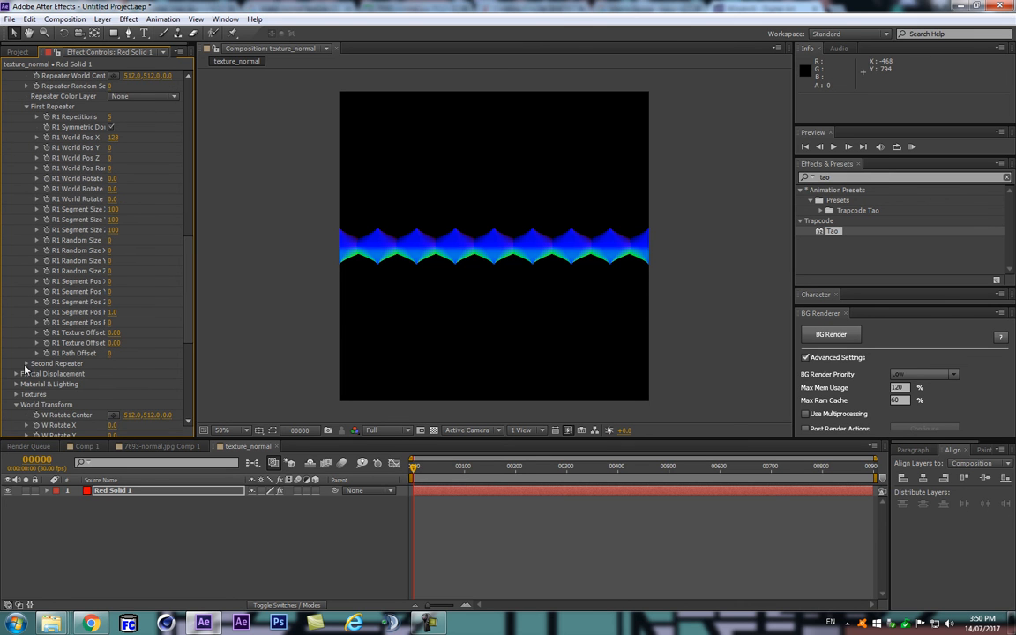
scroll(103, 211, up, 2)
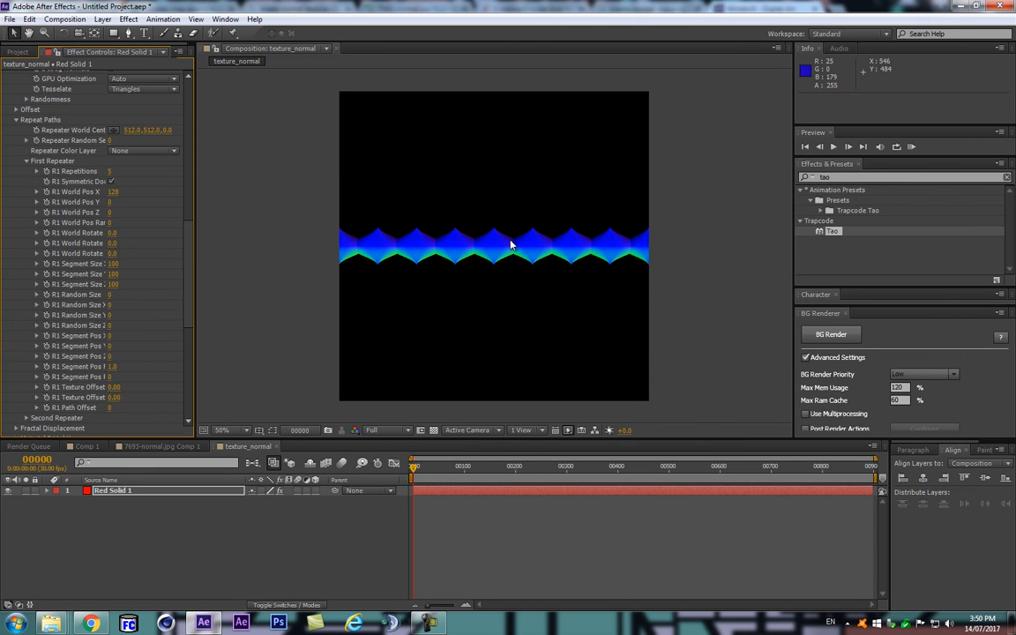
scroll(35, 256, up, 8)
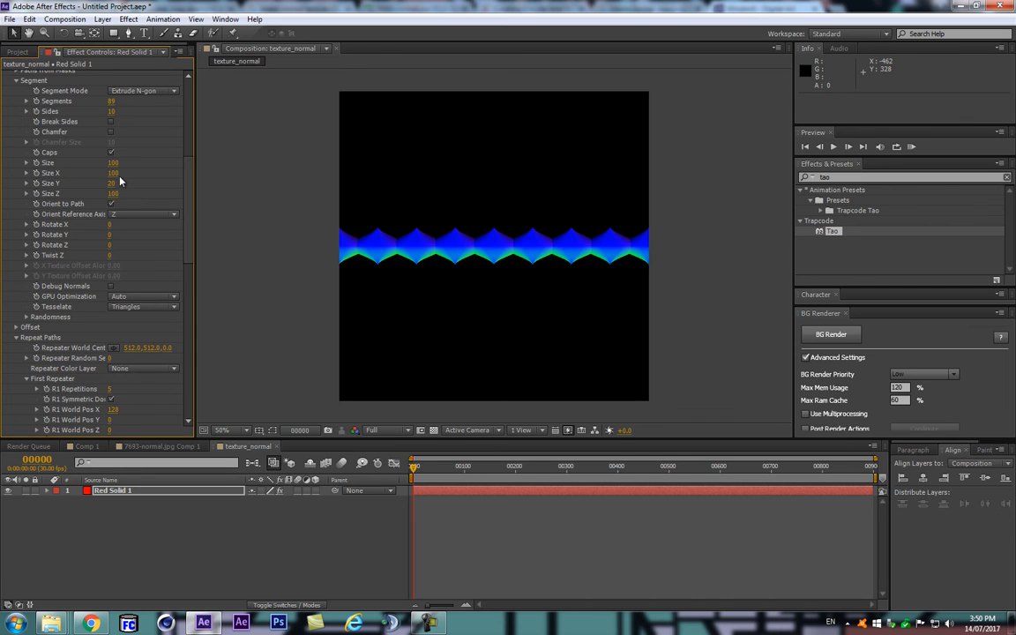
drag(114, 174, 94, 172)
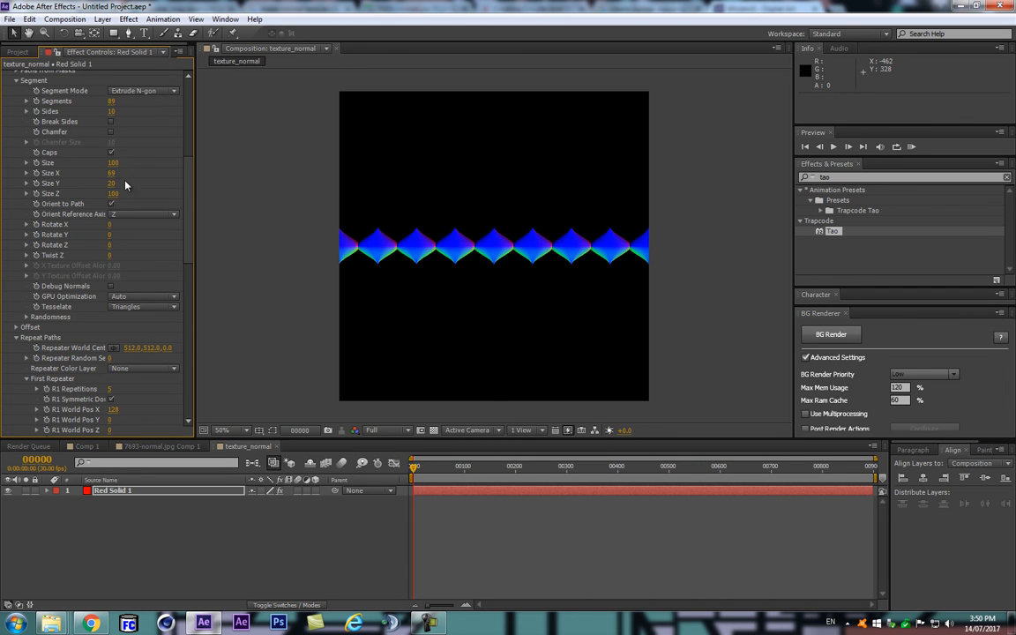
key(ctrl+z)
drag(111, 195, 62, 196)
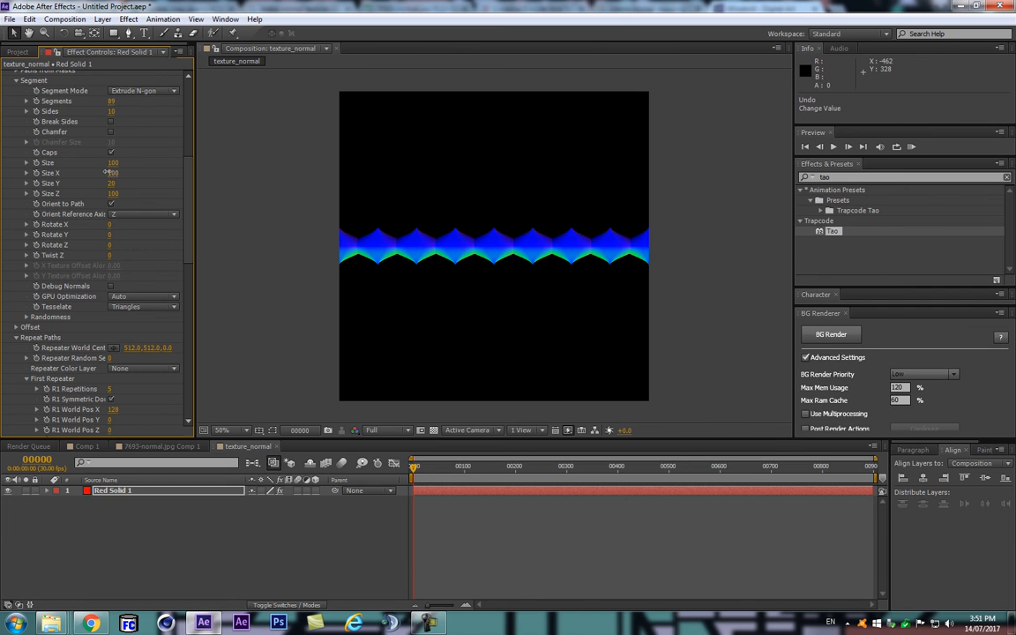
key(ctrl+z)
- Set the segment's Size X to 65 so the scales in the row meet only at their side tips
drag(109, 173, 93, 174)
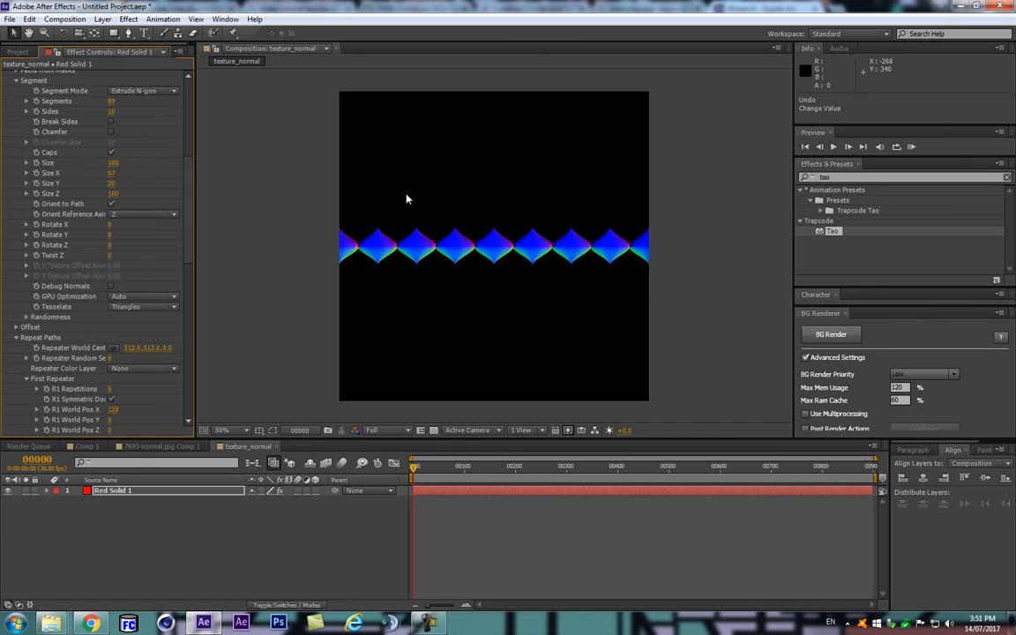
scroll(458, 217, up, 2)
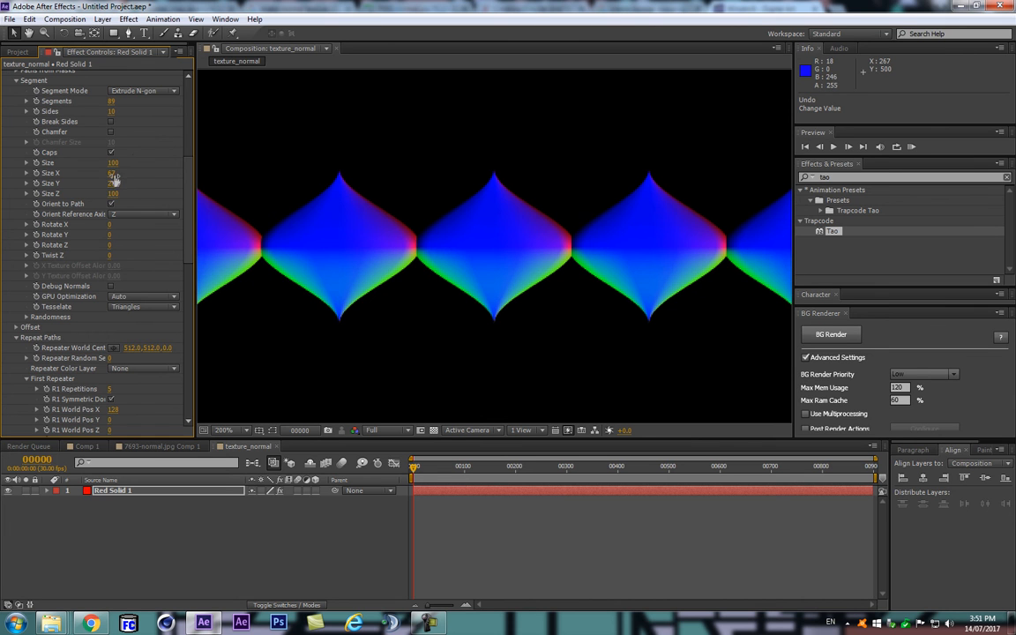
mouse_move(109, 173)
mouse_down()
mouse_move(101, 173)
mouse_move(110, 173)
mouse_up()
scroll(409, 226, down, 3)
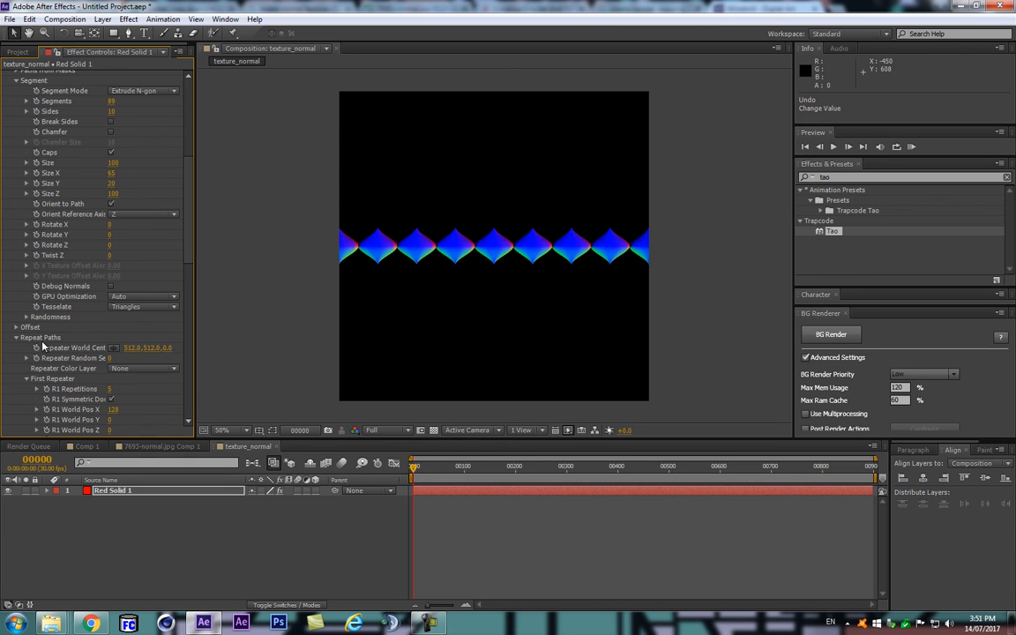
- Stack the row of scales vertically by setting the second repeater's repetitions to 4
click(16, 338)
scroll(16, 346, down, 3)
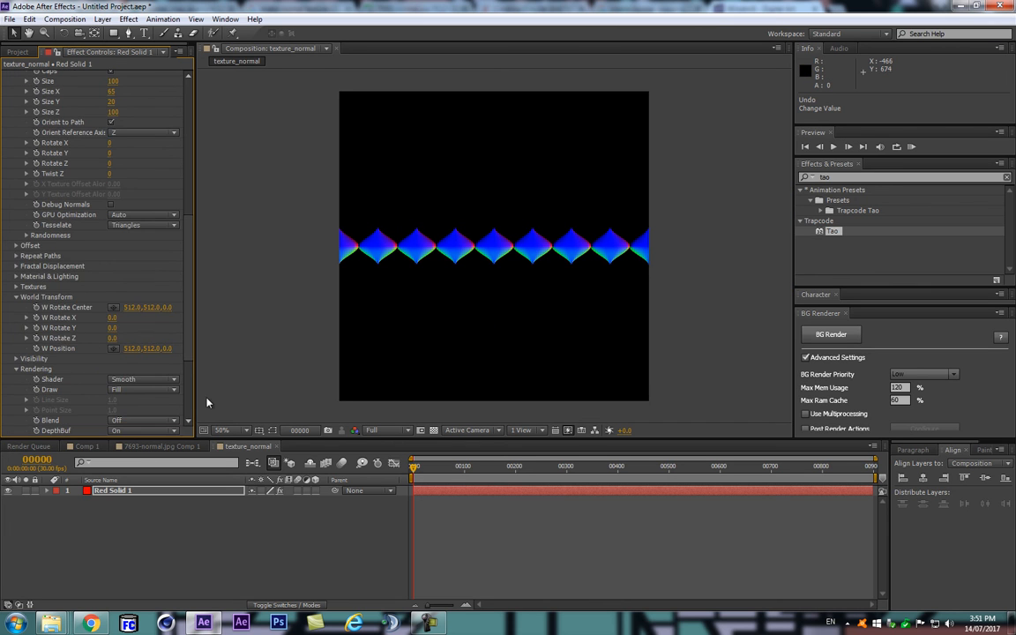
click(16, 255)
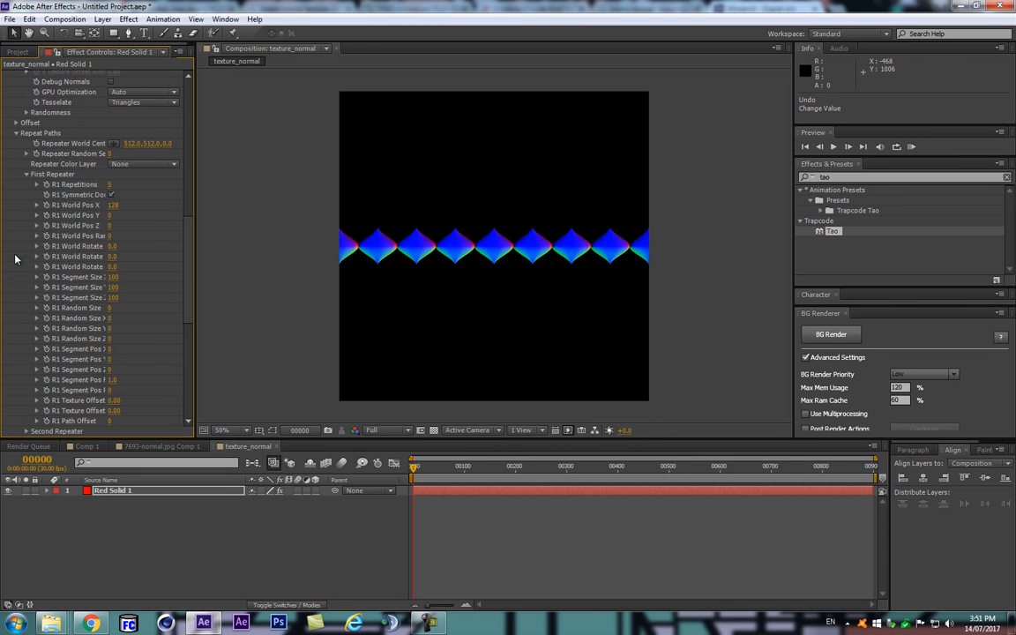
scroll(44, 291, down, 2)
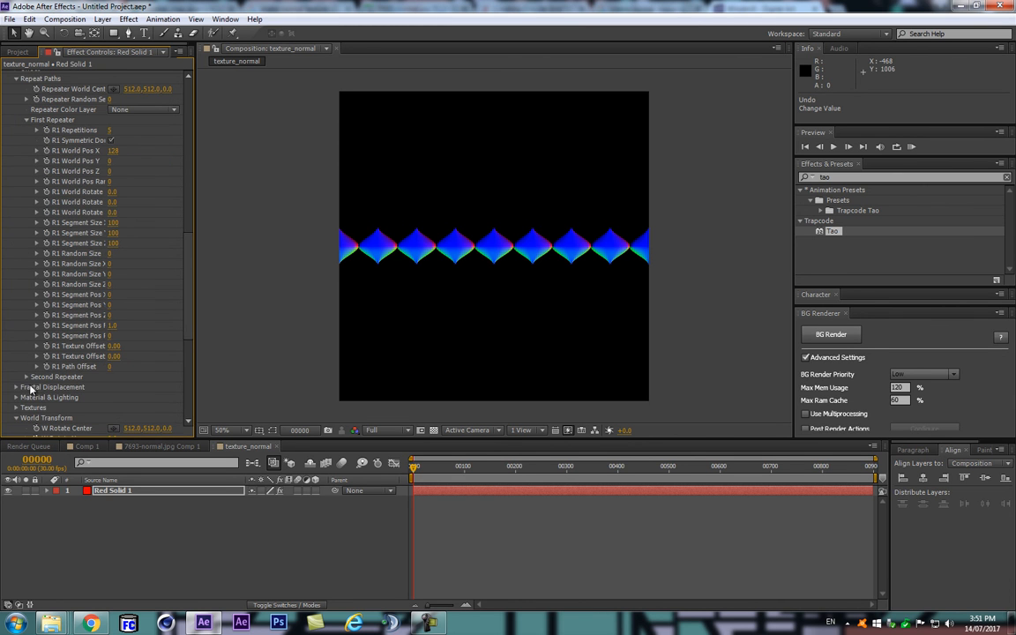
click(25, 376)
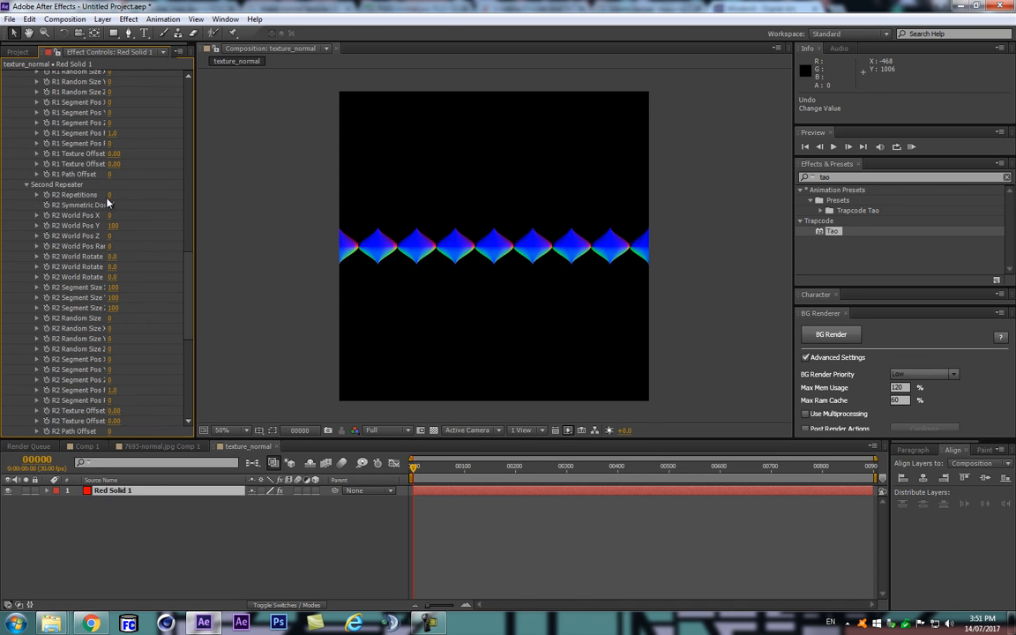
drag(110, 194, 125, 194)
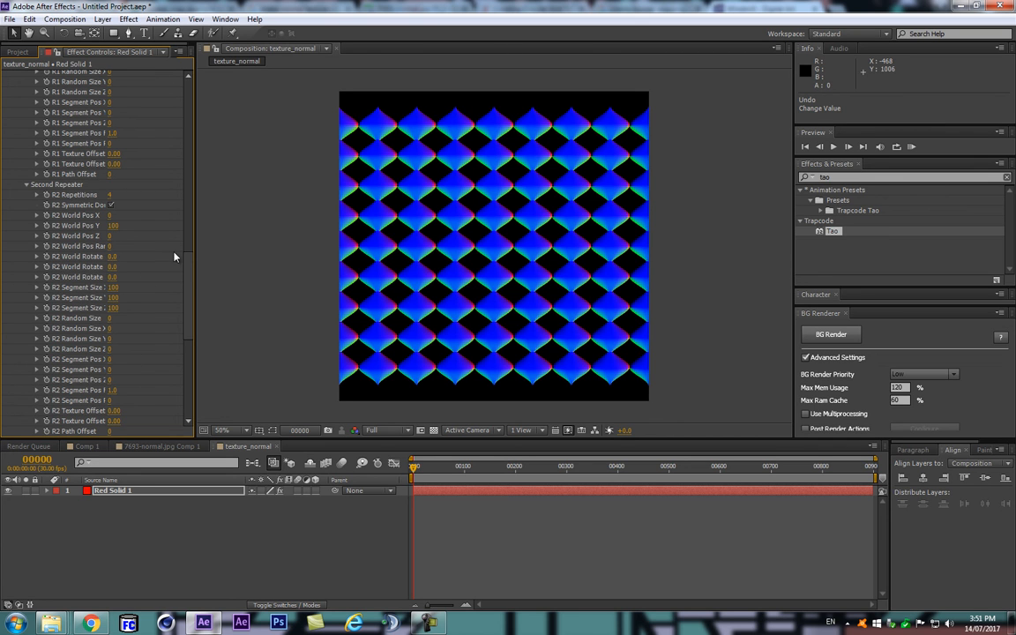
- Stagger and tighten the rows by setting the second repeater's World Pos X and World Pos Y to 64
drag(110, 216, 141, 214)
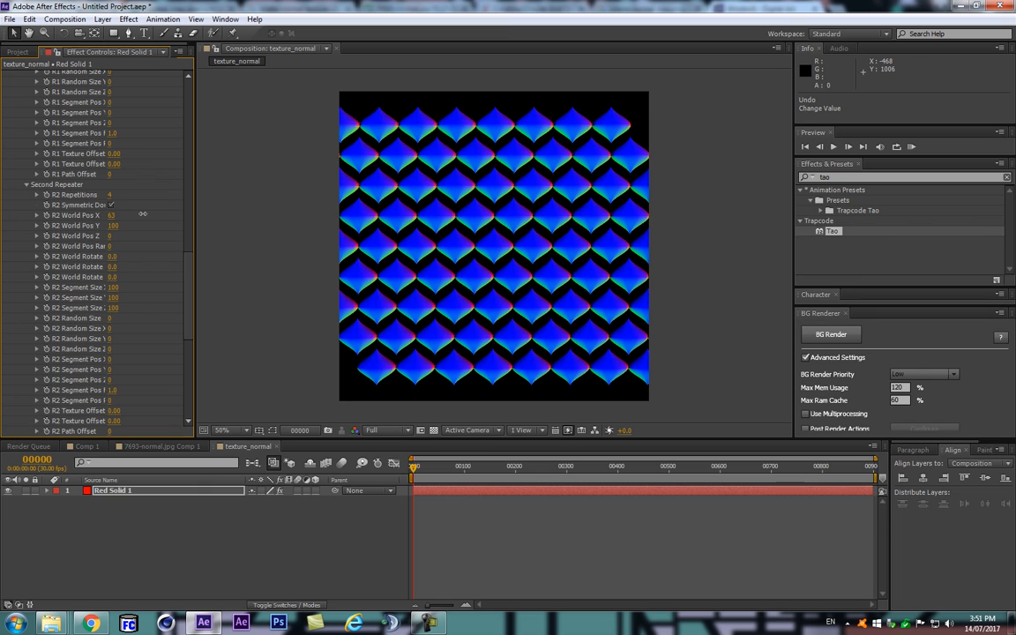
click(116, 215)
text(64)
key(Return)
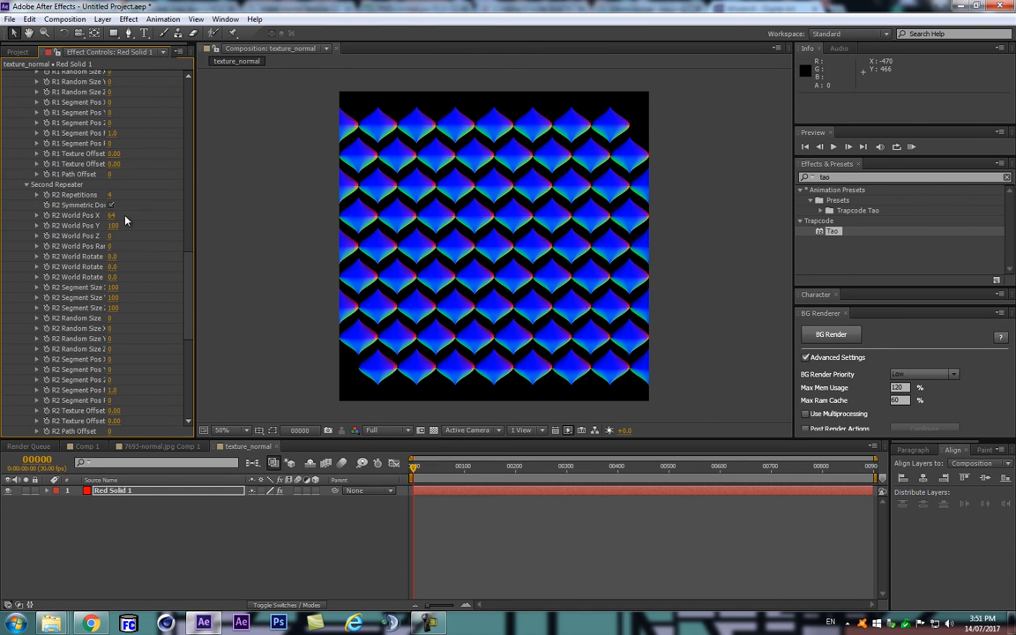
drag(113, 226, 94, 225)
click(110, 226)
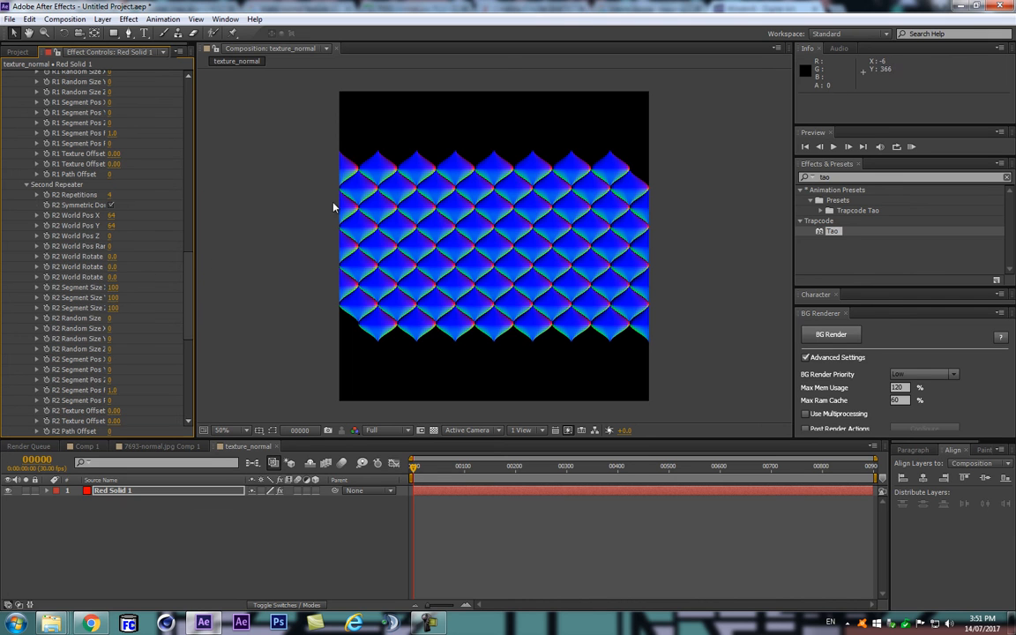
- Fill the whole composition with scales by setting the repetitions of both the first and second repeaters to 8
click(110, 205)
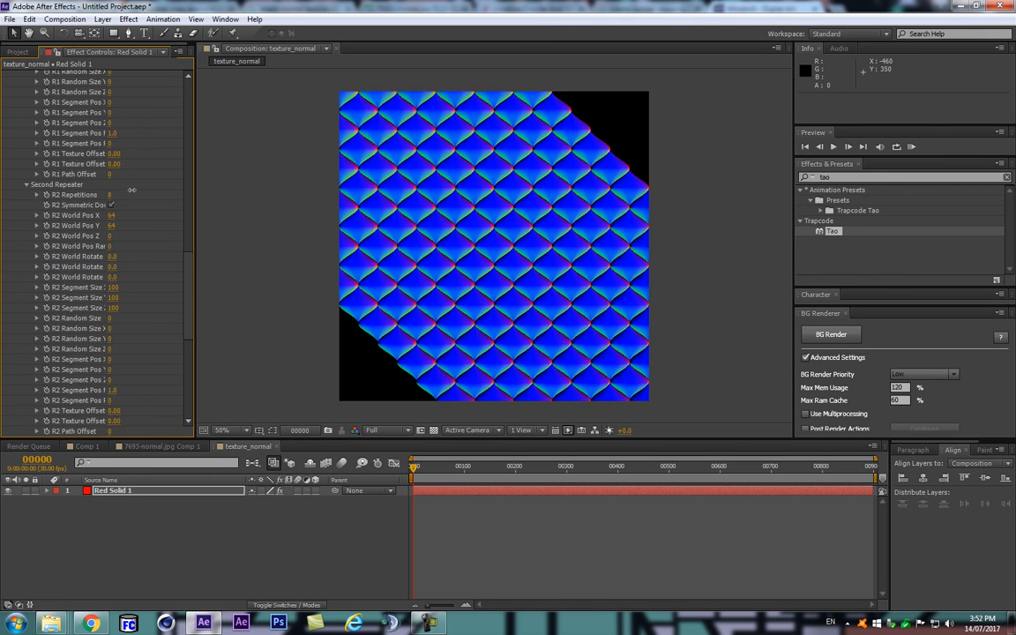
scroll(135, 164, up, 3)
scroll(135, 120, up, 4)
drag(110, 129, 128, 128)
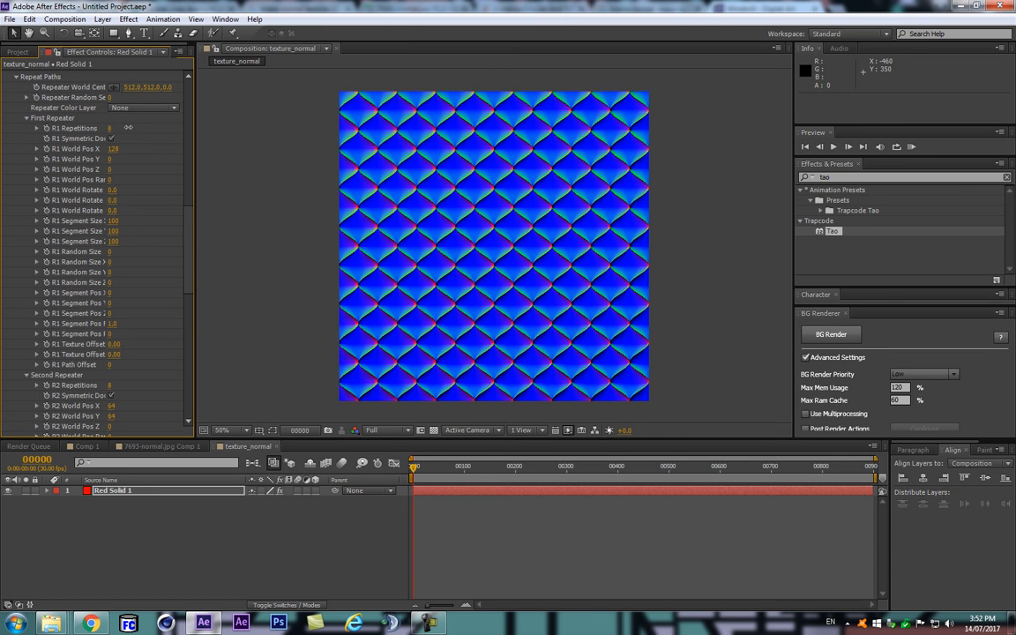
scroll(106, 249, down, 12)
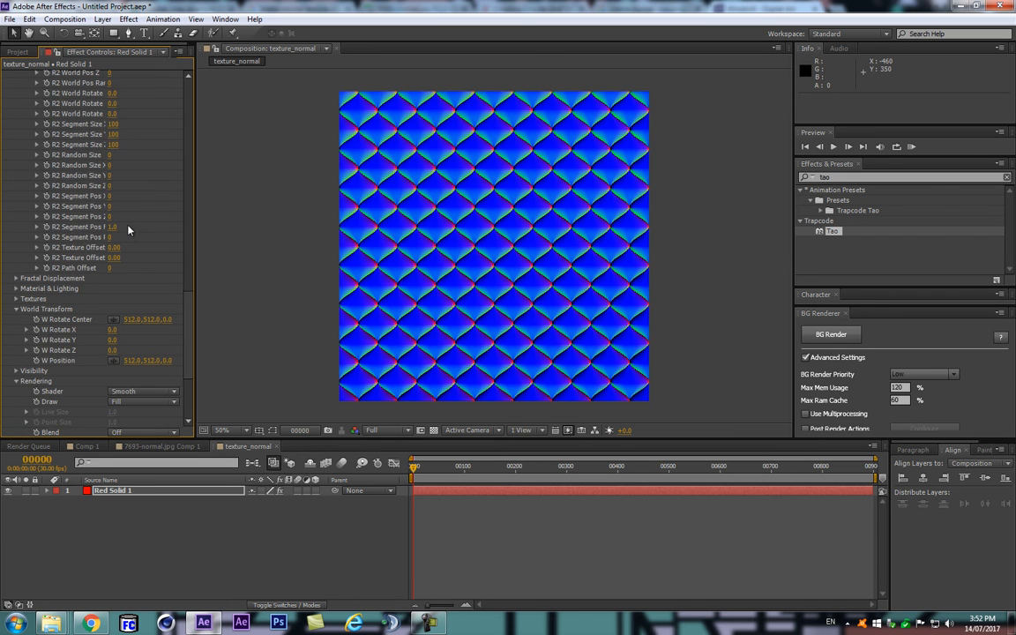
scroll(127, 233, up, 5)
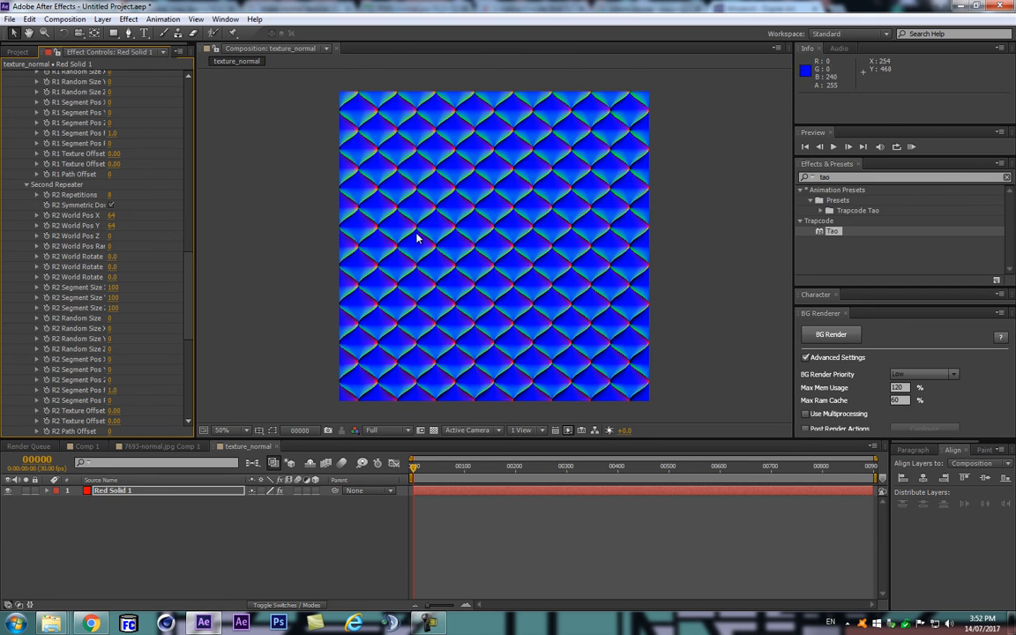
- Look through the Tao effect's repeater, World Transform and Rendering settings on the red solid
scroll(295, 310, down, 3)
scroll(298, 324, up, 3)
scroll(170, 288, down, 10)
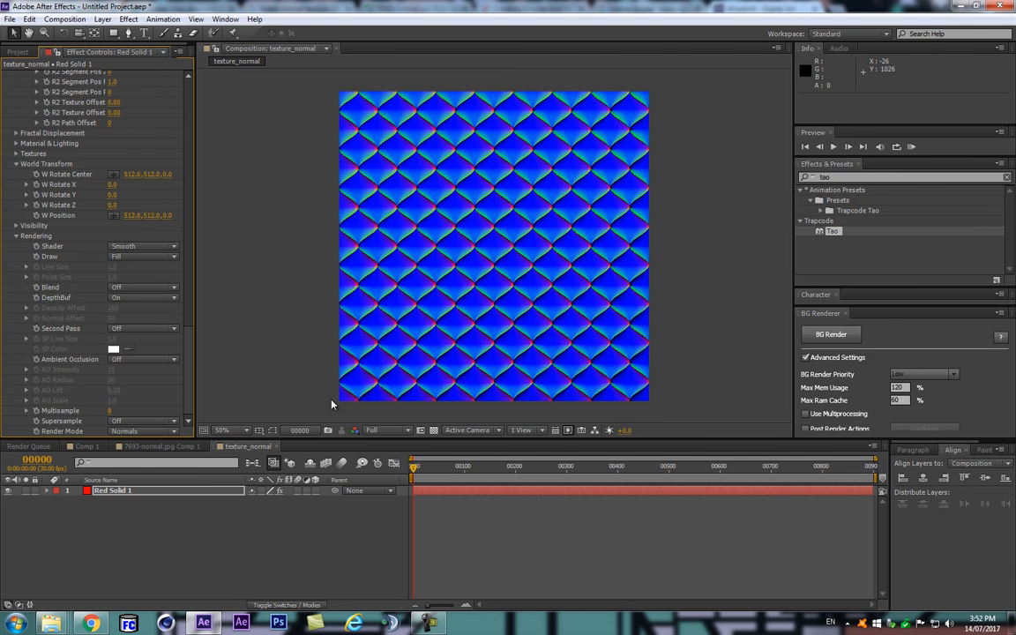
scroll(161, 346, up, 15)
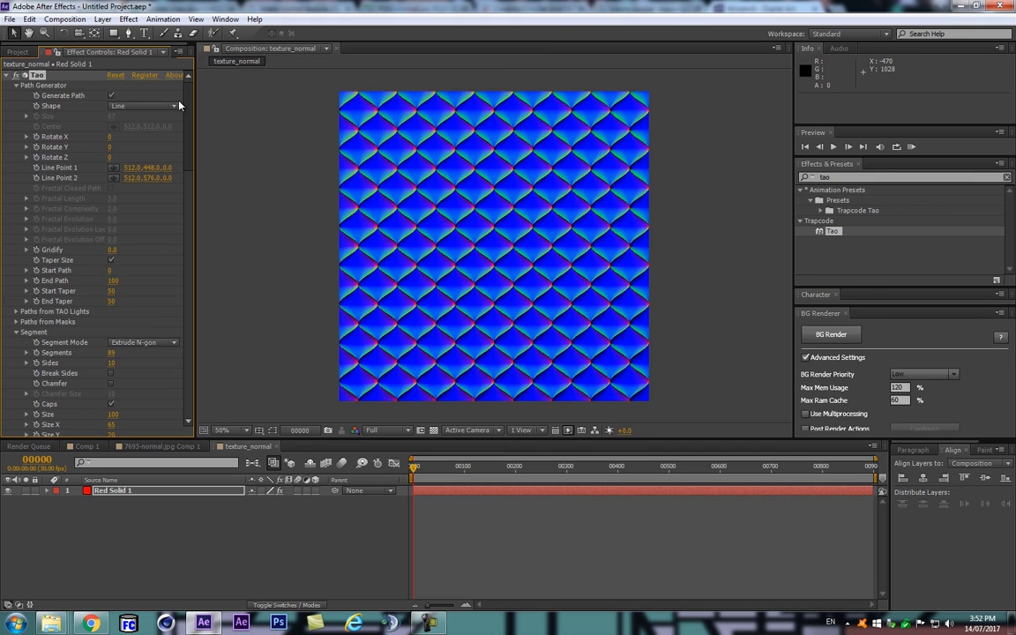
click(7, 75)
click(118, 491)
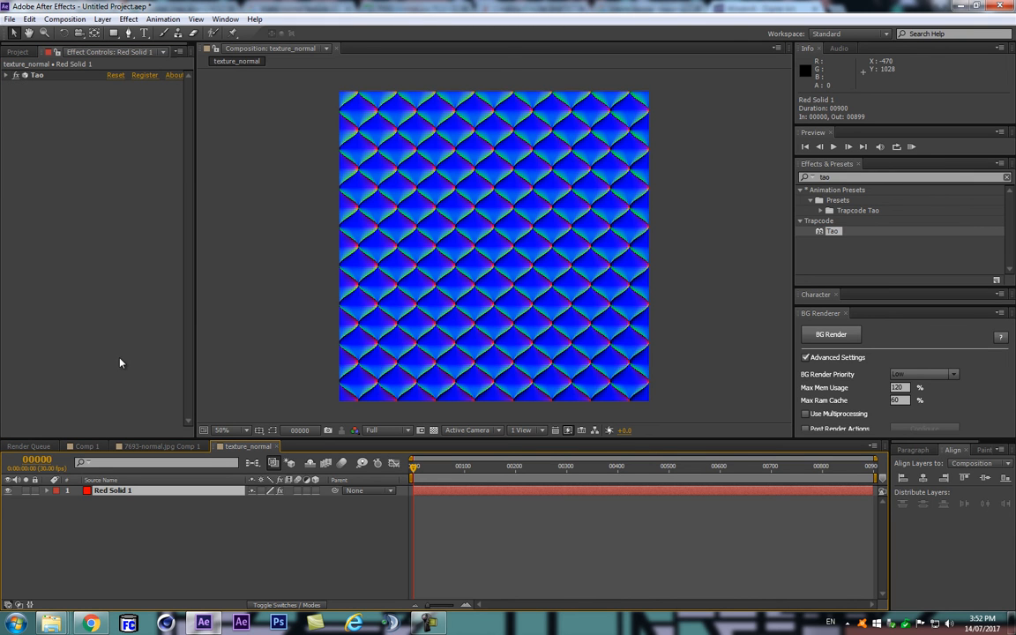
click(7, 75)
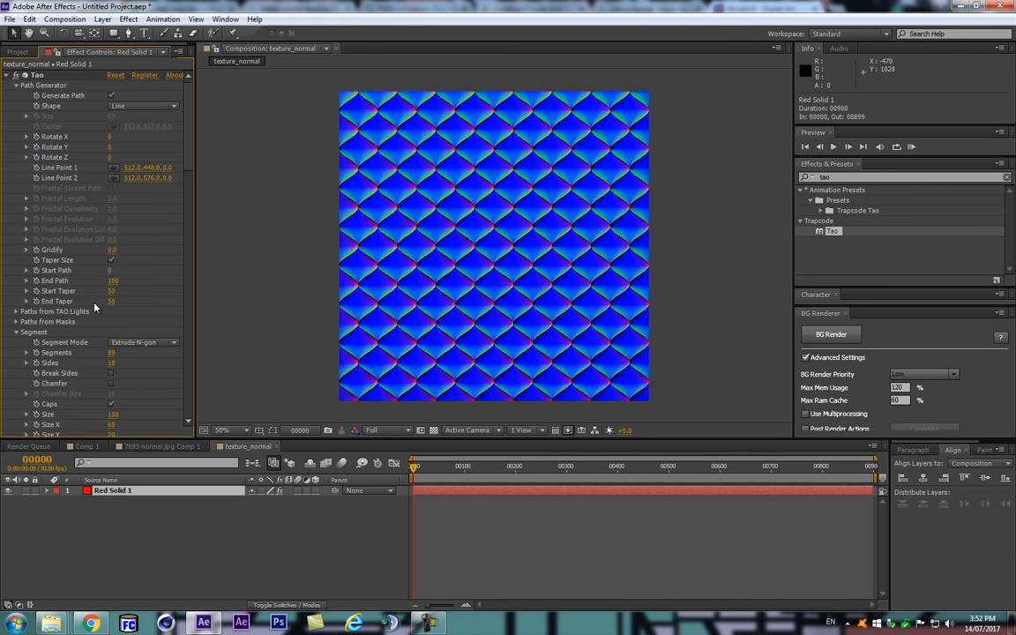
drag(189, 159, 196, 294)
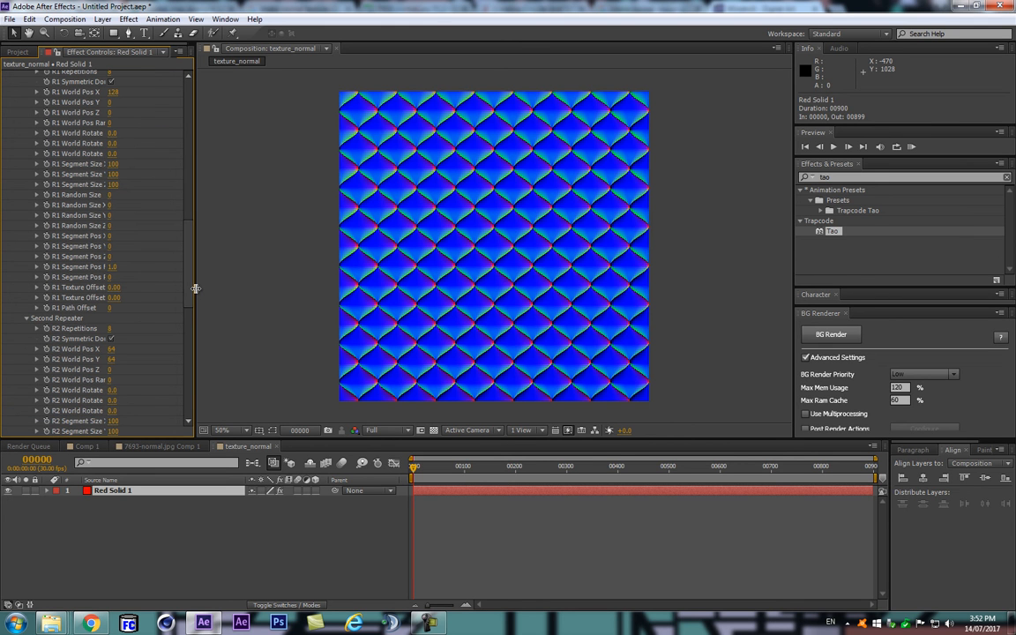
- Add a two-node camera with the 50mm preset to the texture_normal composition
key(ctrl+alt+shift+c)
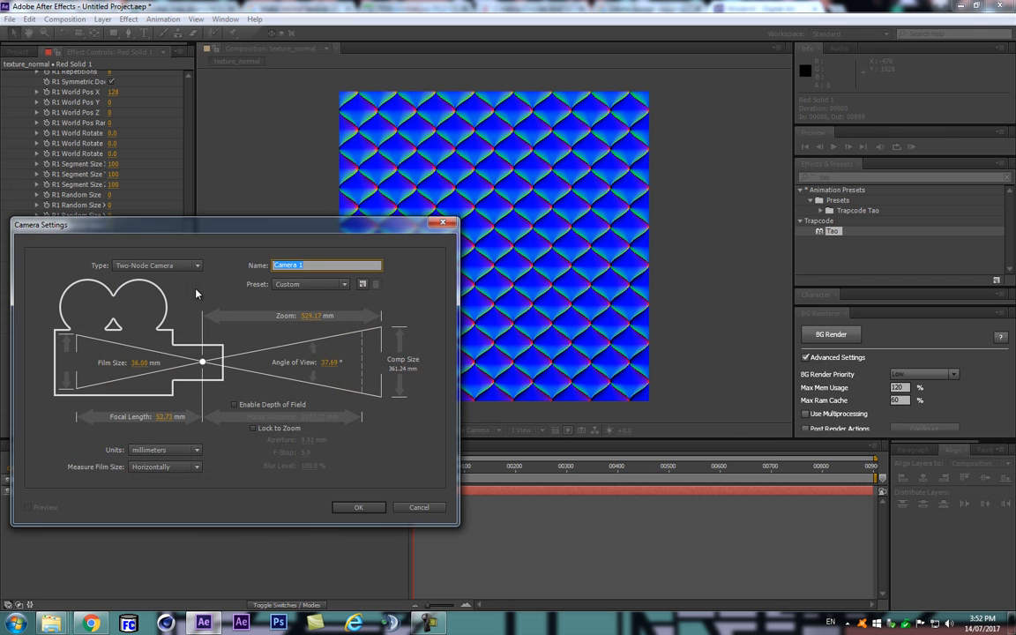
click(298, 285)
click(301, 384)
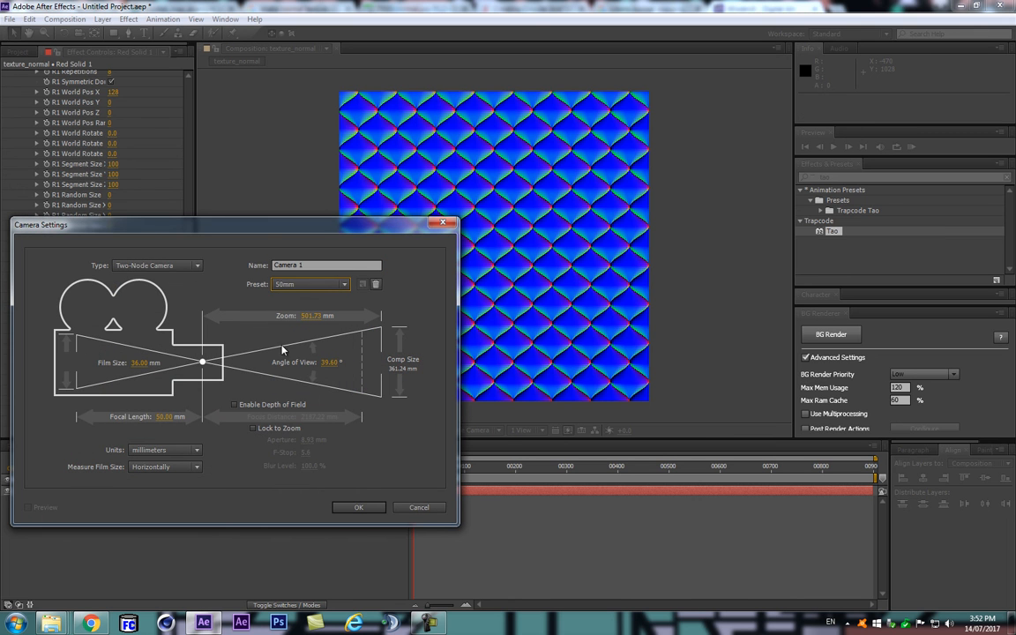
click(360, 508)
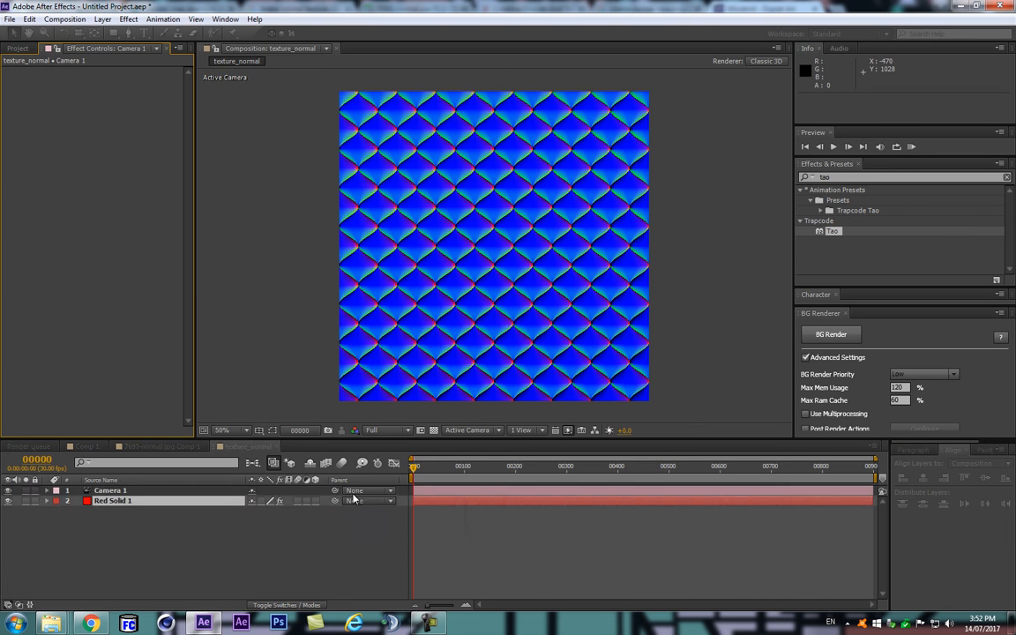
- Change the camera to the 200mm preset and narrow its angle of view to 1°
double_click(140, 499)
drag(300, 233, 527, 240)
click(553, 293)
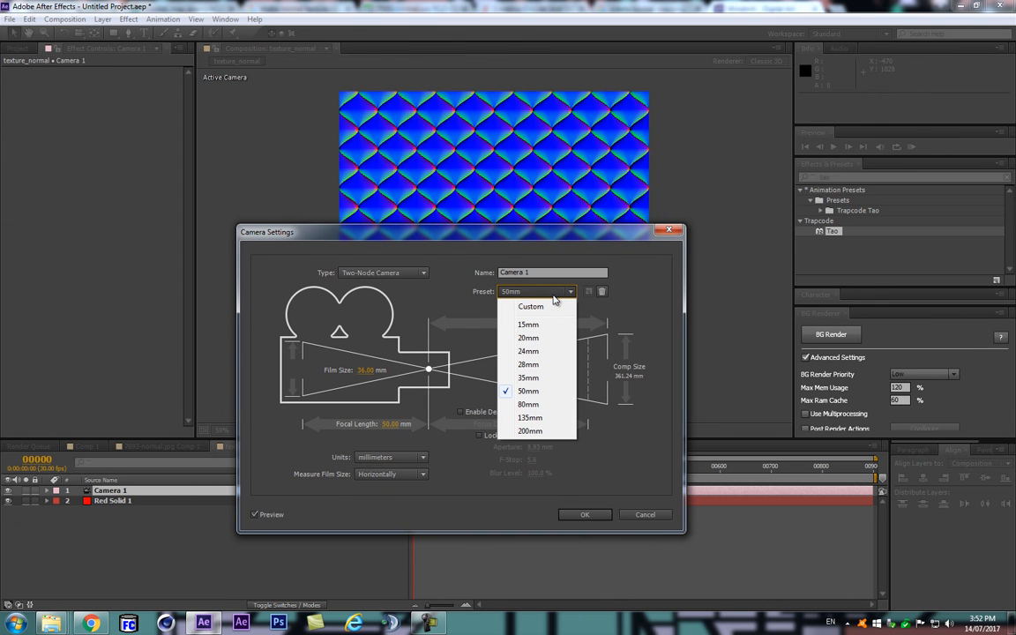
click(530, 430)
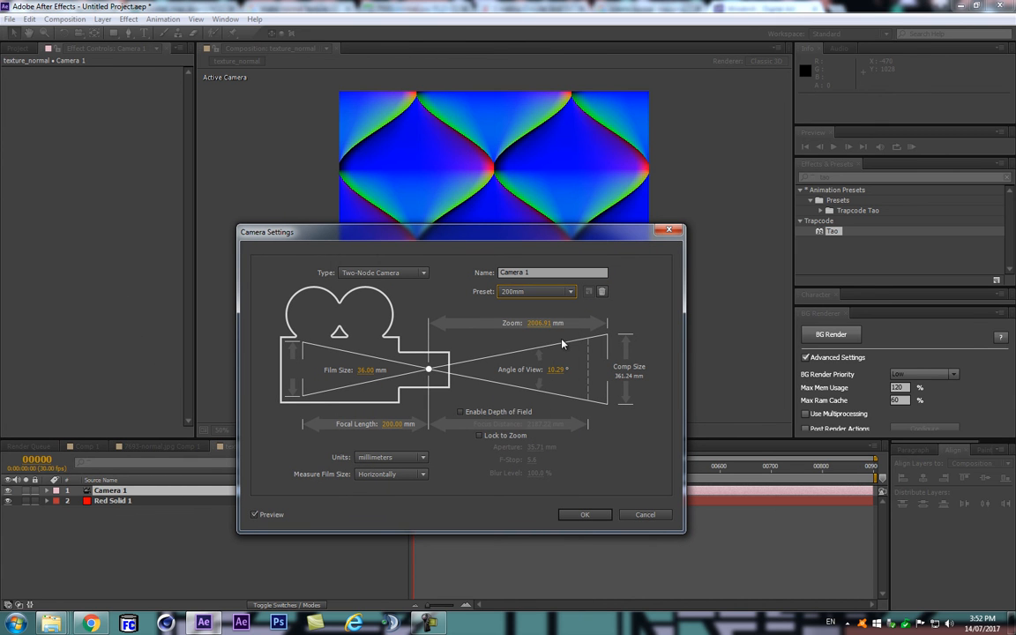
click(556, 371)
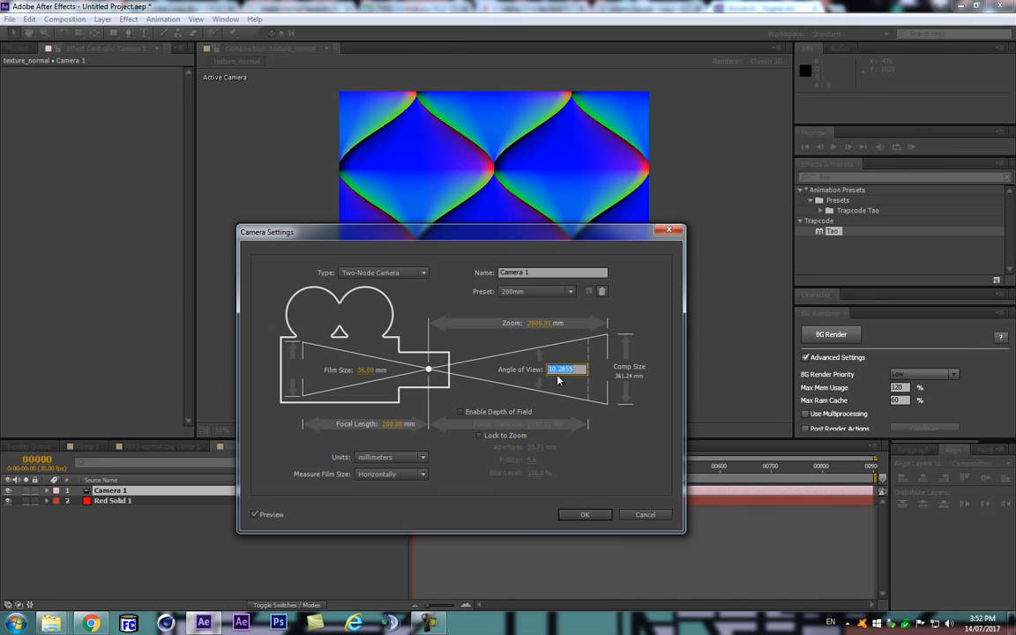
text(1)
key(Return)
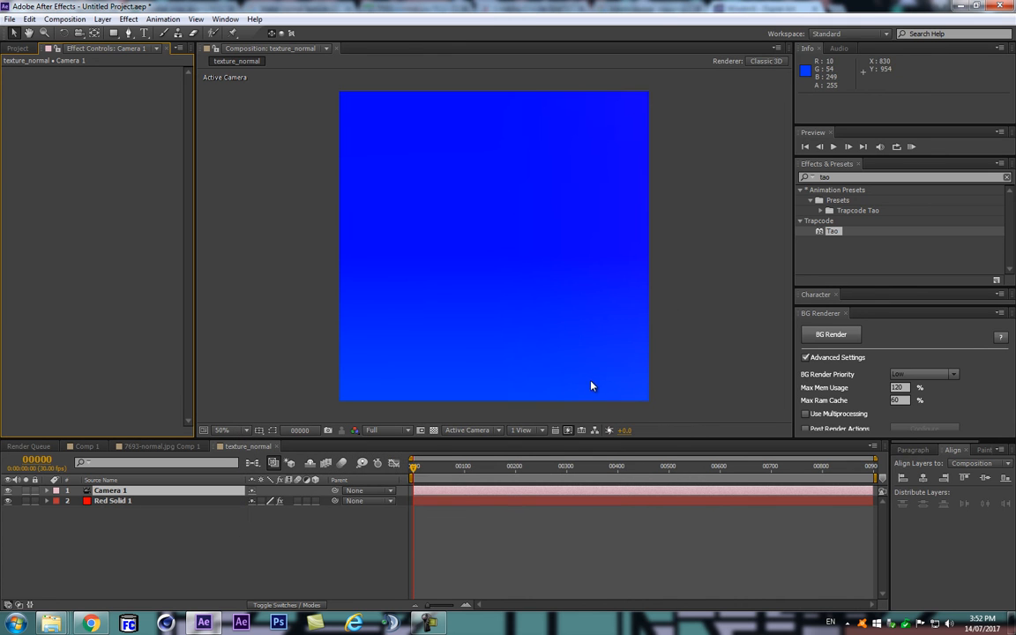
- Collapse the World Transform and Rendering groups of the Tao effect on the red solid
click(112, 501)
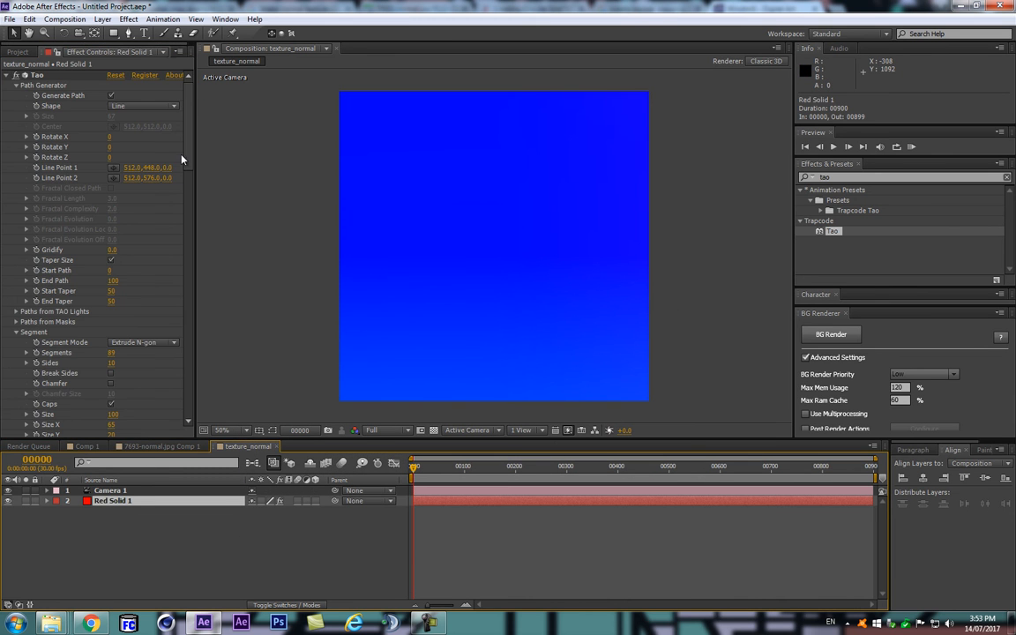
scroll(169, 124, down, 10)
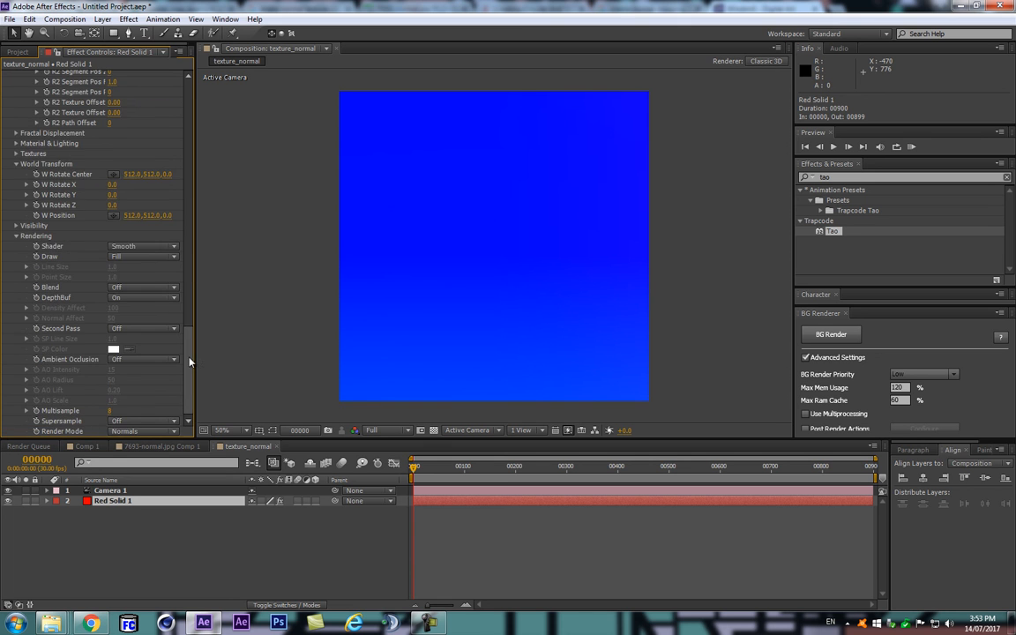
drag(190, 357, 189, 330)
click(15, 281)
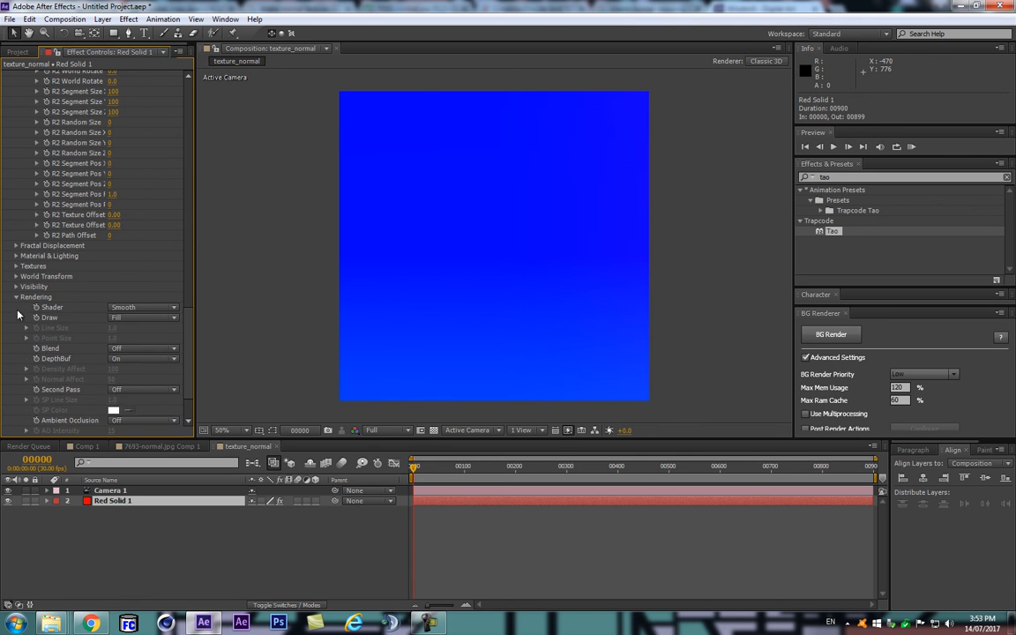
click(15, 301)
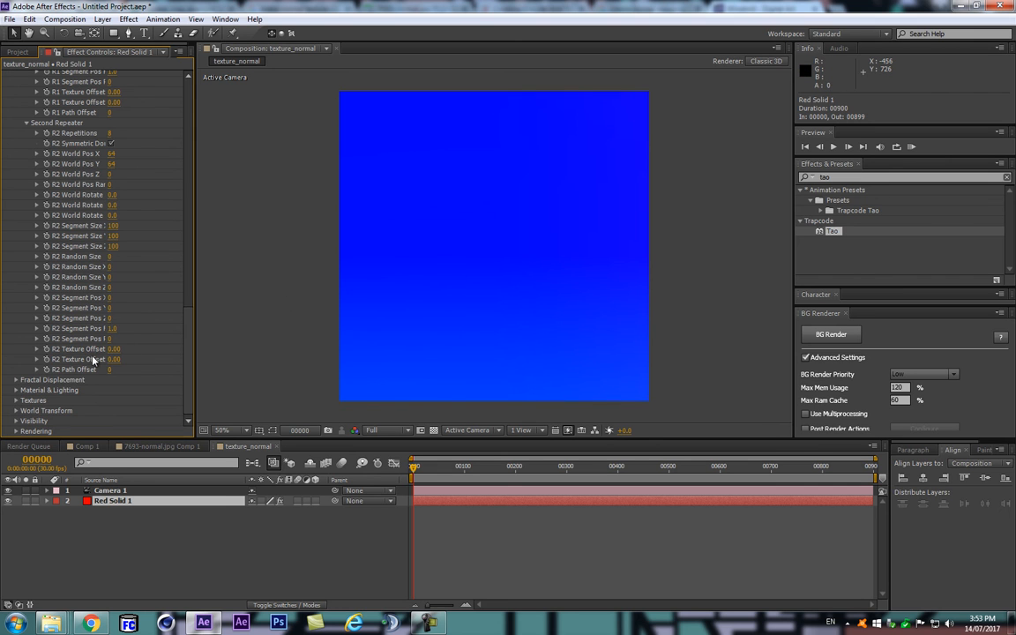
- Reveal the camera's position and pull the camera back along Z to about -9612
click(115, 490)
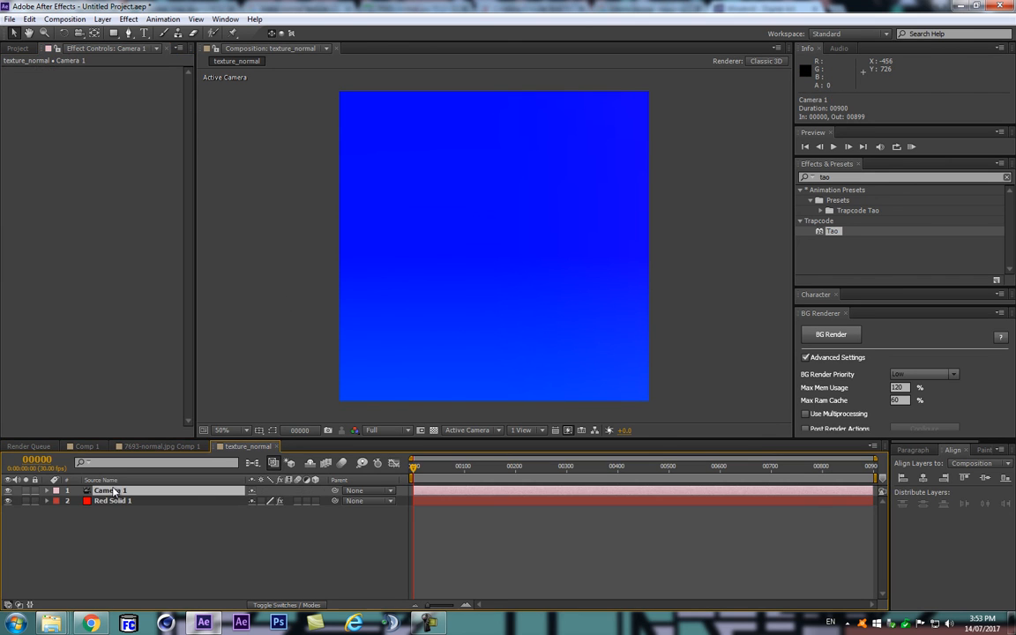
key(p)
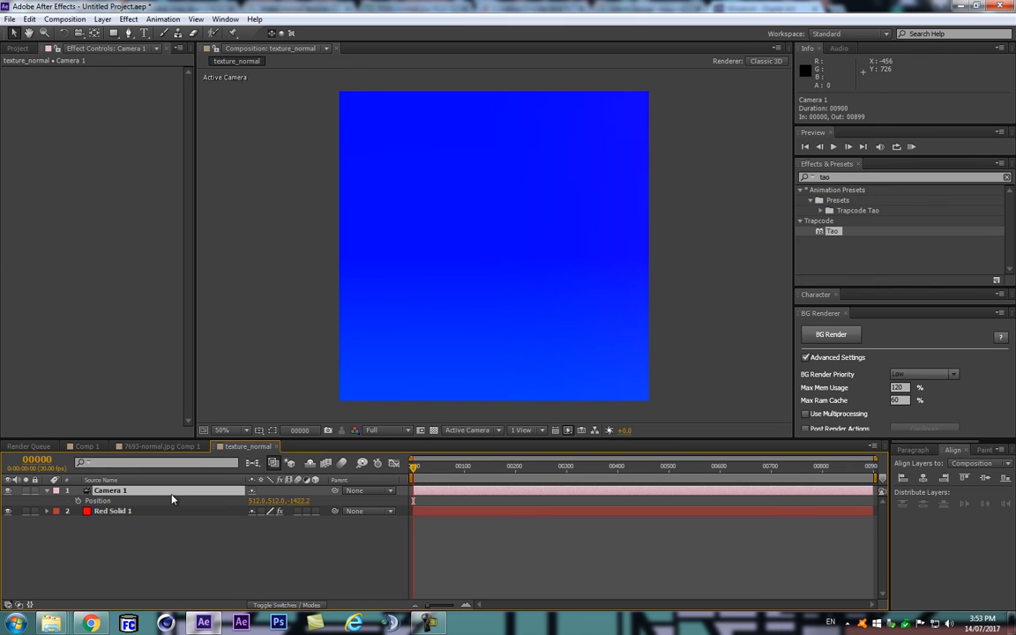
drag(298, 501, 35, 529)
drag(309, 510, 24, 491)
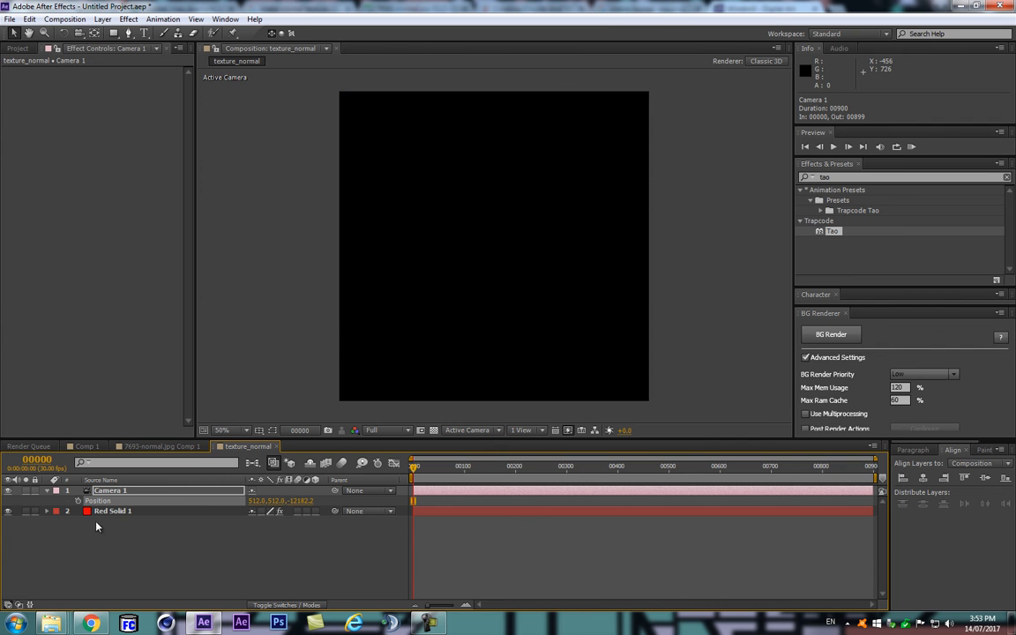
drag(405, 496, 440, 492)
- Collapse the red solid's Segment and Repeat Paths groups in Tao and expand its Visibility settings
click(144, 513)
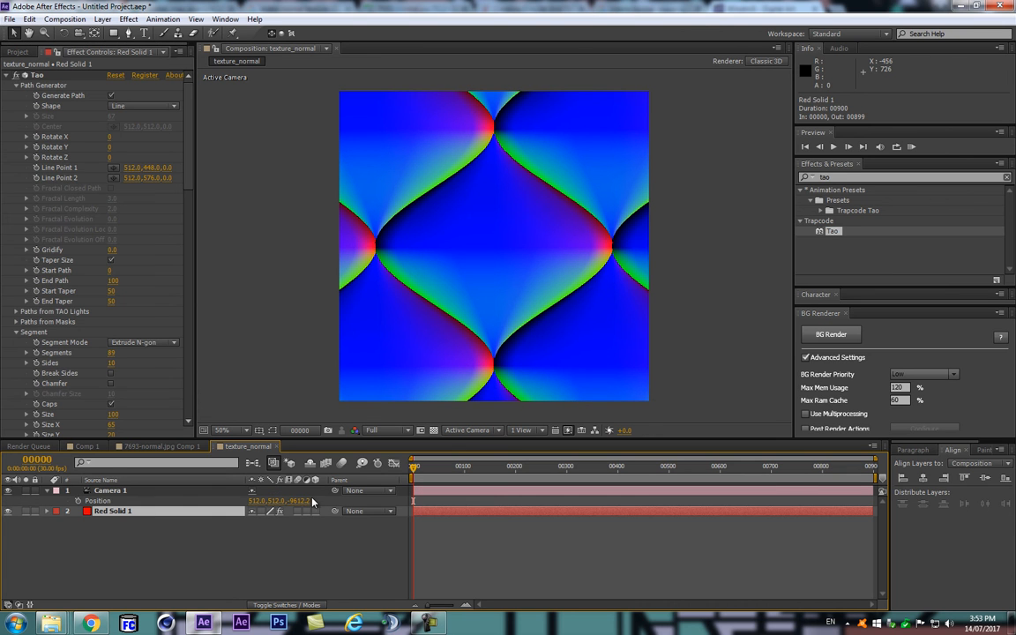
click(15, 333)
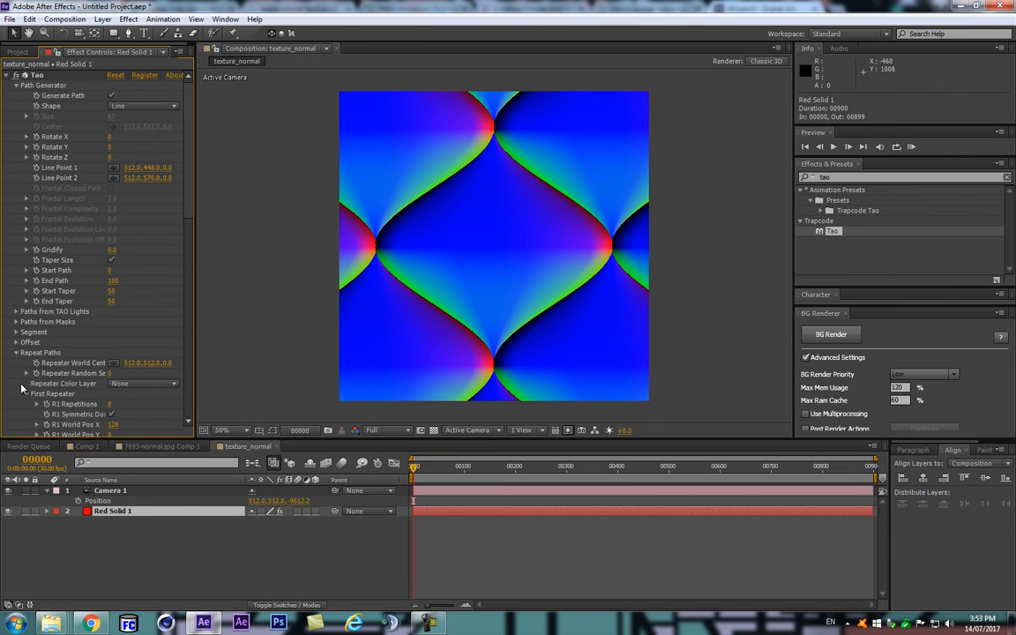
click(15, 343)
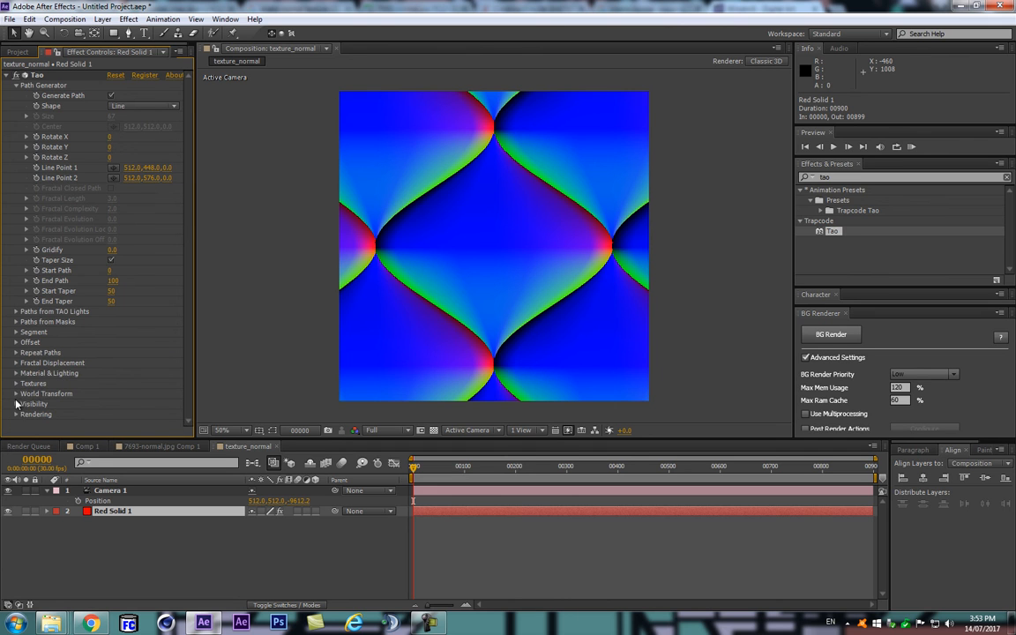
click(16, 404)
scroll(97, 353, down, 1)
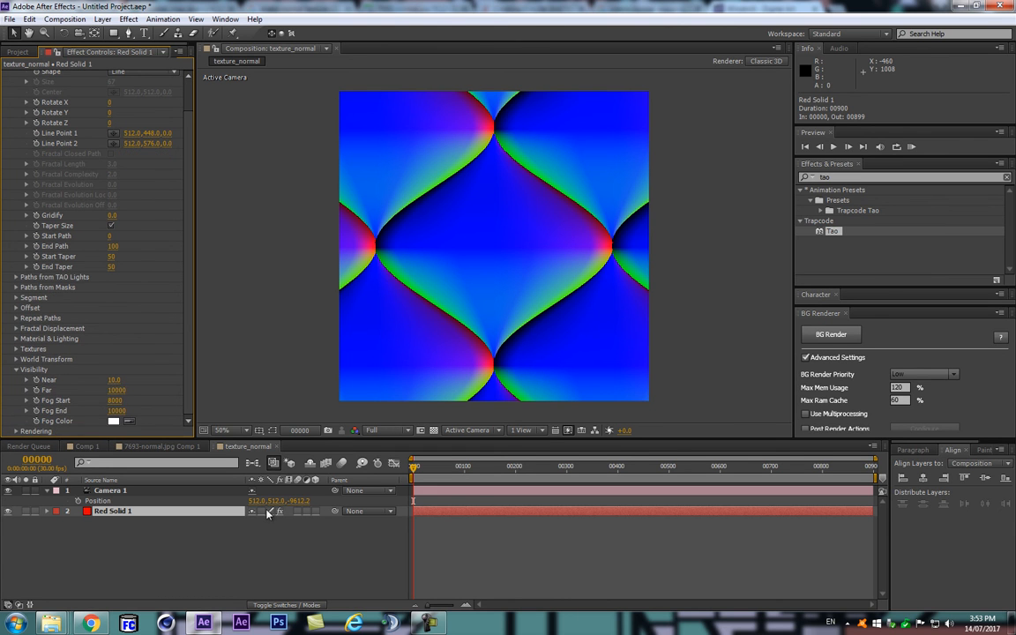
- Pull the camera farther back along Z to about -24052
drag(305, 503, 270, 510)
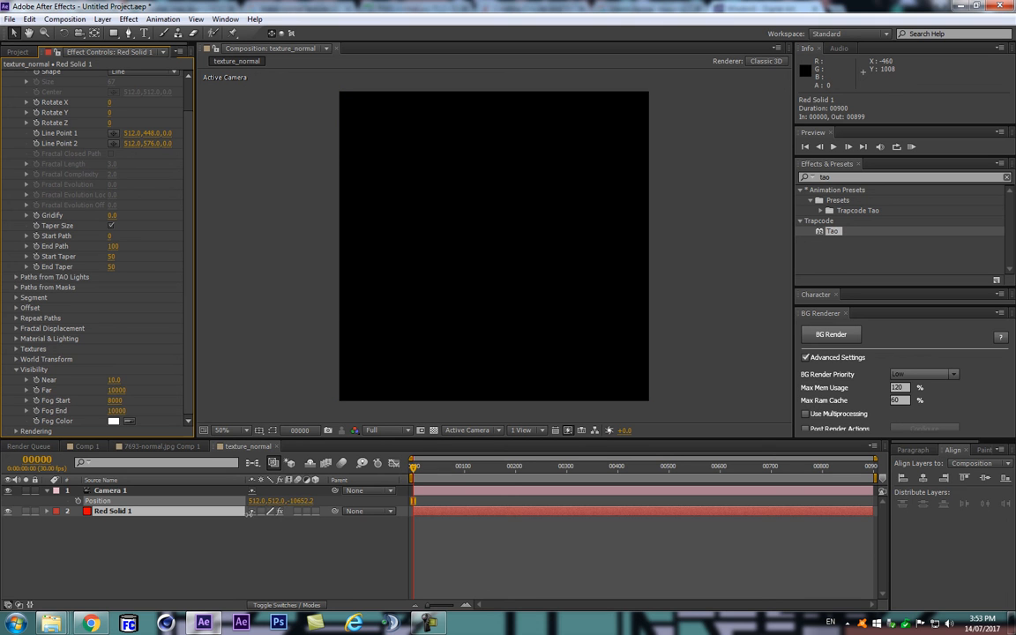
drag(27, 526, 2, 527)
click(154, 511)
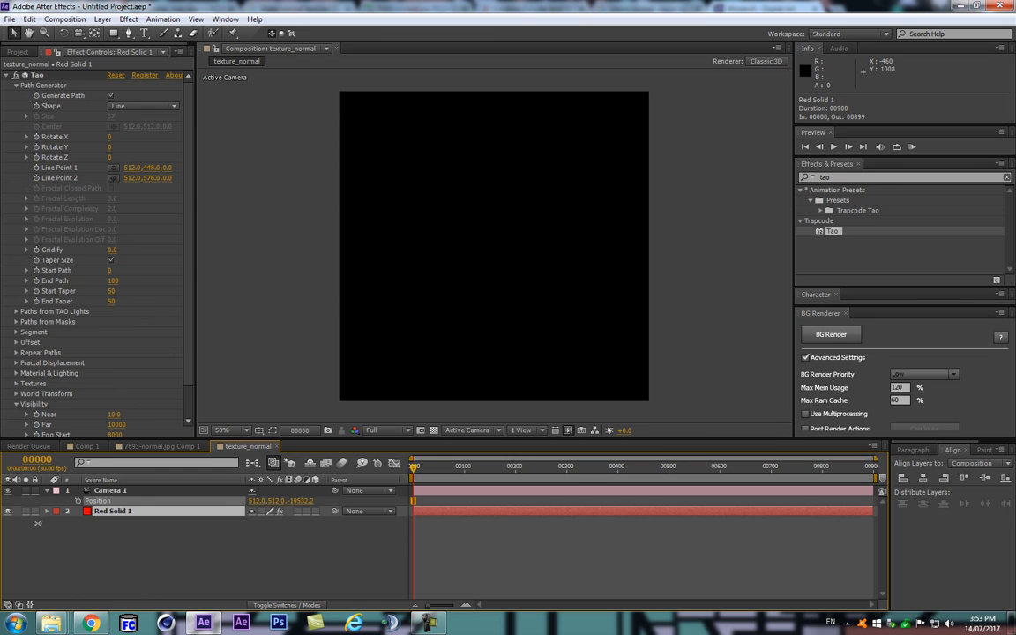
drag(38, 523, 7, 524)
drag(297, 502, 139, 512)
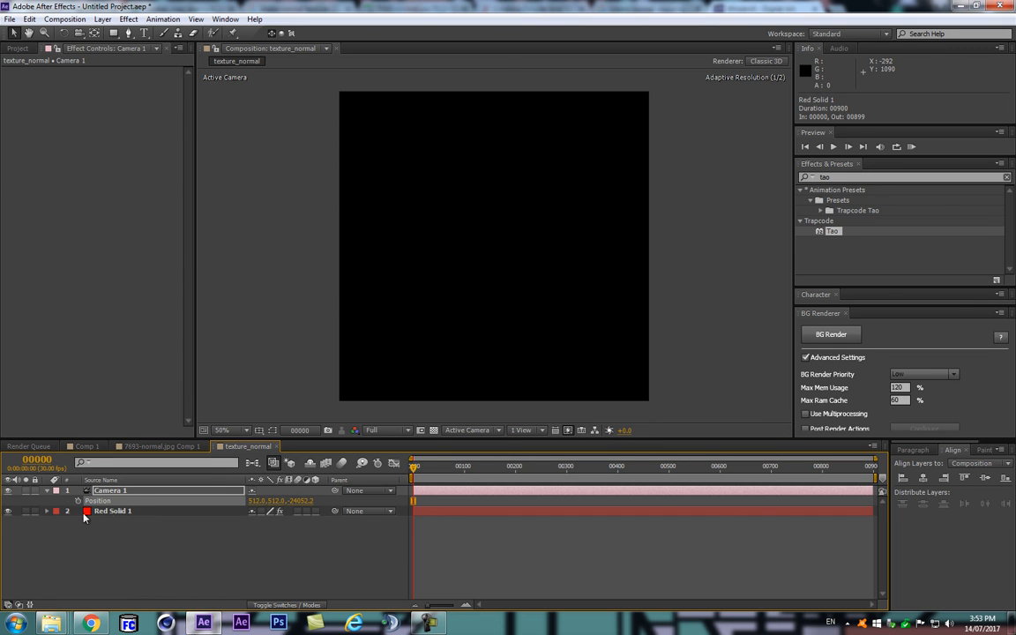
- Extend Tao's visibility range by setting Far to 100000, Fog Start to 80000 and Fog End to 100000
click(44, 512)
scroll(124, 328, down, 3)
click(117, 390)
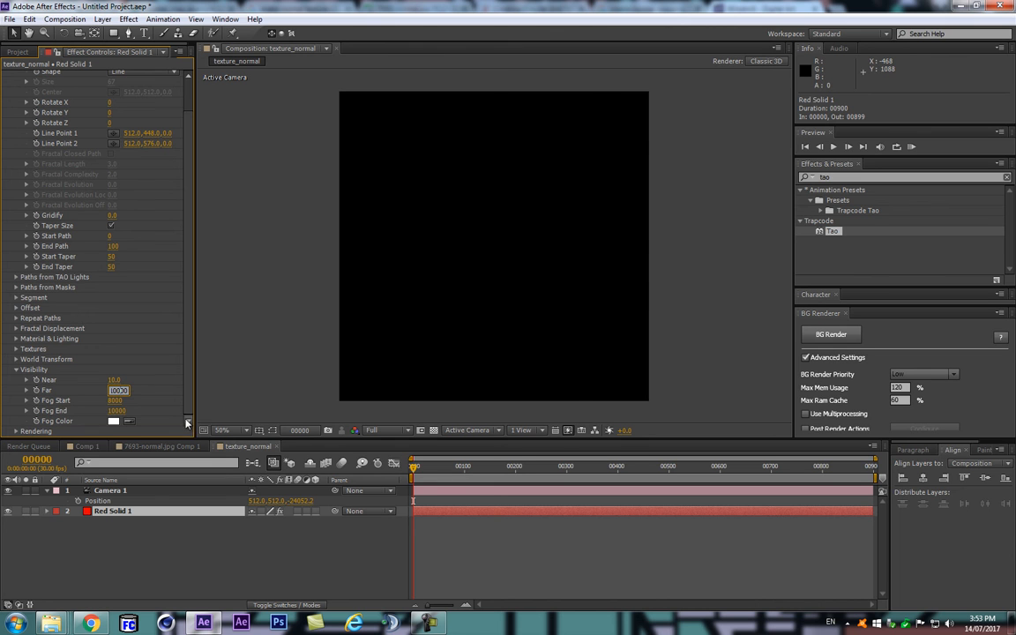
text(0)
key(Return)
click(116, 401)
text(80000)
key(Return)
click(115, 411)
text(100000)
key(Return)
- Move the camera back along Z to about -40102 so more scales fit in the frame
drag(305, 502, 0, 541)
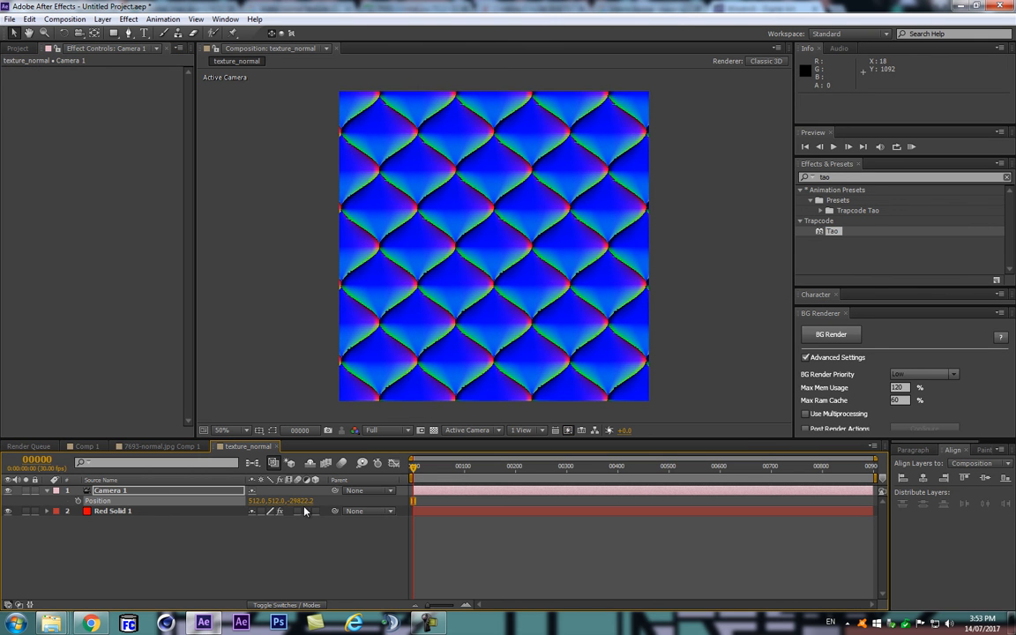
drag(301, 503, 0, 549)
drag(304, 504, 66, 511)
- Try the Quarter preview resolution for the composition and undo the change
click(379, 430)
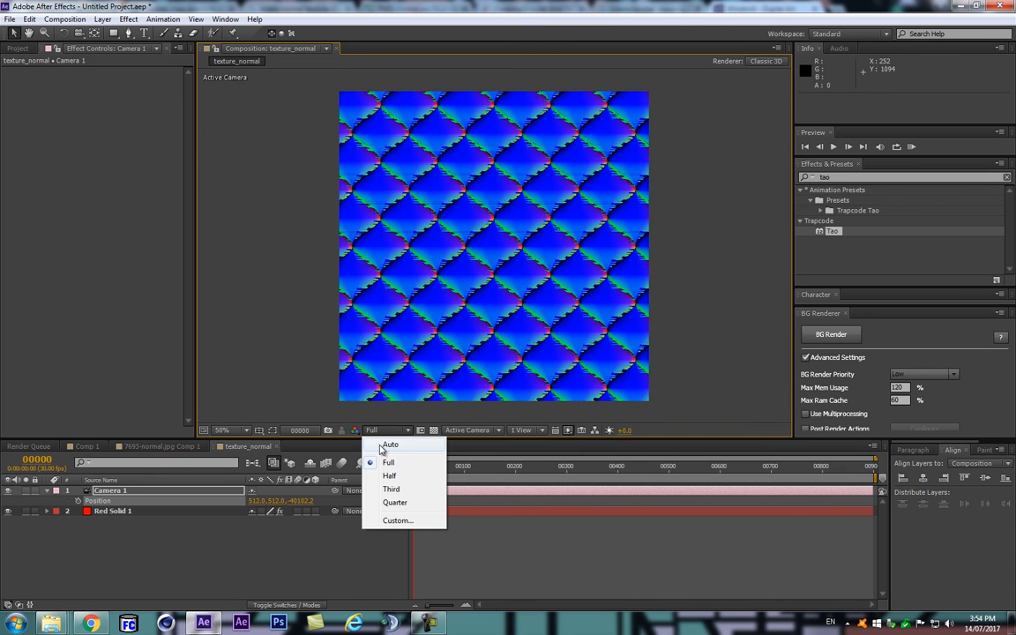
click(395, 502)
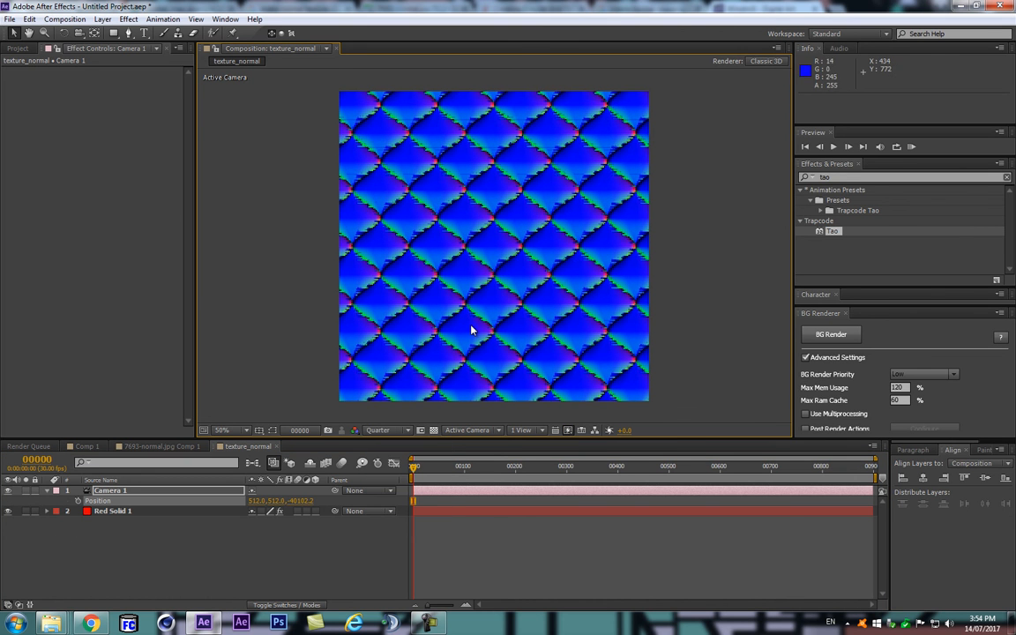
key(ctrl+z)
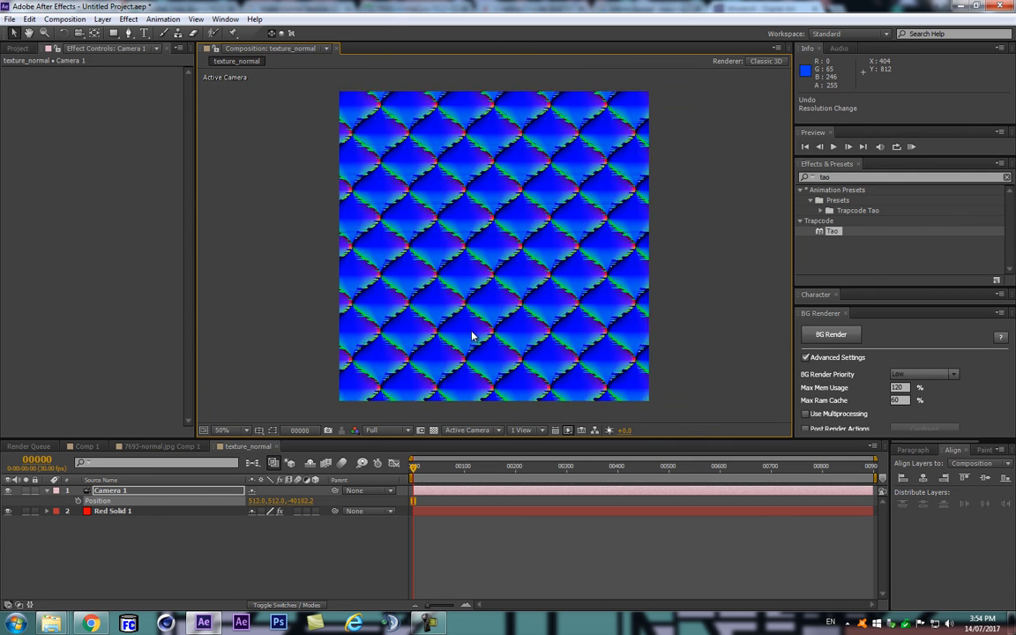
- Clean up the jagged scale edges by setting Tao's Near visibility distance to 200
scroll(389, 394, up, 2)
click(145, 511)
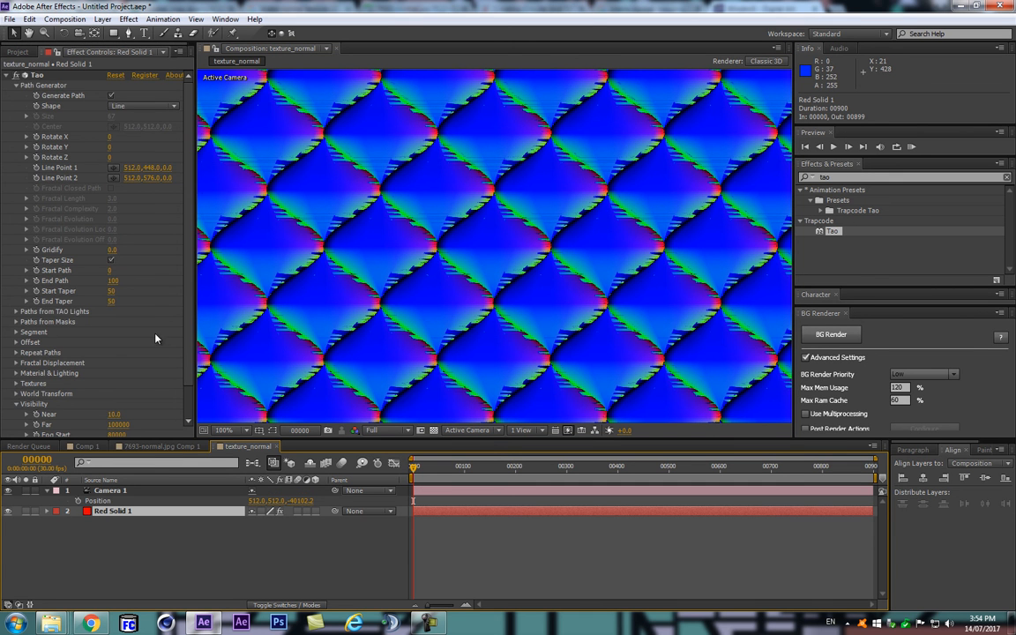
scroll(155, 328, down, 2)
click(115, 379)
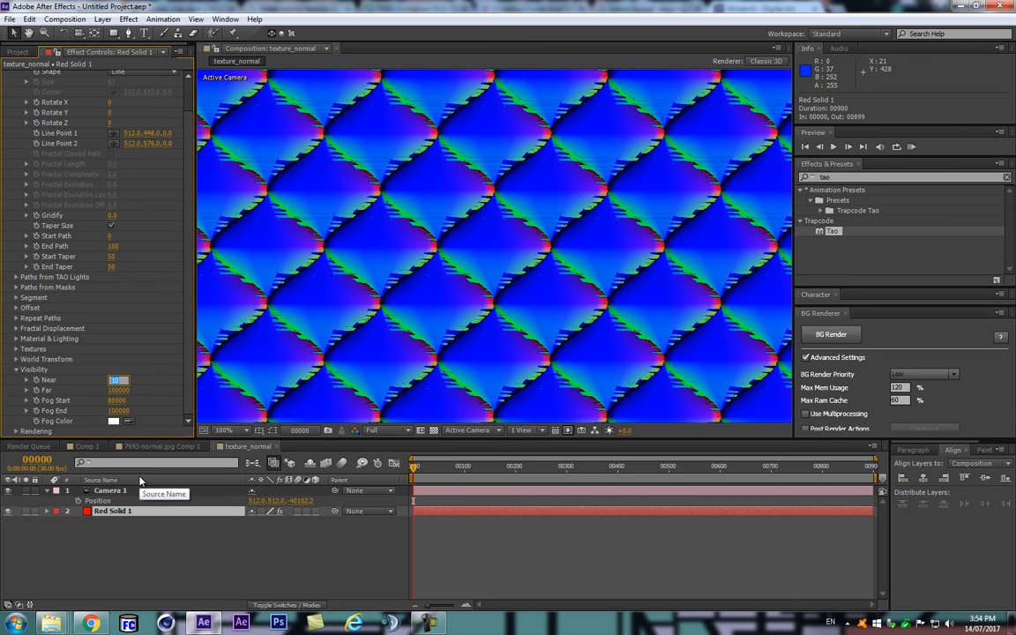
text(200)
key(Return)
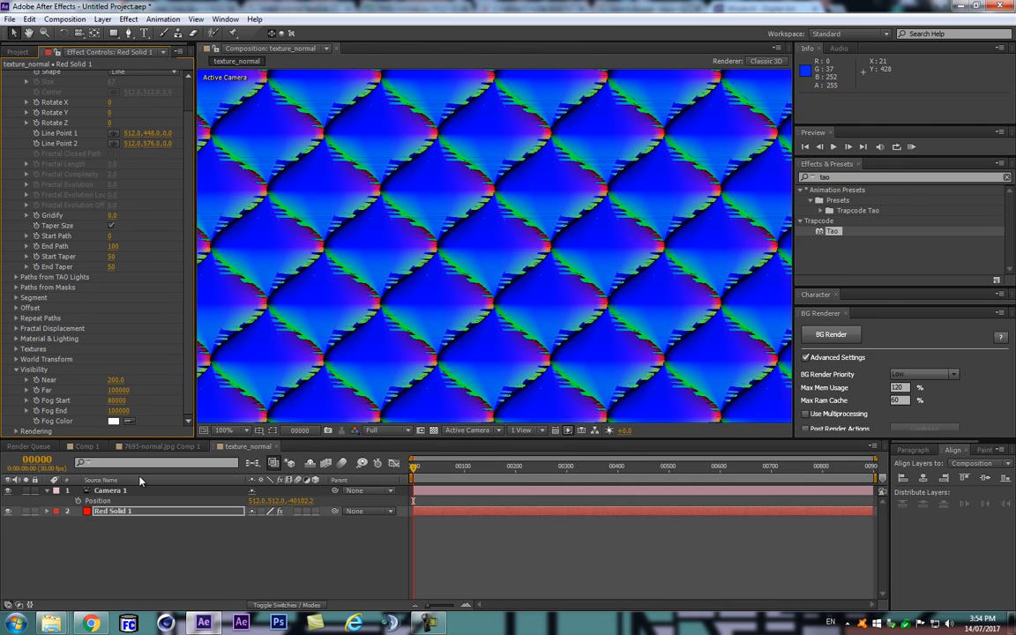
scroll(389, 283, down, 2)
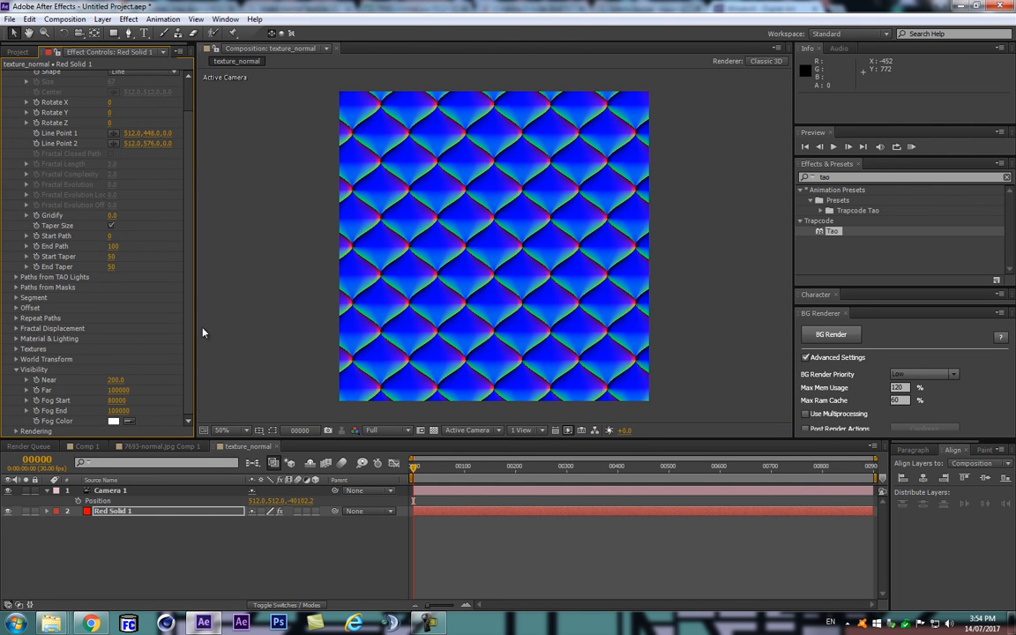
- Move the camera farther back by setting its Z position to -44000, keeping X and Y at 512
click(307, 502)
click(297, 558)
drag(309, 501, 92, 529)
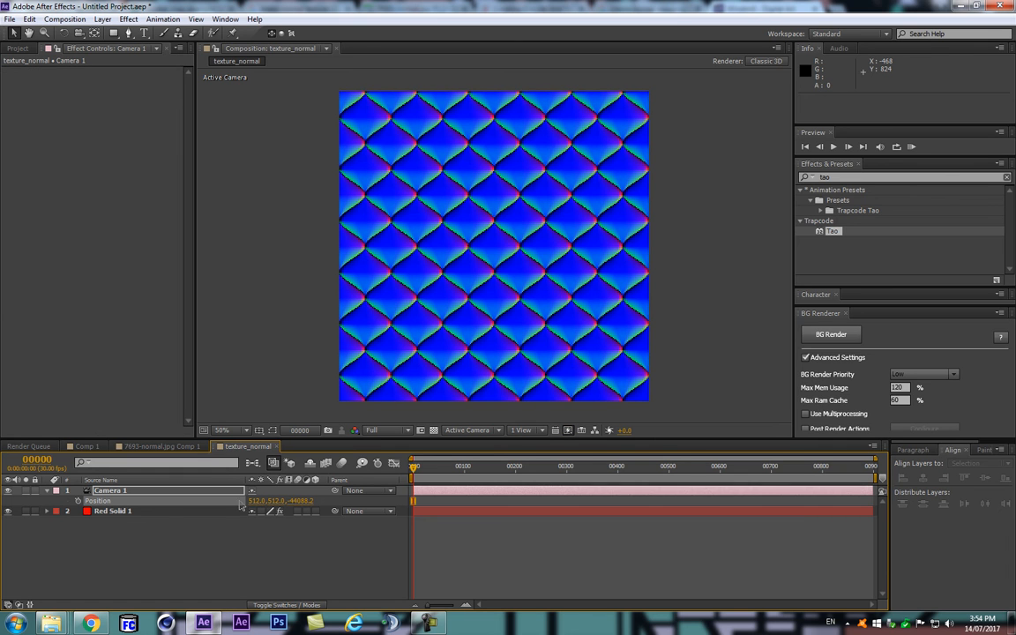
click(305, 501)
text(-44000)
key(Return)
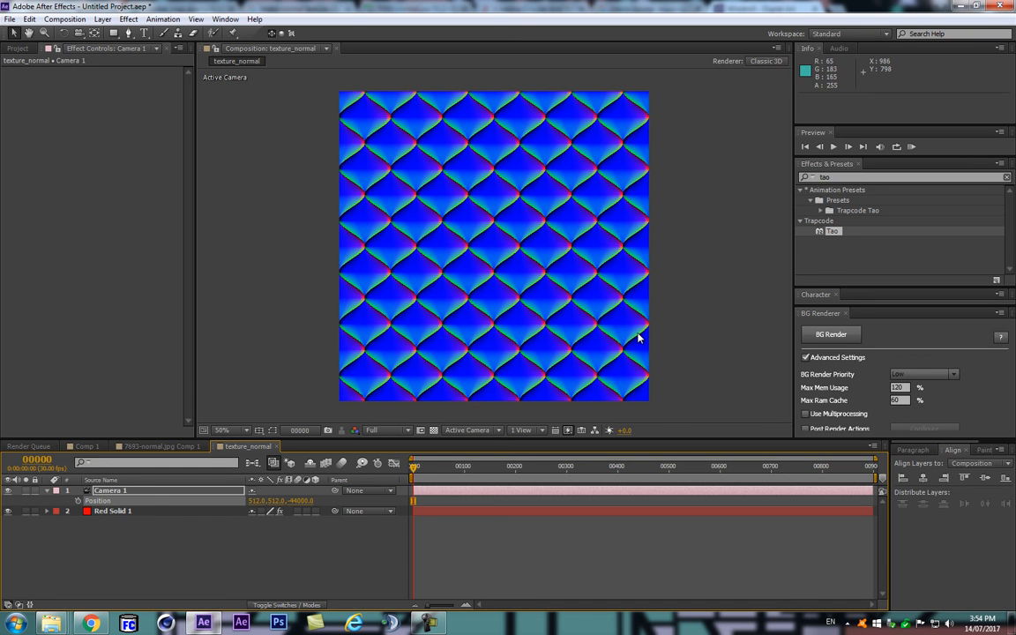
- Try thicker scales by raising the red solid's Tao segment Size Y to about 68, and undo the change
click(110, 512)
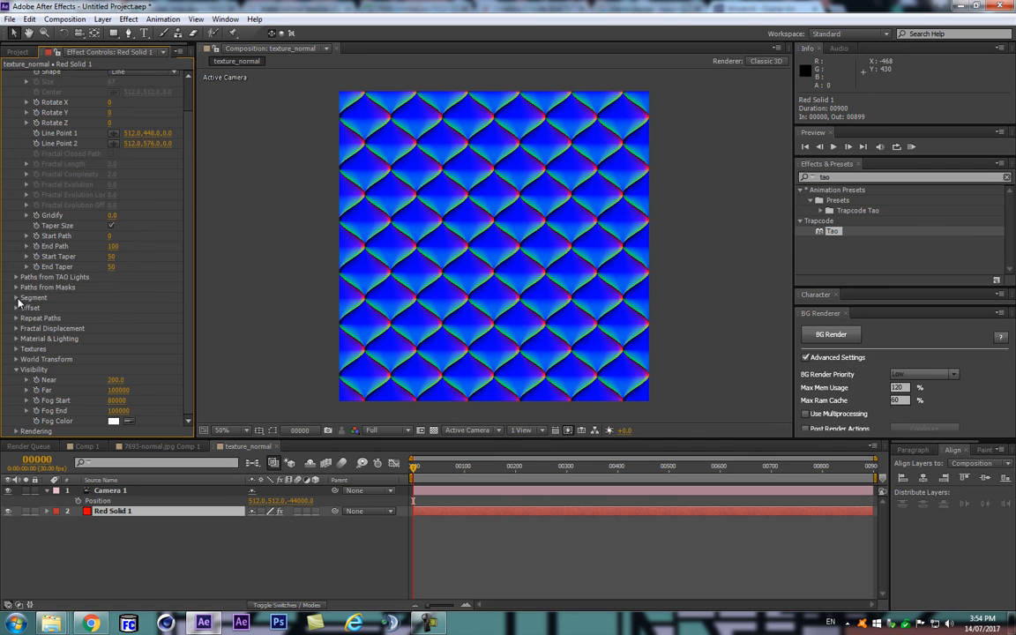
click(16, 298)
drag(111, 298, 138, 297)
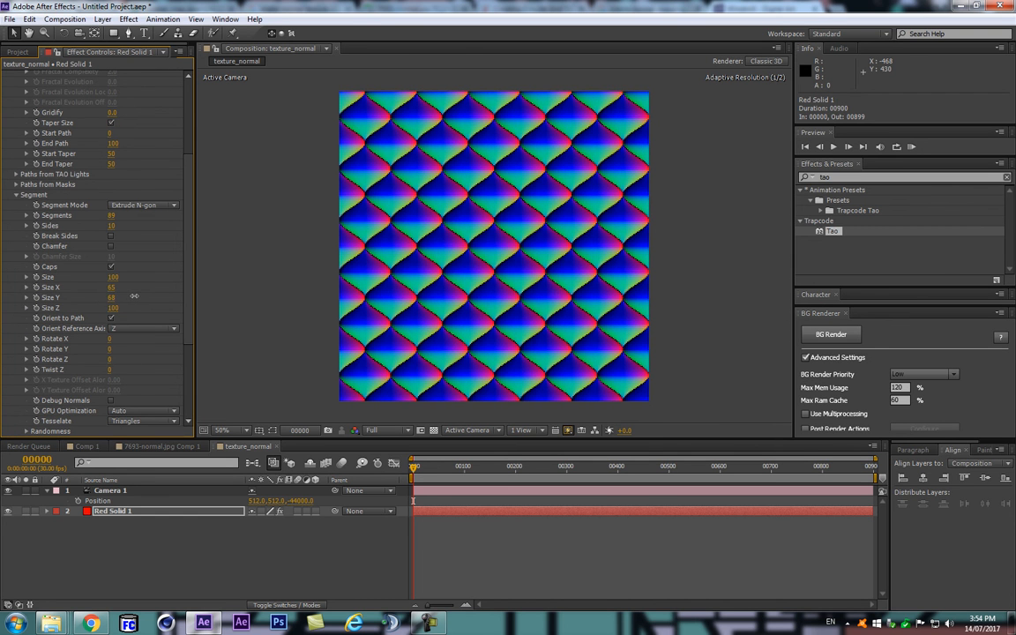
key(ctrl+z)
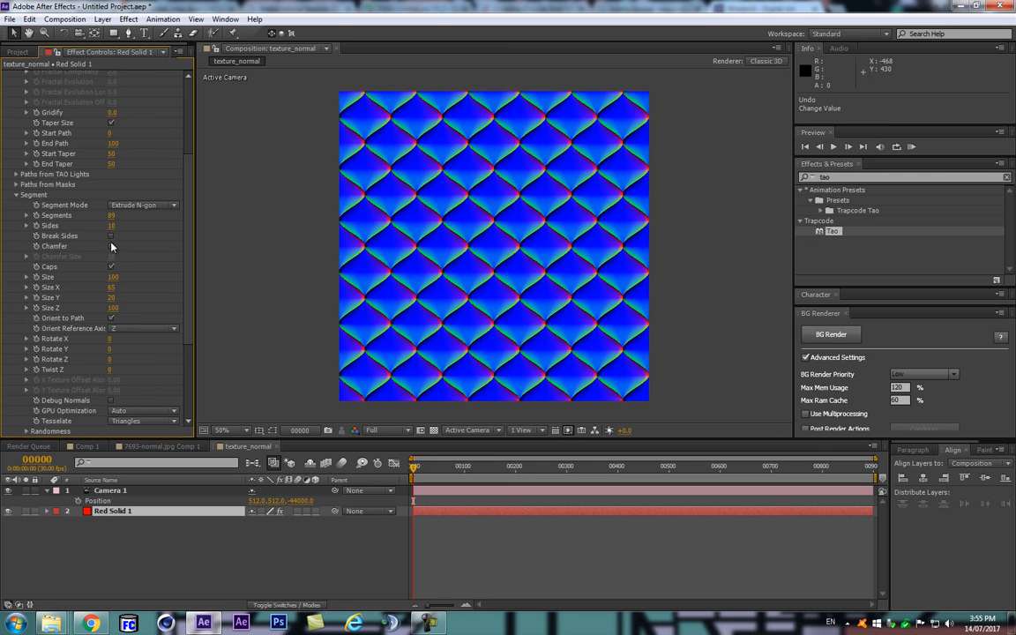
- Enable Break Sides for the Tao segments on the red solid
click(111, 237)
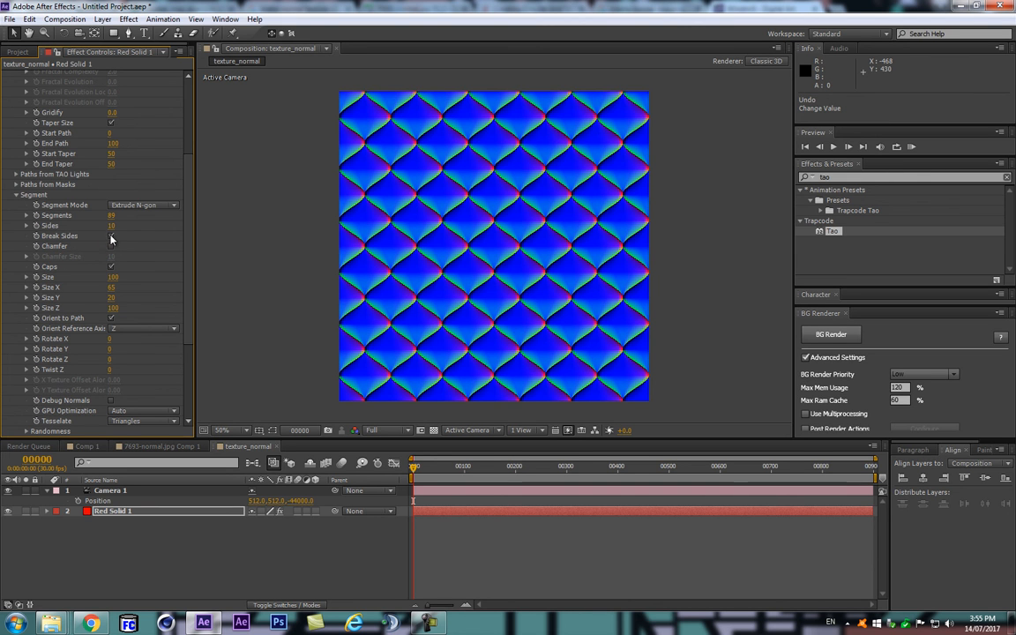
- Turn off Break Sides in the Tao Segment settings and set Sides to 43
click(112, 238)
drag(111, 226, 134, 224)
drag(267, 233, 4, 279)
scroll(475, 256, up, 1)
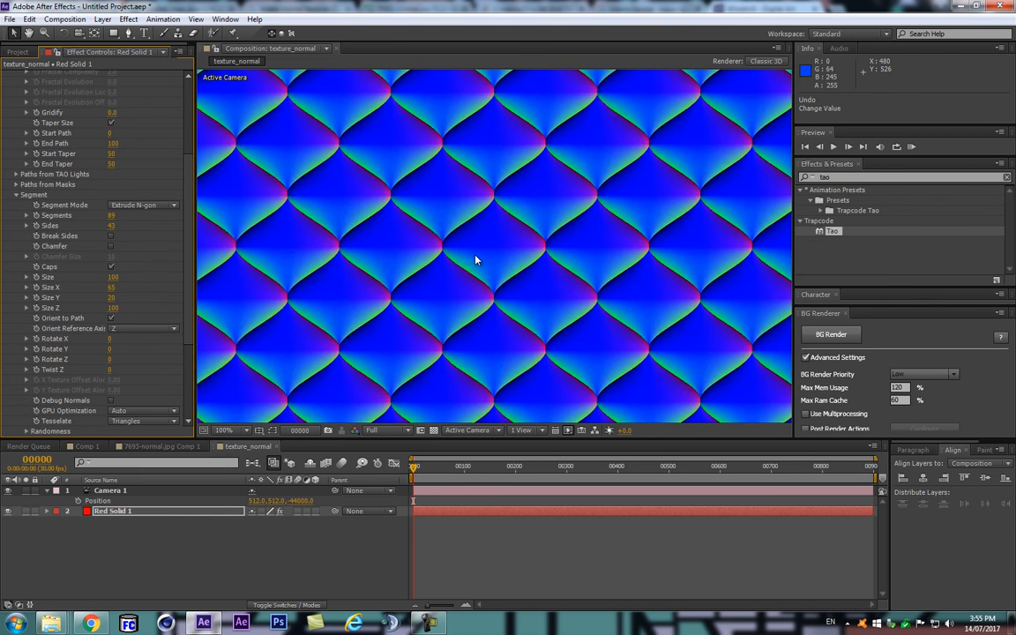
key(ctrl+shift+z)
scroll(137, 235, down, 1)
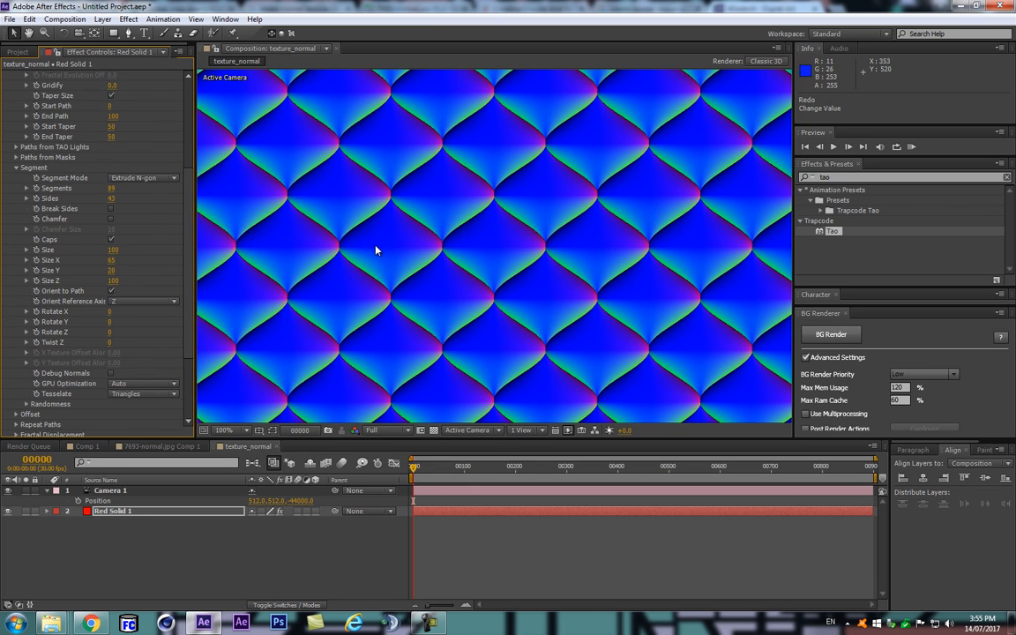
- Try a different segment Size for the Tao shapes and undo the change
scroll(112, 246, up, 2)
drag(112, 246, 153, 252)
scroll(382, 216, down, 2)
key(ctrl+z)
scroll(134, 284, down, 1)
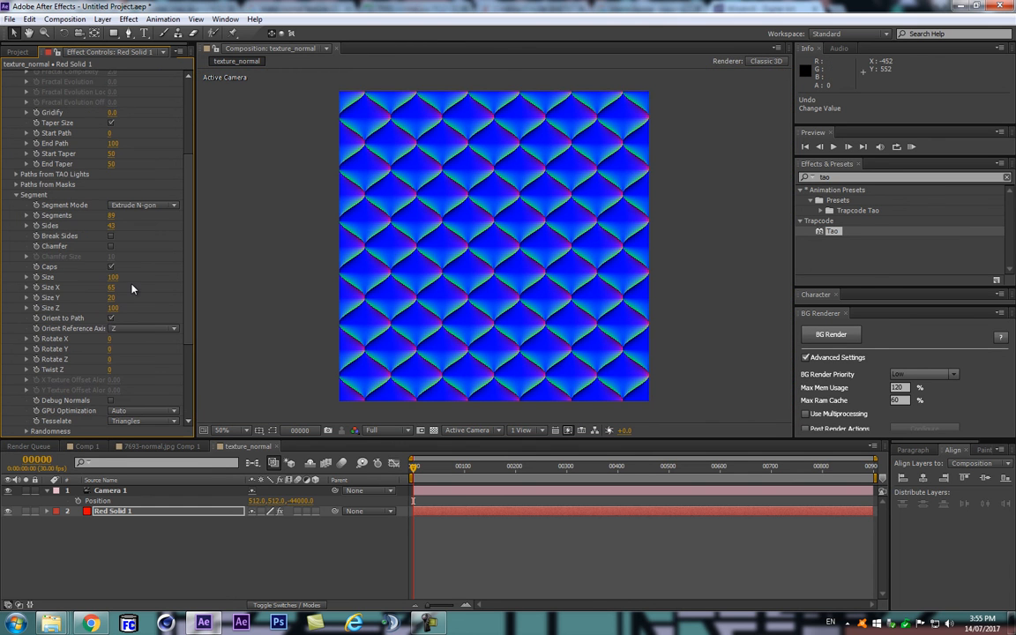
- Switch Orient to Path off and on again to compare the pattern, and check the Tesselate options, keeping Triangles
click(110, 318)
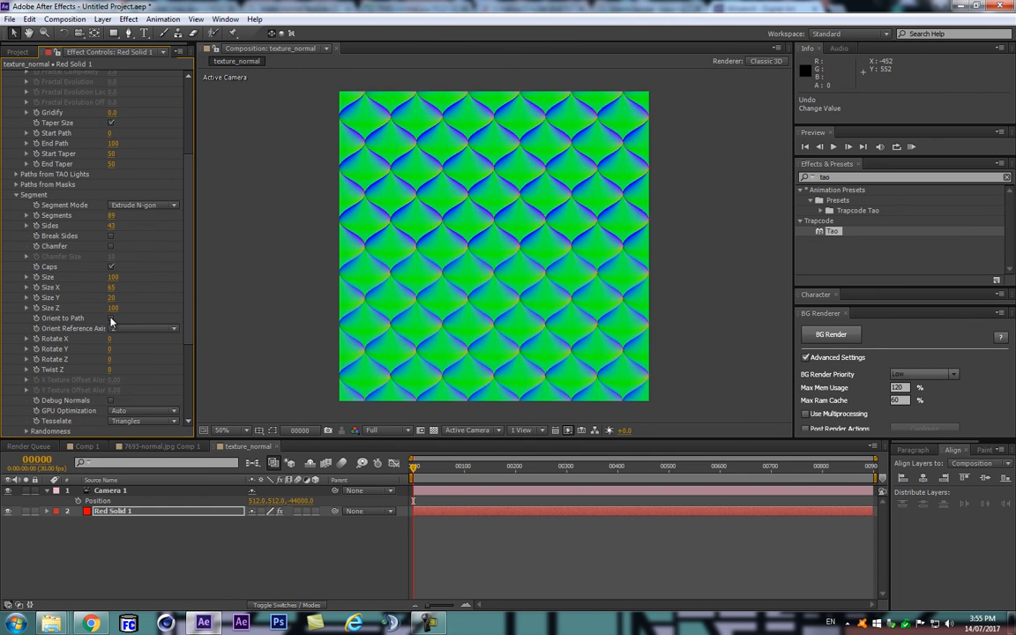
click(110, 319)
scroll(133, 335, down, 5)
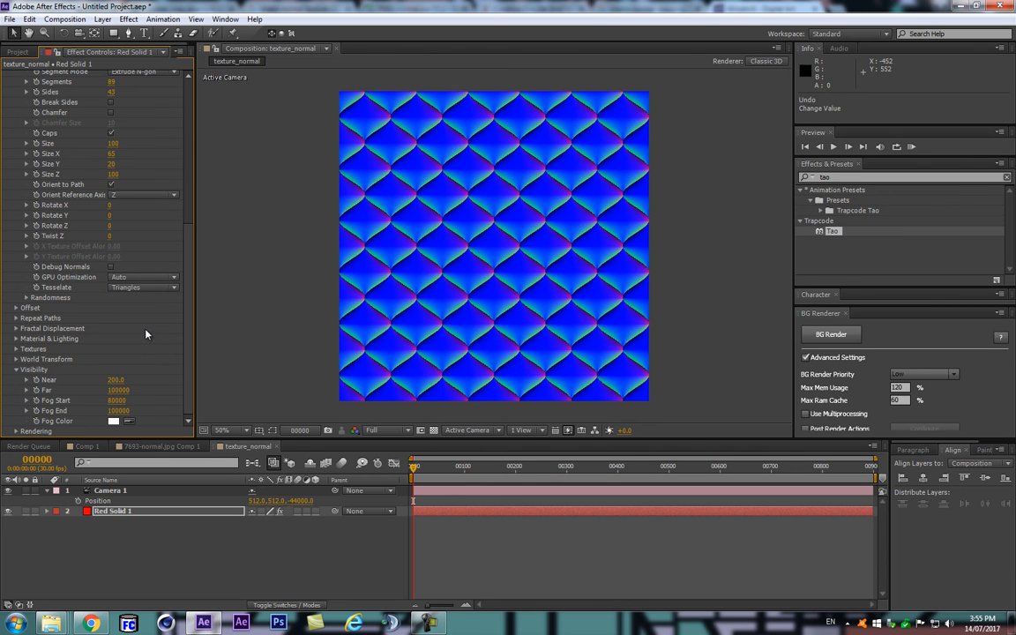
click(144, 288)
click(148, 315)
scroll(444, 293, up, 4)
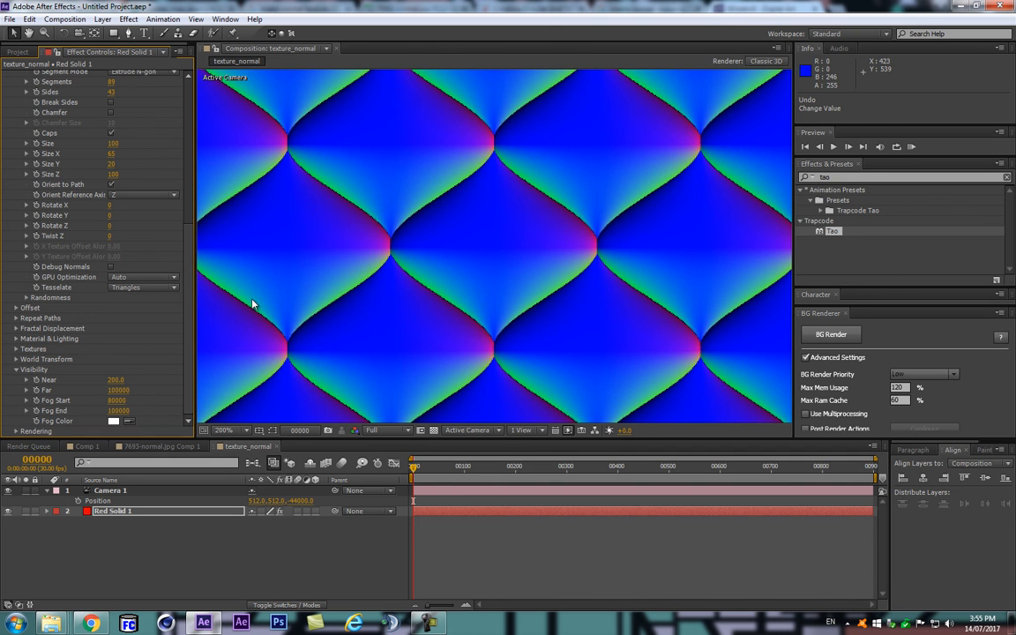
- Collapse the Visibility settings and raise Multisample to 16 in Tao's Rendering settings
click(16, 369)
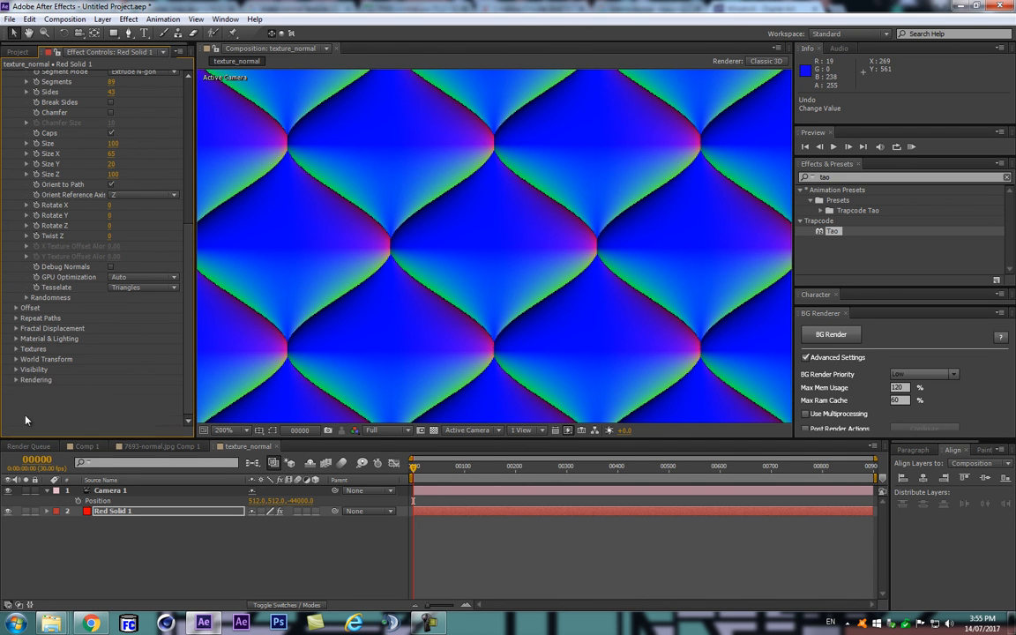
click(13, 431)
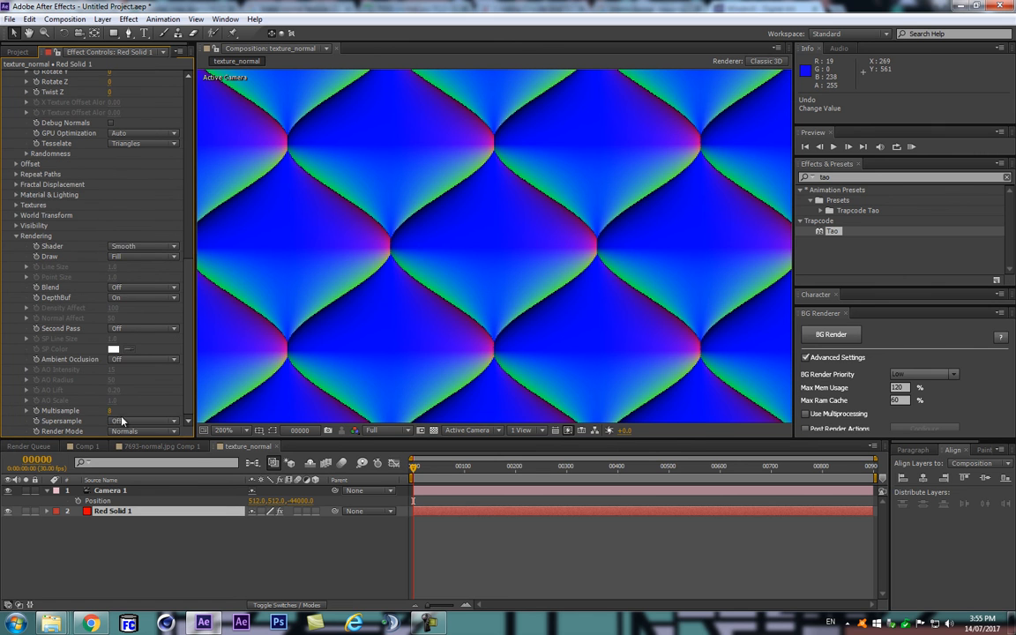
click(116, 411)
key(Return)
scroll(420, 245, down, 1)
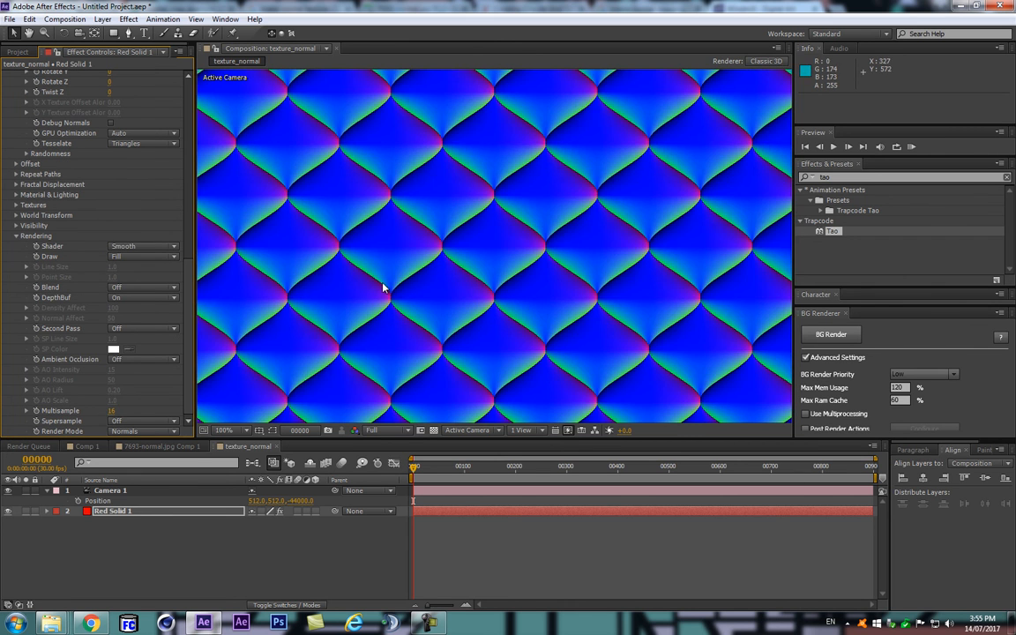
scroll(345, 260, down, 1)
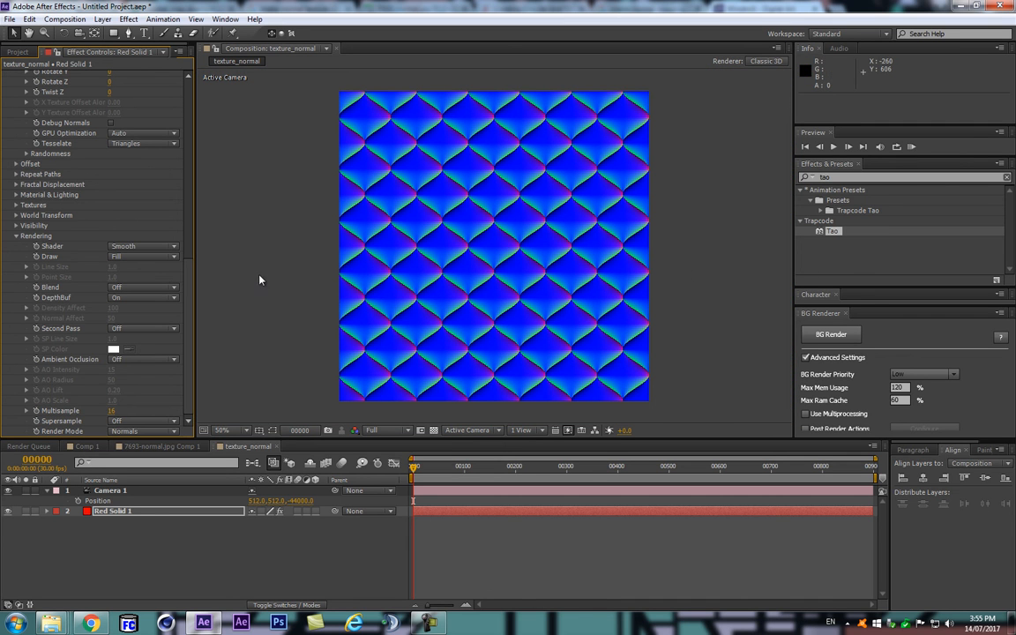
- Try the Flat shader in Tao's Rendering settings, and switch the Shader to Density
click(110, 244)
click(128, 268)
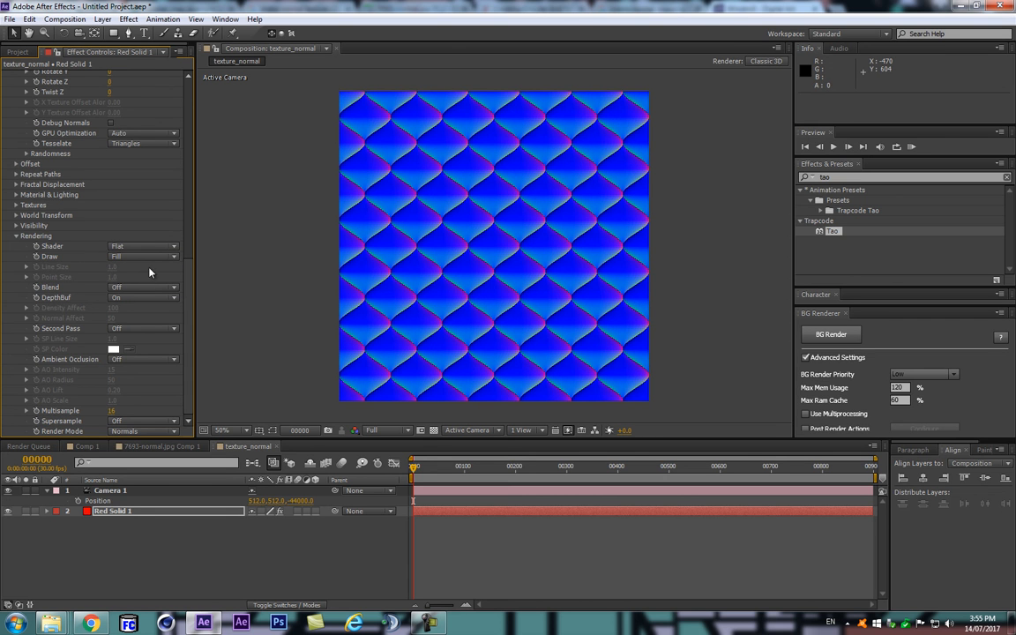
click(131, 247)
click(130, 227)
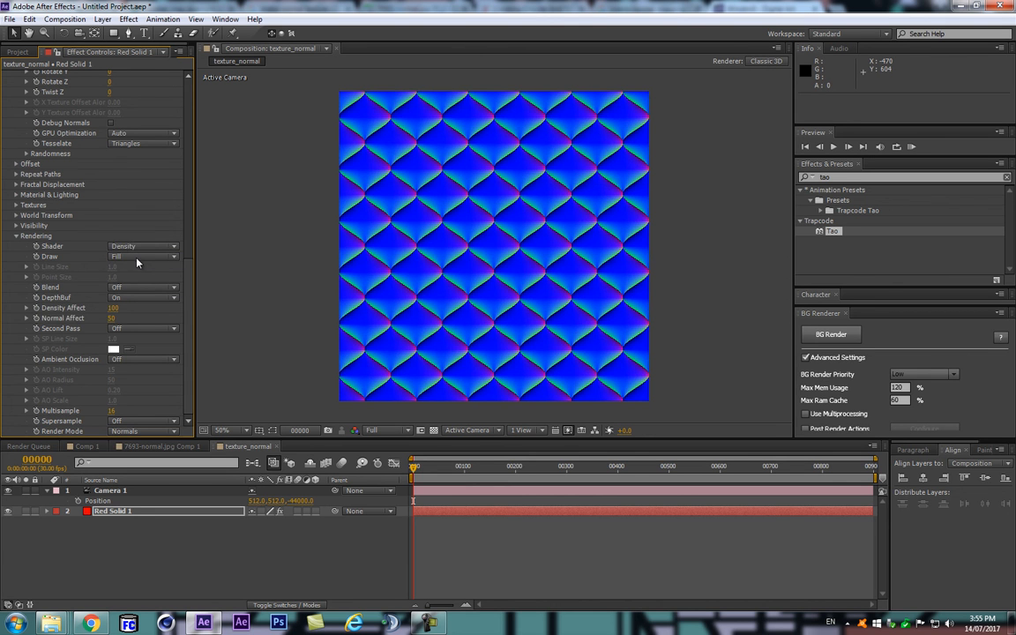
click(131, 246)
click(130, 248)
click(141, 250)
click(131, 233)
key(/)
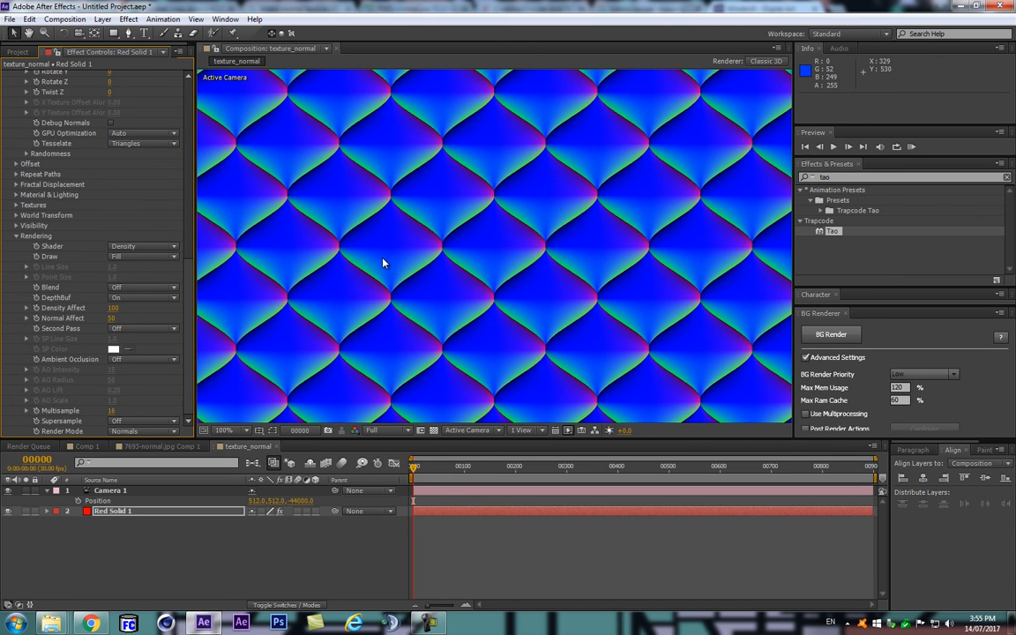
- Set Normal Affect to 0, try a Density Affect of 25, and undo the Density Affect change
drag(106, 322, 73, 308)
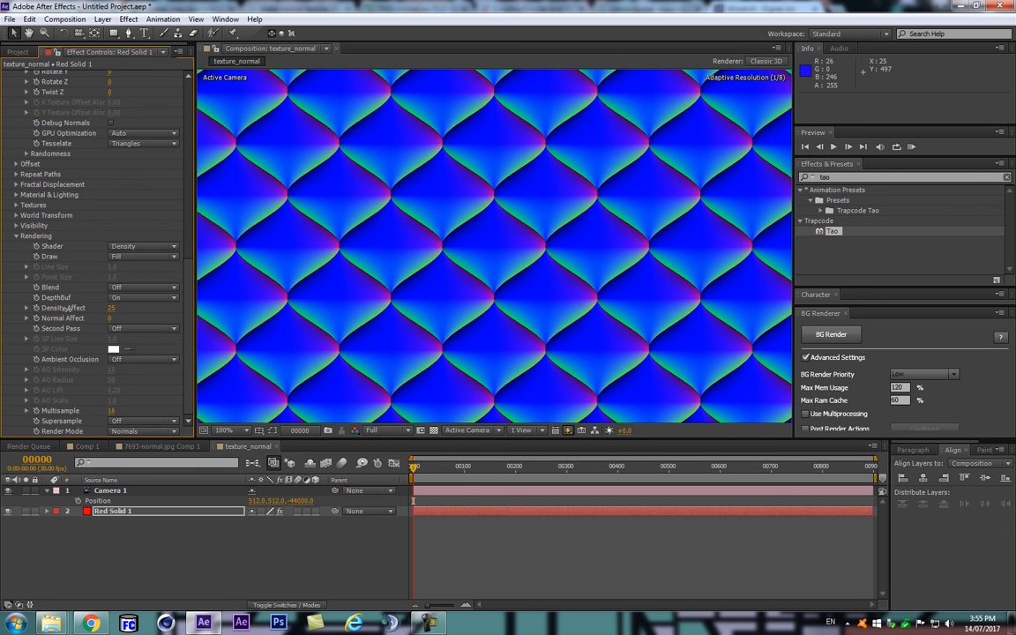
key(ctrl+z)
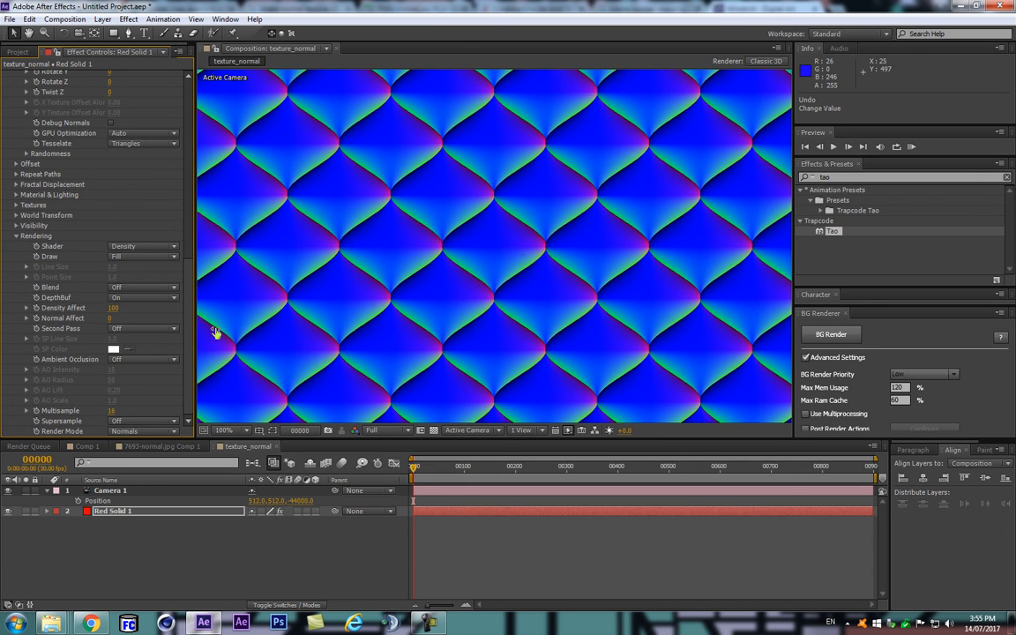
scroll(506, 250, down, 1)
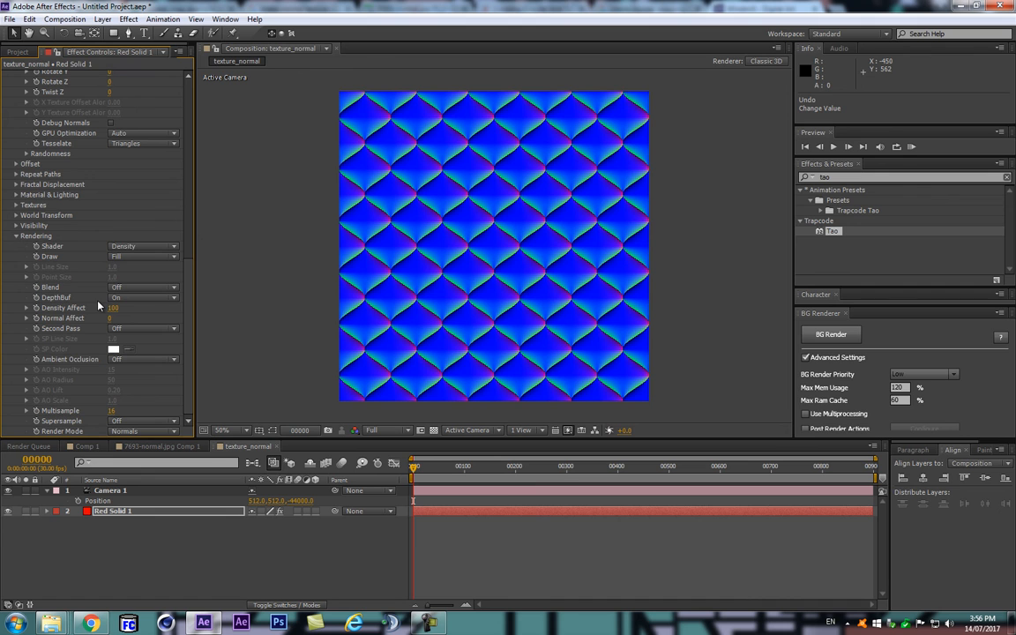
- Try different Ambient values in the Material & Lighting settings and undo the changes
click(15, 194)
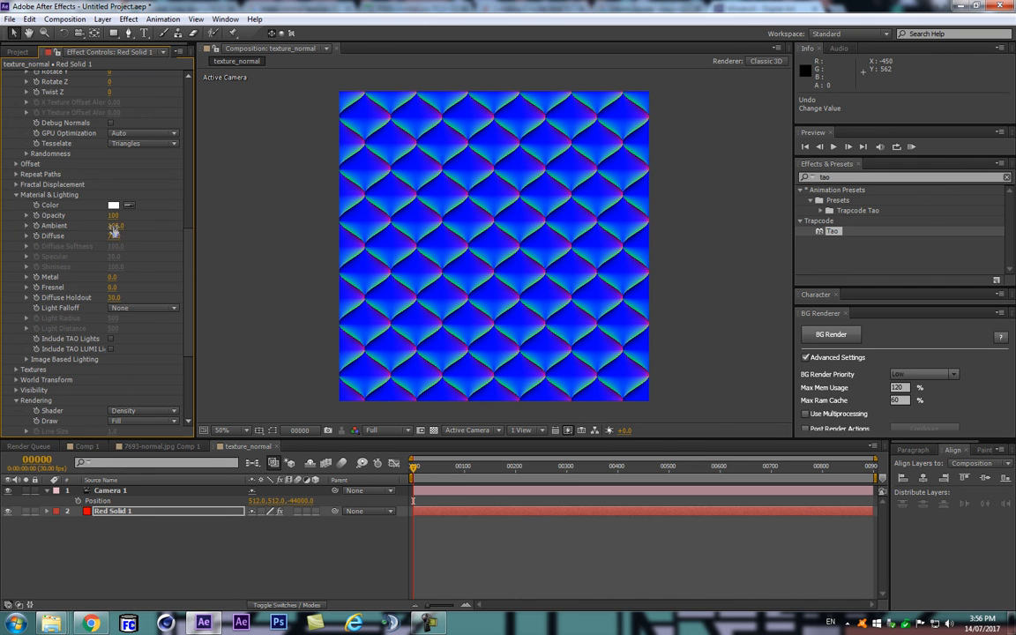
mouse_move(163, 221)
mouse_down()
mouse_move(150, 234)
mouse_move(165, 231)
mouse_up()
key(ctrl+z)
key(ctrl+z)
scroll(148, 397, down, 3)
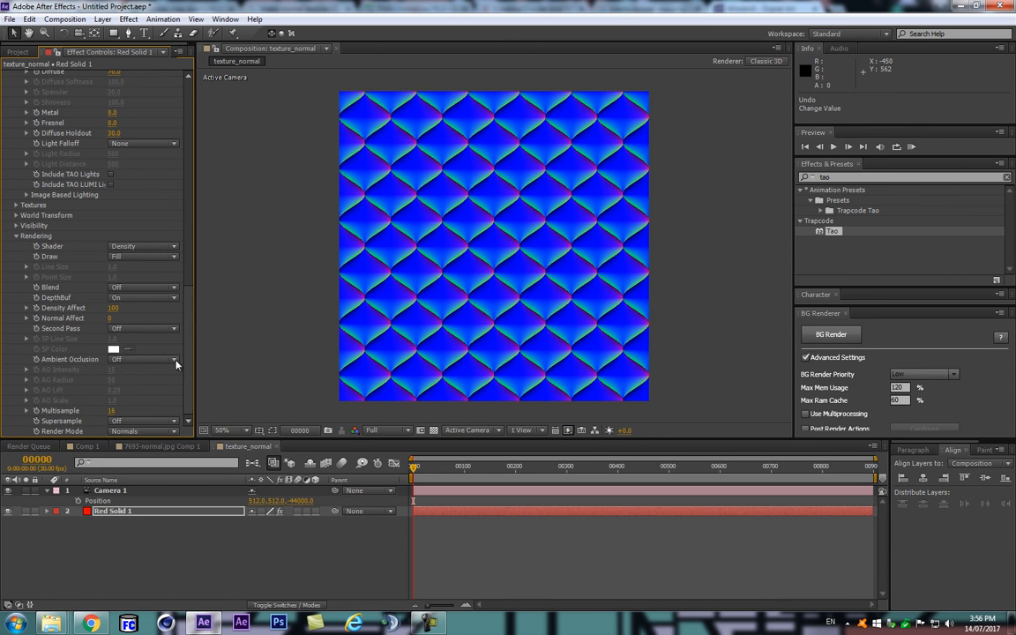
scroll(142, 362, up, 3)
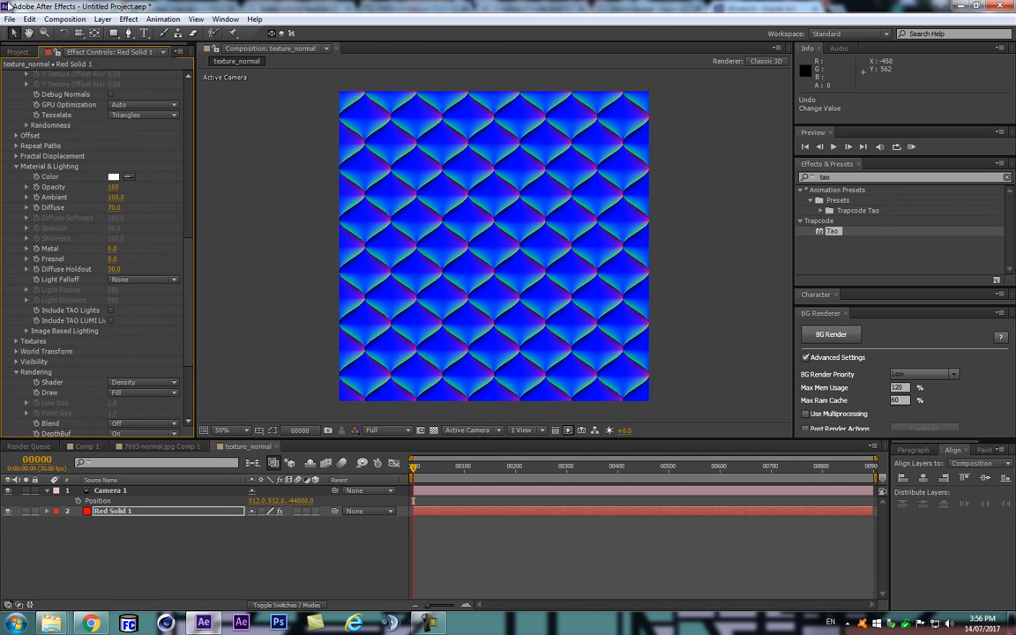
- Undo the recent changes back to the state before Camera 1 was added, to compare the scale patterns
click(126, 512)
key(ctrl+z)
key(ctrl+z)
key(ctrl+z)
key(ctrl+z)
key(ctrl+z)
key(ctrl+z)
key(ctrl+z)
key(ctrl+z)
key(ctrl+z)
key(ctrl+z)
key(ctrl+z)
key(ctrl+z)
key(ctrl+z)
key(ctrl+z)
key(ctrl+z)
key(ctrl+z)
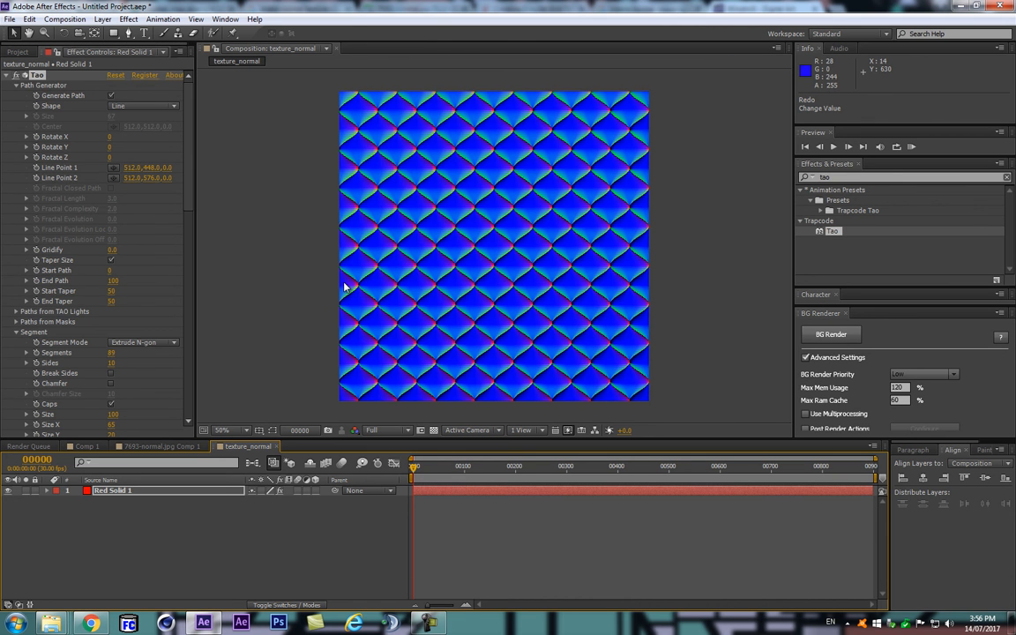
- Redo the undone changes to restore Camera 1 and the Tao segment settings
key(ctrl+shift+z)
key(ctrl+shift+z)
key(ctrl+shift+z)
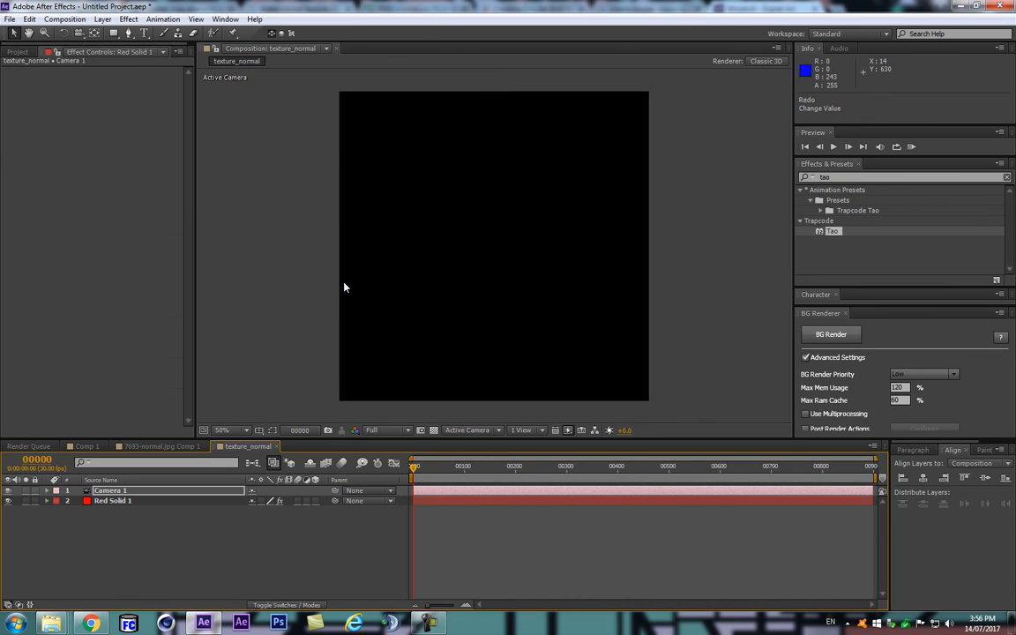
key(ctrl+shift+z)
key(ctrl+shift+z)
key(ctrl+shift+z)
key(ctrl+shift+z)
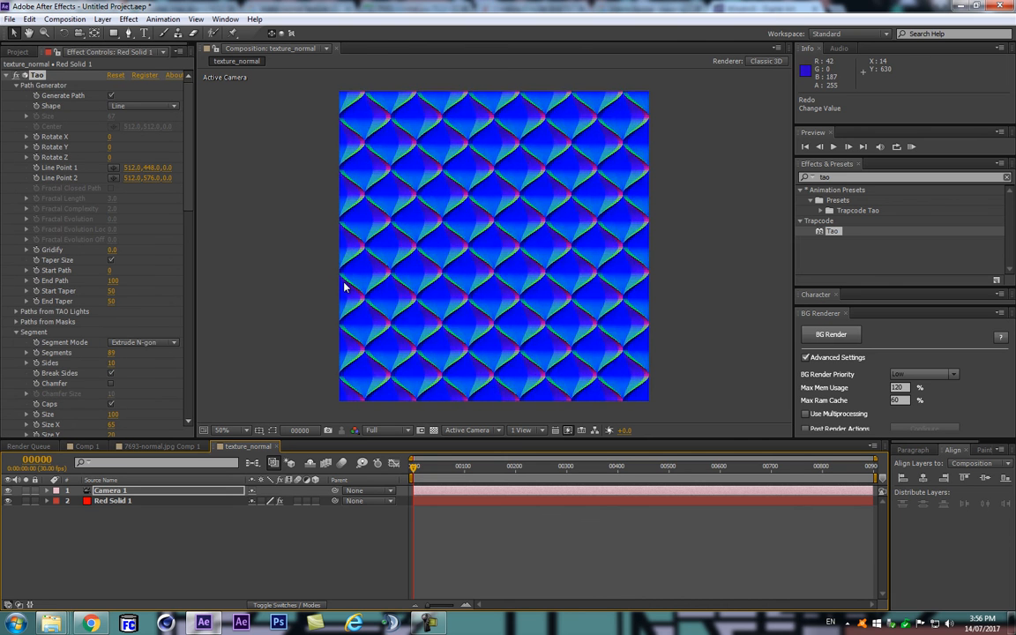
key(ctrl+shift+z)
key(ctrl+shift+z)
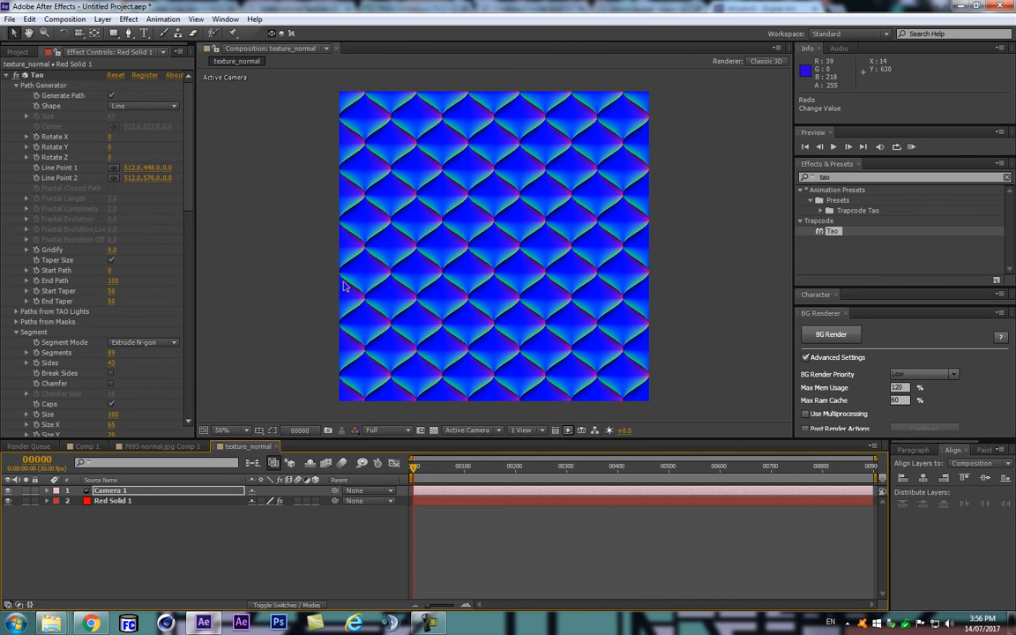
key(ctrl+shift+z)
key(ctrl+shift+z)
key(ctrl+shift+z)
- Reveal the Position property of Camera 1 and set its Z value to -64000
click(216, 492)
key(p)
click(301, 501)
text(-64000)
key(Return)
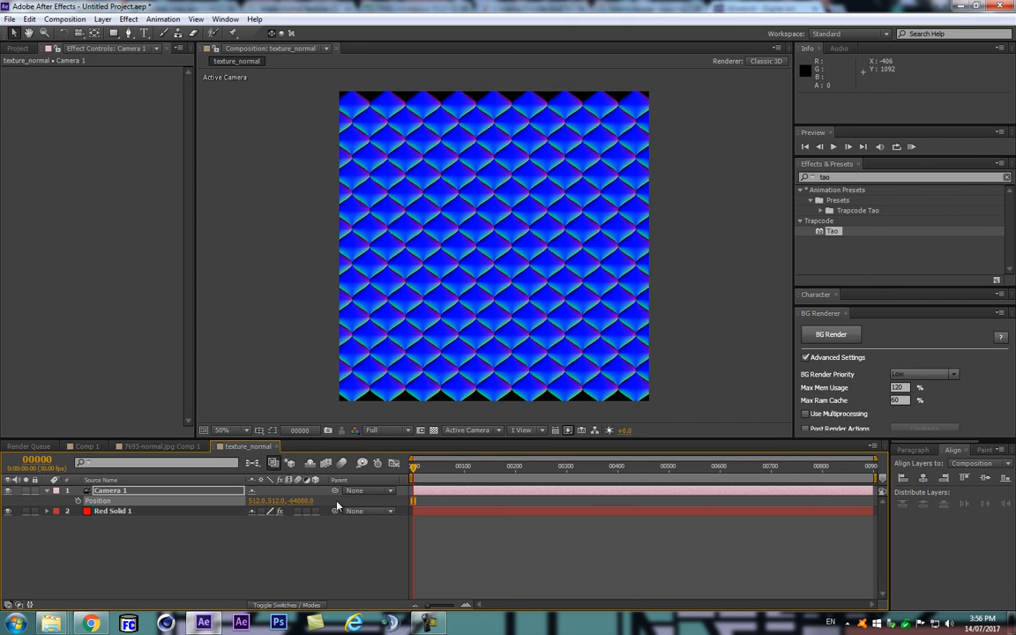
- Move Camera 1 closer to the pattern by adjusting its Z position to about -59923
drag(306, 501, 307, 501)
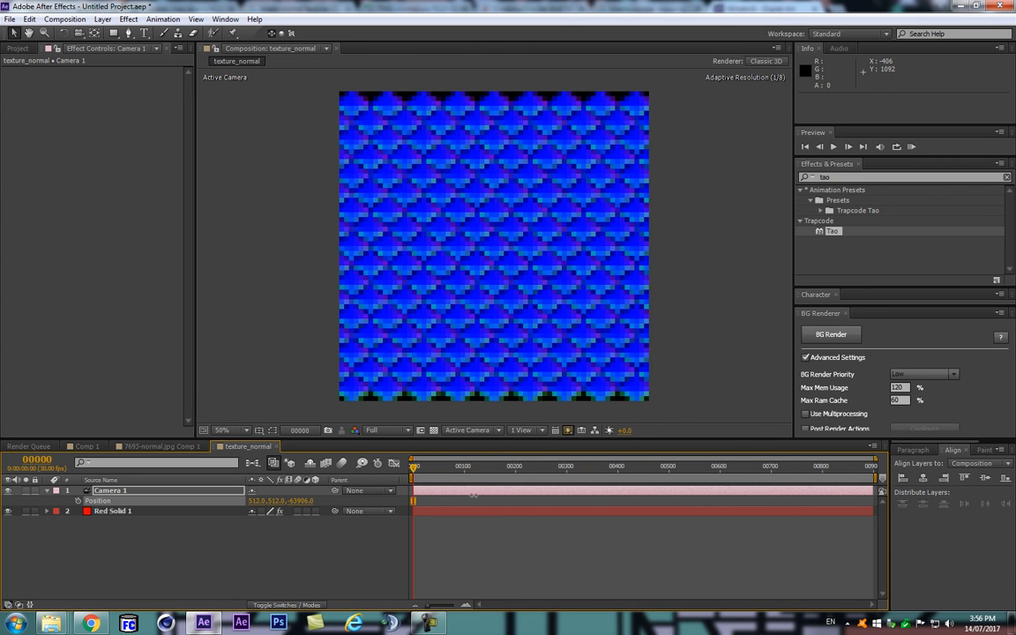
drag(480, 493, 480, 493)
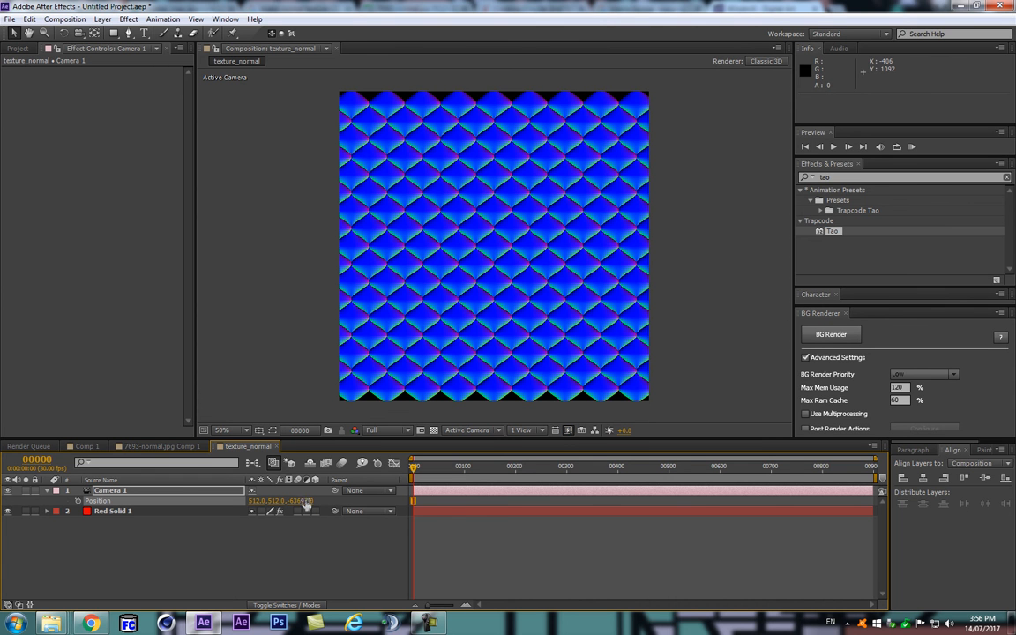
drag(305, 501, 482, 493)
drag(415, 494, 416, 494)
drag(300, 501, 390, 492)
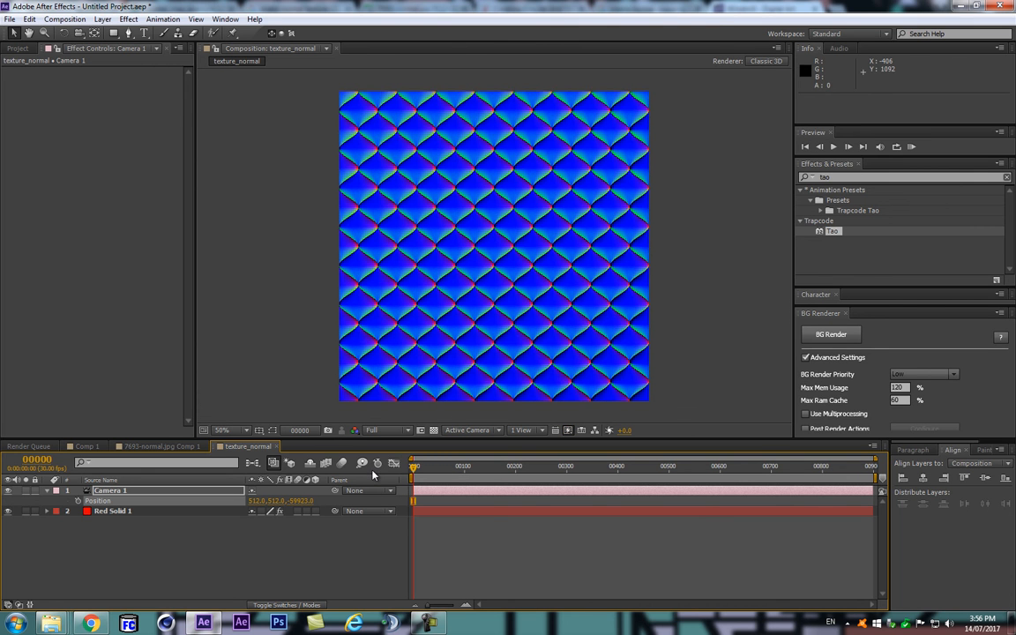
- Fine-tune Camera 1's Z position to about -58459, checking how the scales meet the composition edges
key(F5)
drag(332, 496, 334, 491)
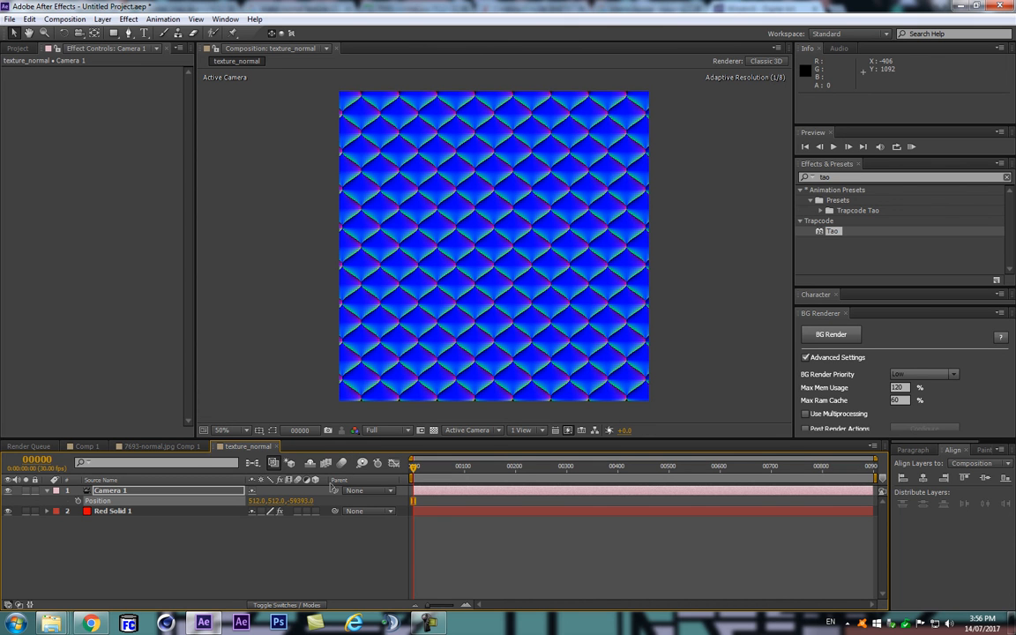
key(F5)
key(F5)
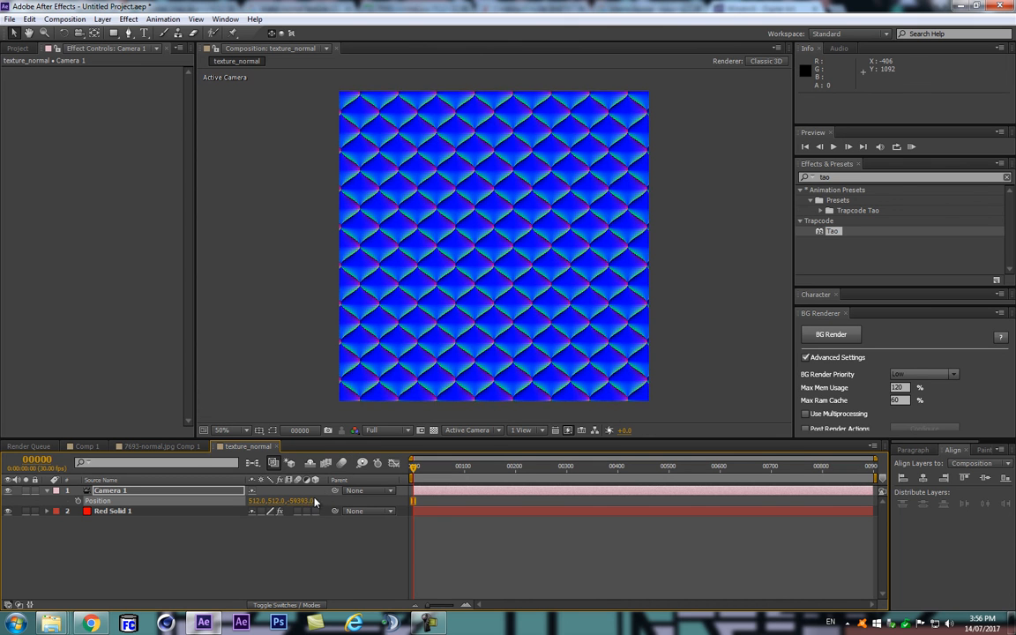
drag(308, 503, 329, 506)
scroll(520, 270, up, 2)
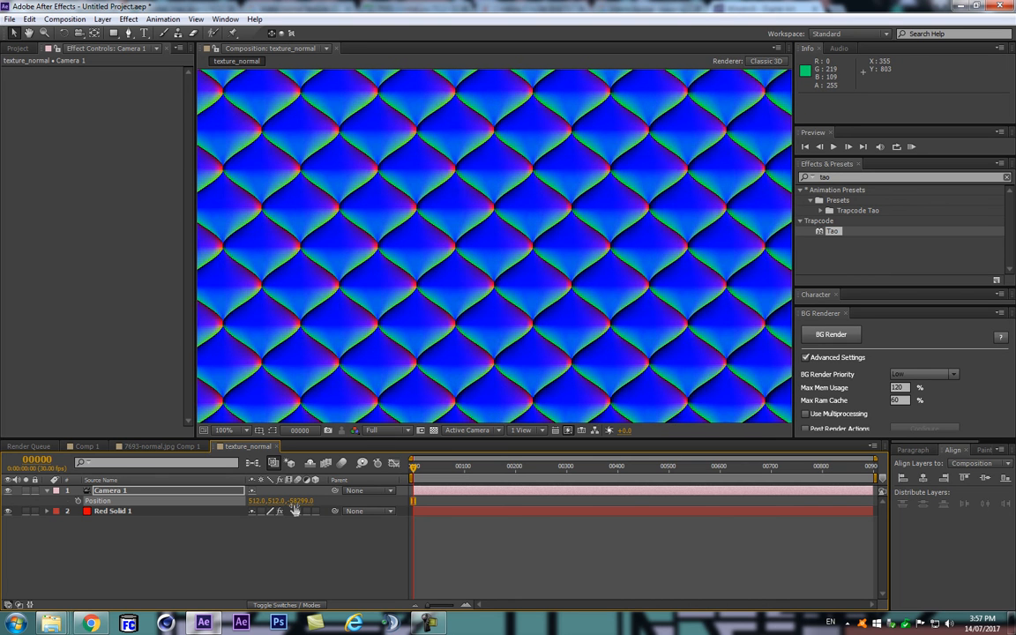
drag(298, 504, 289, 505)
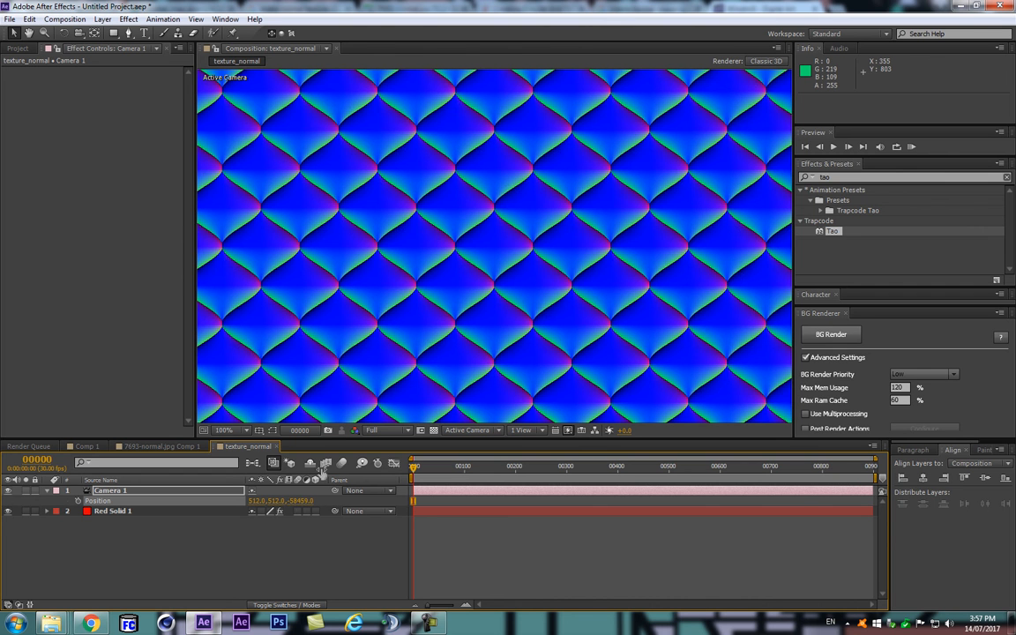
key(comma)
key(comma)
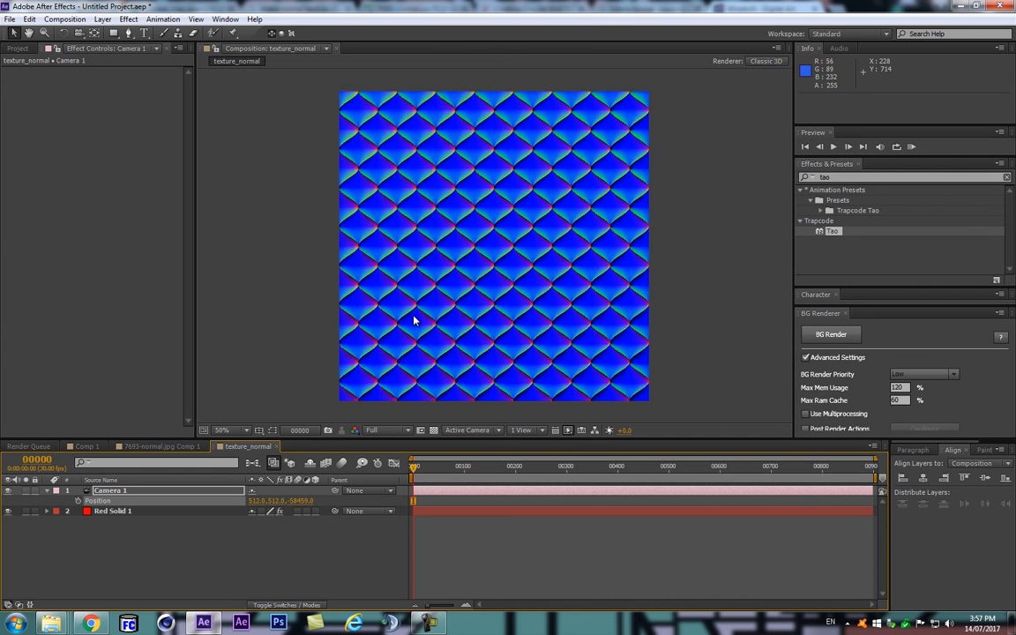
- Try Z positions of -58000 and -59000 for Camera 1
click(299, 500)
text(-58000)
key(Return)
click(298, 500)
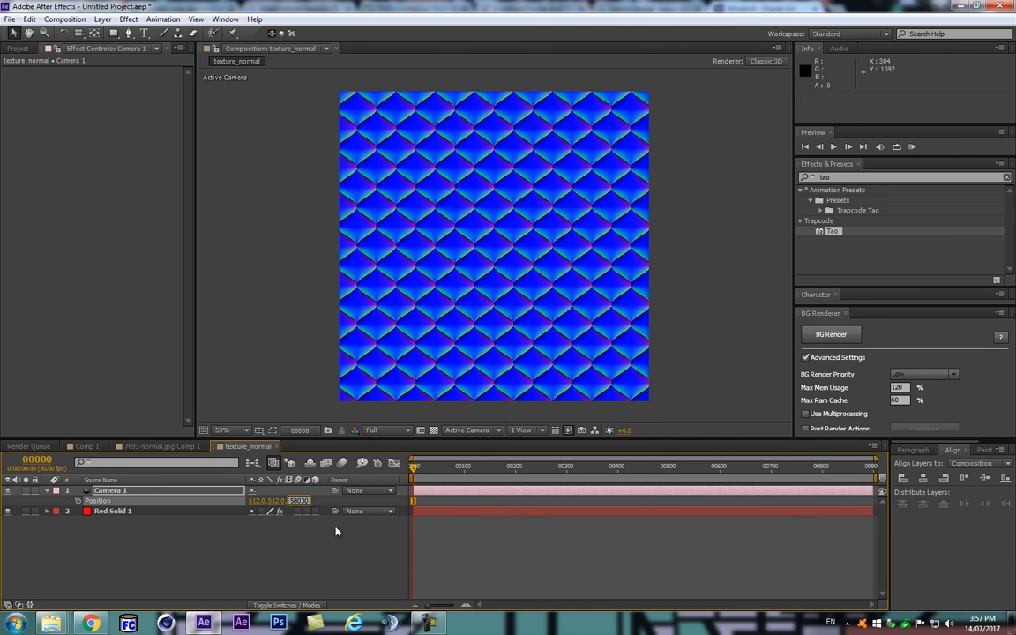
text(9)
key(Return)
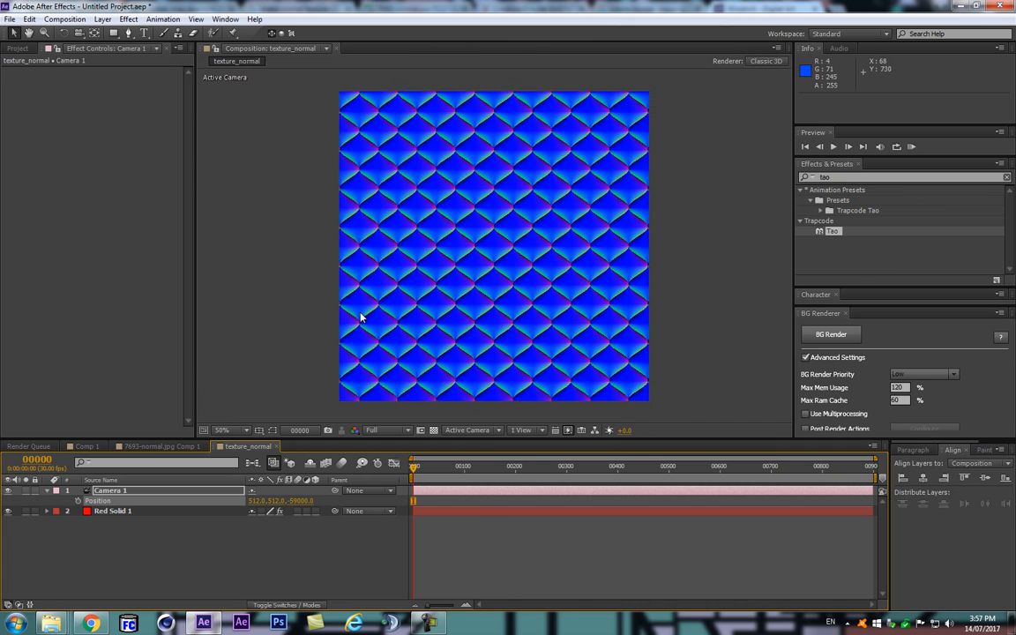
- Set Camera 1's Z position to -58500
click(297, 500)
text(8500)
key(Return)
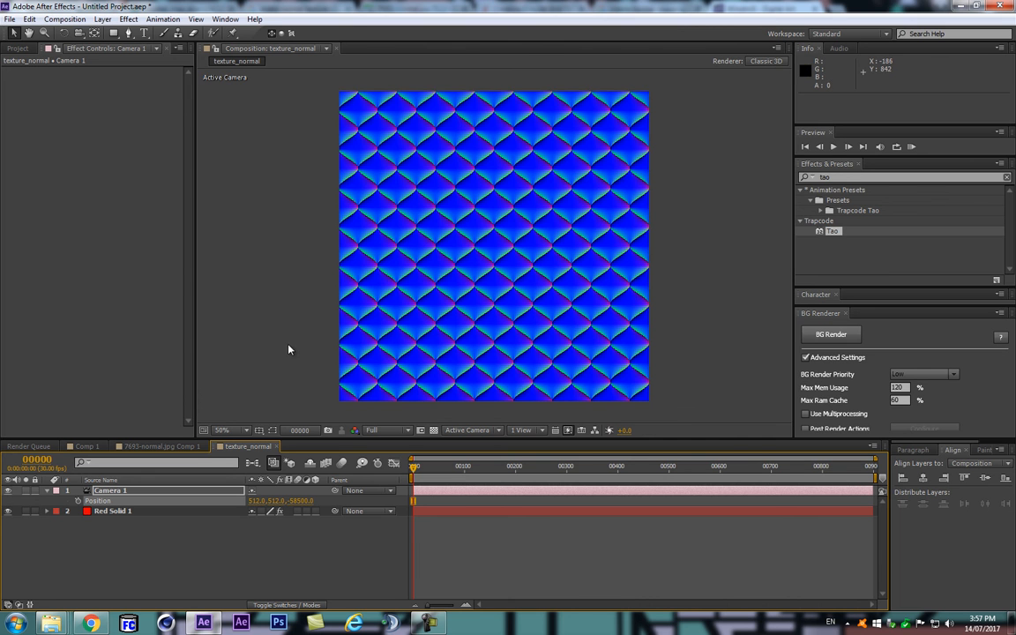
- Inspect the pattern's edges up close and try a Z position of -58800 for Camera 1
key(slash)
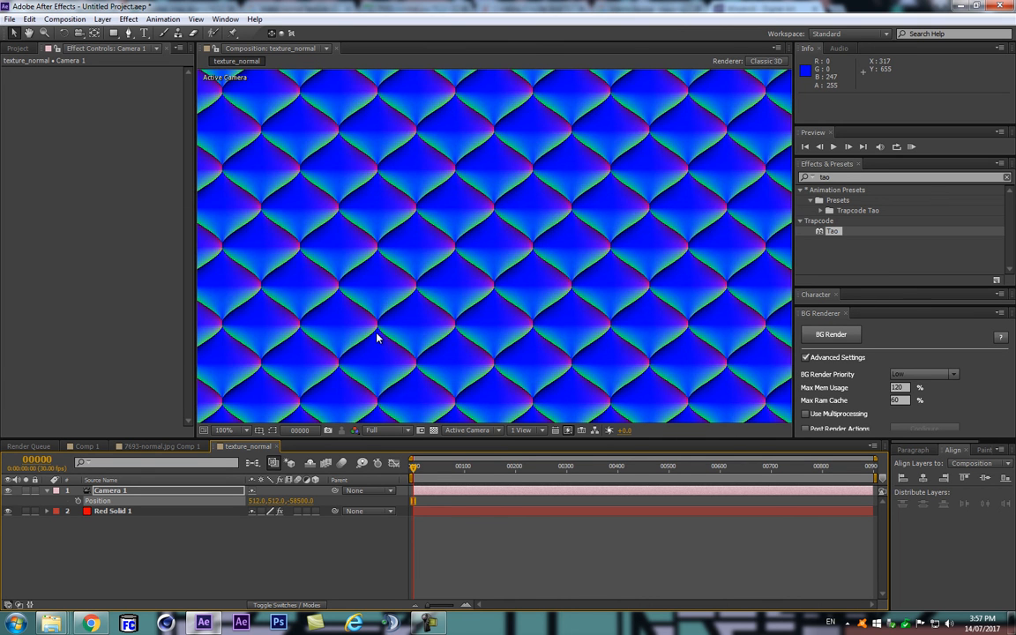
scroll(377, 338, down, 1)
scroll(374, 340, up, 1)
drag(209, 393, 582, 281)
click(298, 501)
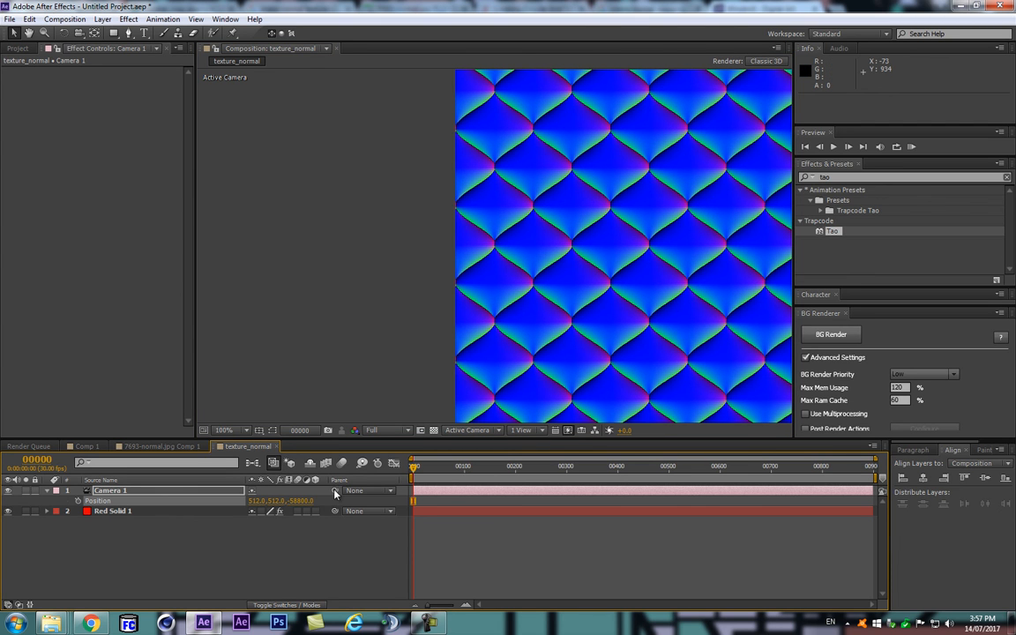
- Set Camera 1's Z position to -58750 and check how the scales meet the composition edges
click(303, 502)
text(75)
key(Return)
key(space)
drag(528, 174, 389, 384)
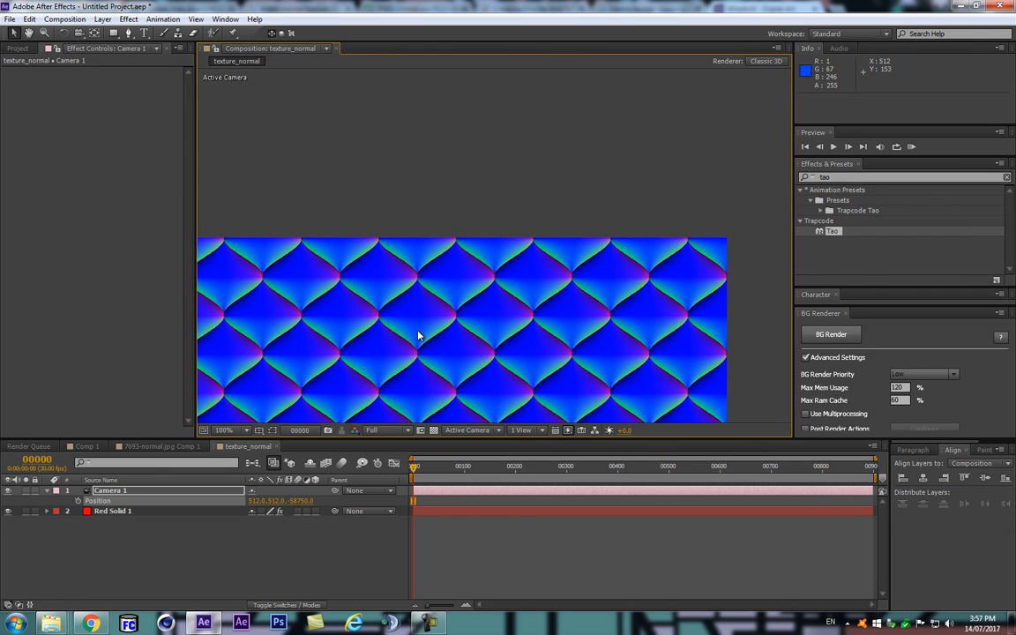
key(comma)
key(space)
drag(454, 370, 478, 212)
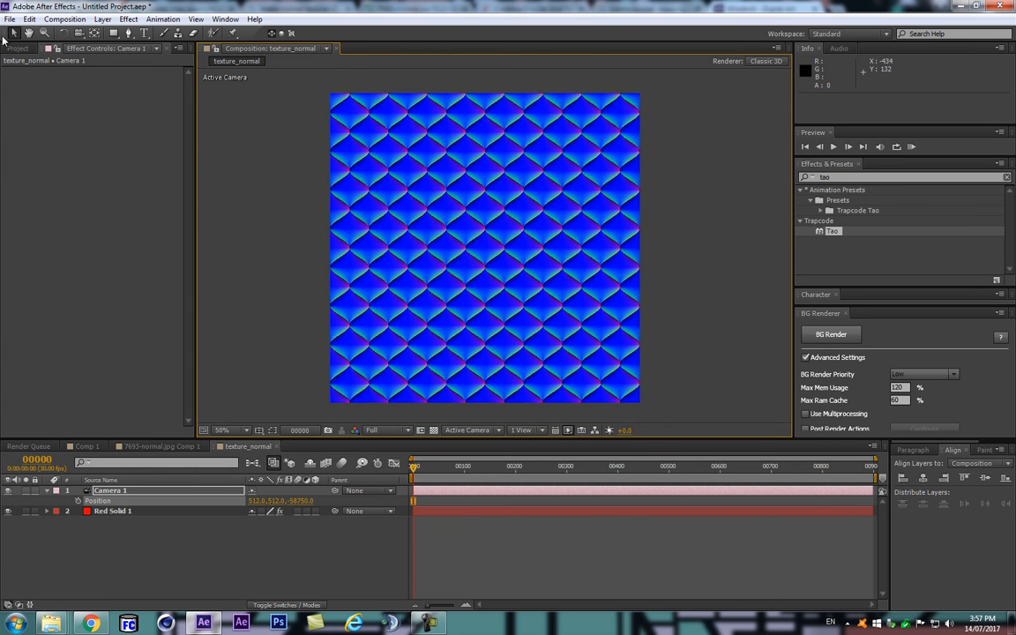
- Create a new composition from texture_normal and set the nested layer's scale to 50%
click(18, 48)
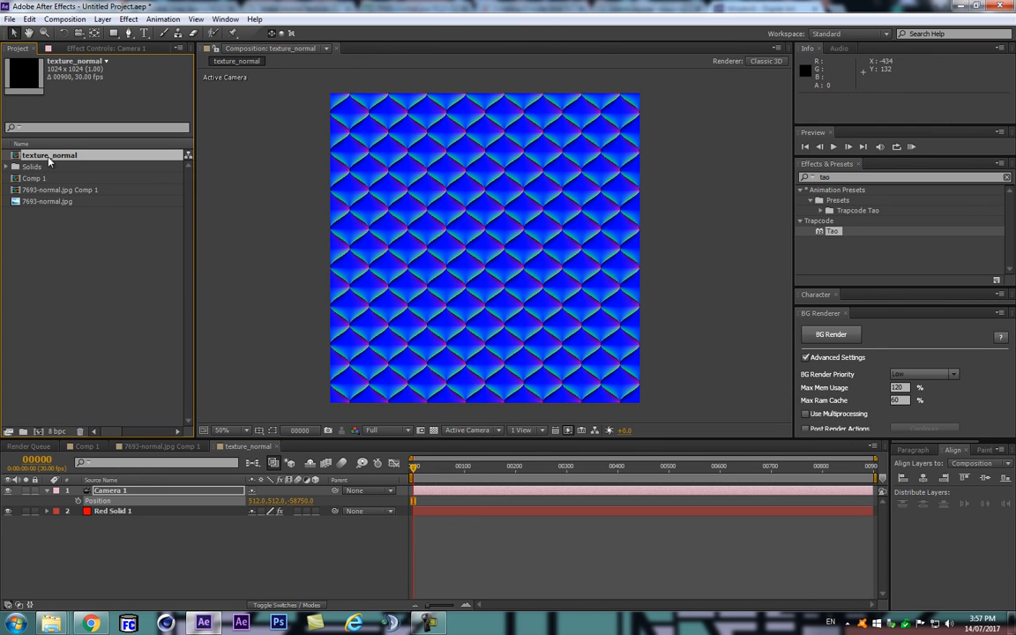
drag(48, 157, 38, 430)
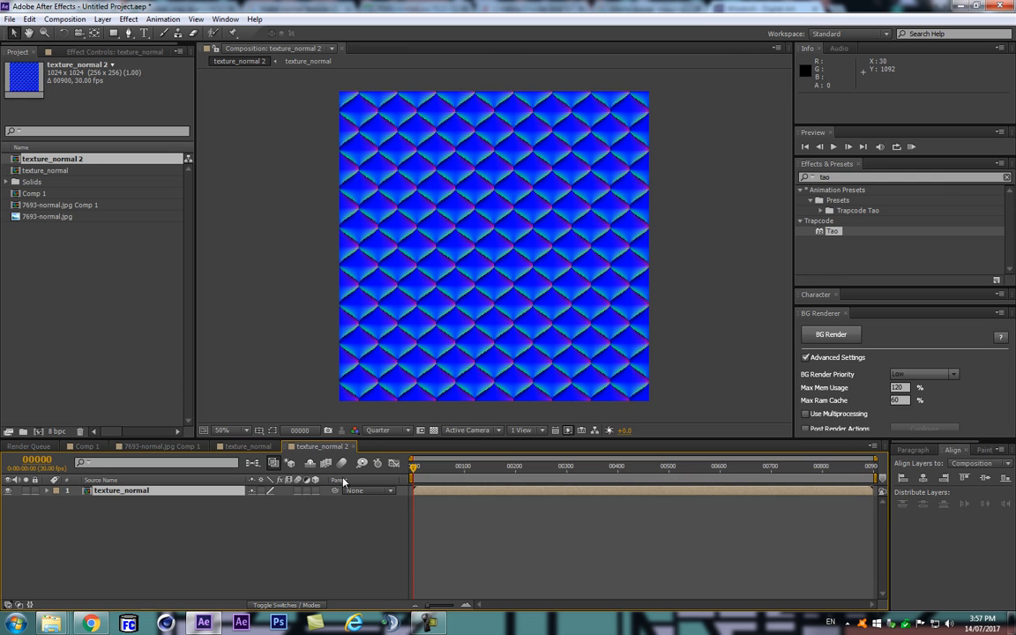
key(s)
click(294, 501)
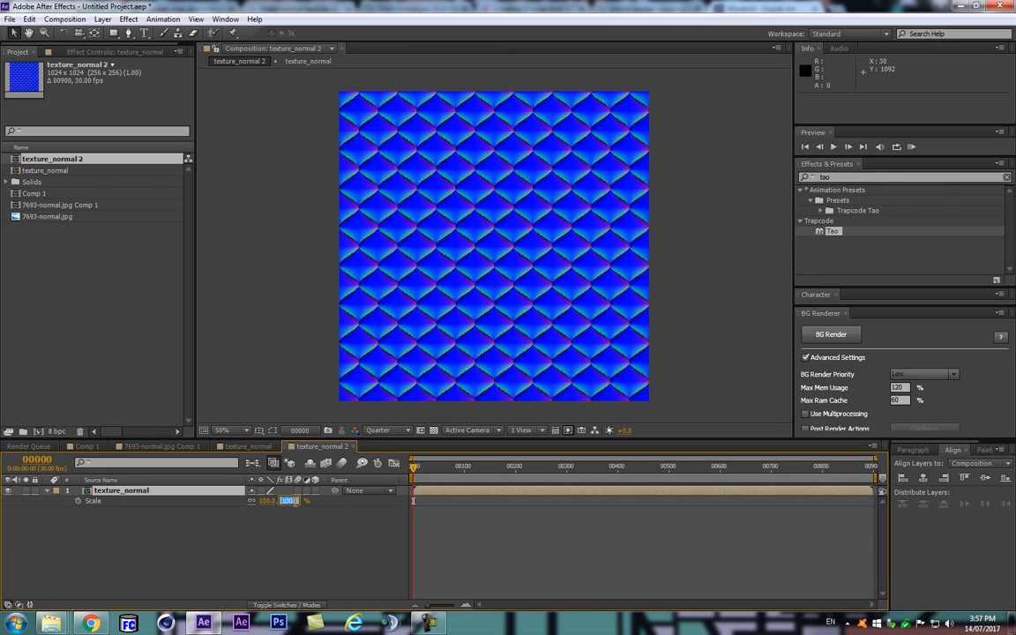
text(50)
key(Return)
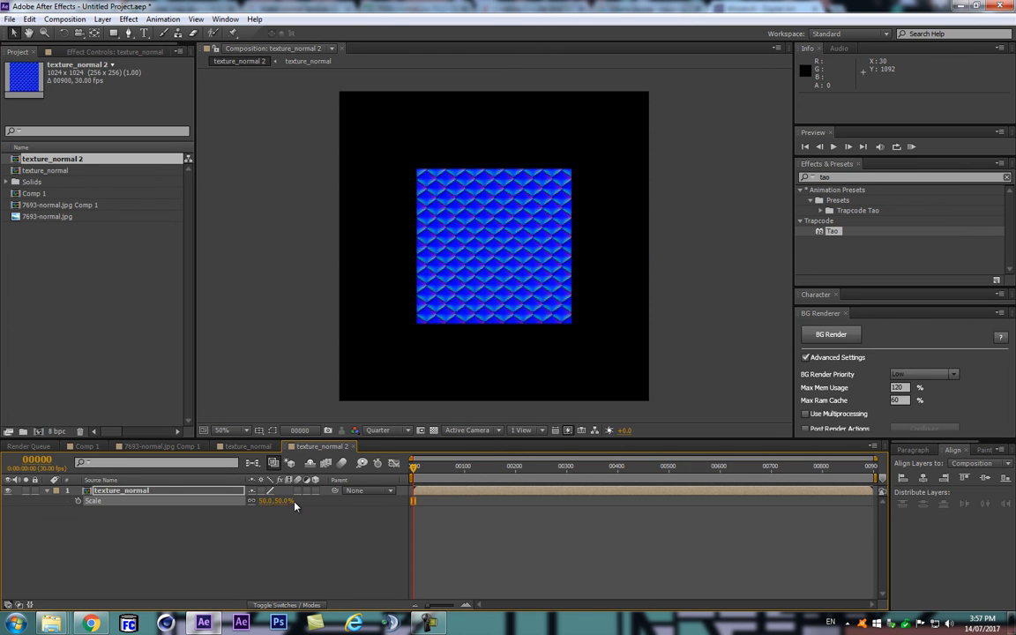
key(Return)
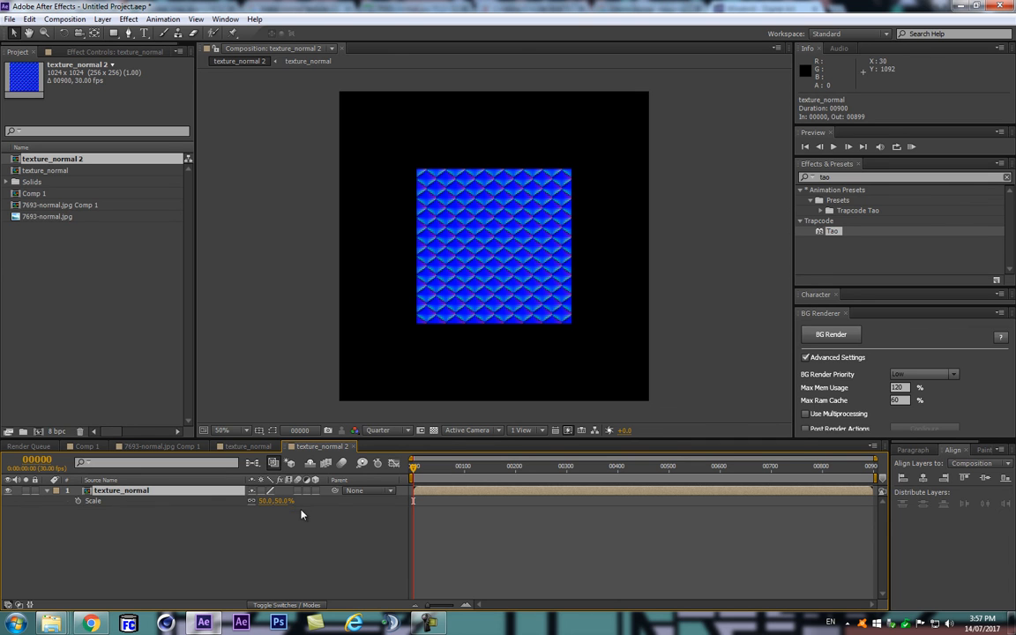
- Apply CC RepeTile to the texture_normal layer, expanding it 601 right, 702 left, 907 down and 785 up
key(ctrl+5)
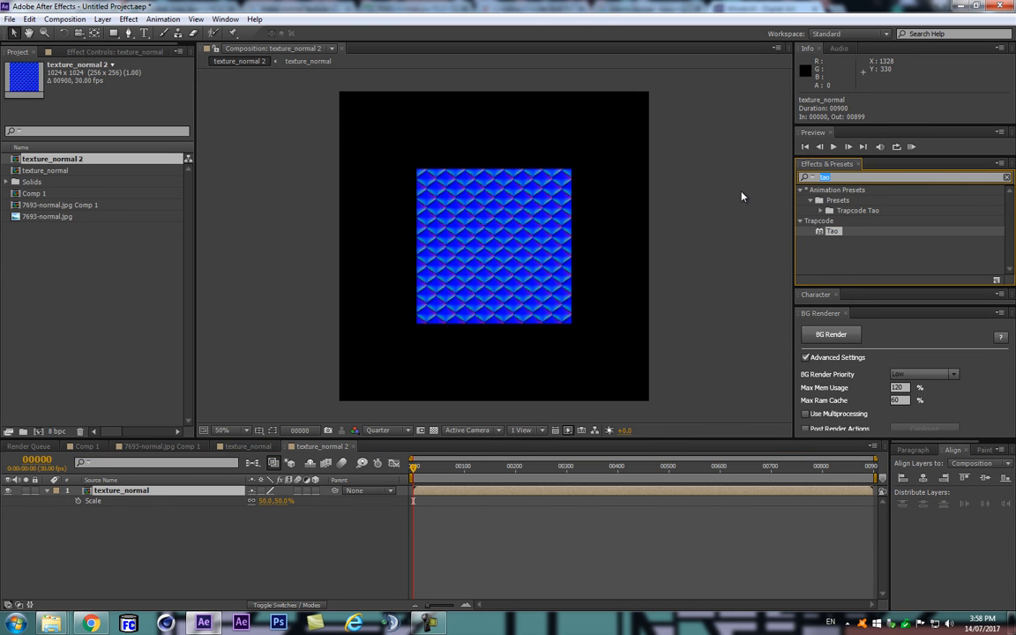
text(cc re)
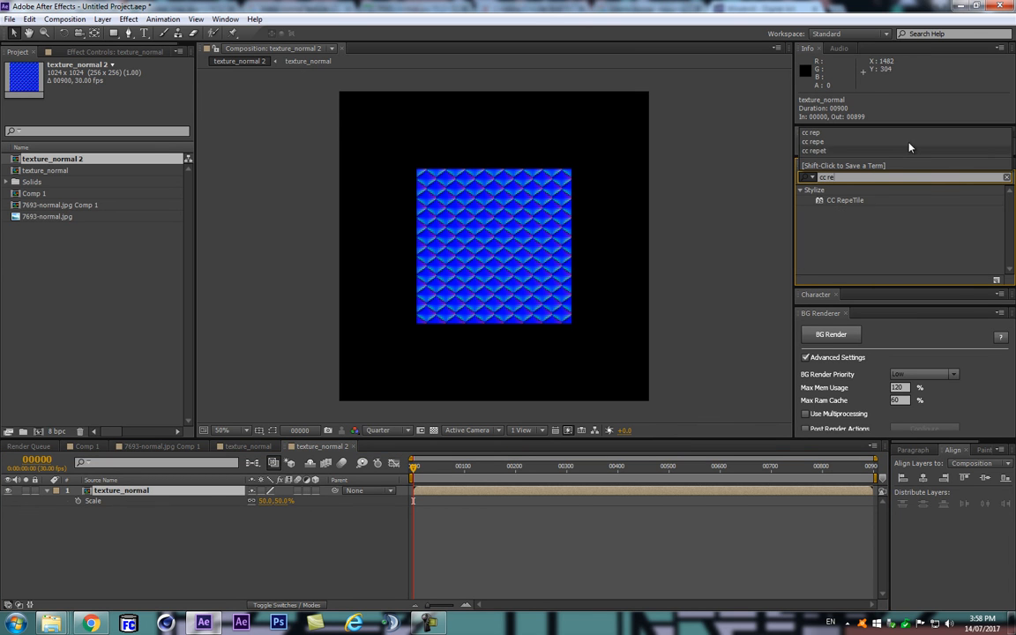
drag(857, 202, 123, 492)
drag(109, 85, 65, 125)
drag(112, 94, 468, 86)
drag(109, 121, 510, 143)
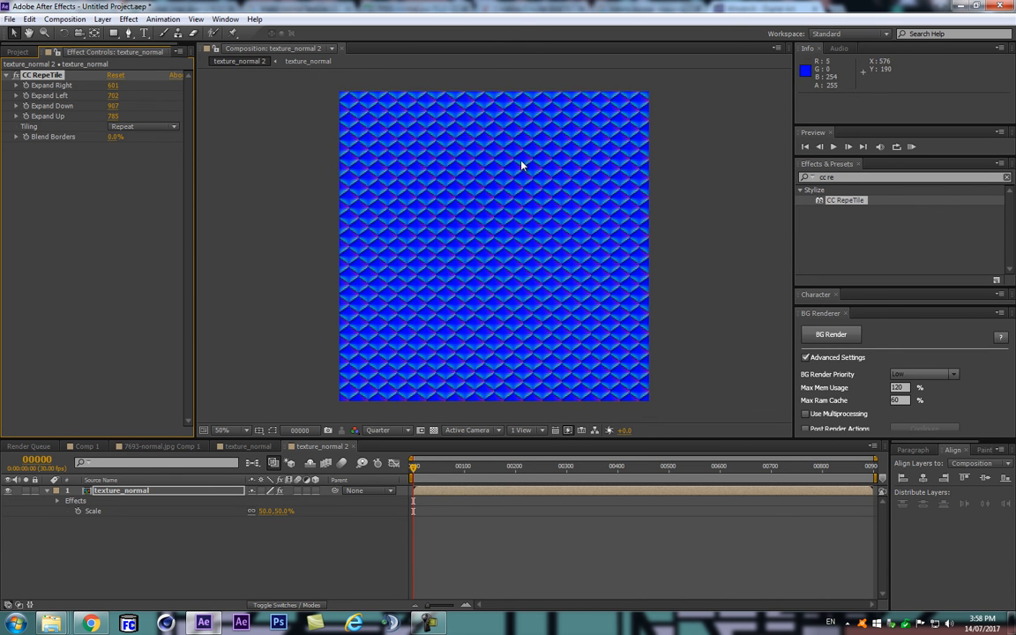
- Set the preview resolution of the texture_normal 2 composition to Full
scroll(504, 234, up, 1)
click(388, 430)
click(386, 460)
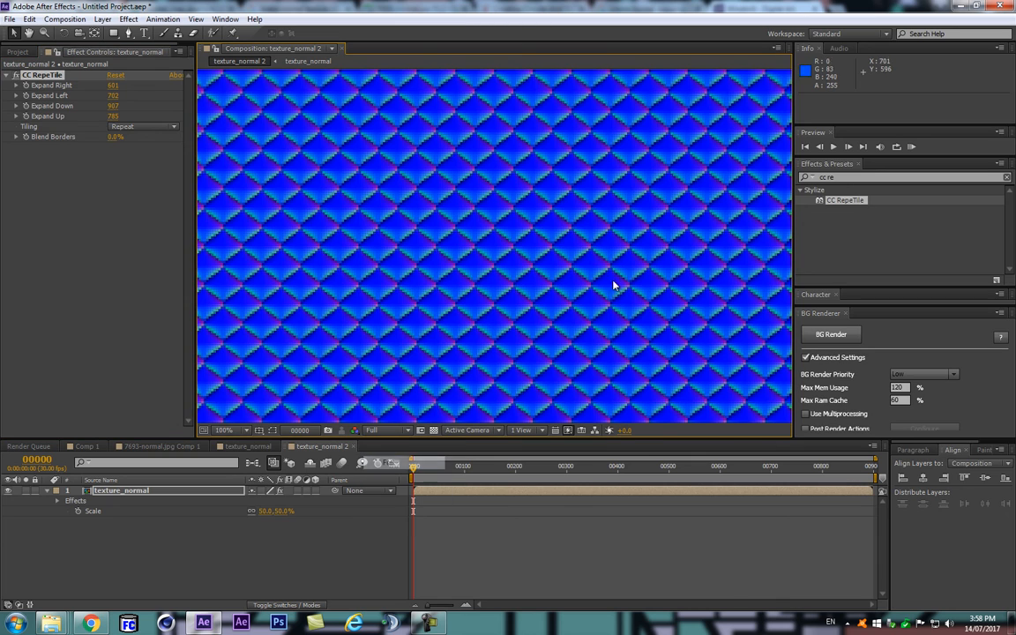
- Examine the tiled scale pattern at several magnifications for visible seams between the repeats
scroll(533, 265, up, 2)
scroll(531, 263, down, 6)
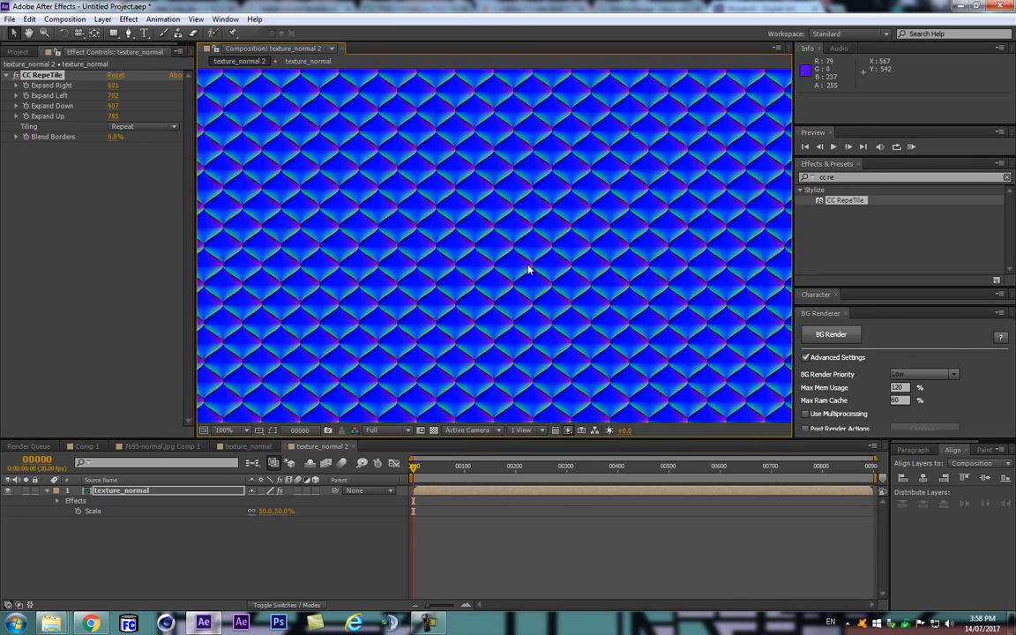
scroll(529, 272, up, 3)
drag(556, 245, 367, 319)
scroll(402, 295, up, 1)
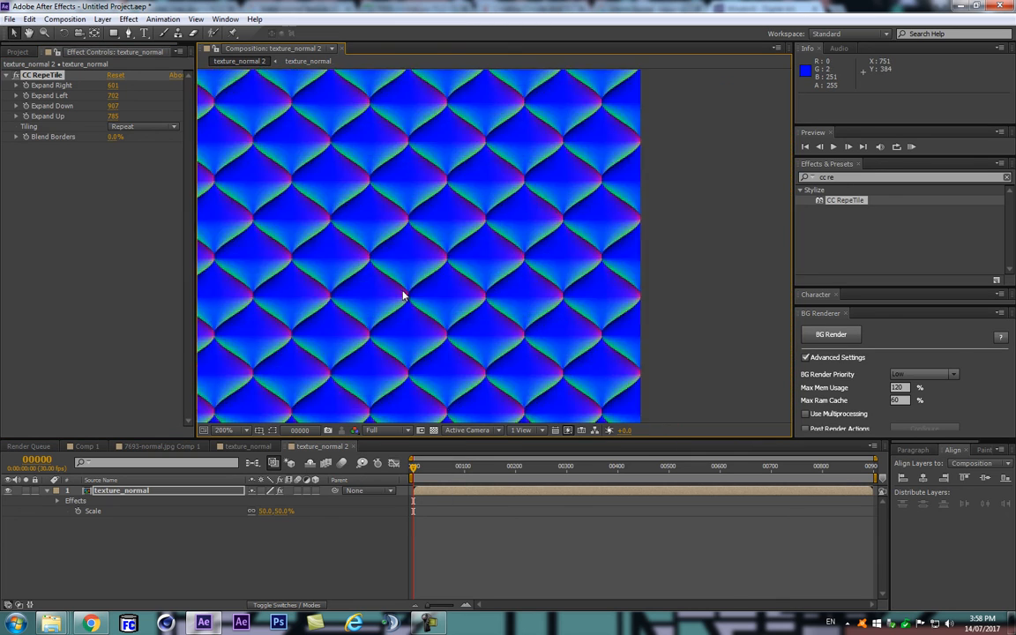
scroll(460, 251, down, 3)
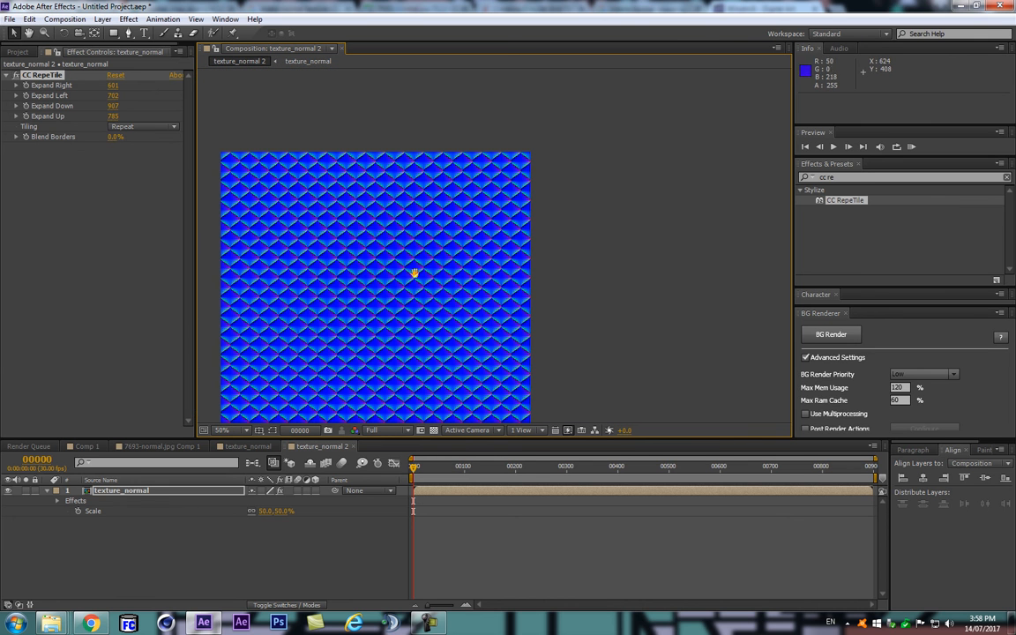
drag(427, 189, 472, 238)
key(v)
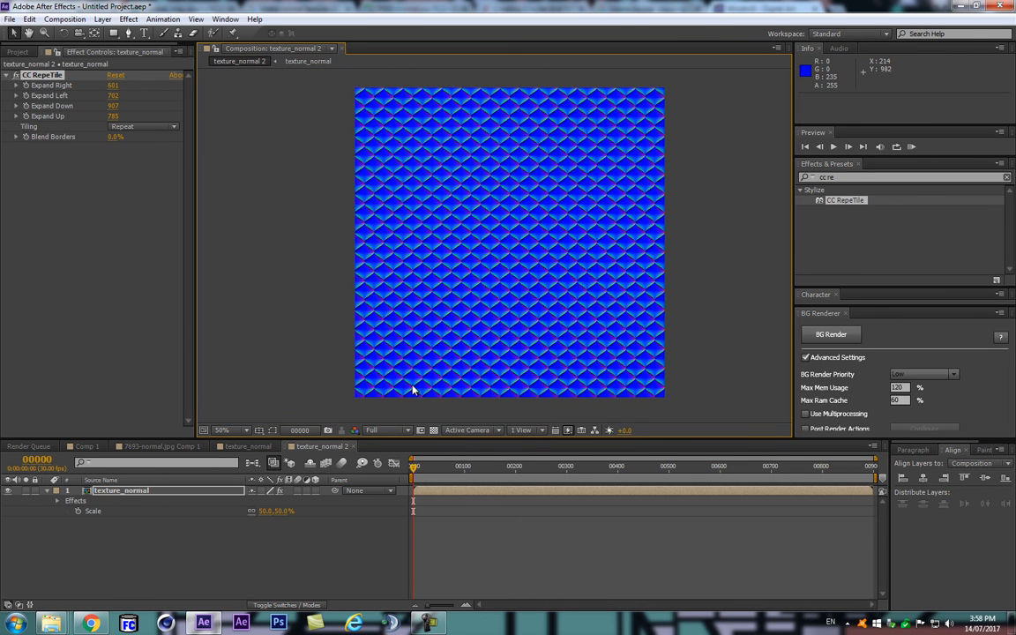
scroll(550, 350, up, 3)
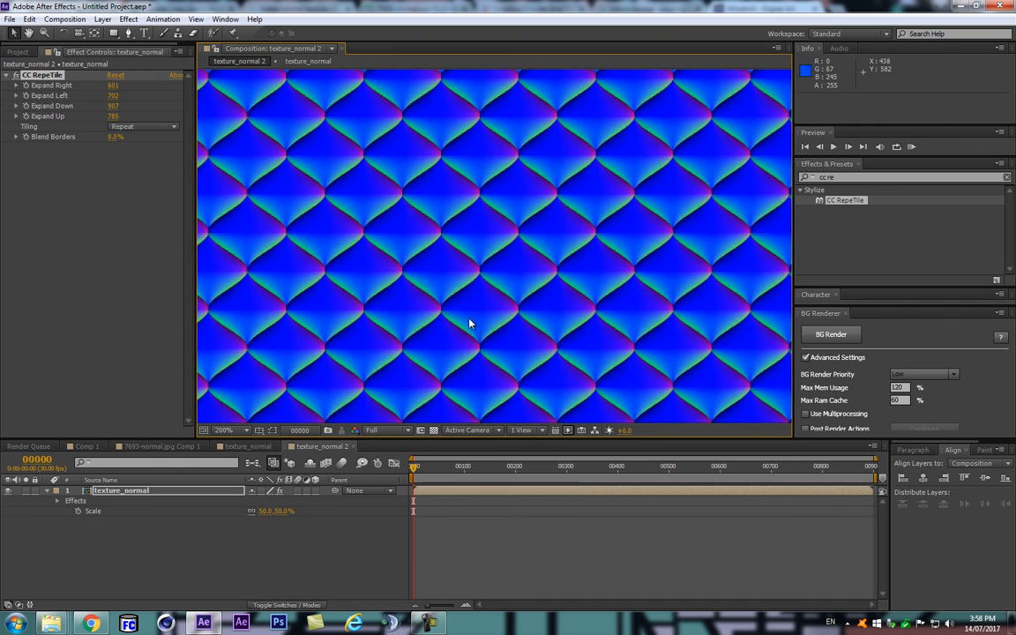
scroll(478, 339, down, 2)
scroll(475, 339, down, 2)
scroll(479, 342, up, 2)
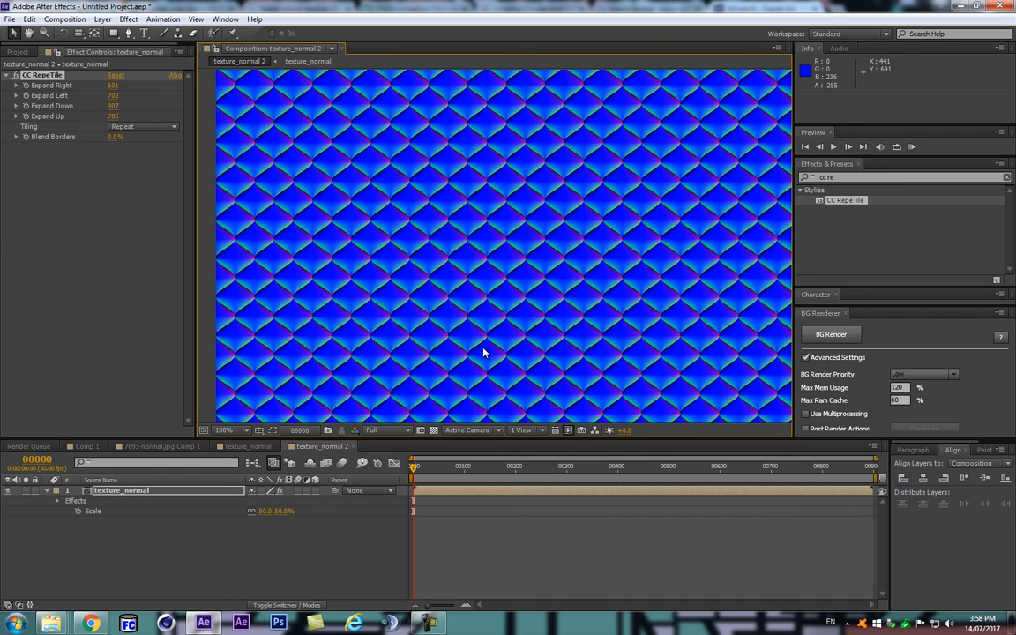
- Open the nested texture_normal composition and review the Tao settings on Red Solid 1
double_click(119, 493)
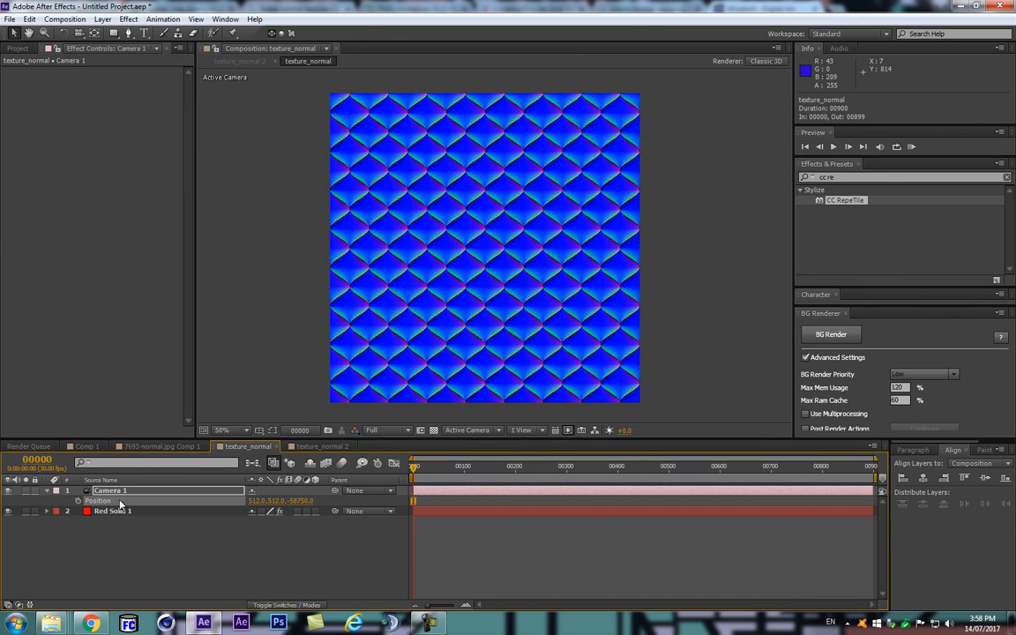
click(114, 512)
scroll(169, 345, down, 10)
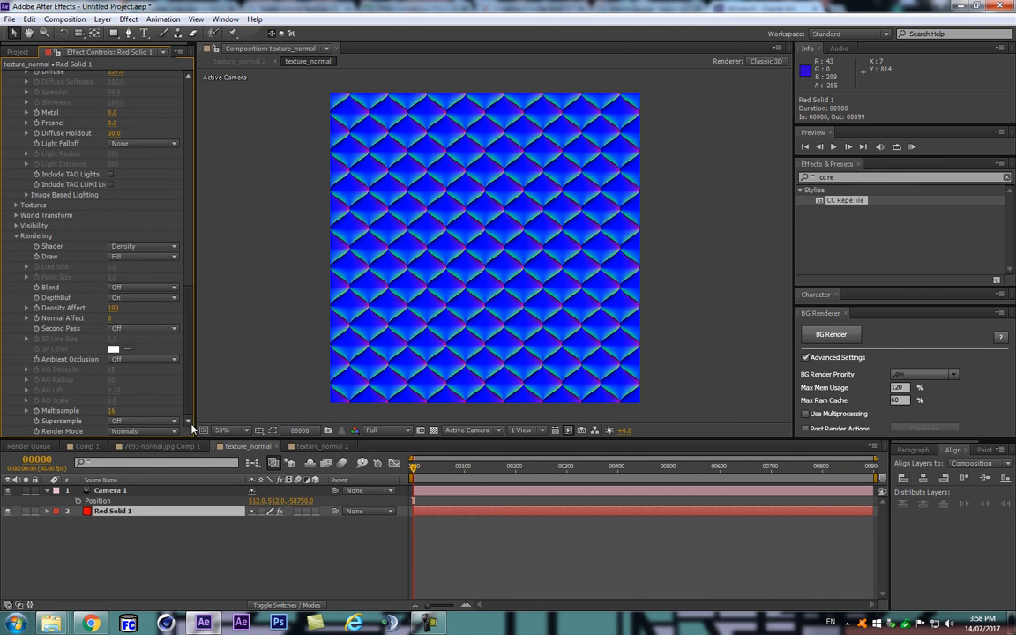
scroll(53, 238, up, 8)
scroll(67, 256, up, 10)
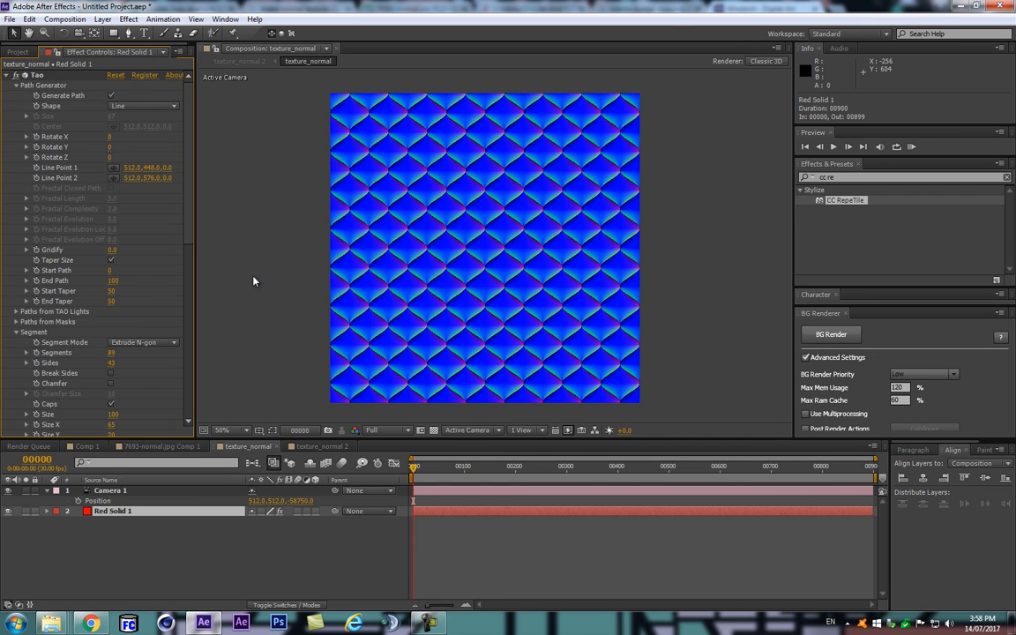
scroll(88, 353, down, 10)
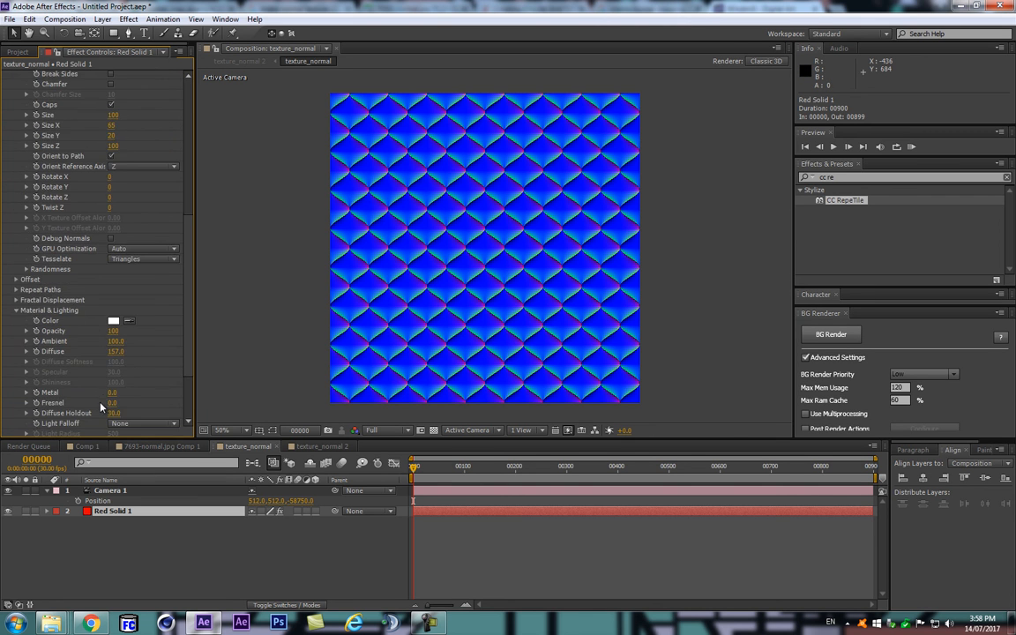
- Add a single adjustment layer above Camera 1 in texture_normal
click(105, 491)
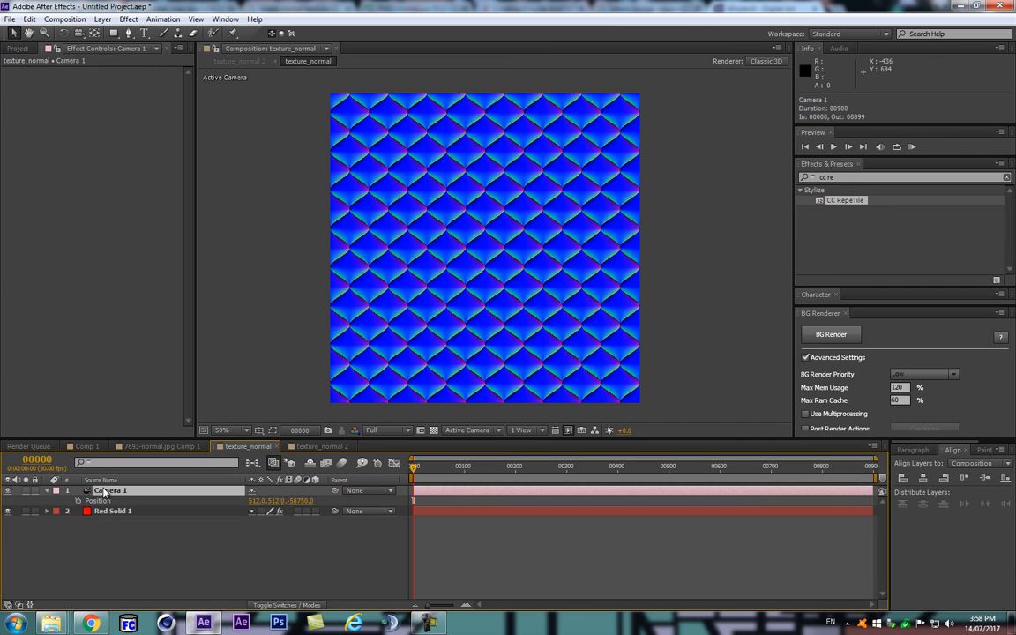
key(ctrl+0)
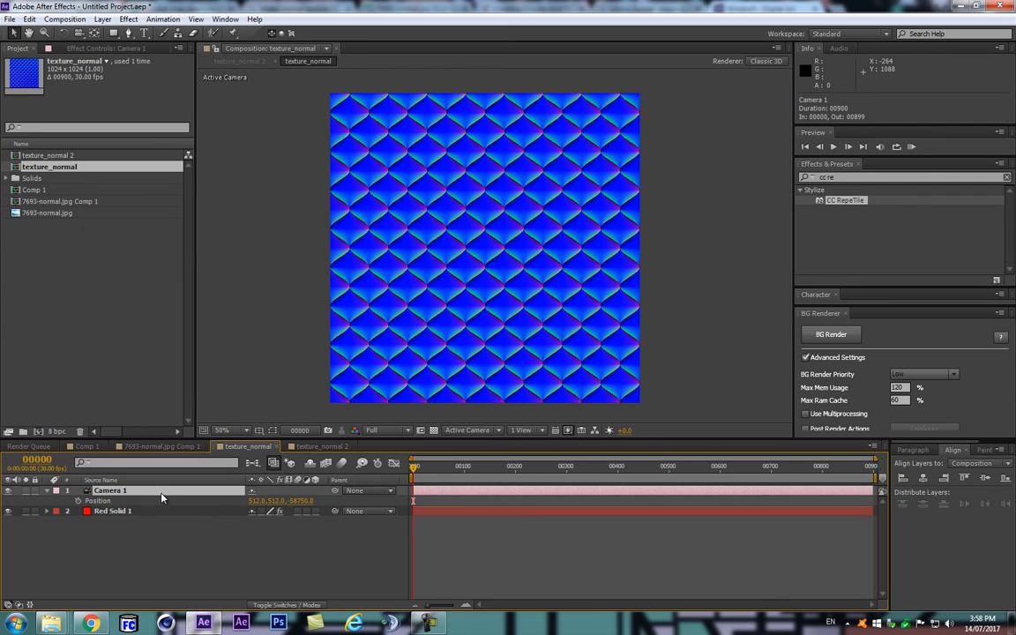
key(ctrl+alt+y)
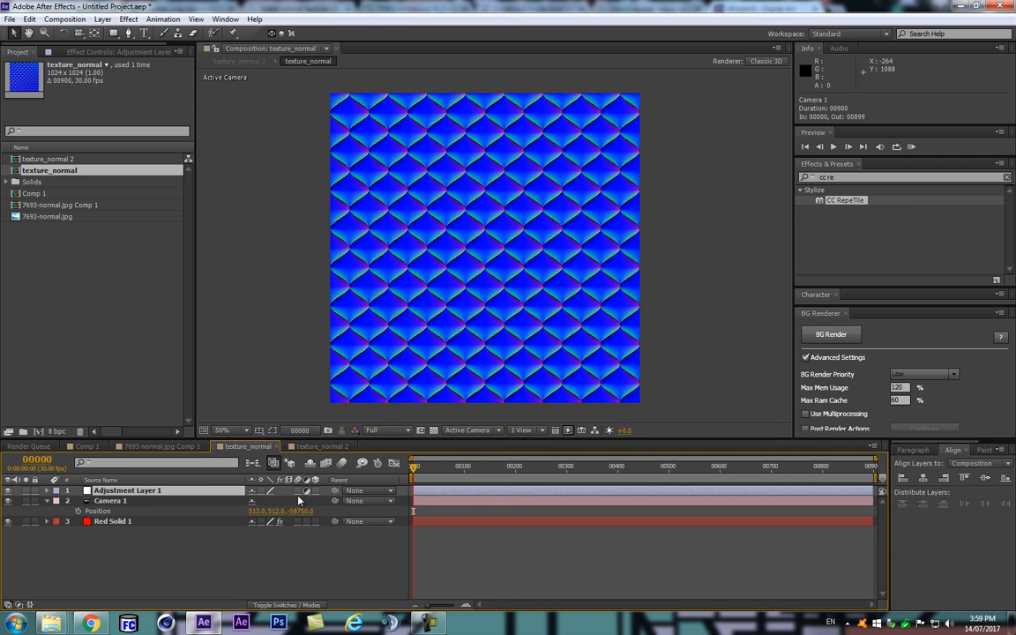
key(ctrl+alt+y)
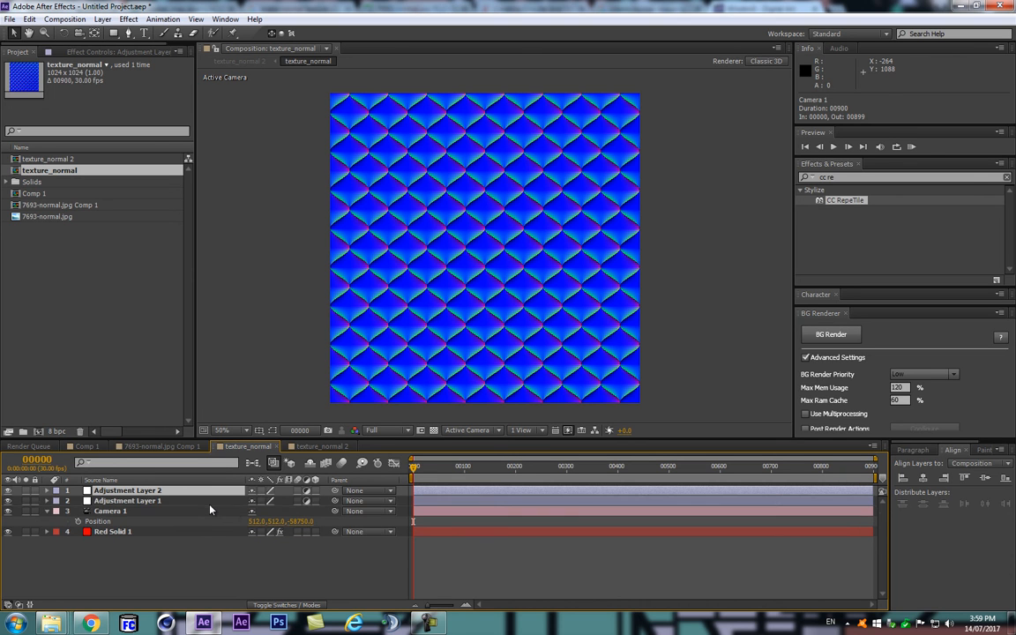
key(ctrl+z)
- Apply Hue/Saturation to the adjustment layer and set its Master Hue to 20°
click(820, 232)
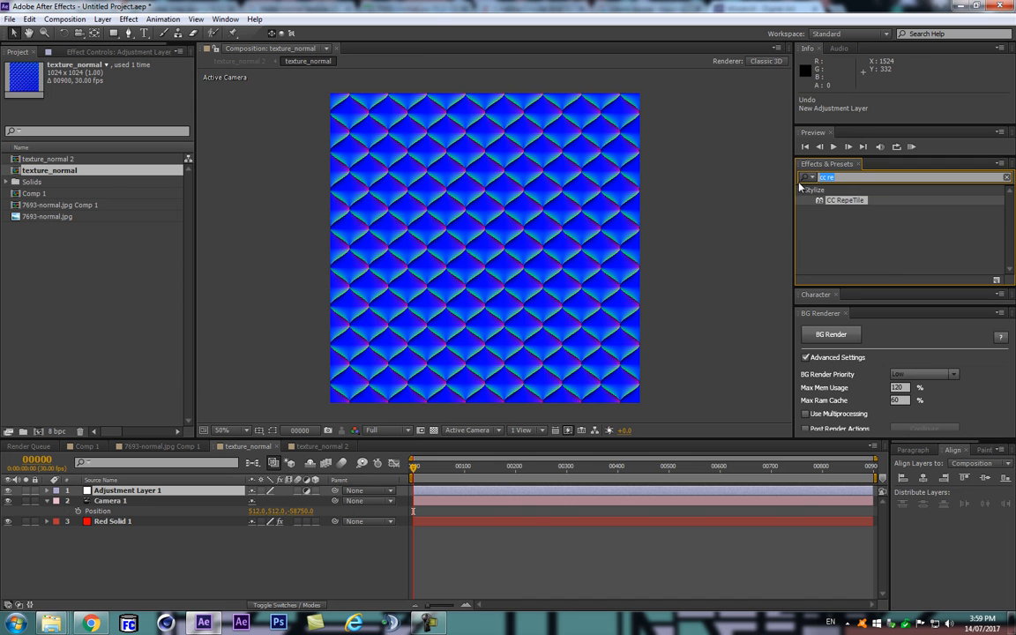
text(hue)
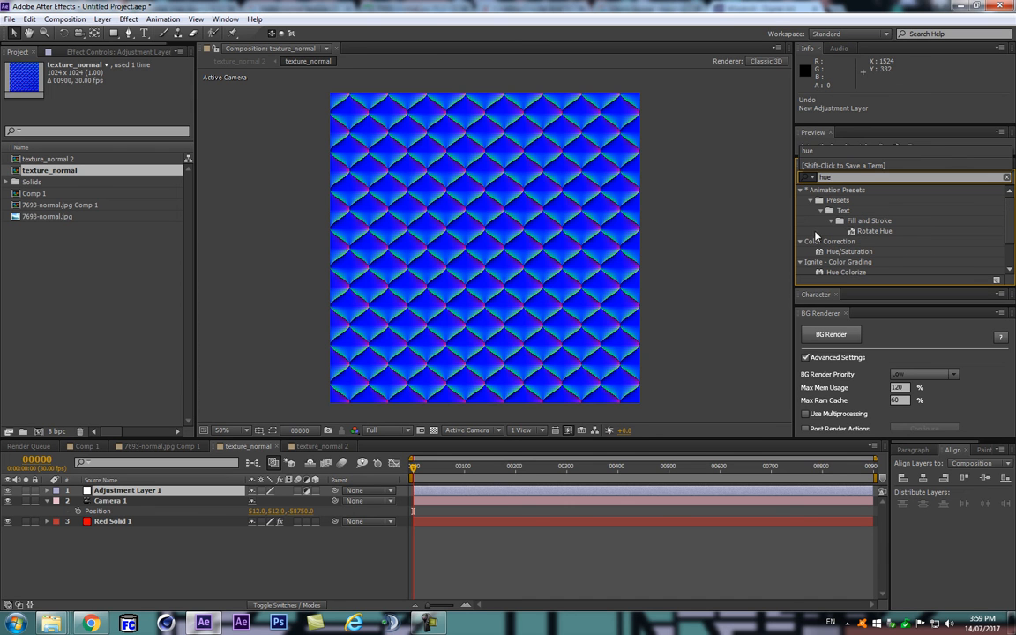
drag(833, 265, 180, 492)
drag(124, 143, 186, 178)
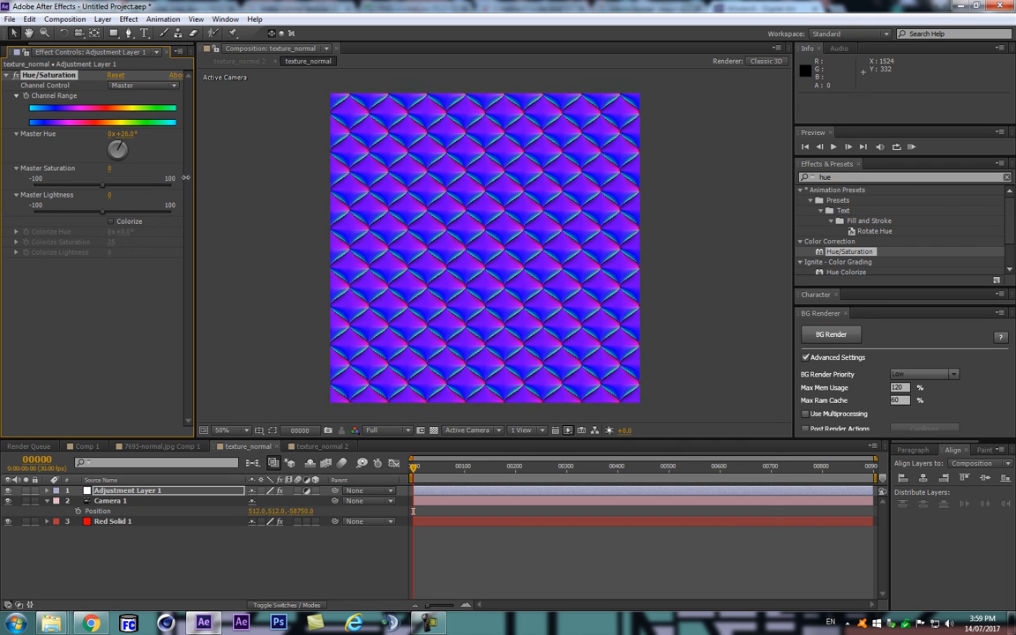
scroll(392, 266, up, 2)
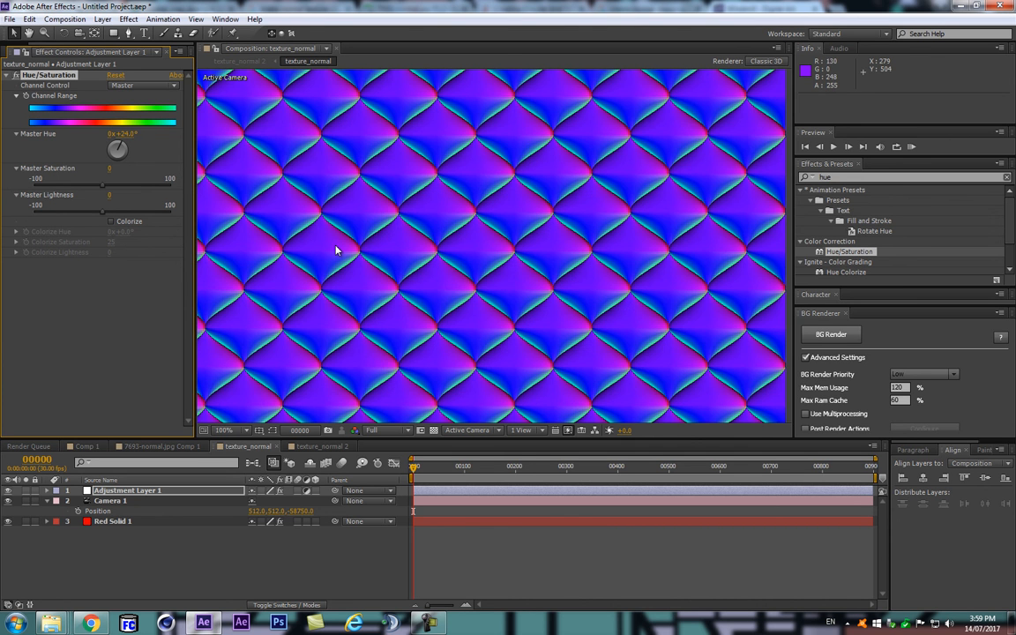
drag(134, 136, 131, 135)
- Check the recolored tiling in texture_normal 2 and set the adjustment layer's Master Hue to 44° in texture_normal
click(275, 463)
click(159, 465)
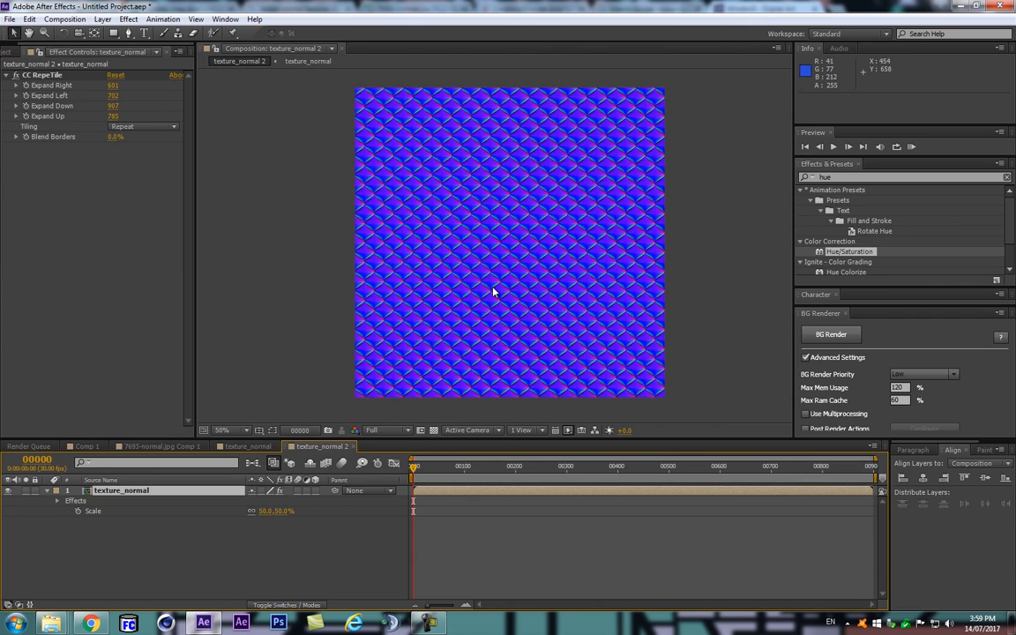
double_click(165, 492)
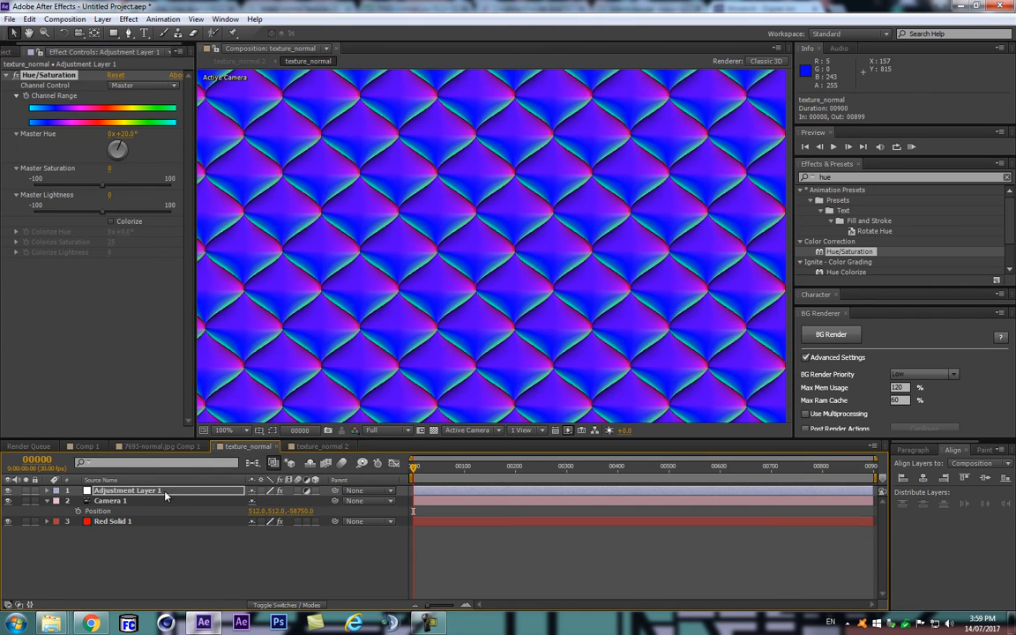
drag(129, 138, 146, 130)
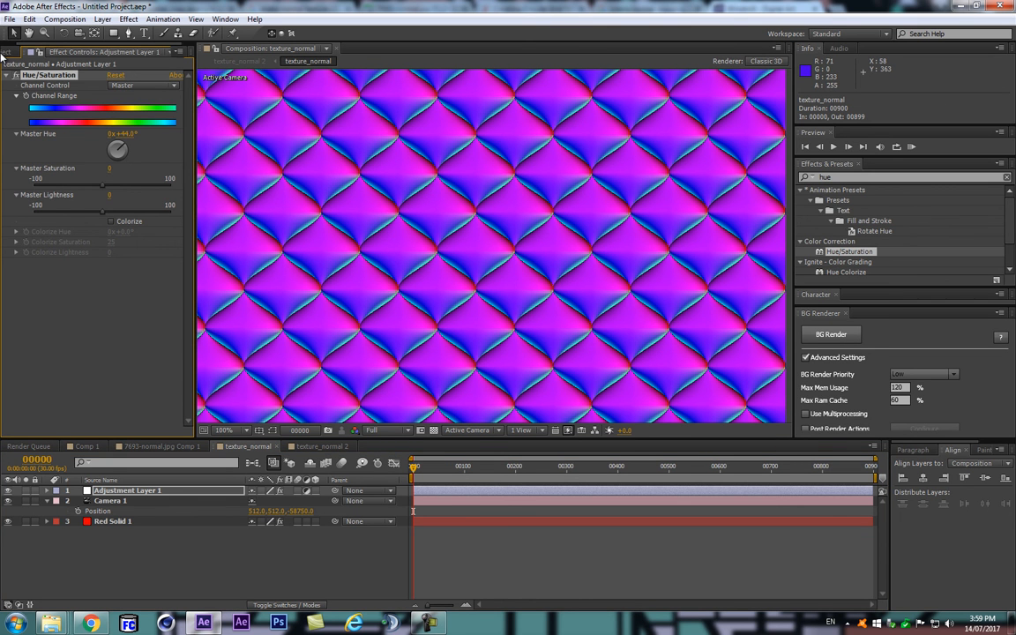
- Compare the colors of the 7693-normal.jpg Comp 1 reference with the tiled texture_normal 2 composition
click(3, 52)
click(35, 217)
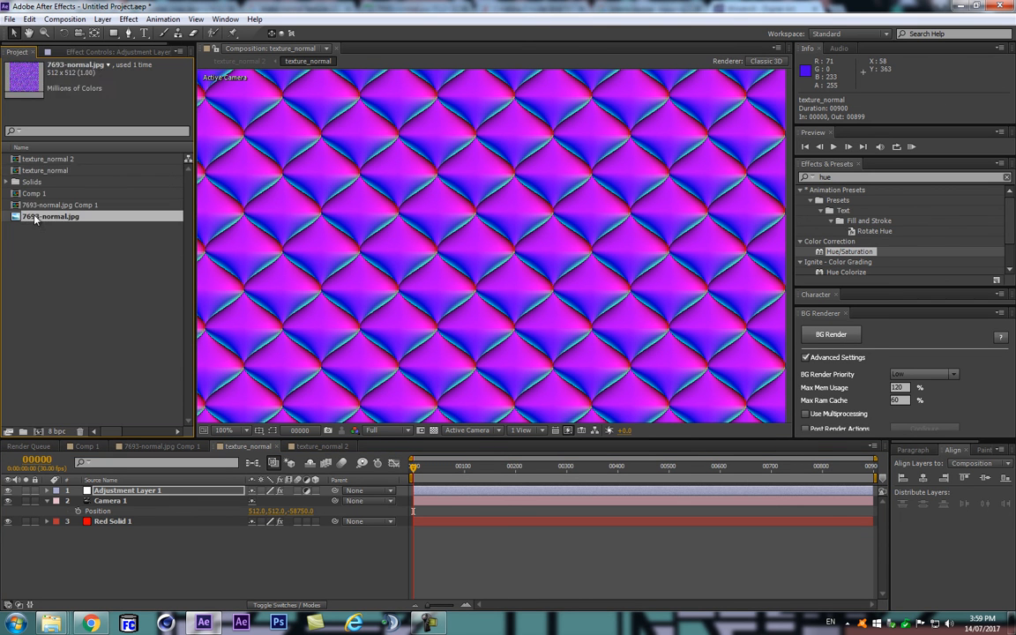
double_click(58, 203)
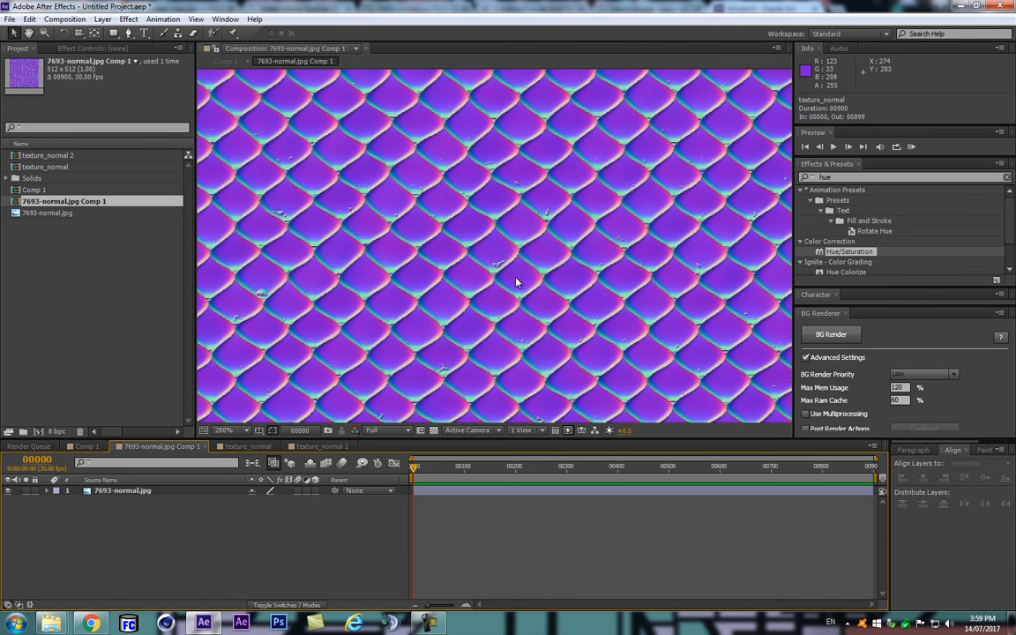
double_click(49, 155)
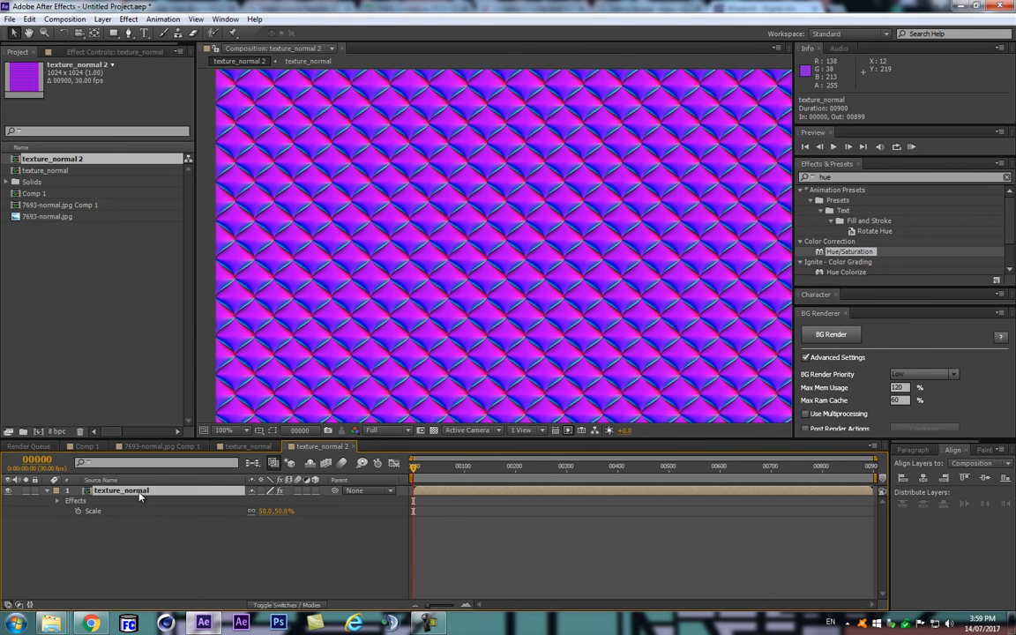
click(115, 52)
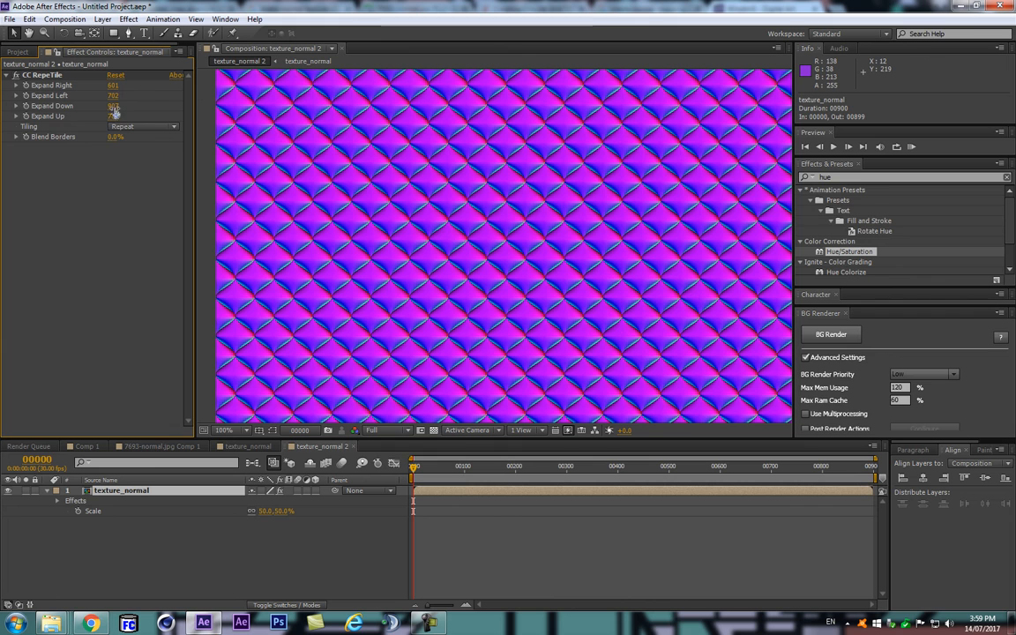
- In texture_normal, set the adjustment layer's Master Hue to 36° and Master Saturation to -21
double_click(155, 493)
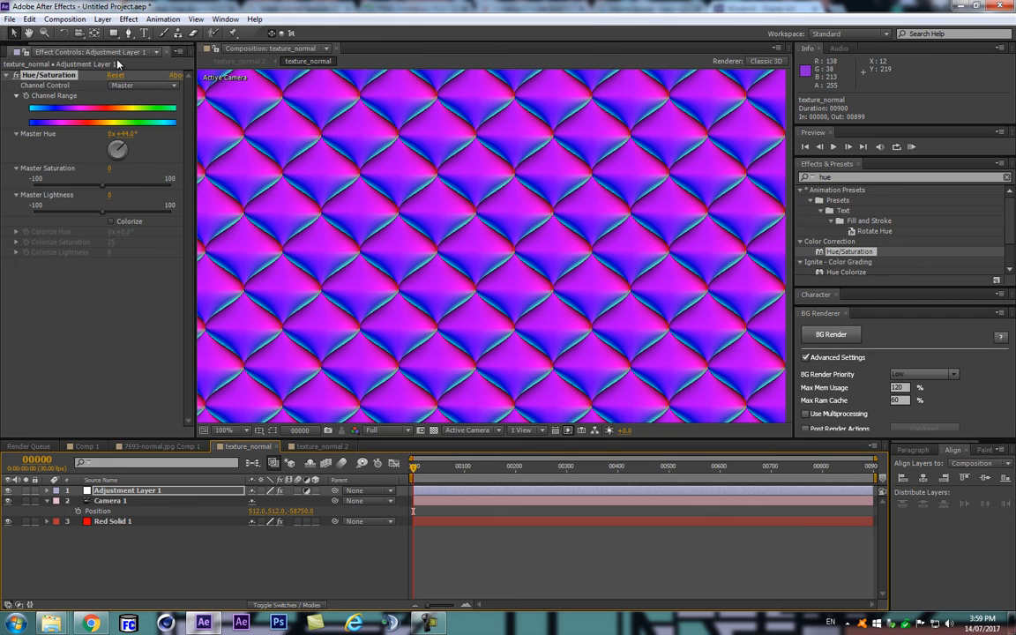
mouse_move(125, 136)
mouse_down()
mouse_move(113, 134)
mouse_move(123, 134)
mouse_up()
drag(102, 186, 88, 187)
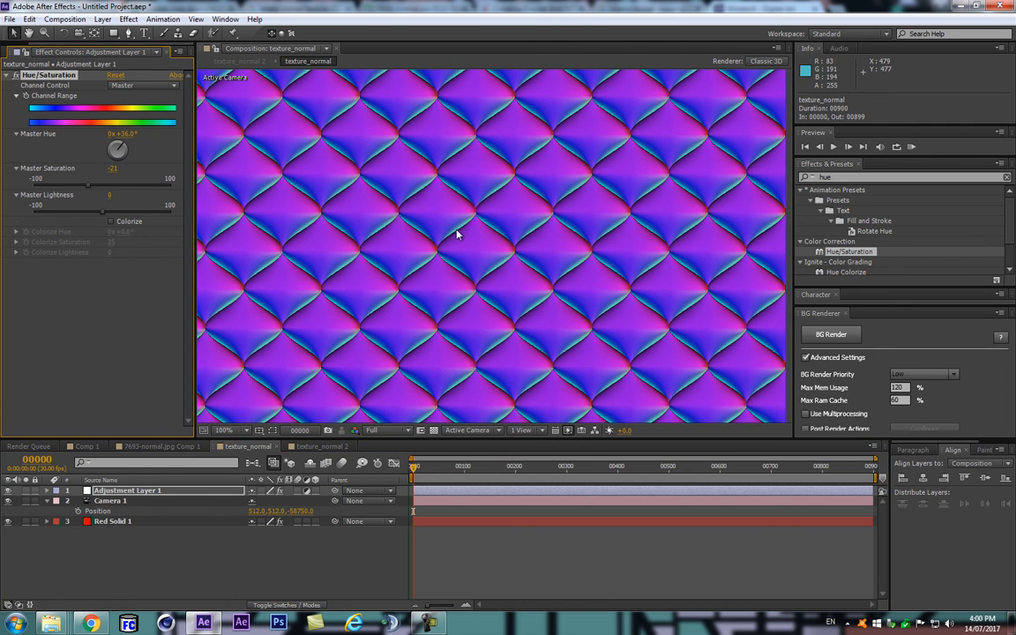
- Inspect the whole scale texture and raise the adjustment layer's Master Hue by a few degrees
scroll(441, 230, down, 2)
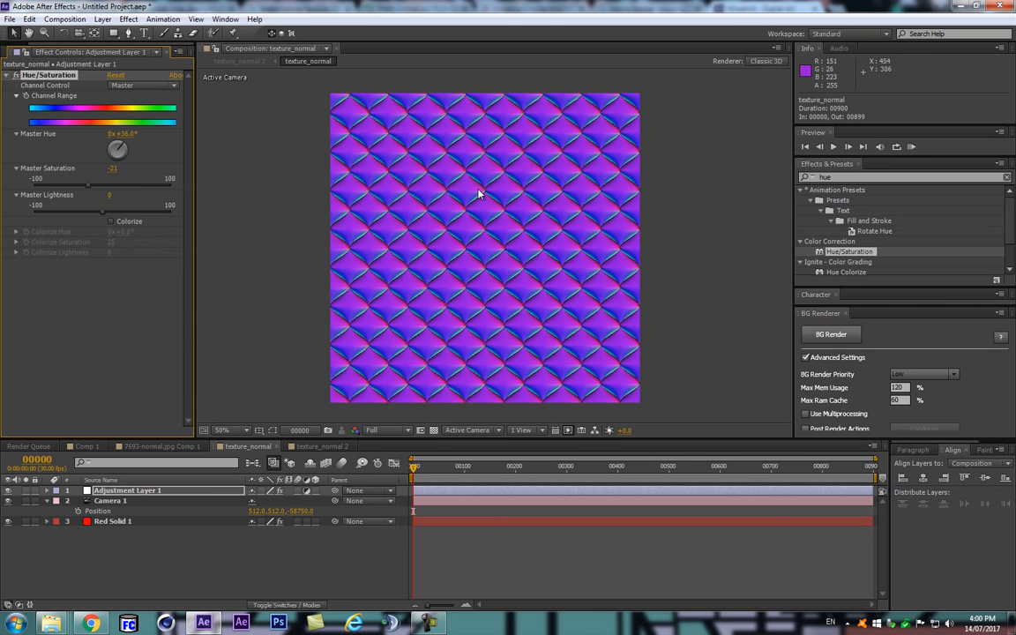
scroll(441, 176, up, 2)
mouse_move(123, 133)
mouse_down()
mouse_move(108, 134)
mouse_move(142, 133)
mouse_move(127, 132)
mouse_up()
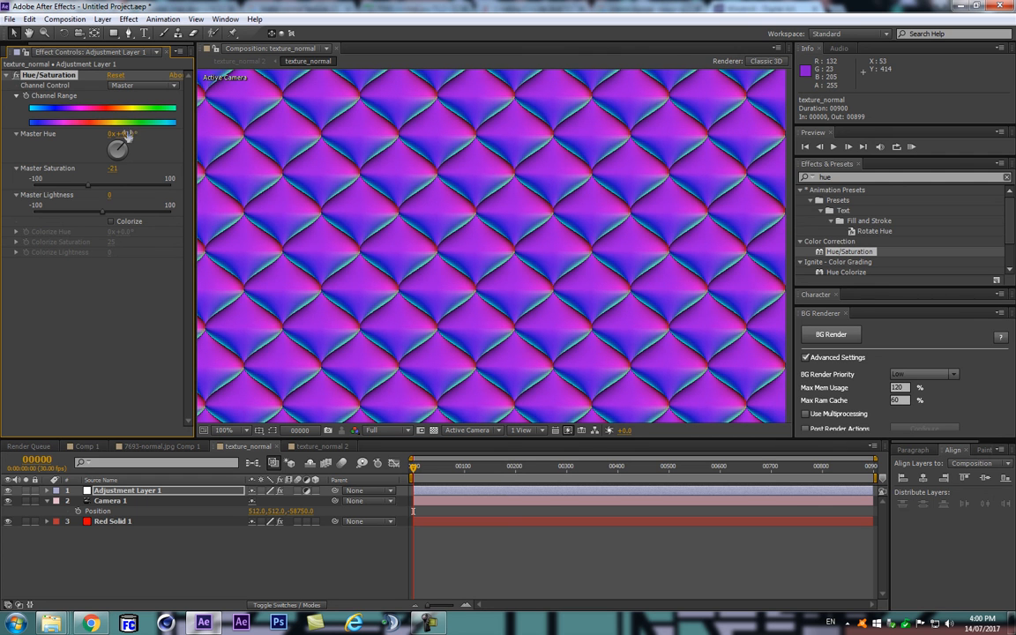
scroll(336, 199, down, 2)
- Replace the source of the 7693-normal.jpg Comp 1 layer in Comp 1 with the texture_normal composition
click(5, 53)
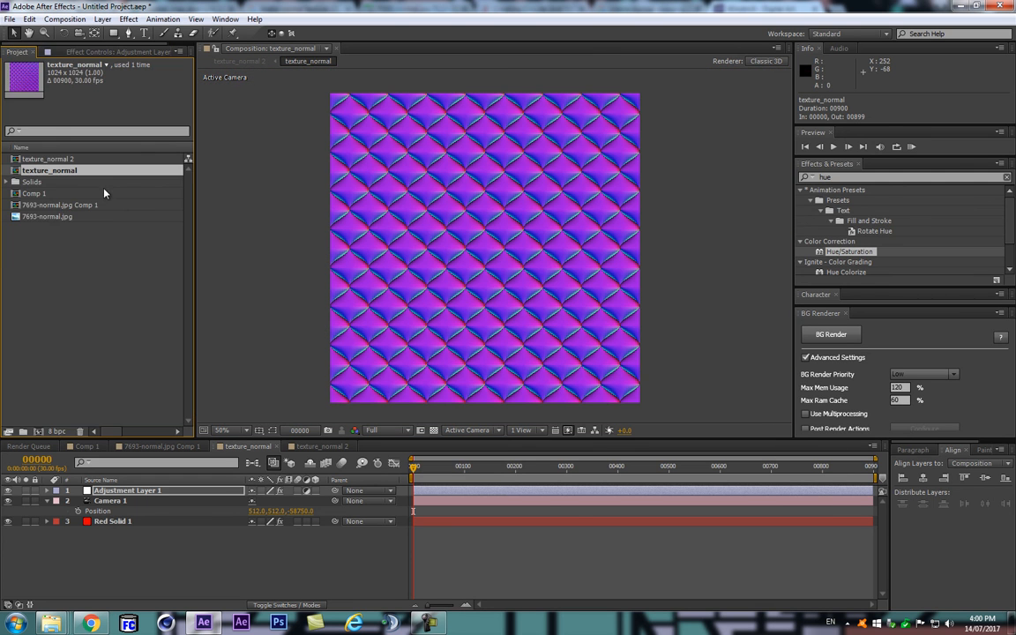
double_click(35, 194)
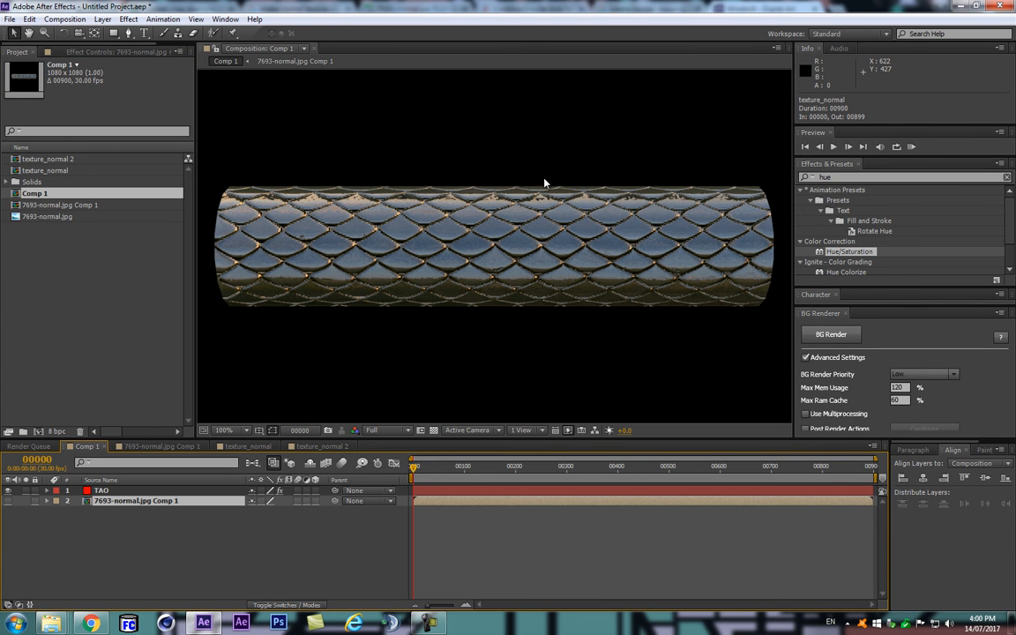
click(103, 491)
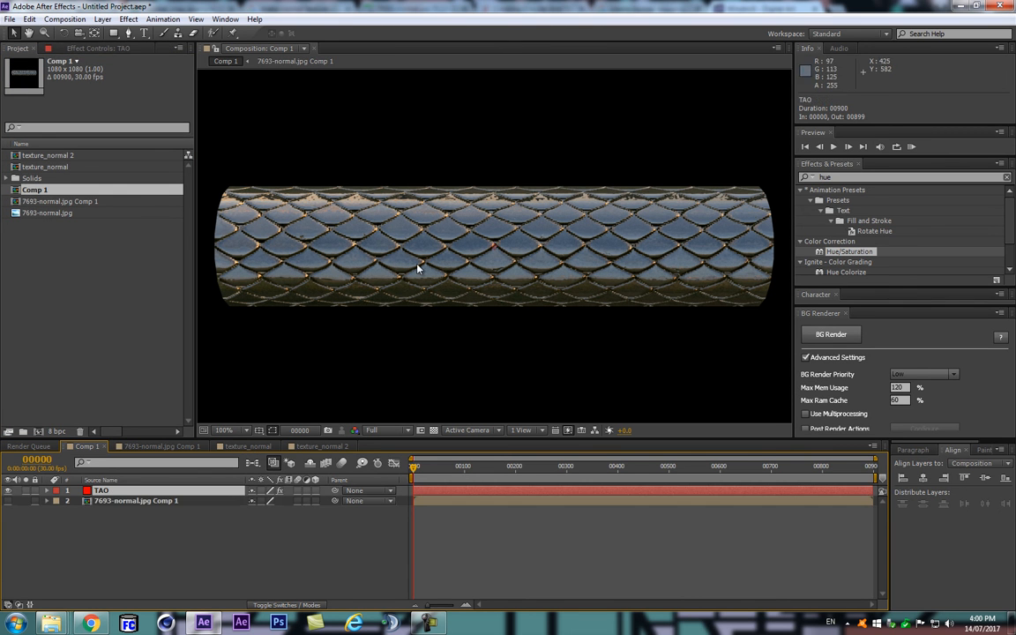
scroll(427, 241, down, 3)
scroll(327, 389, up, 2)
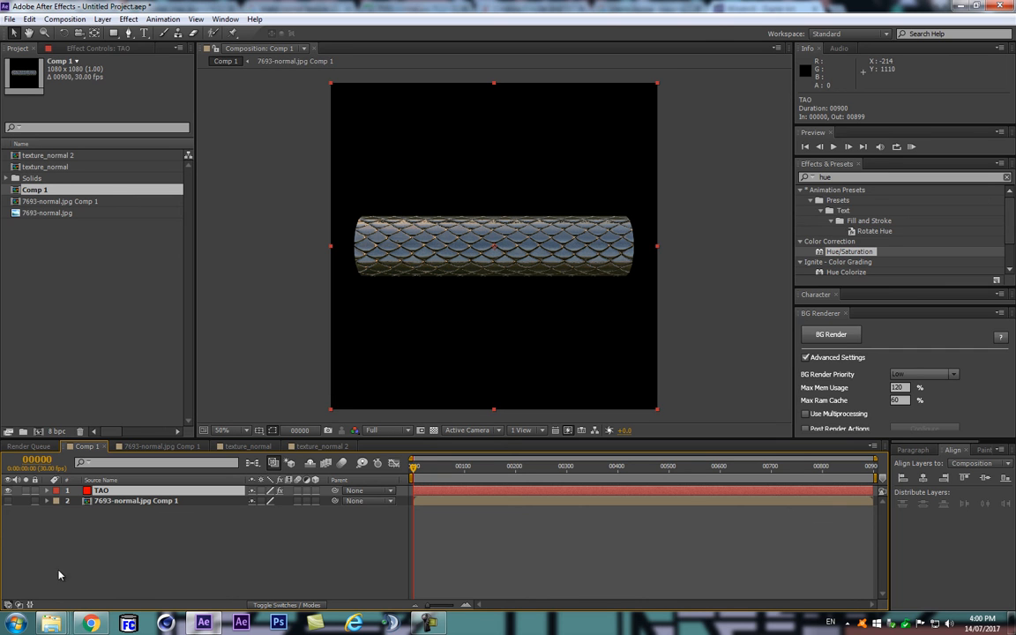
click(133, 502)
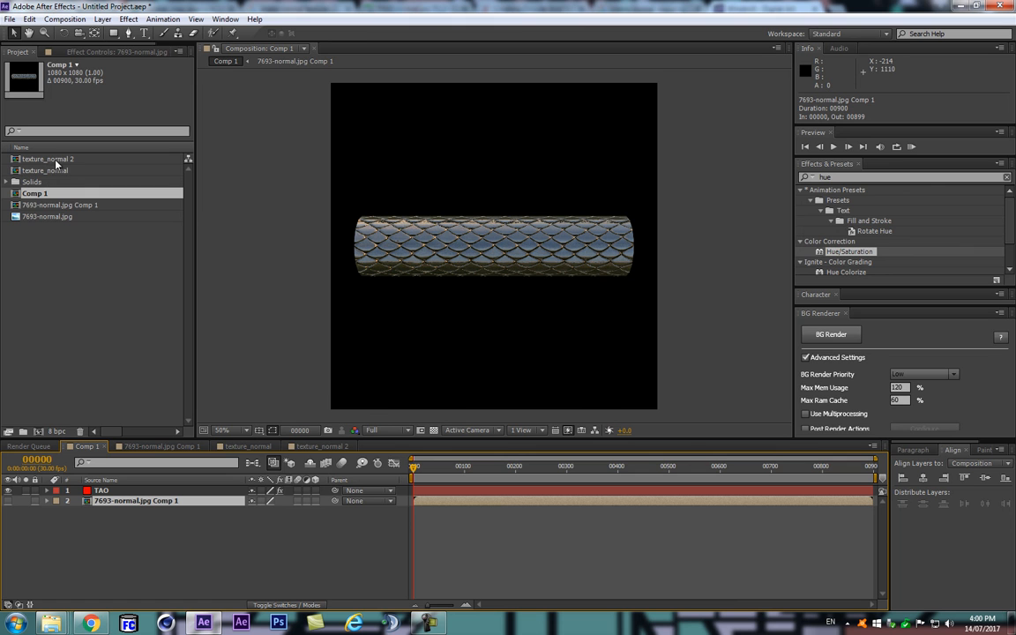
drag(56, 169, 130, 503)
key(slash)
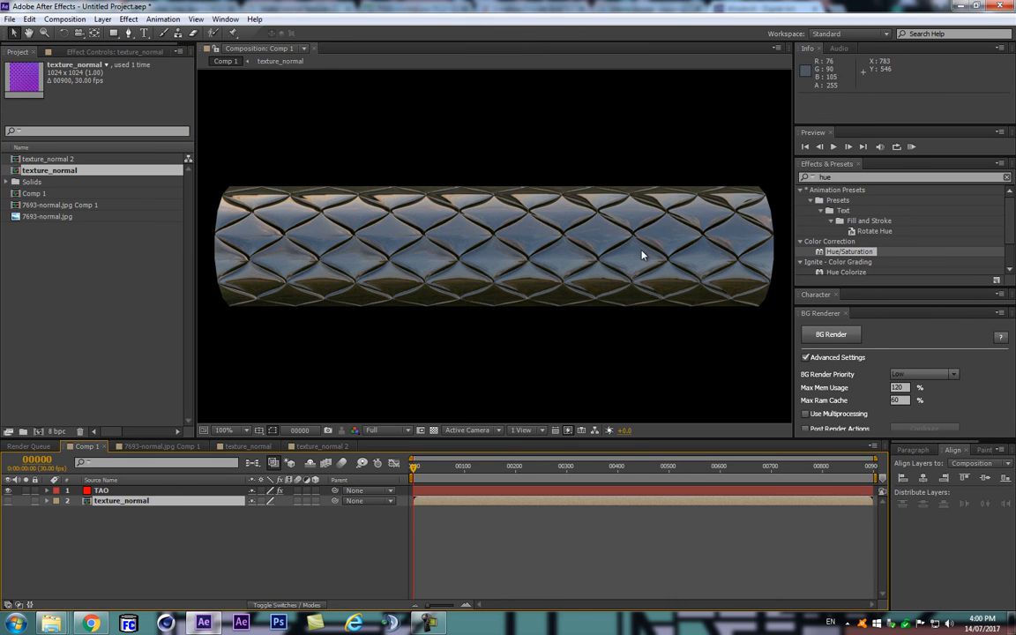
- Examine the scales on the Tao tube, undoing and redoing the layer replacement to compare both normal maps
scroll(355, 247, up, 1)
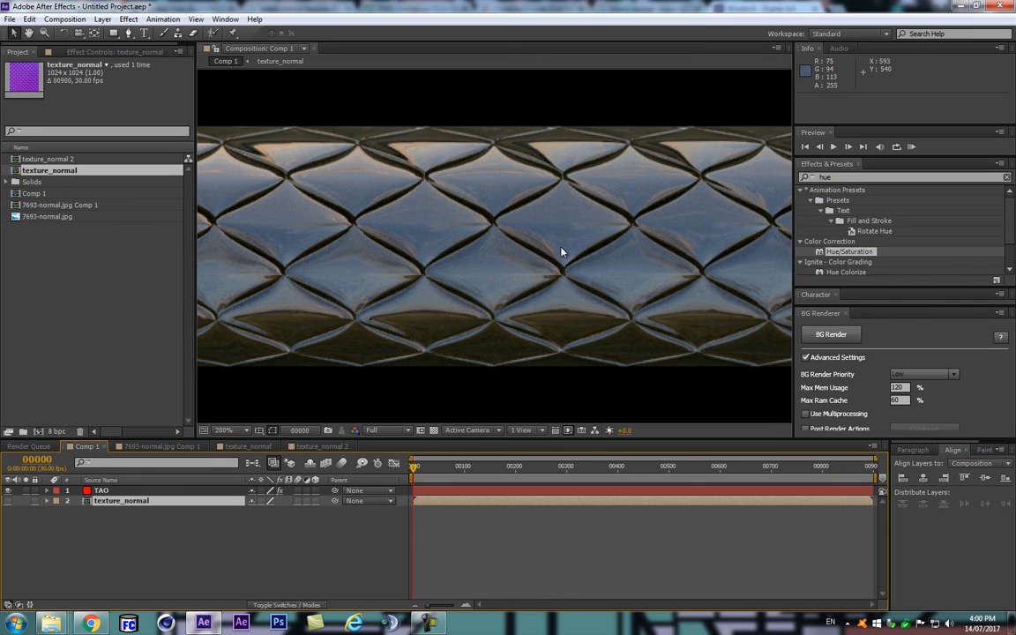
scroll(386, 234, down, 1)
key(ctrl+z)
key(ctrl+shift+z)
key(ctrl+z)
key(ctrl+shift+z)
scroll(586, 228, up, 1)
scroll(358, 237, down, 1)
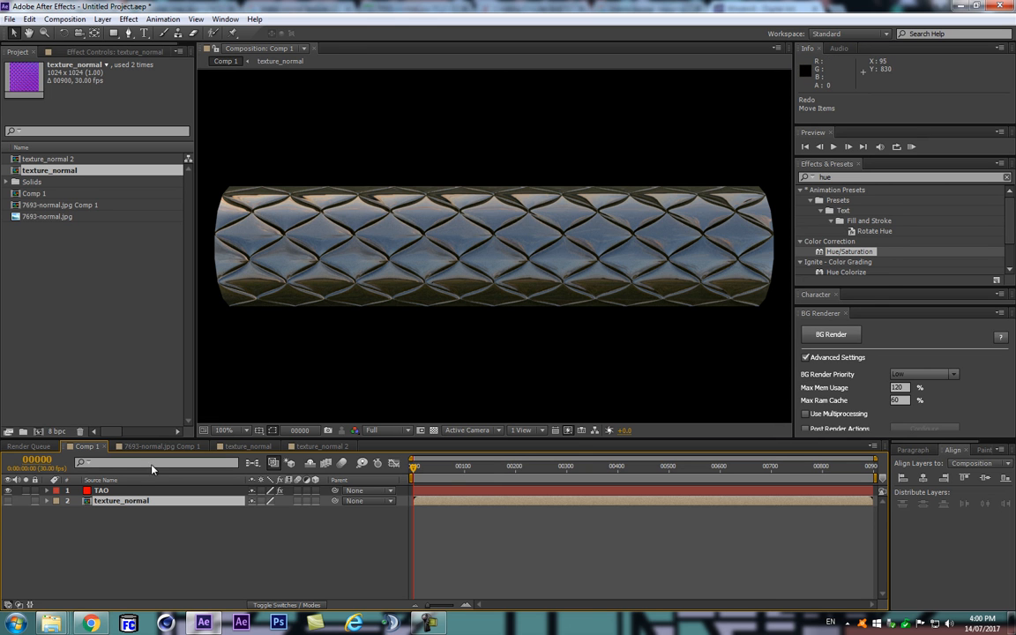
- Review the texture_normal and texture_normal 2 compositions, and inspect the tube's scales closely in Comp 1
double_click(111, 501)
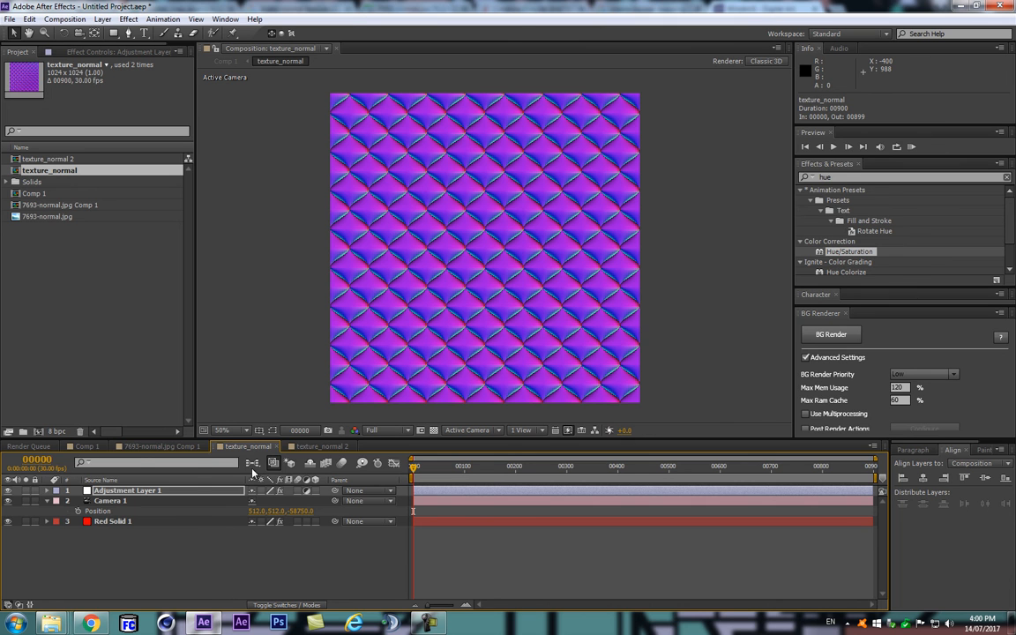
key(Tab)
click(172, 472)
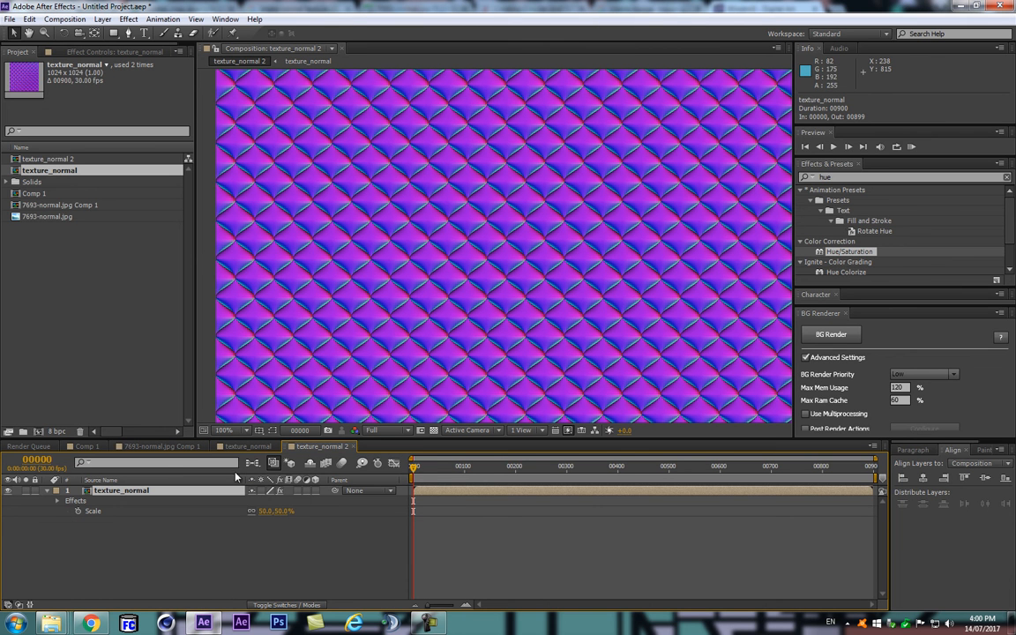
double_click(36, 193)
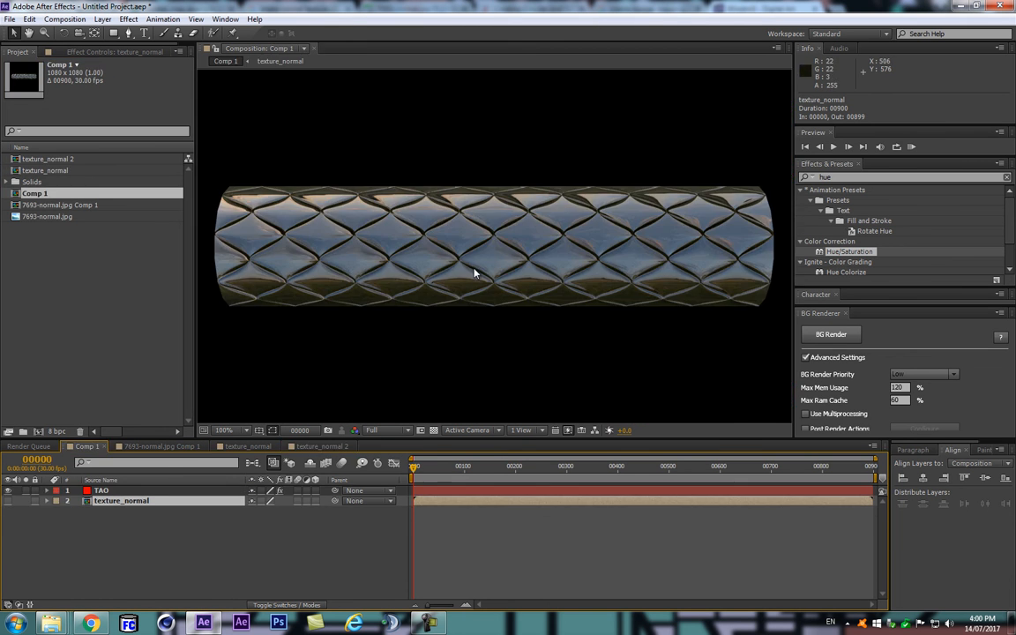
scroll(523, 257, up, 2)
scroll(523, 257, down, 1)
scroll(562, 244, down, 1)
scroll(561, 246, up, 1)
scroll(393, 273, down, 1)
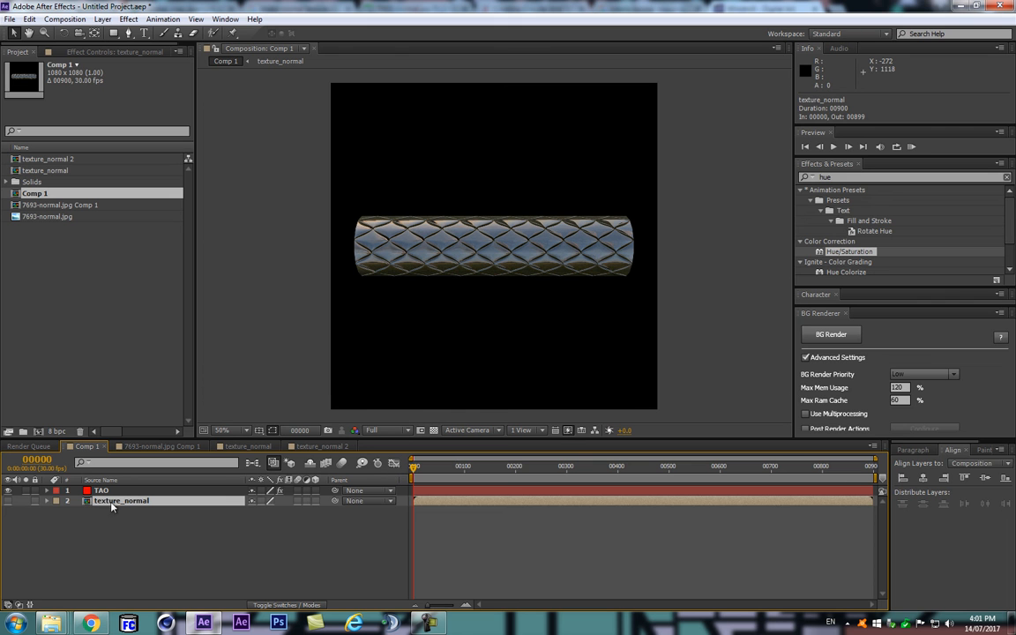
click(124, 535)
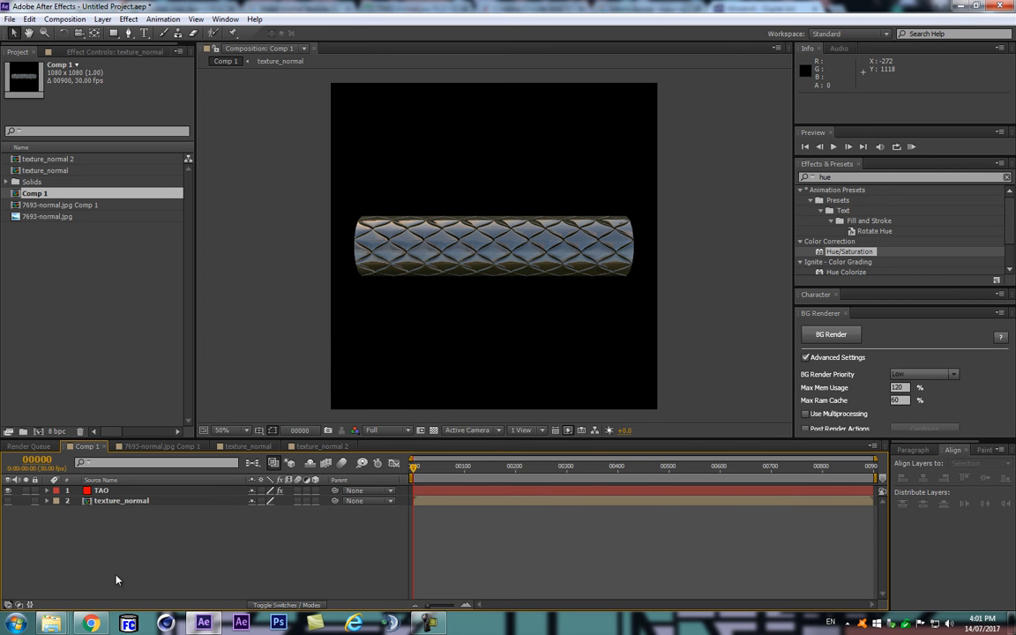
- Switch to Chrome and select the full spiral expression on the Creating Circular And Spiral Motion Paths page
click(90, 623)
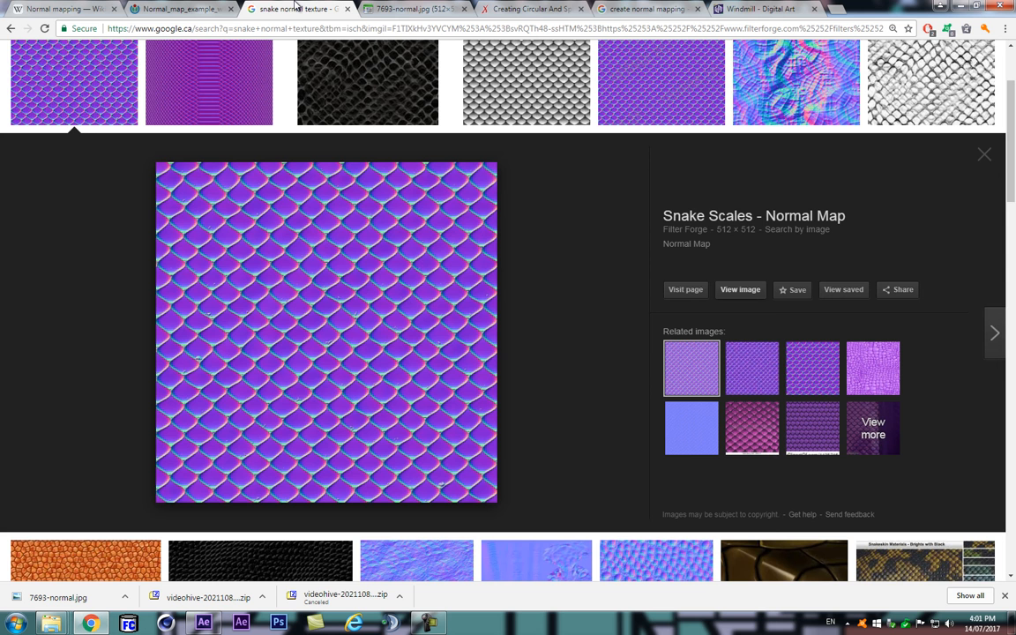
click(288, 9)
click(209, 8)
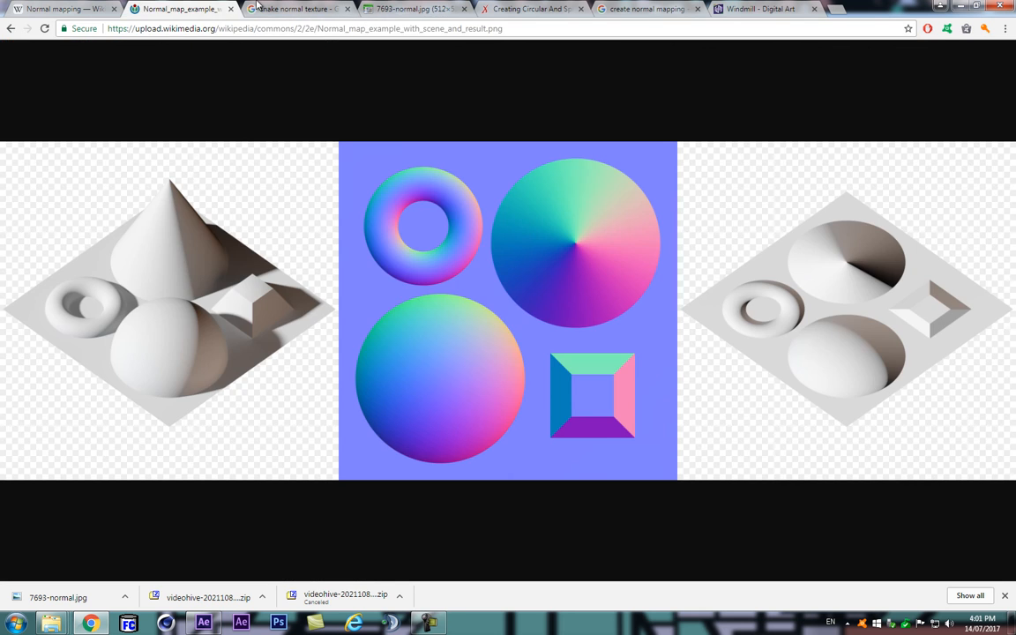
click(375, 8)
click(495, 7)
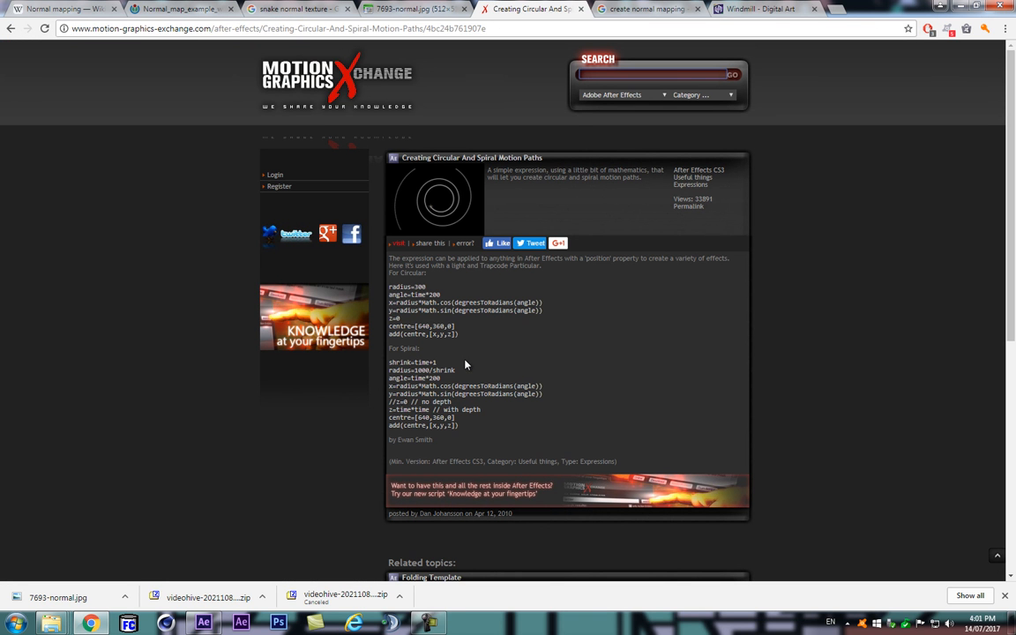
drag(470, 338, 389, 286)
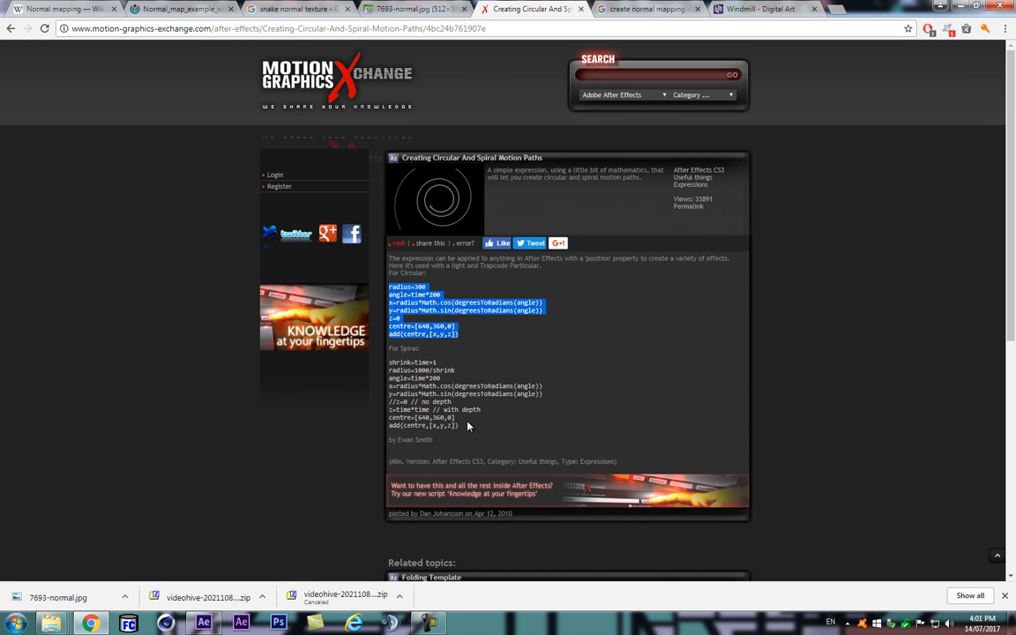
drag(389, 361, 468, 423)
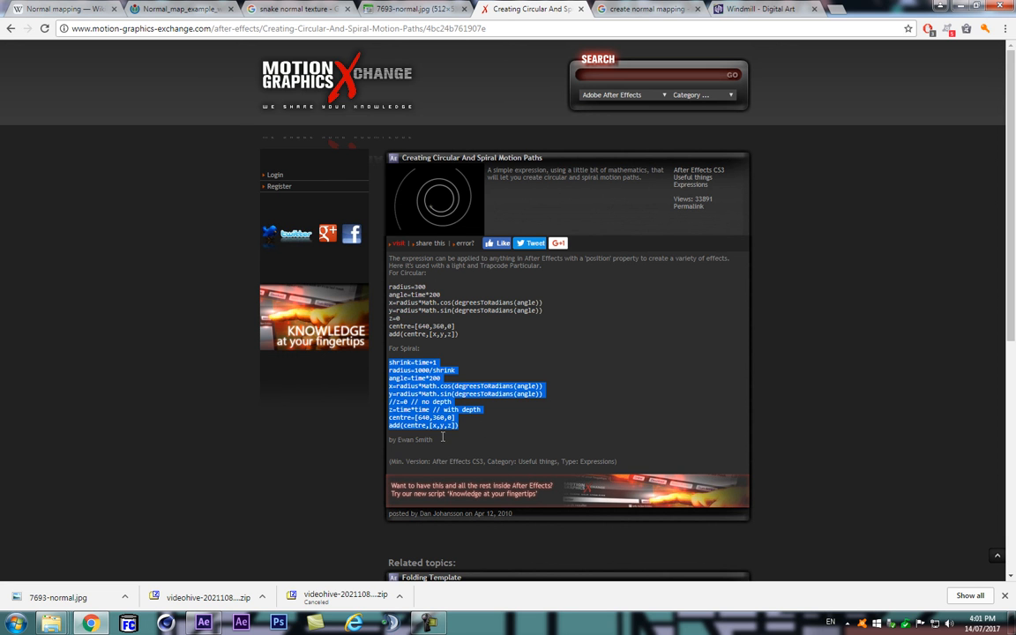
- Switch back to After Effects and add a Spot light named TAO to Comp 1
click(204, 624)
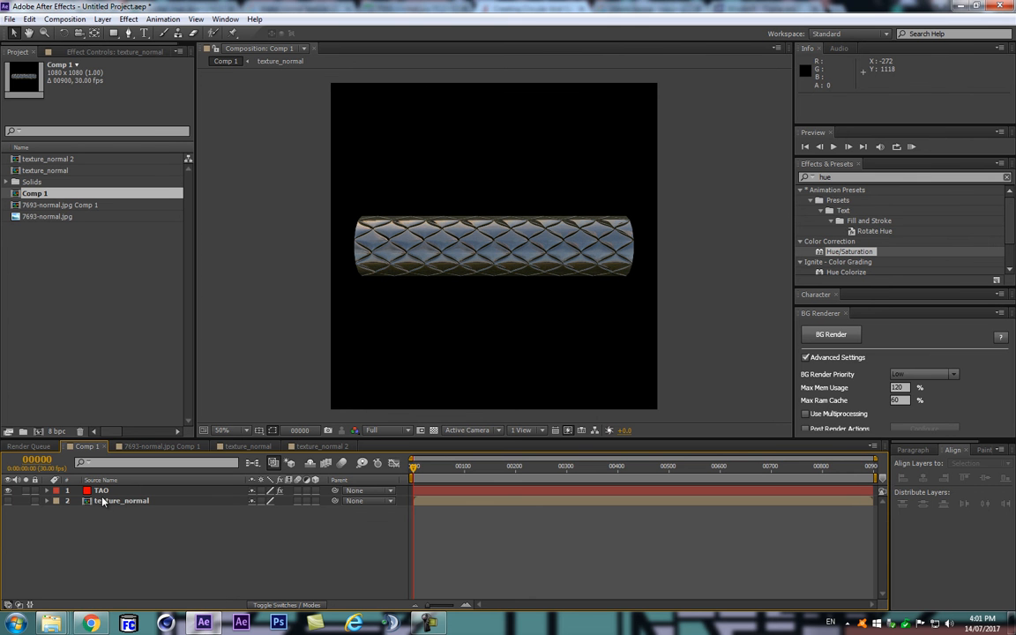
click(176, 491)
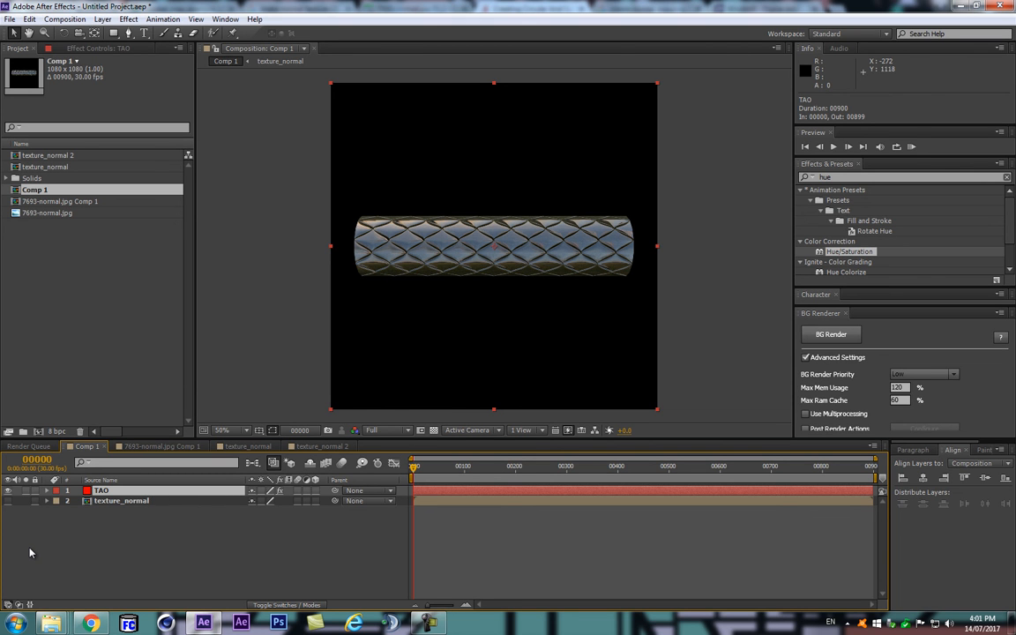
key(ctrl+alt+shift+l)
text(TAO)
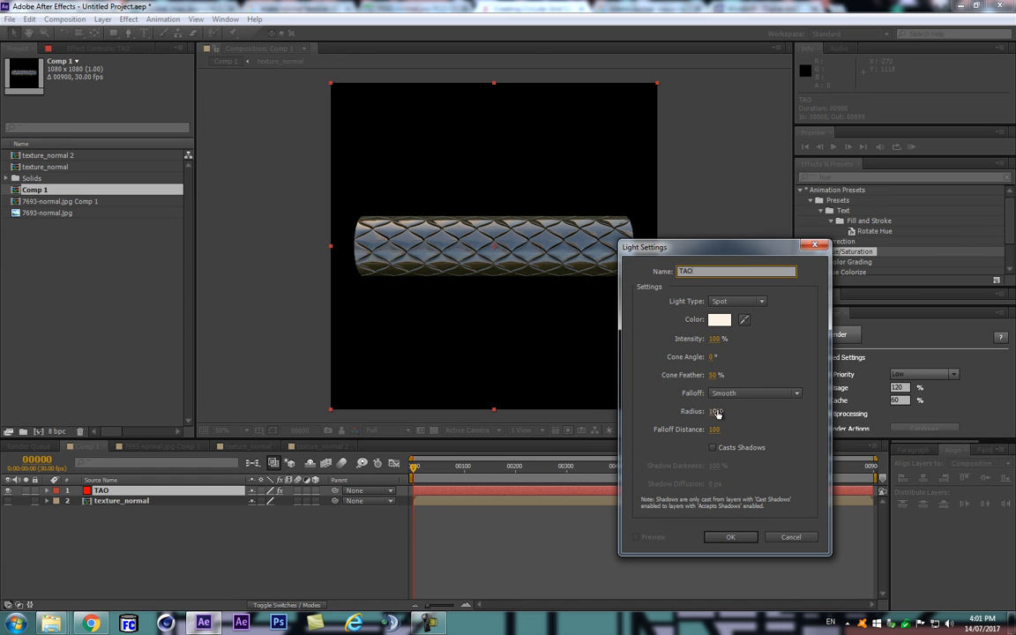
click(712, 540)
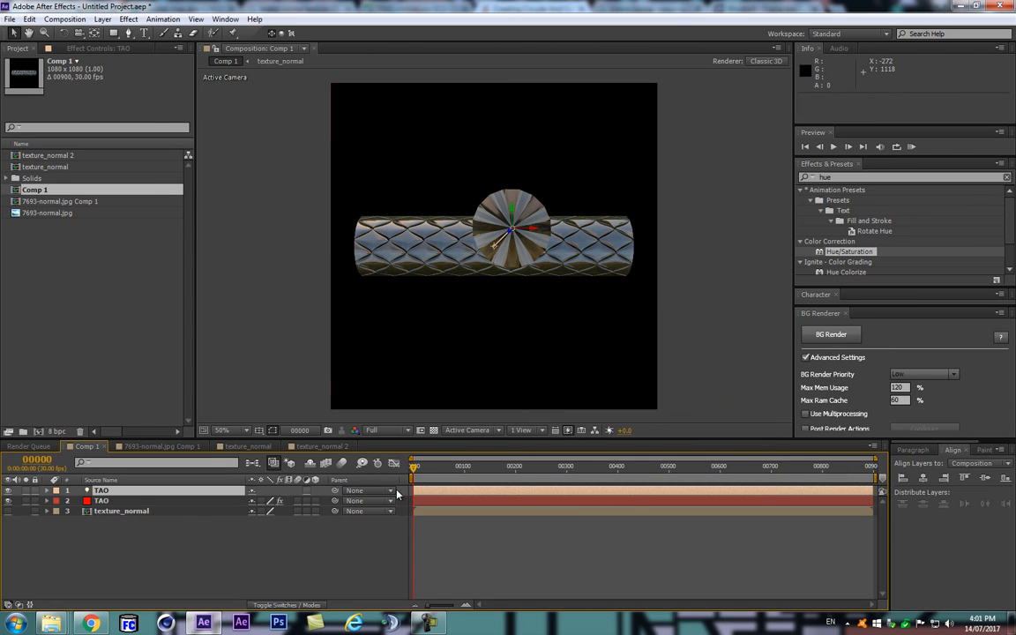
- Set the TAO light's Position to 540, 540, 0
key(p)
click(258, 501)
text(540)
key(Tab)
text(540)
key(Tab)
text(0)
key(Return)
- Add three null objects above the TAO light in Comp 1
click(129, 494)
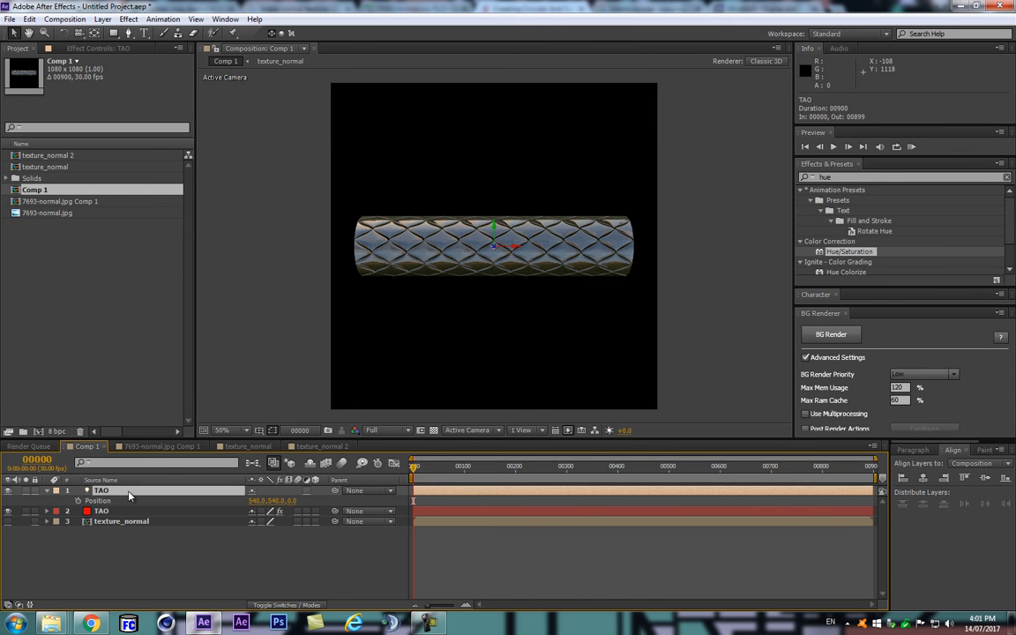
key(ctrl+alt+shift+y)
key(ctrl+alt+shift+y)
key(ctrl+alt+shift+y)
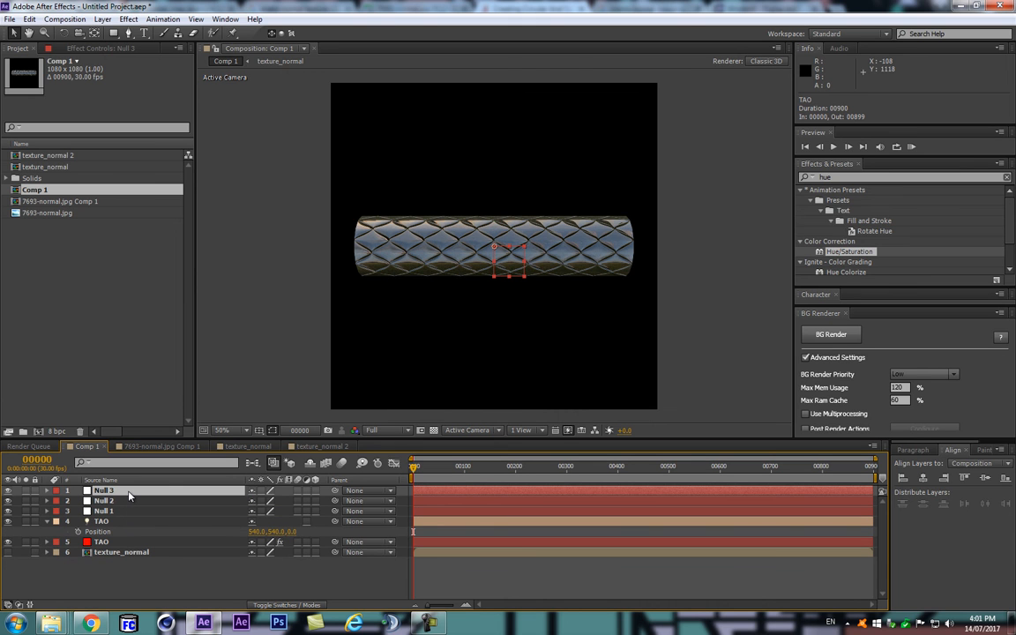
- Make the three nulls 3D and chain the parenting from the TAO light through Null 1 and Null 2 to Null 3
drag(324, 505, 201, 521)
drag(335, 510, 175, 492)
- Reveal Null 2's Position property and rename Null 1 to tao-Dimension
click(179, 500)
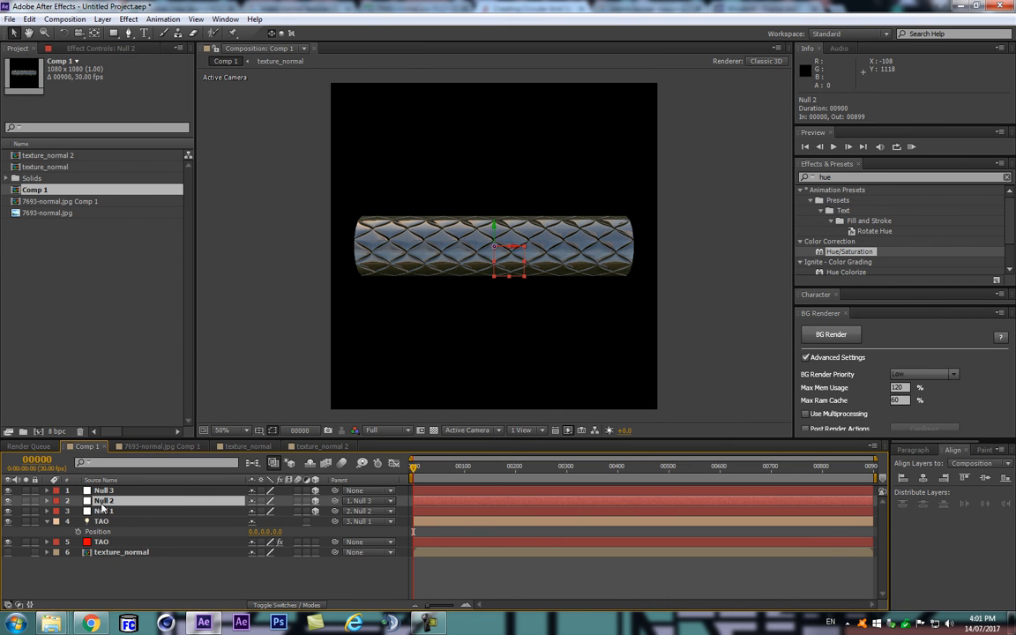
key(p)
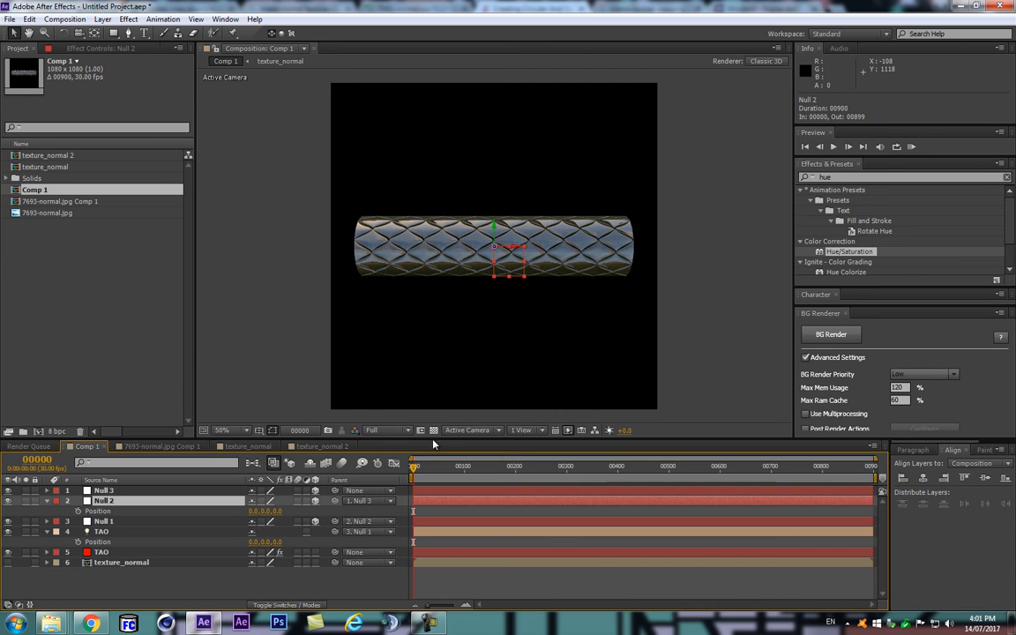
drag(432, 438, 418, 401)
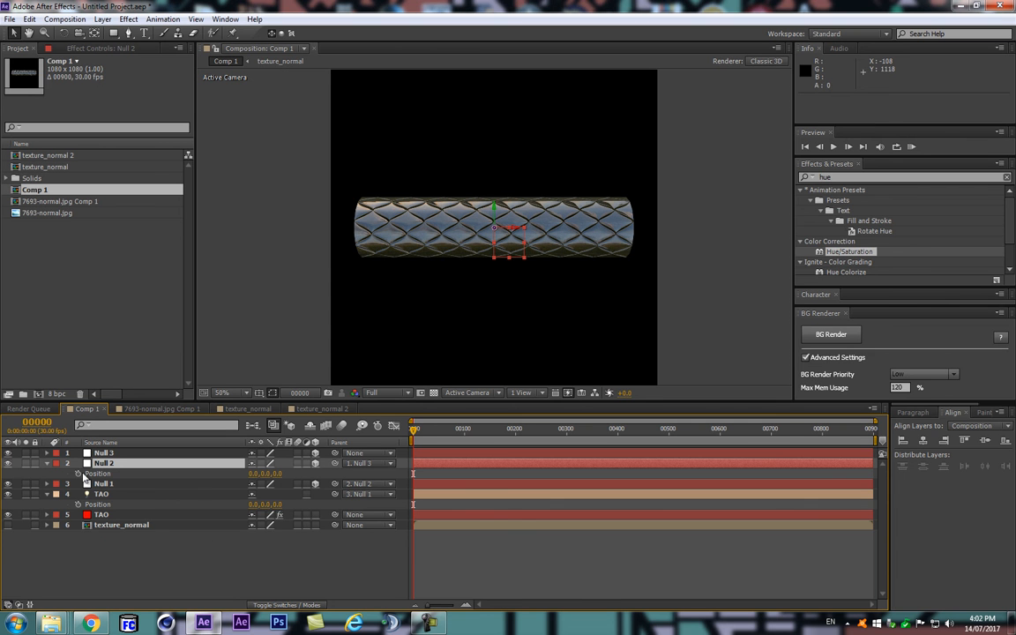
click(102, 485)
key(Return)
text(tao)
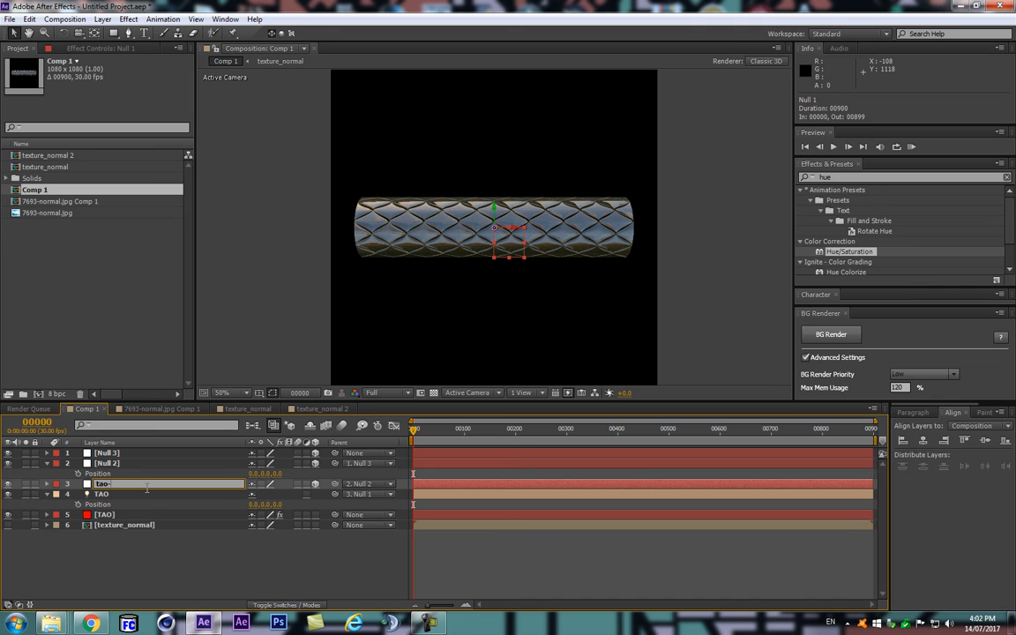
text(-Dimension)
key(Return)
- Rename Null 2 to Tao-spiral and Null 3 to Tao-Principal
click(102, 464)
key(Return)
text(Tao-spiral)
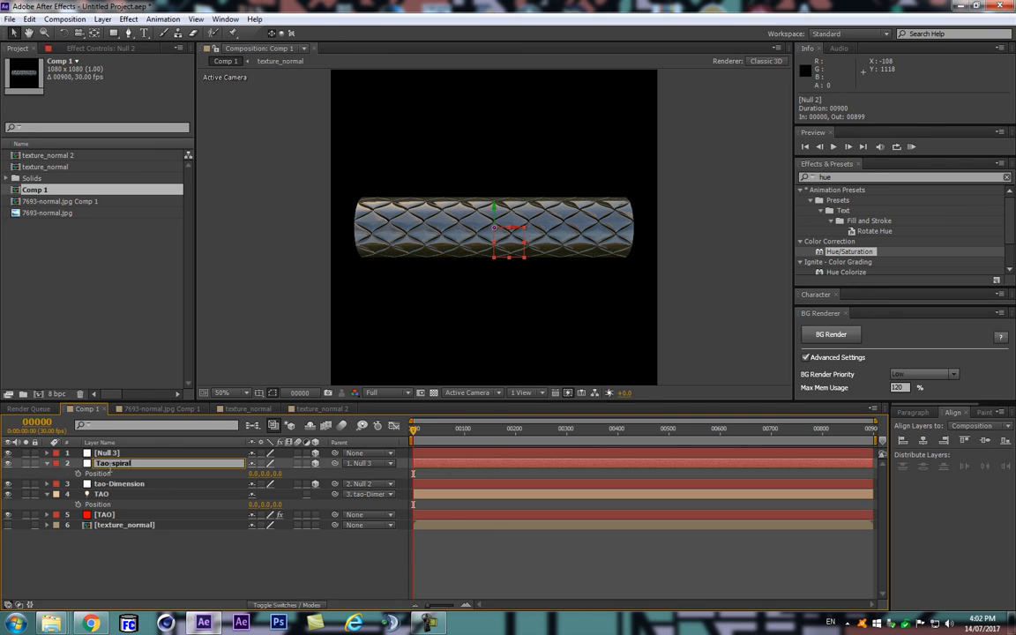
key(Return)
click(124, 453)
key(Return)
text(T)
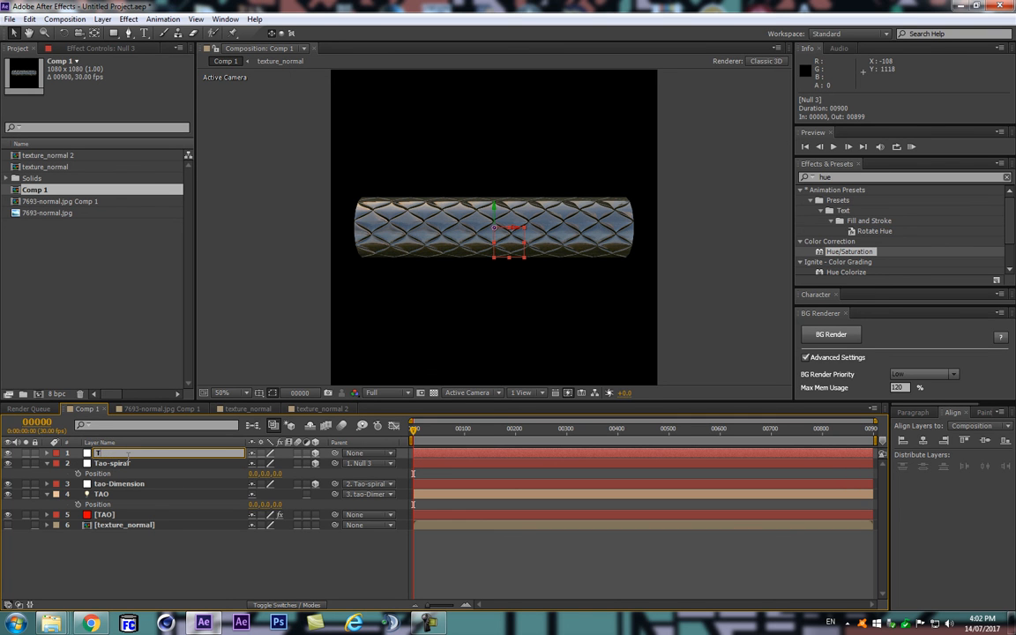
text(ao-Principal)
key(Return)
- Add a spiral expression to Tao-spiral's Position with radius=1000/shrink, angle=time*200, z=time*time and centre=[640,360,0]
click(115, 464)
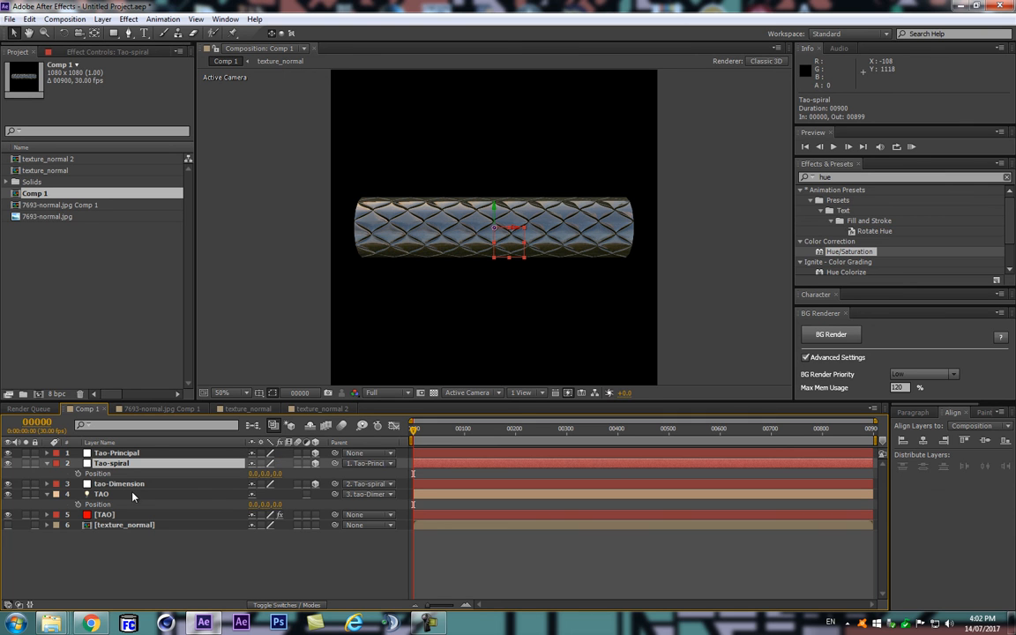
alt+click(77, 474)
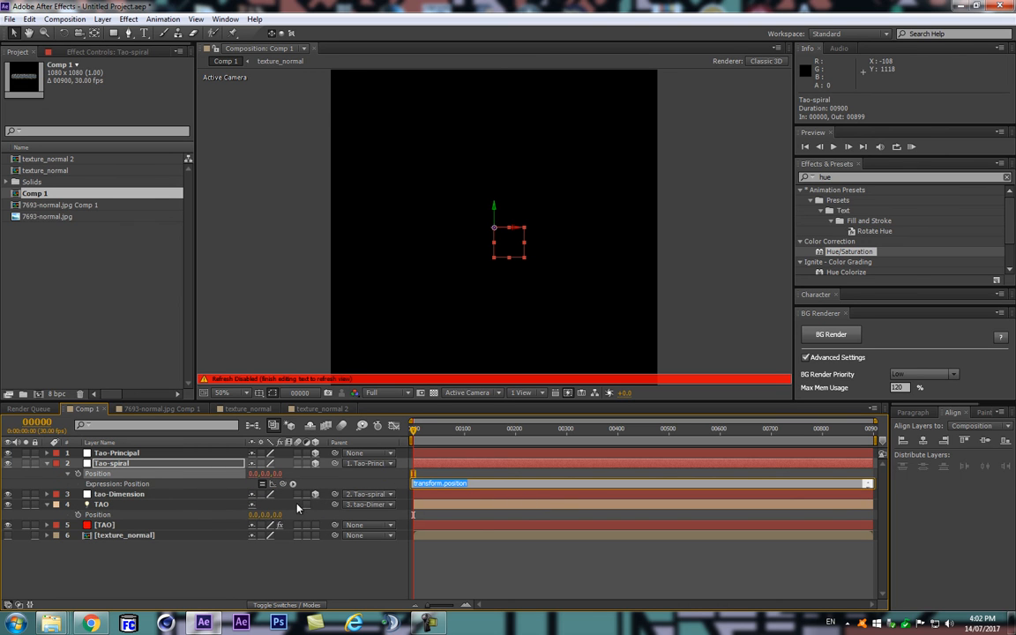
drag(501, 489, 502, 528)
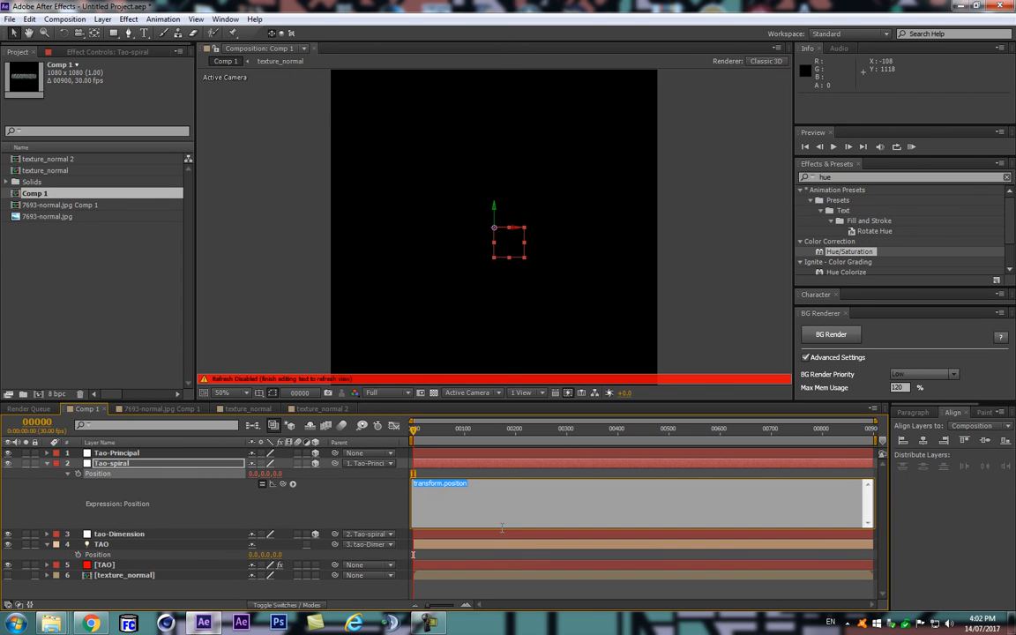
text(x=radius*Math.cos(degreesToRadians(angle)) y=radius*Math.sin(degreesToRadians(angle)) //z=0 // no depth z=time*time // with depth centre=[640,360,0] add(centre,[x,y,z]))
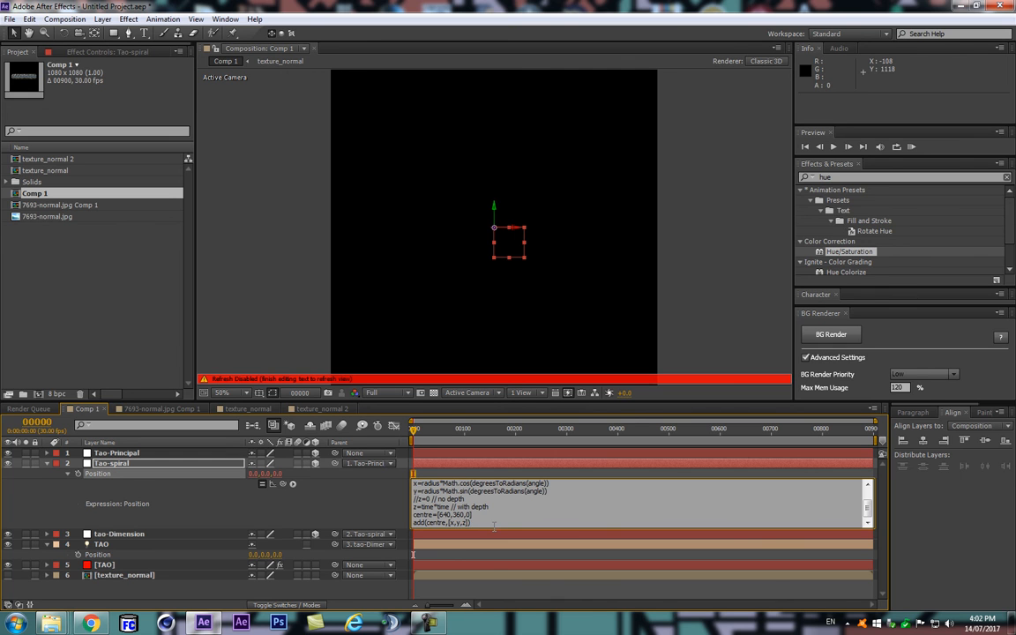
drag(486, 532, 486, 548)
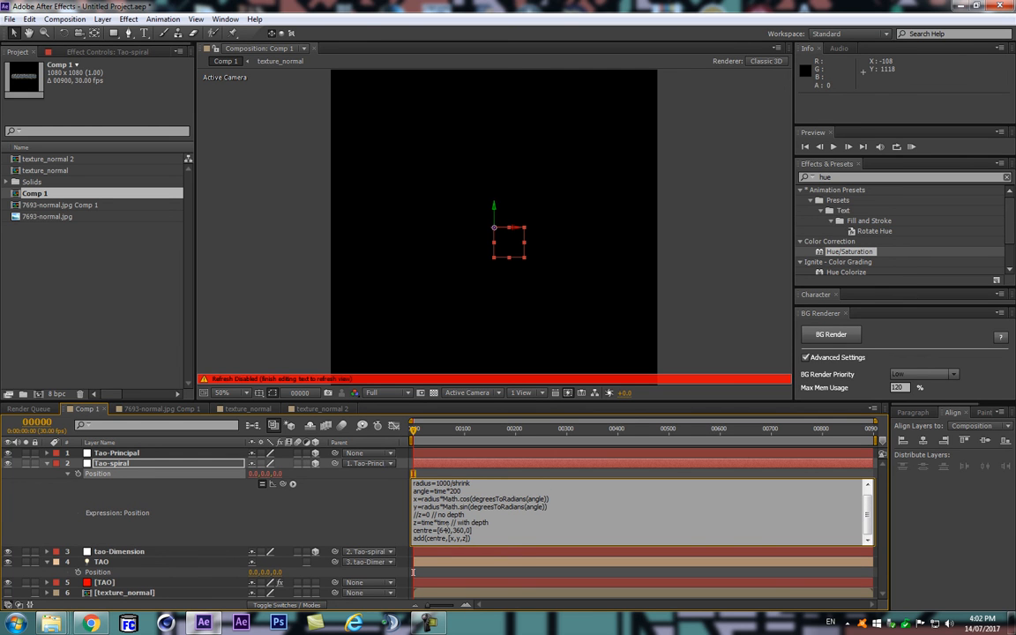
- Set the centre in Tao-spiral's Position expression to [0,0,0] and apply the expression
key(BackSpace)
key(BackSpace)
key(BackSpace)
key(BackSpace)
key(BackSpace)
click(221, 521)
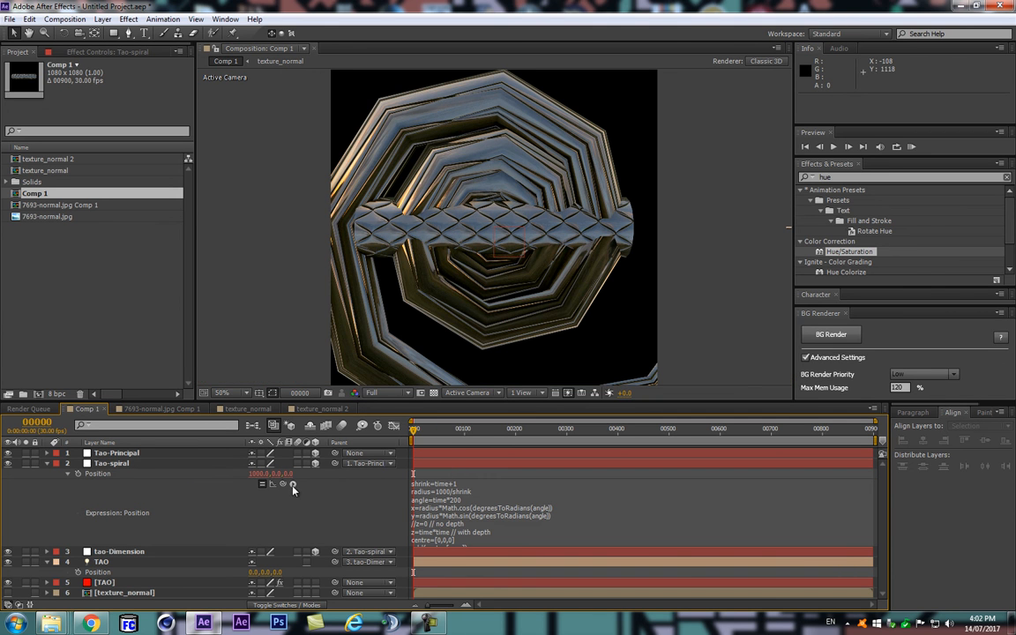
- Change the angle line in Tao-spiral's Position expression to angle=time*36;
click(124, 453)
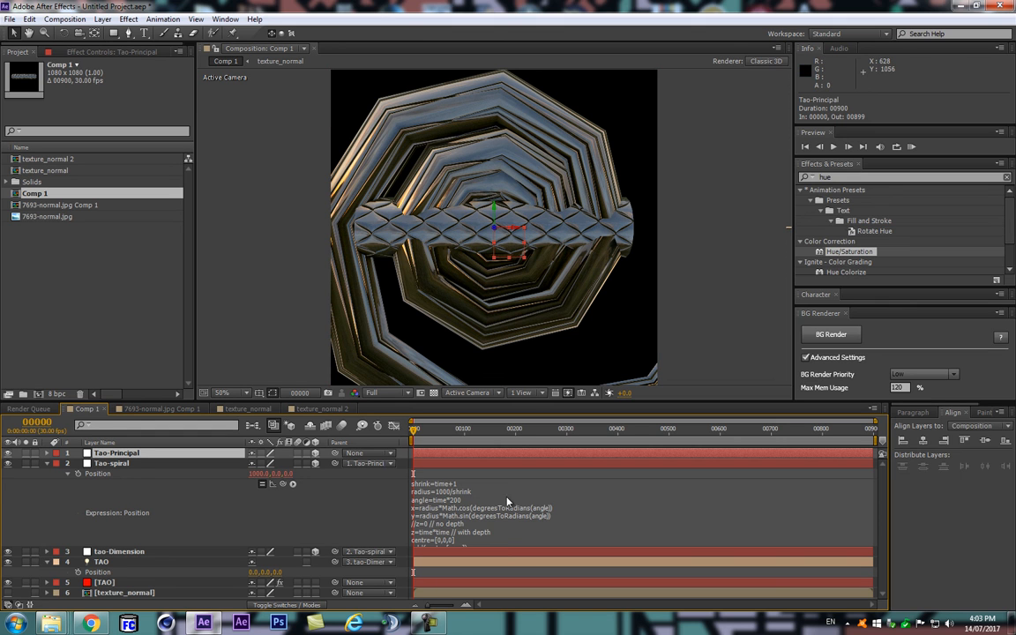
click(465, 498)
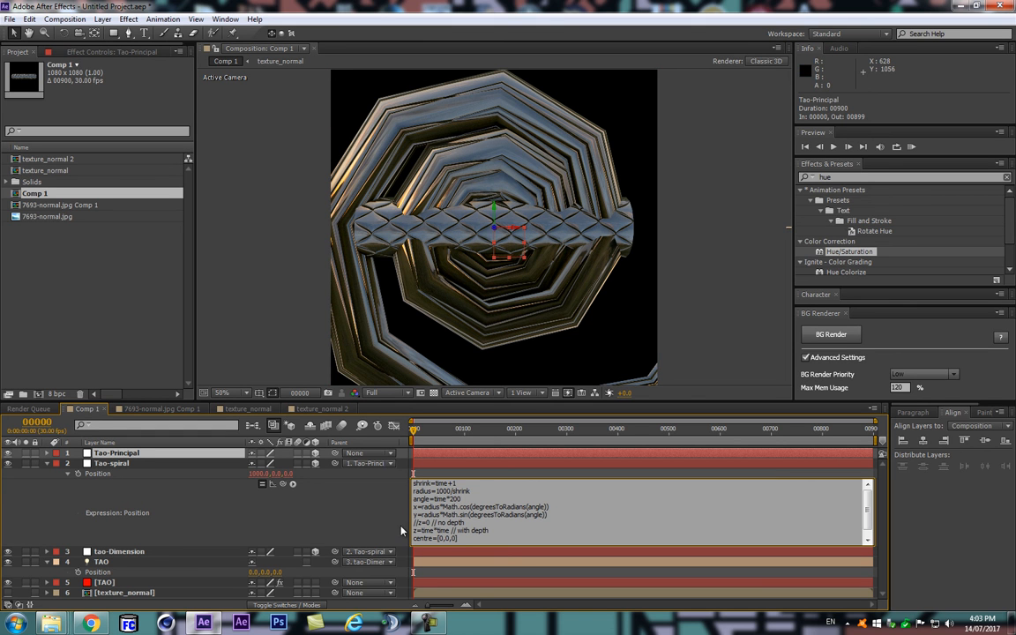
key(BackSpace)
key(BackSpace)
key(BackSpace)
text(36;)
click(379, 518)
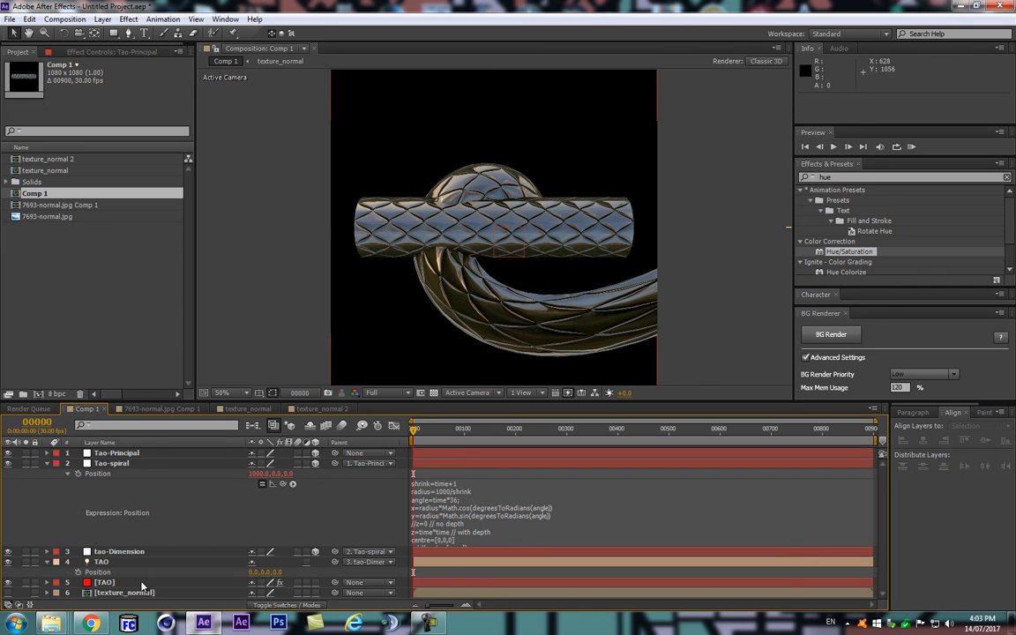
- Disable Generate Path in the Tao effect on the TAO solid
click(115, 582)
click(75, 48)
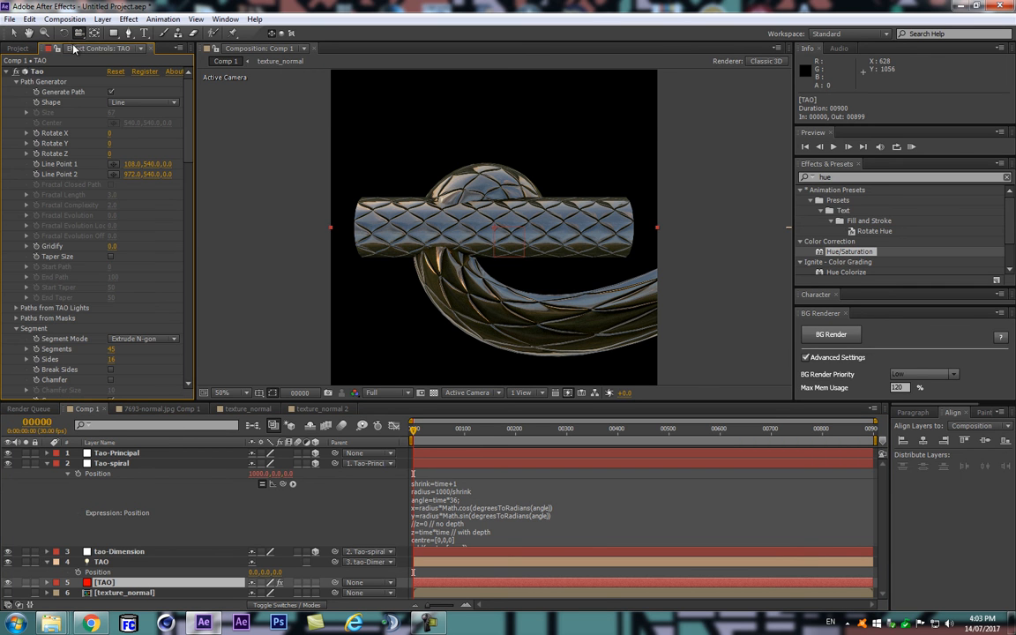
click(111, 92)
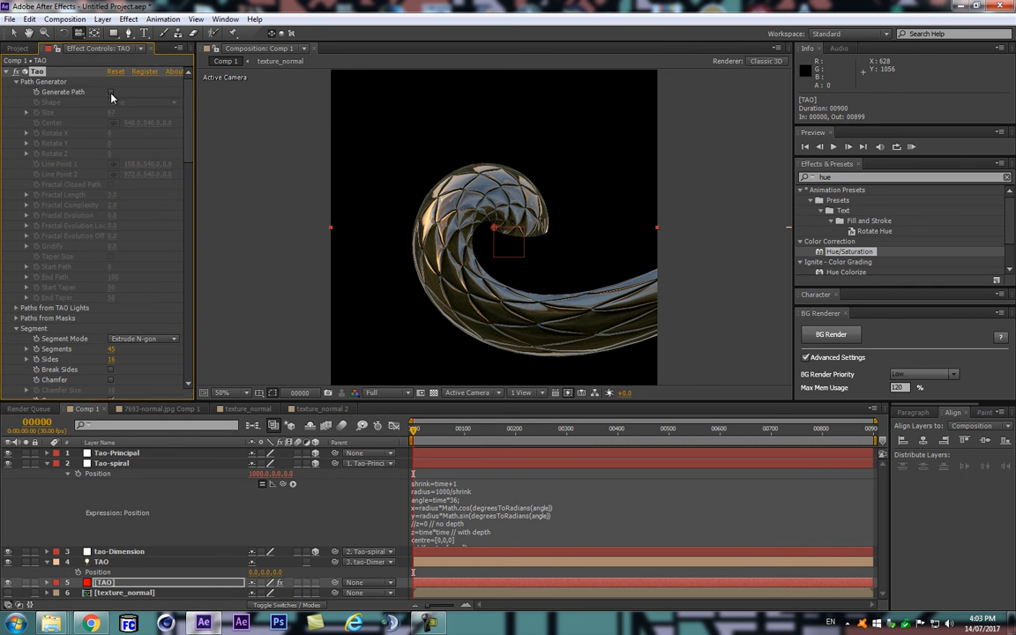
- Move to frame 300 and display Tao-spiral's entire Position expression
click(101, 465)
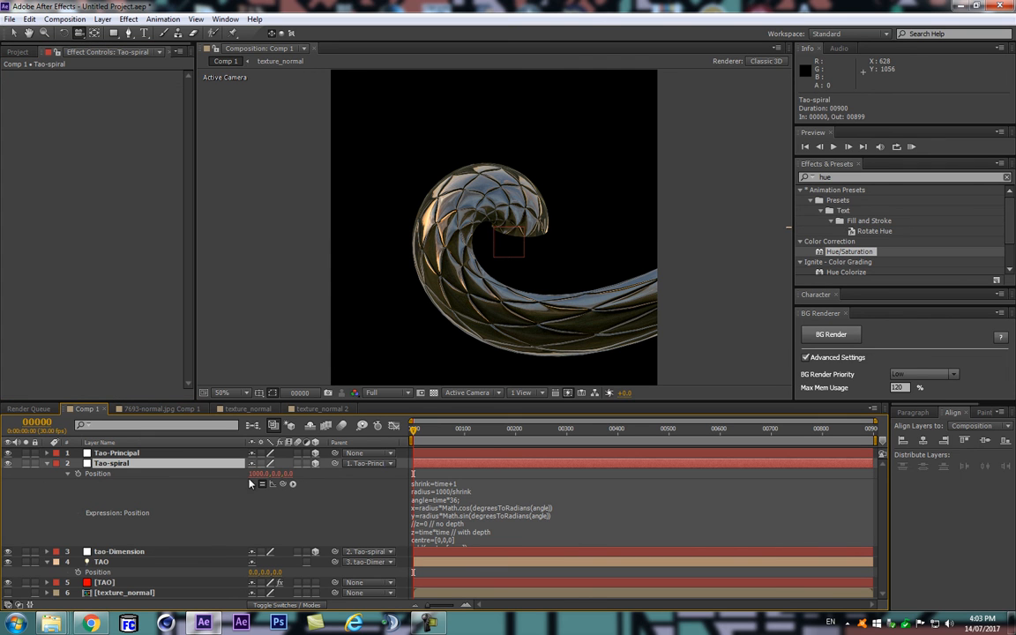
click(105, 582)
drag(446, 433, 568, 432)
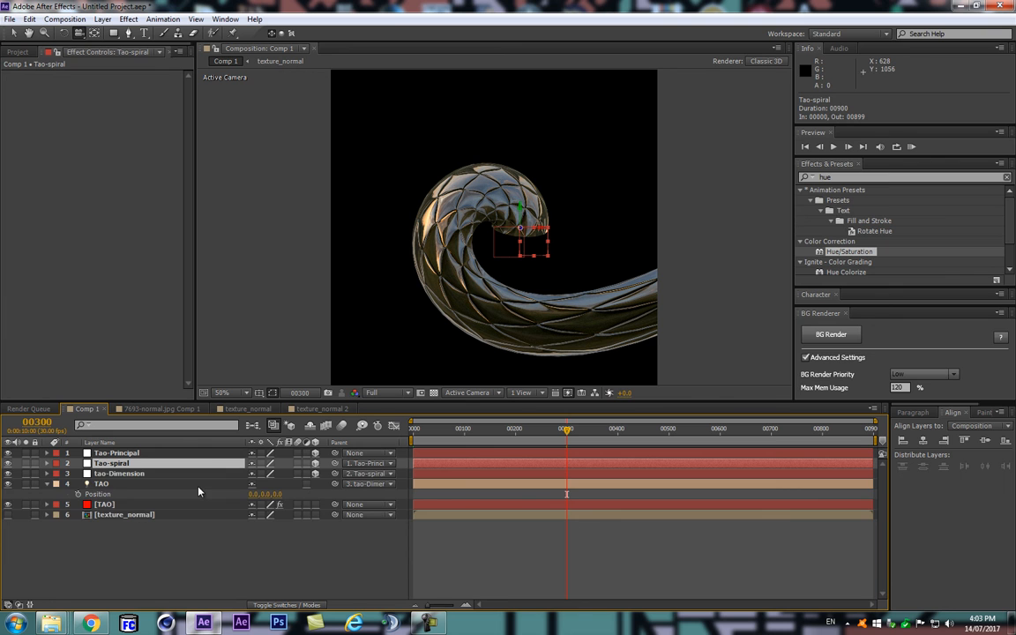
key(p)
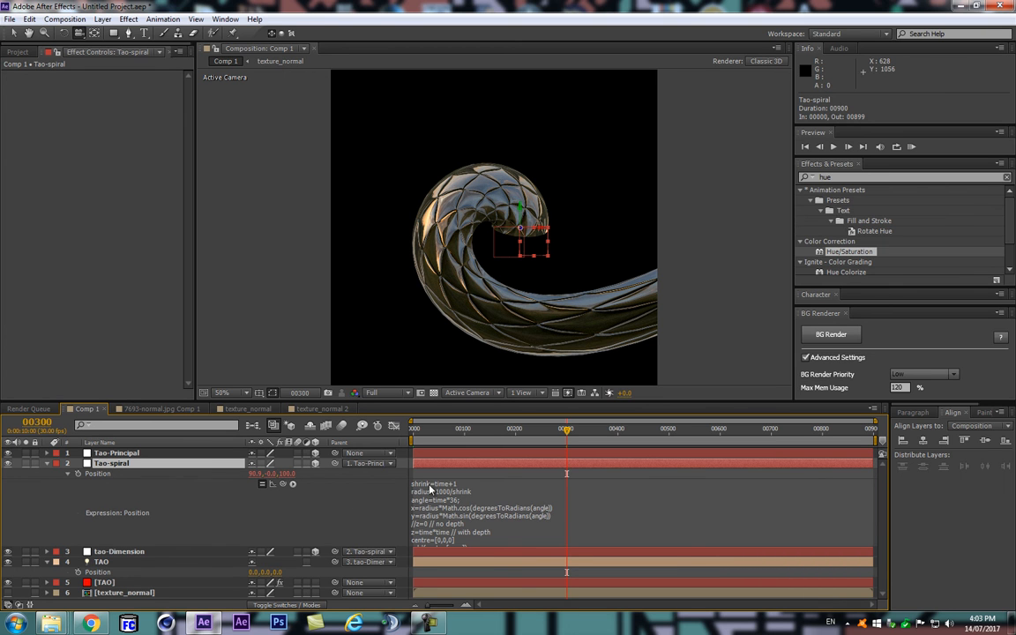
drag(485, 546, 485, 574)
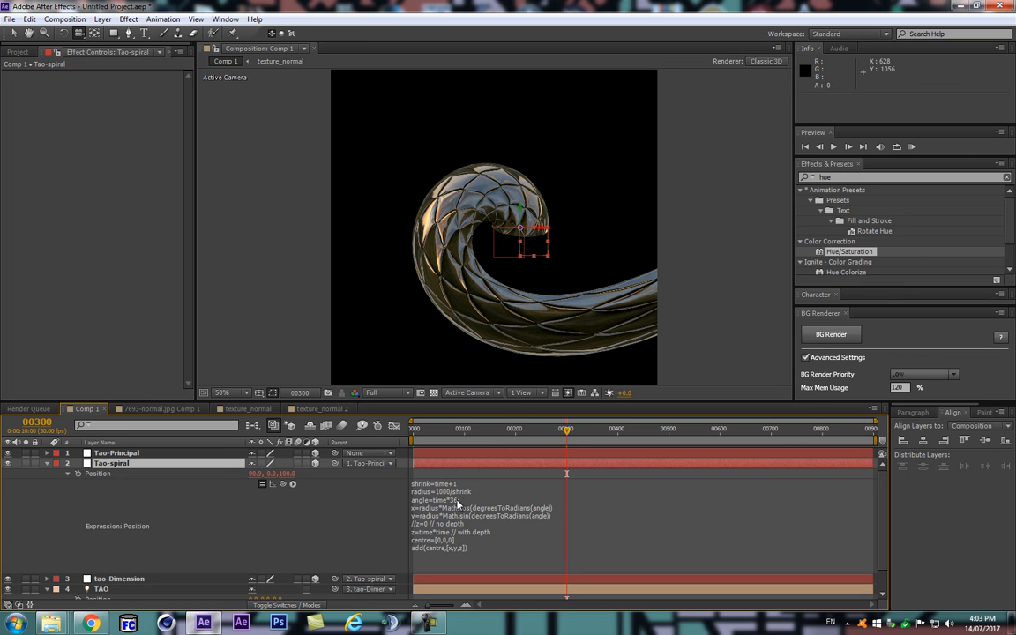
- Add a Slider Control to Tao-spiral and rename it radius, keeping only a single copy of it
click(128, 19)
mouse_move(212, 163)
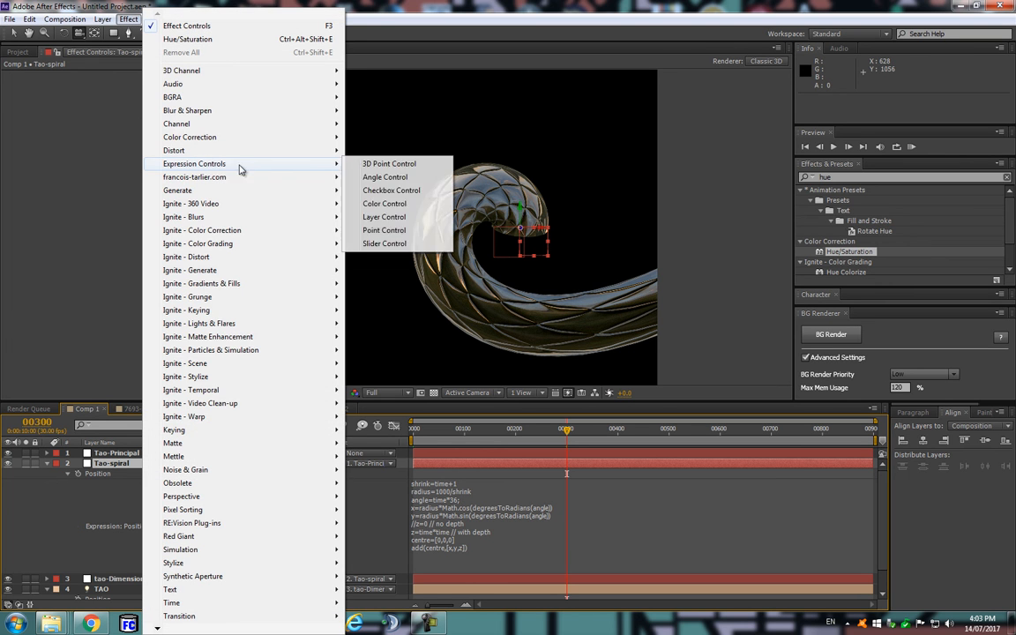
click(384, 244)
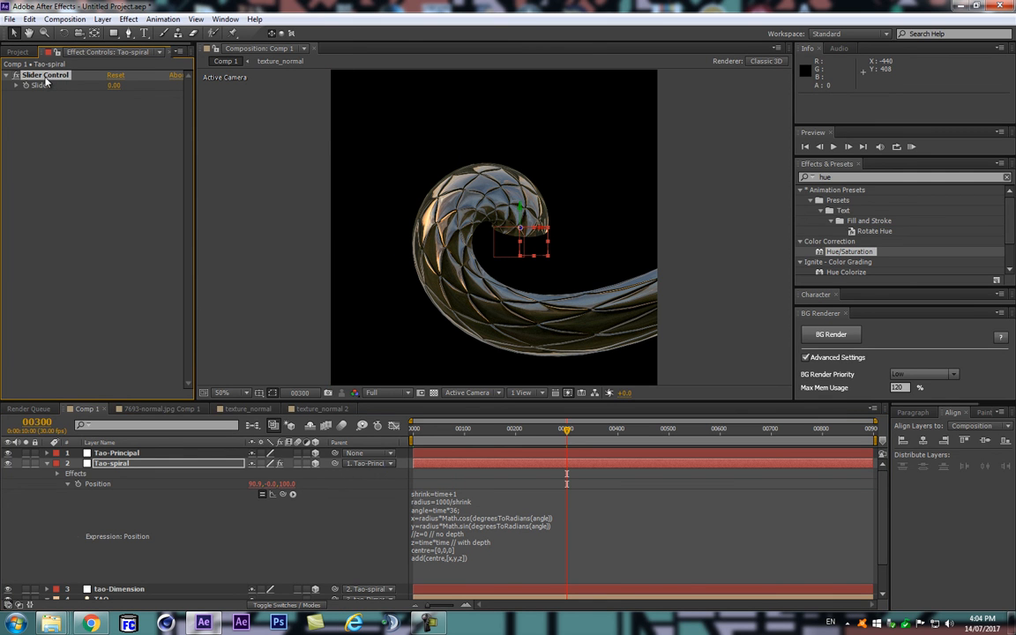
key(Return)
text(radius)
key(Return)
key(ctrl+d)
key(Delete)
- Add an Angle Control to the Tao-spiral null
click(128, 19)
mouse_move(210, 166)
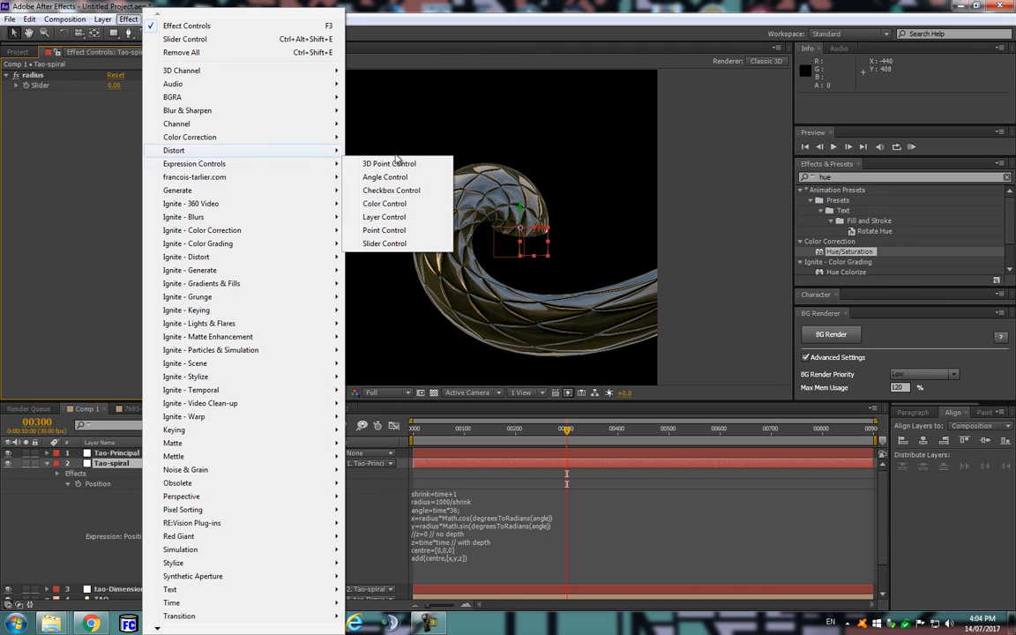
click(385, 177)
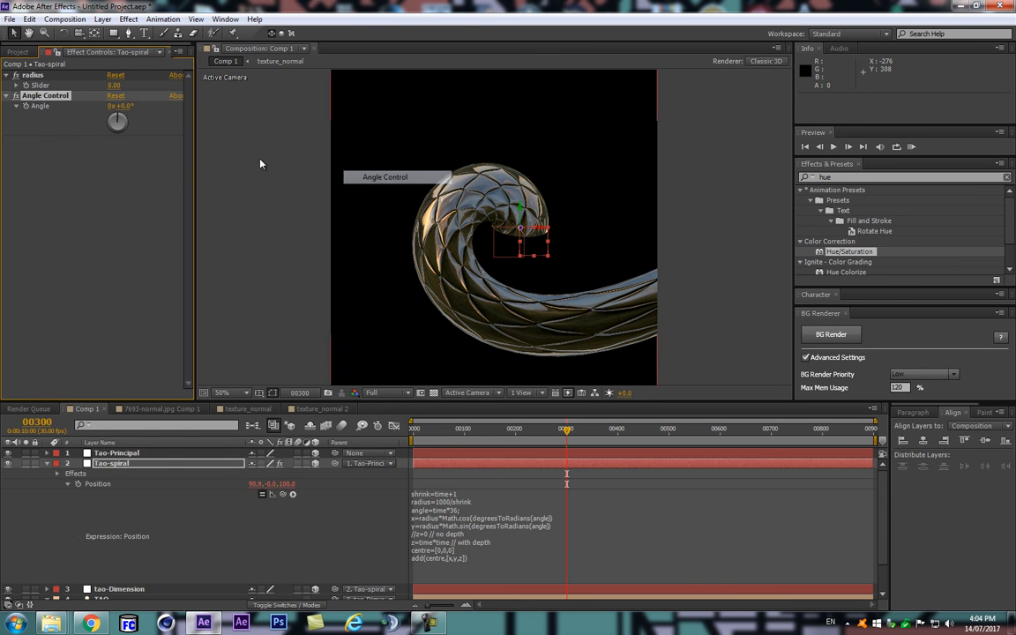
- Link the angle multiplier in Tao-spiral's Position expression to the Angle Control, replacing 36
click(444, 494)
click(456, 509)
text(5)
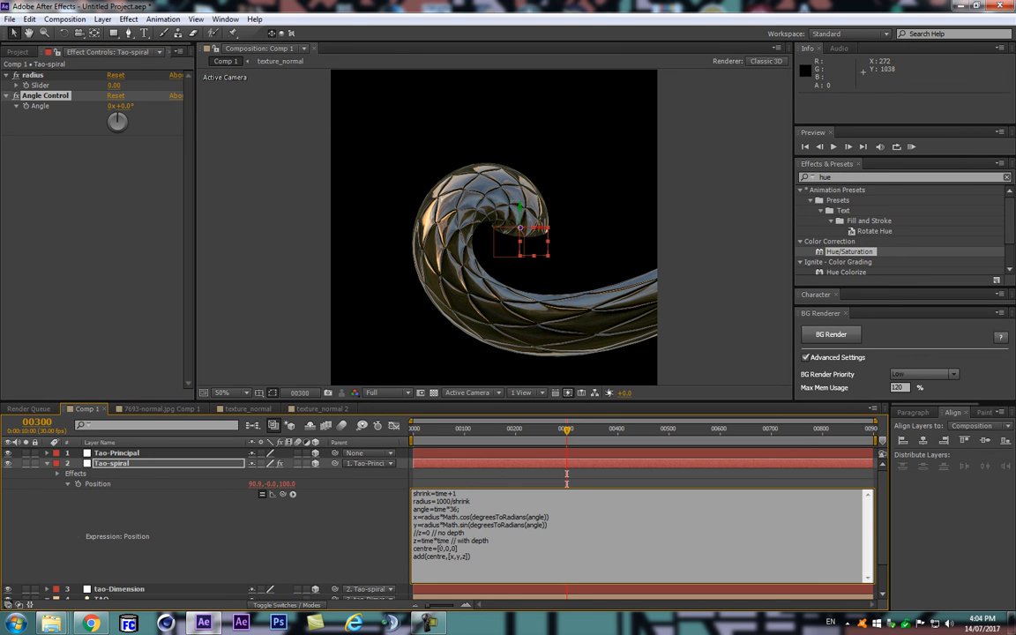
drag(458, 509, 459, 517)
double_click(455, 509)
drag(282, 495, 127, 107)
- Try the Angle Control at 90° and about 124°, and set it to 130°
click(127, 106)
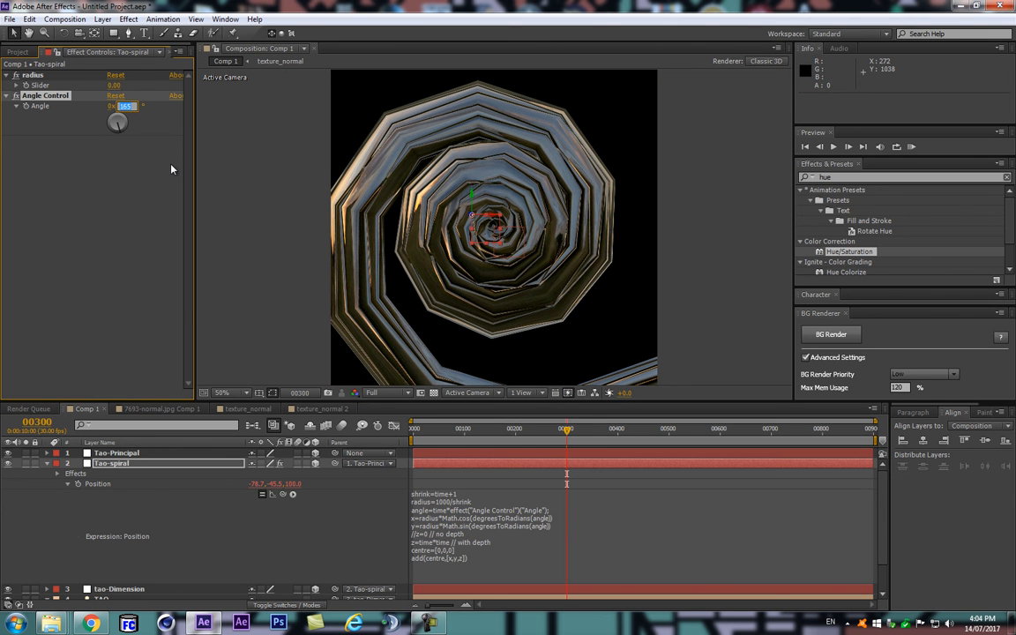
text(90)
key(Return)
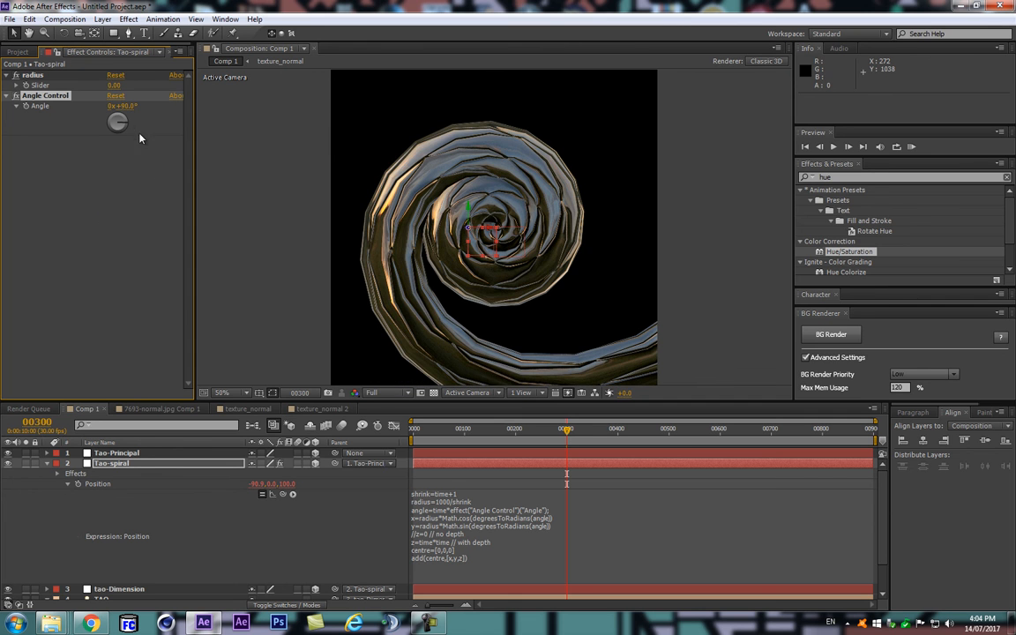
drag(131, 106, 151, 107)
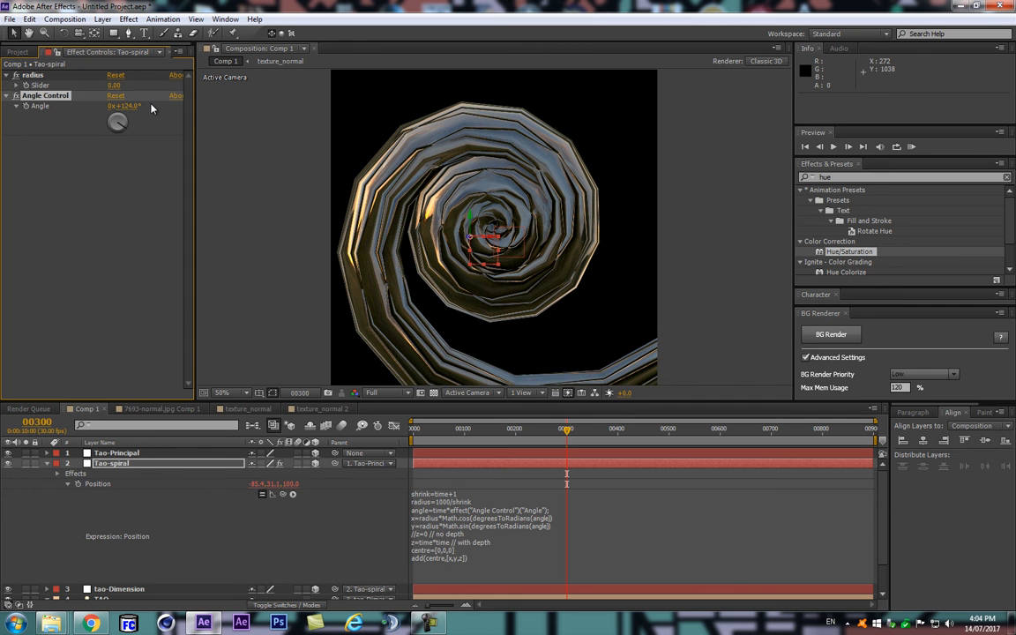
click(126, 106)
text(130)
key(Return)
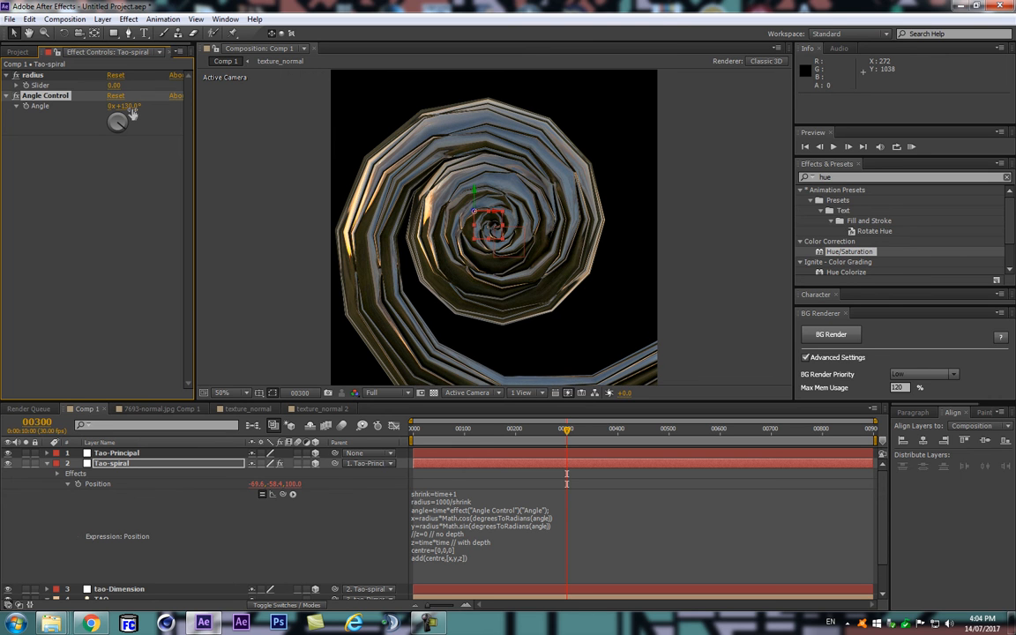
- Try replacing the commented-out z line in Tao-spiral's Position expression with z=1000, and undo the edit
click(419, 541)
drag(420, 534, 415, 534)
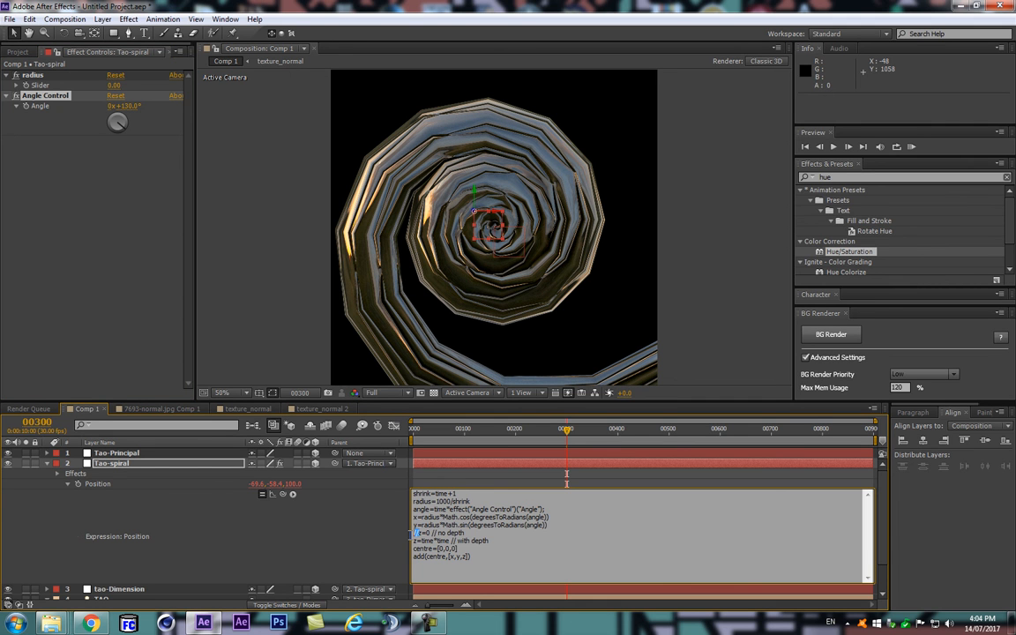
key(BackSpace)
drag(423, 533, 477, 533)
key(BackSpace)
text(1000)
click(351, 554)
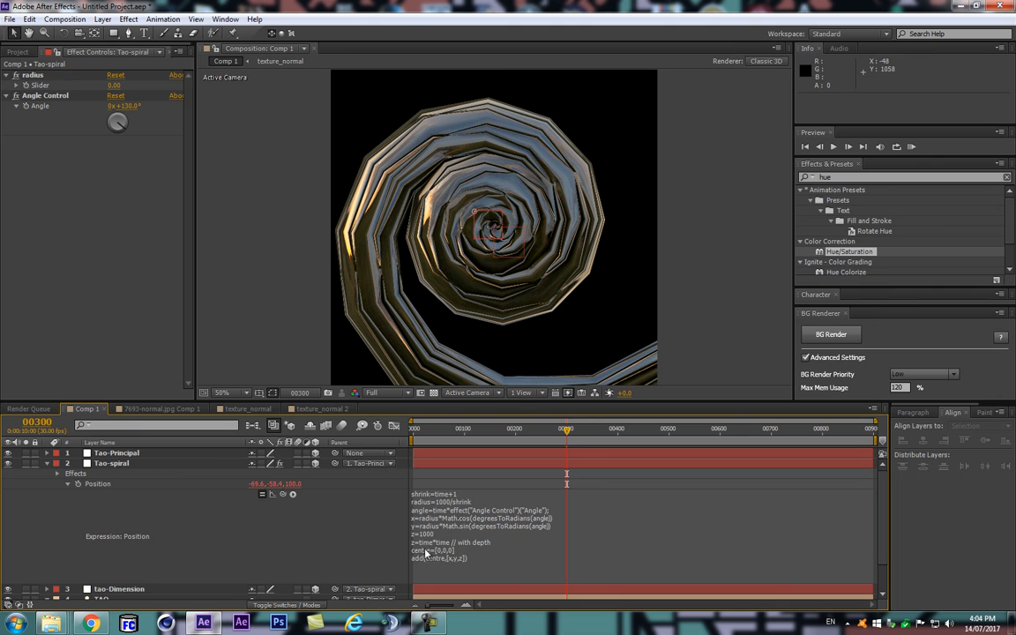
click(508, 542)
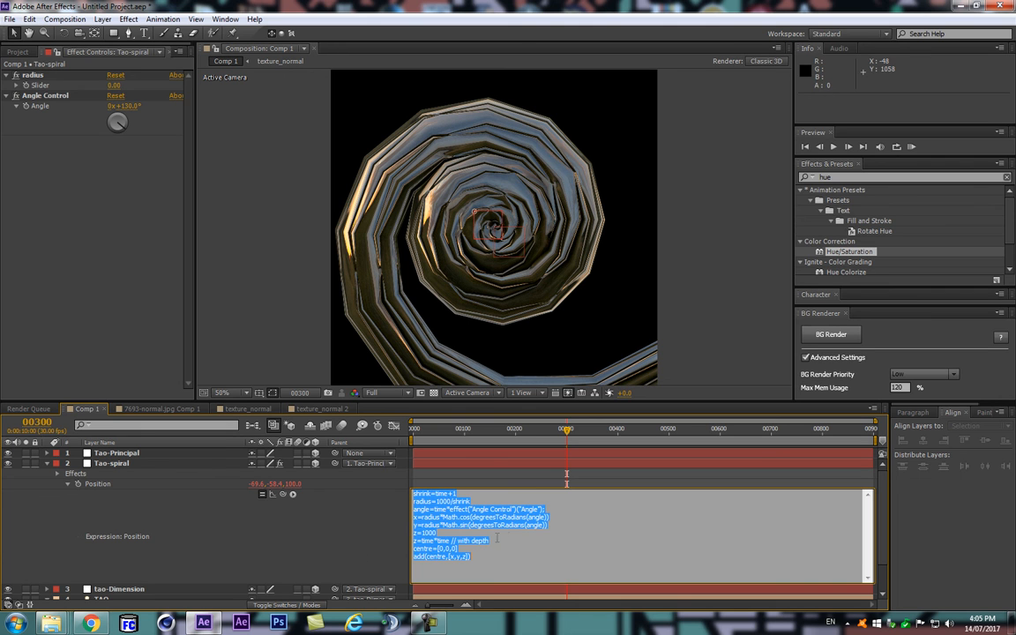
click(453, 556)
click(374, 554)
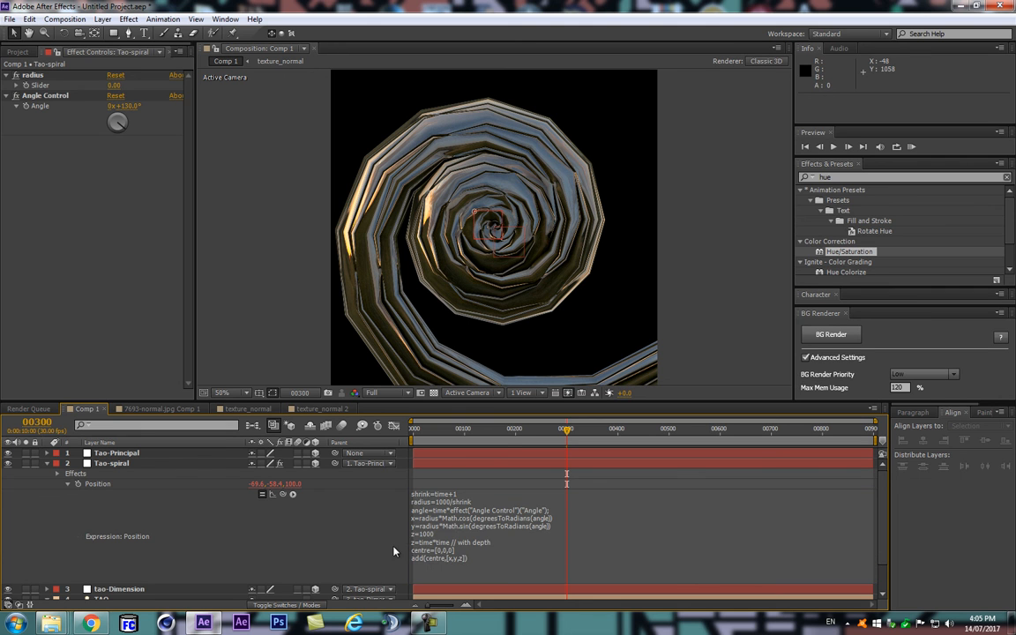
key(ctrl+z)
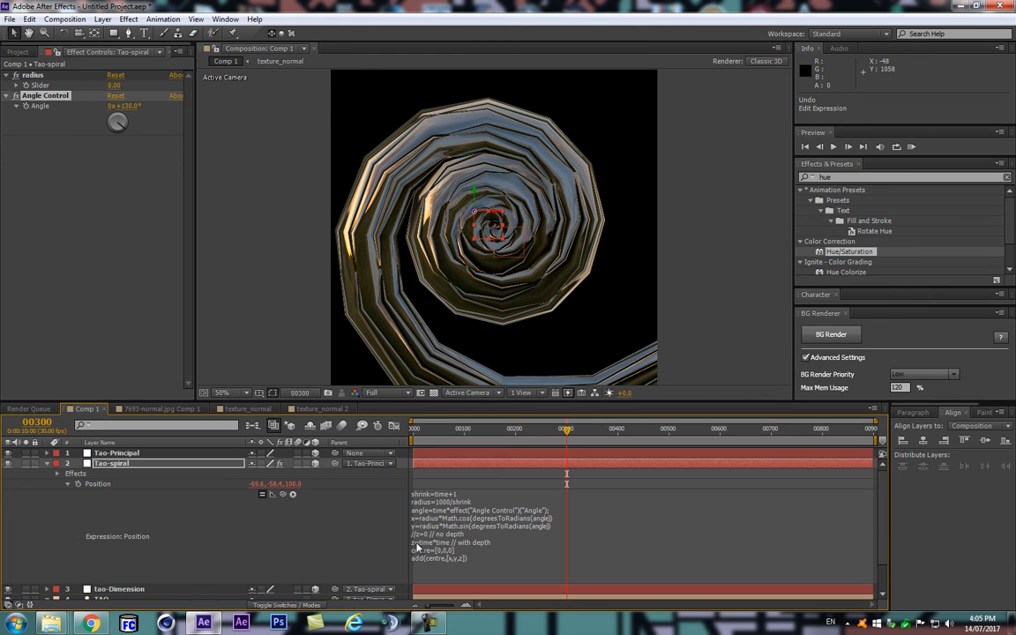
- Move the current time to frame 259
click(444, 547)
click(424, 429)
drag(451, 436, 546, 432)
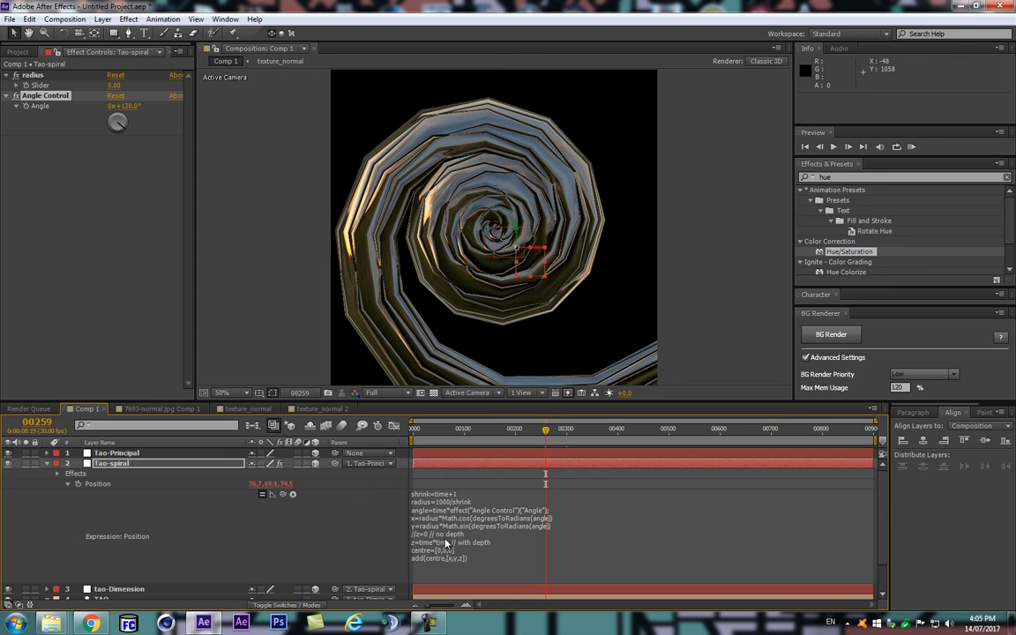
- Duplicate Tao-spiral's radius slider control, rename the copy profondeur and set its value to 4
click(29, 74)
key(ctrl+d)
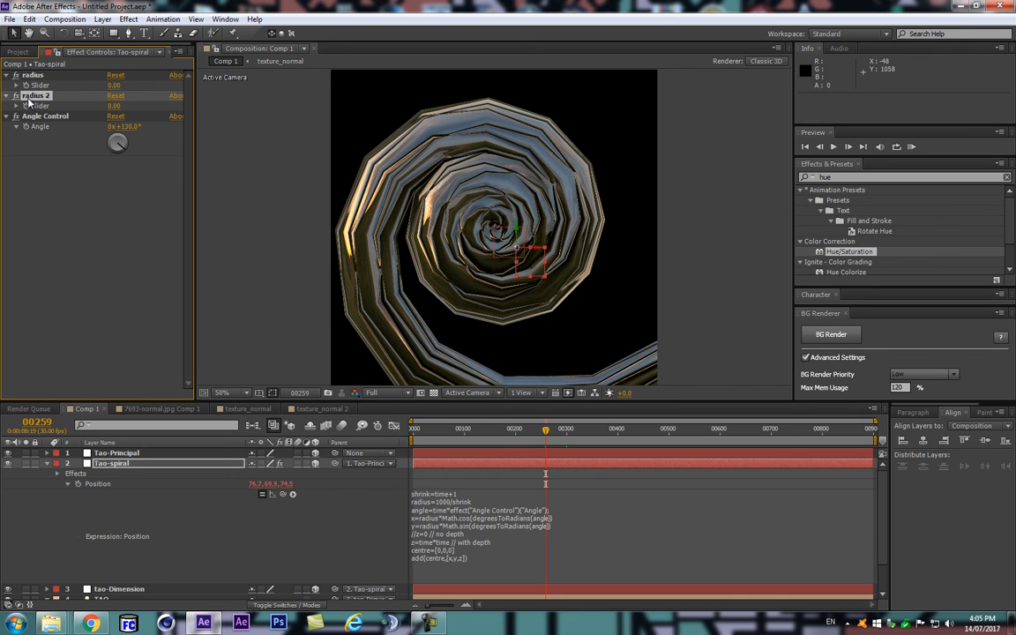
key(Return)
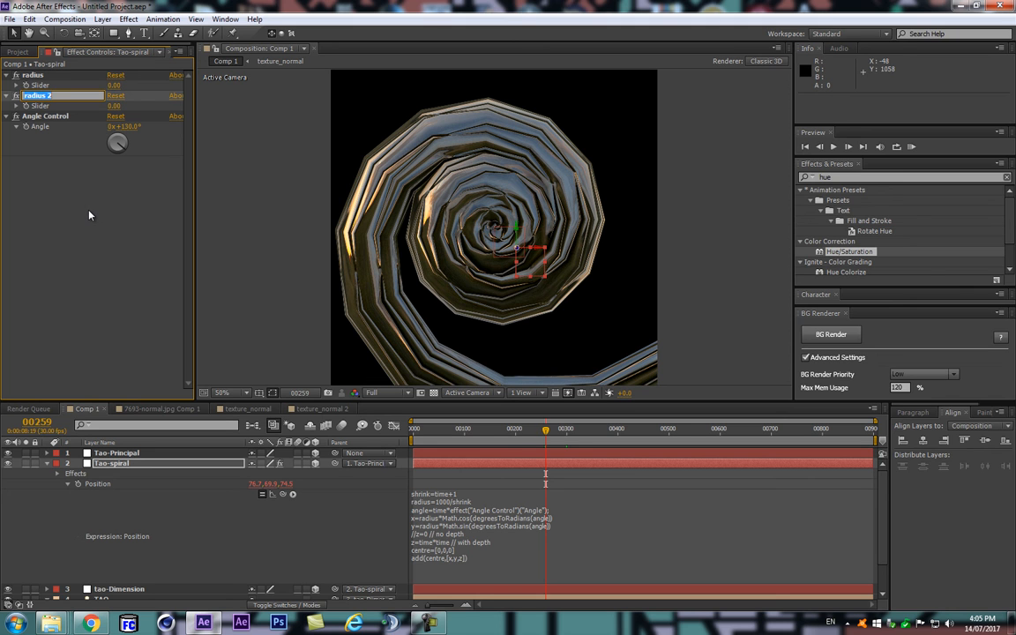
text(ondeur)
key(Return)
click(115, 106)
text(4)
key(Return)
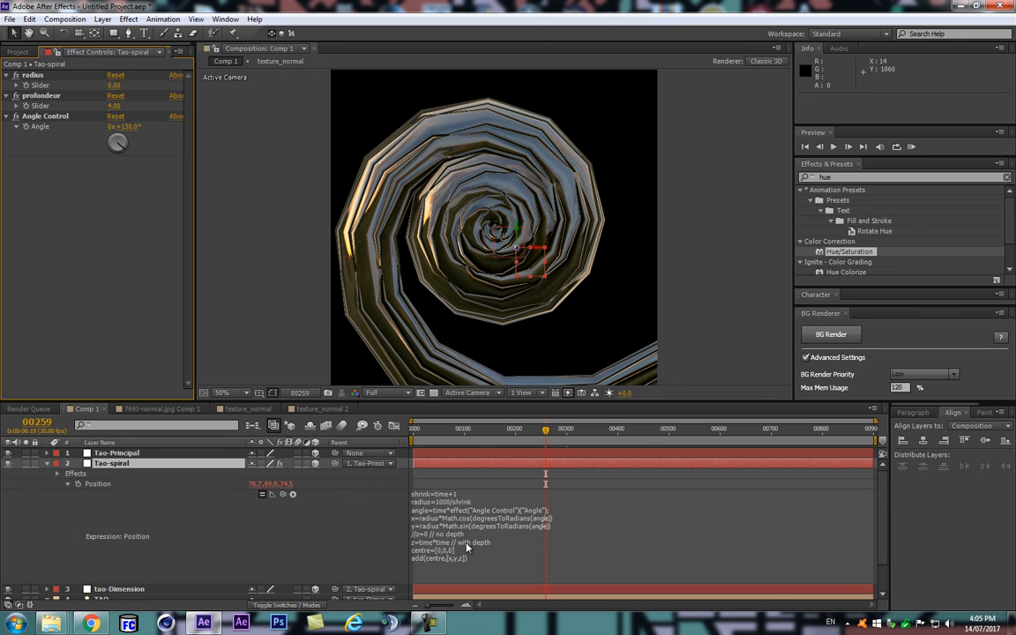
- Link the second time factor in the Position expression's z line to the profondeur slider, and set that slider to 614
click(442, 549)
click(443, 549)
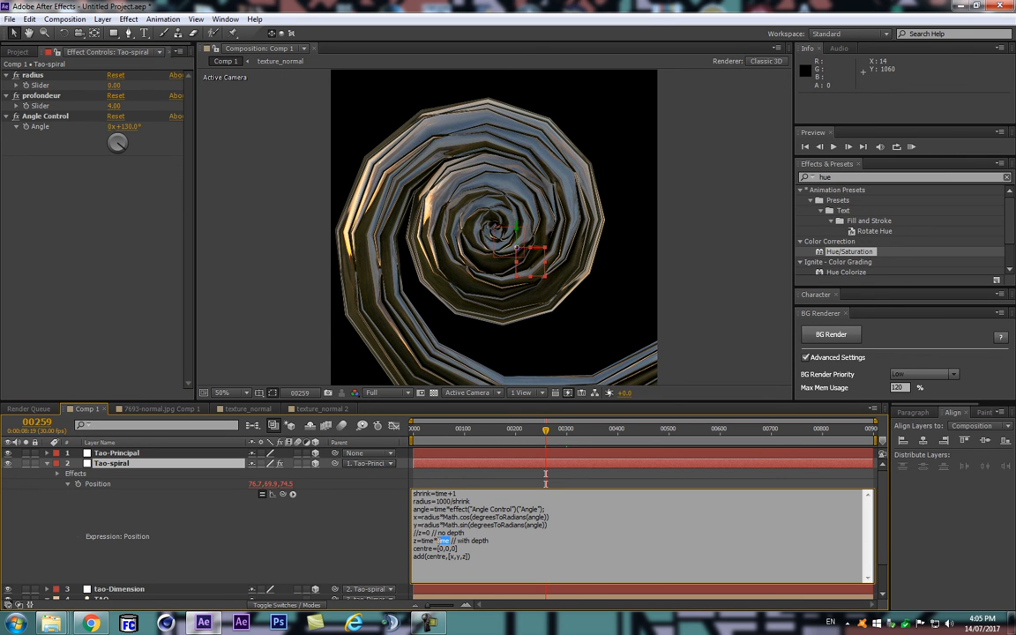
drag(282, 494, 39, 104)
mouse_move(115, 106)
mouse_down()
mouse_move(143, 107)
mouse_move(102, 105)
mouse_up()
click(130, 108)
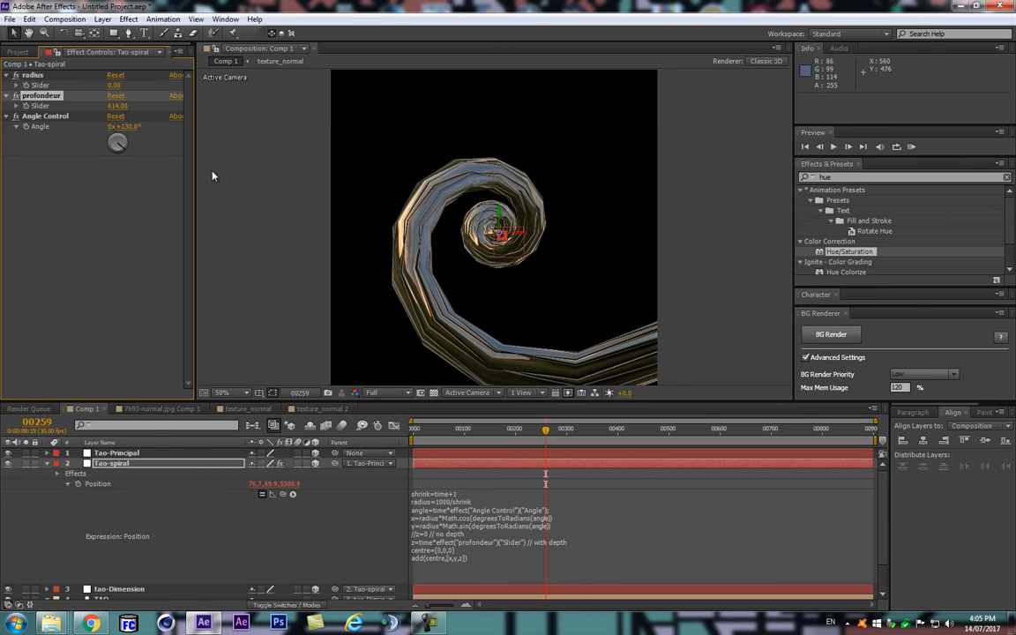
- Review the rendering and texture settings of the Tao effect on the TAO solid, and collapse the Rendering group
click(46, 464)
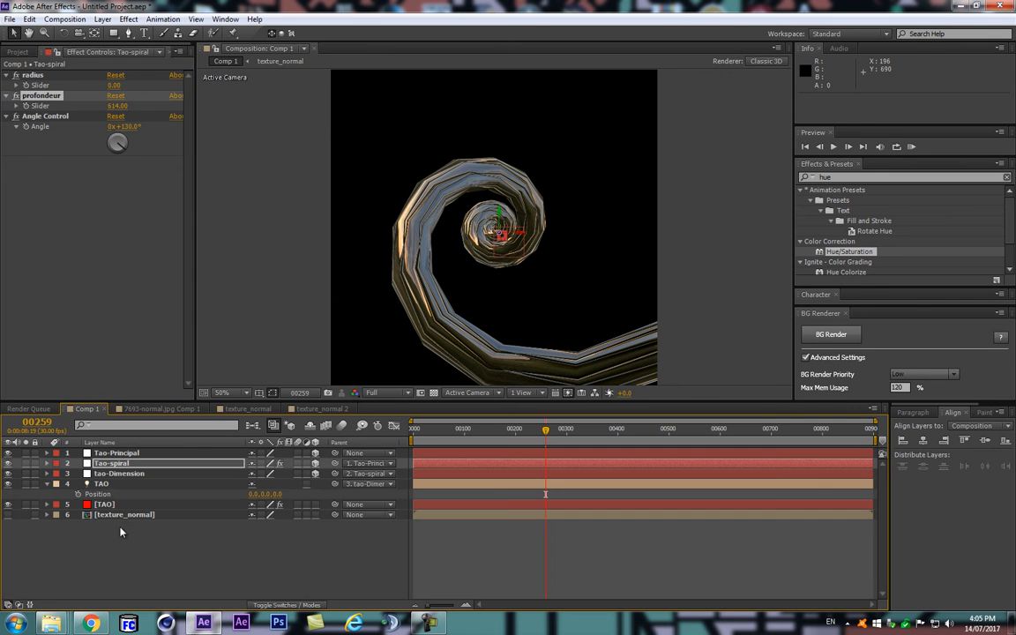
click(111, 504)
drag(189, 156, 25, 319)
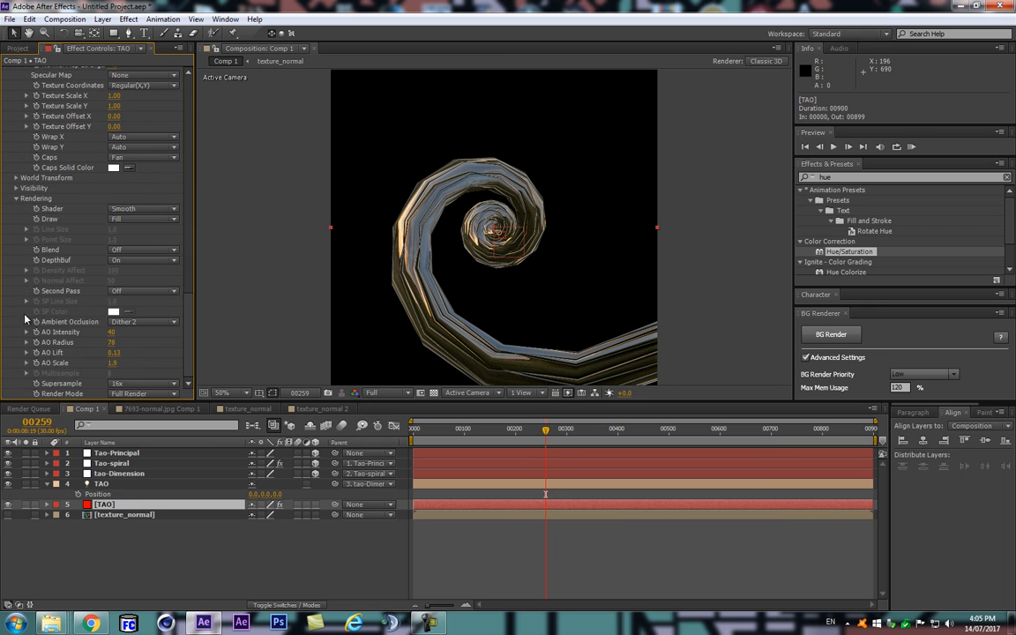
click(15, 198)
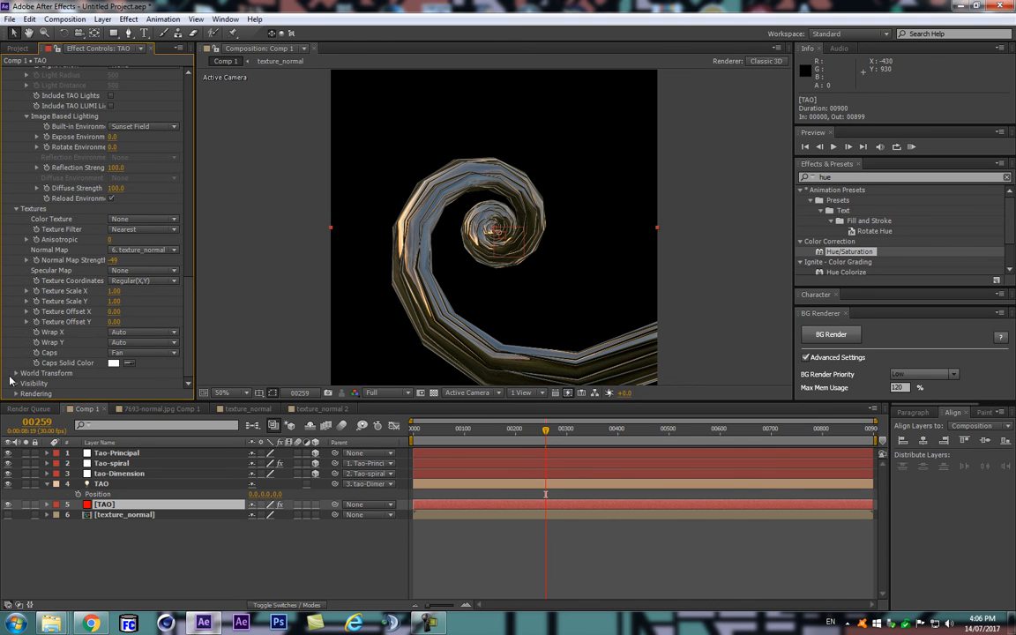
- Link the 1000 in Tao-spiral's Position expression to the radius slider, and set that slider to 910
click(113, 464)
drag(121, 108, 123, 116)
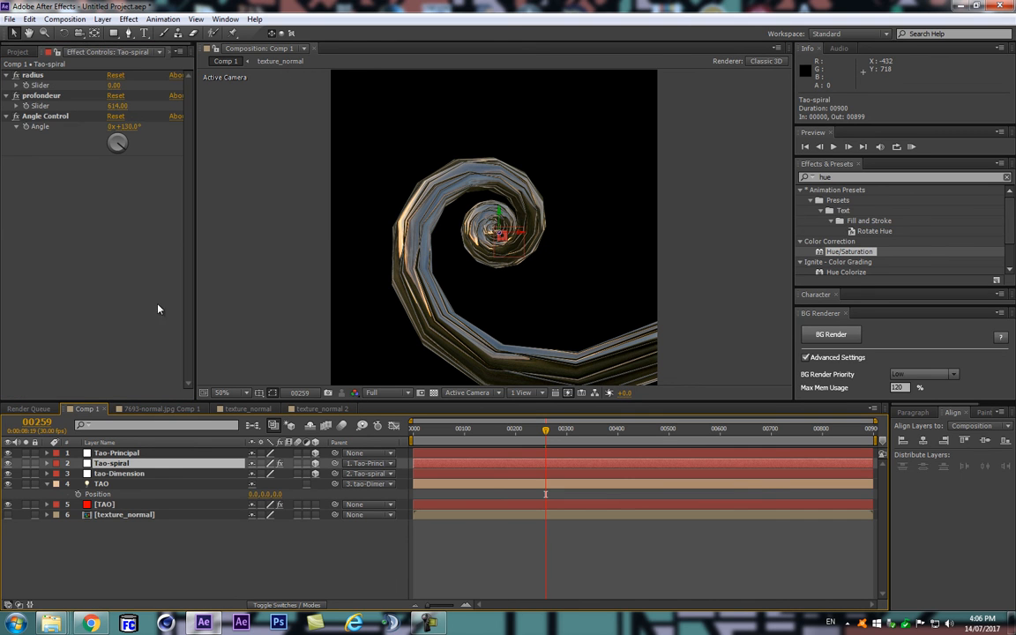
key(p)
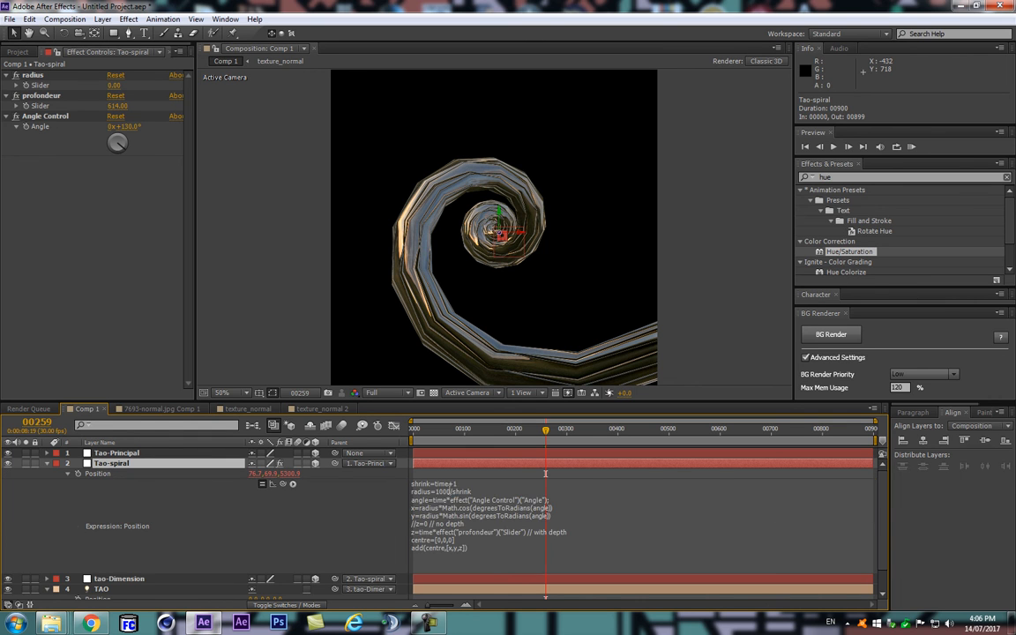
click(484, 530)
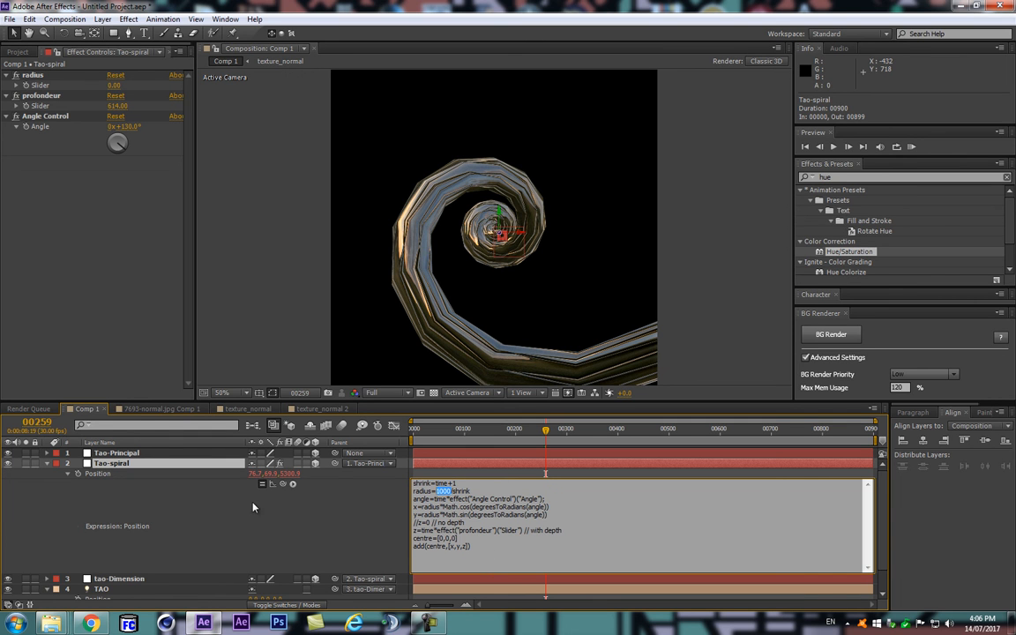
drag(278, 484, 42, 86)
drag(117, 85, 287, 260)
scroll(459, 262, up, 1)
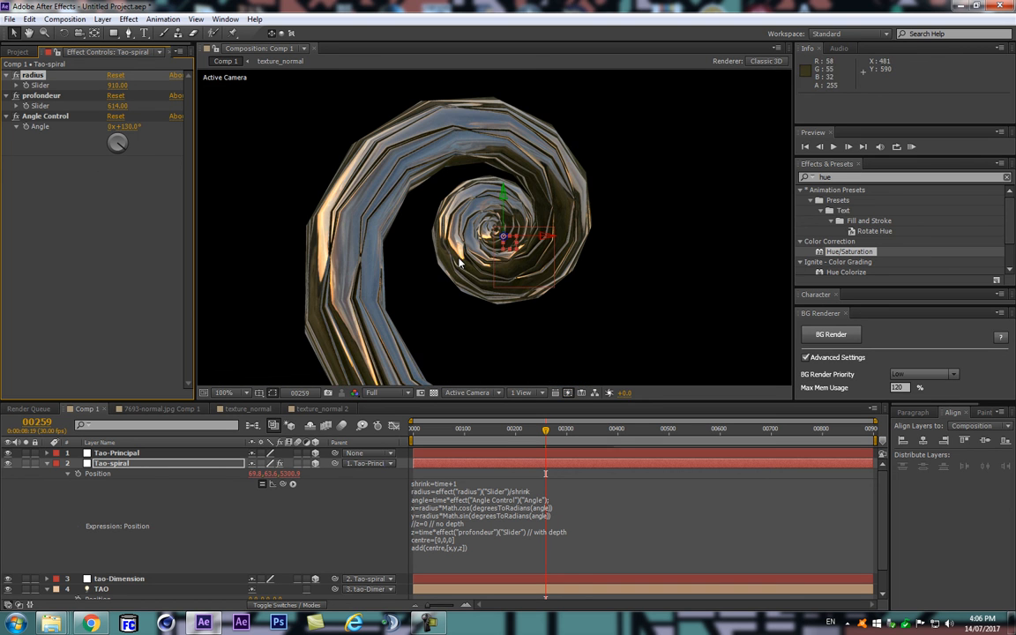
scroll(543, 200, down, 1)
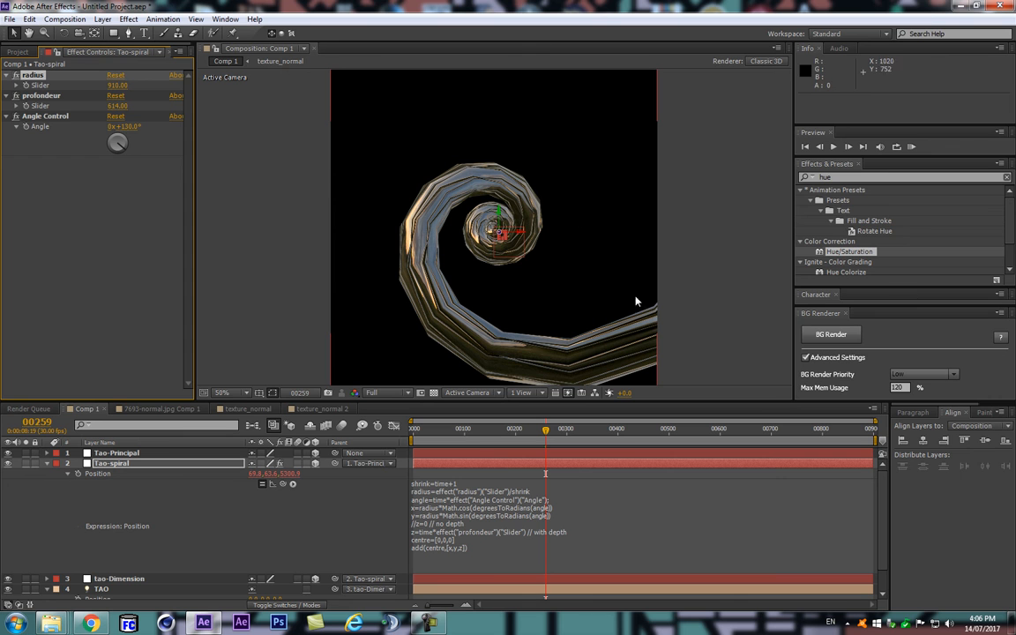
scroll(442, 269, up, 1)
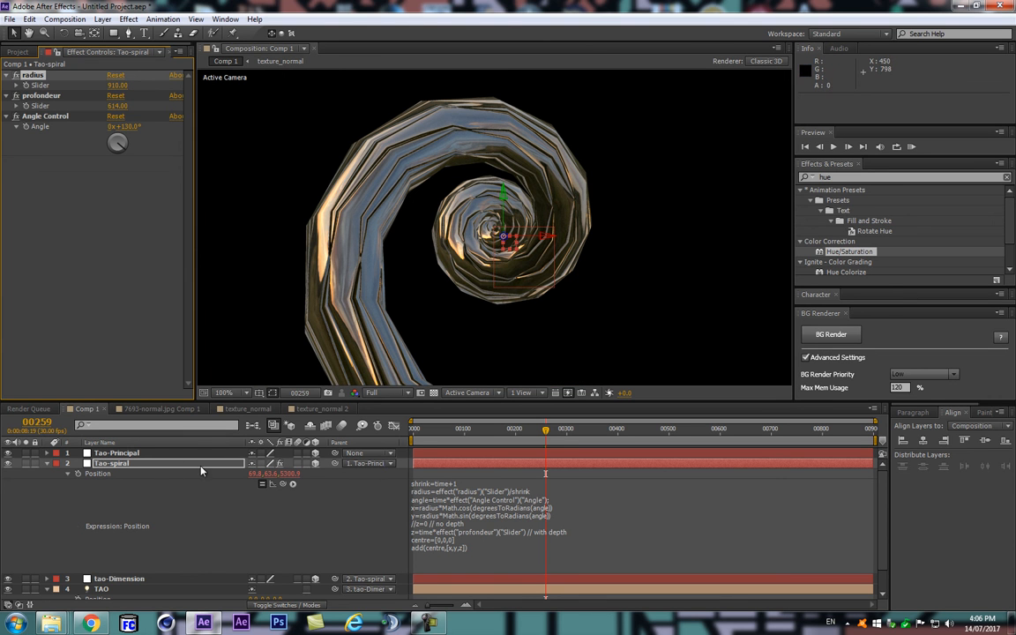
- Collapse Tao-spiral's properties and set its Angle Control to 360°
click(46, 463)
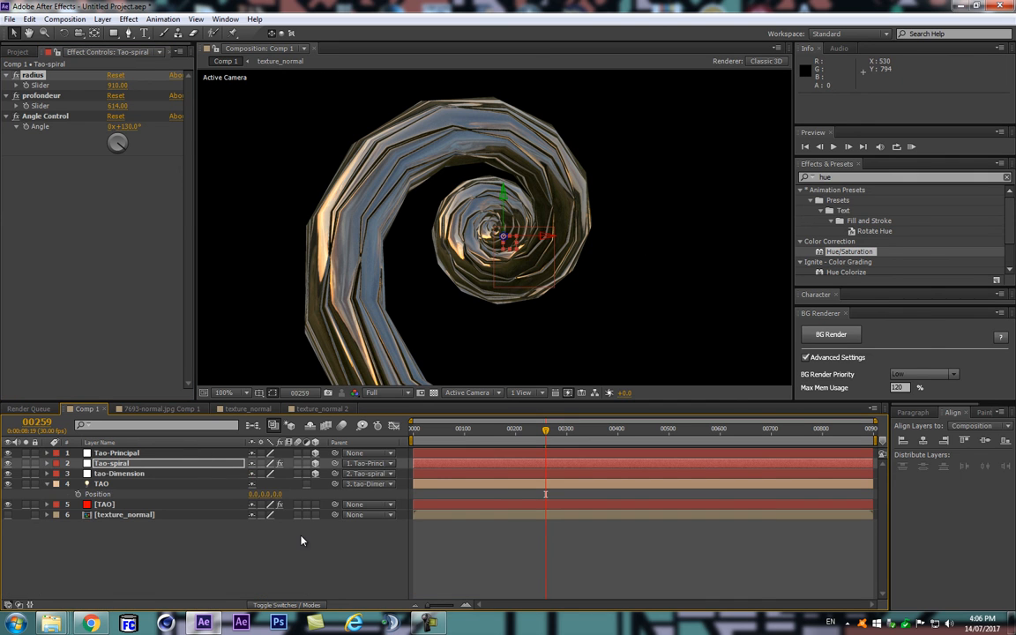
click(167, 570)
click(123, 465)
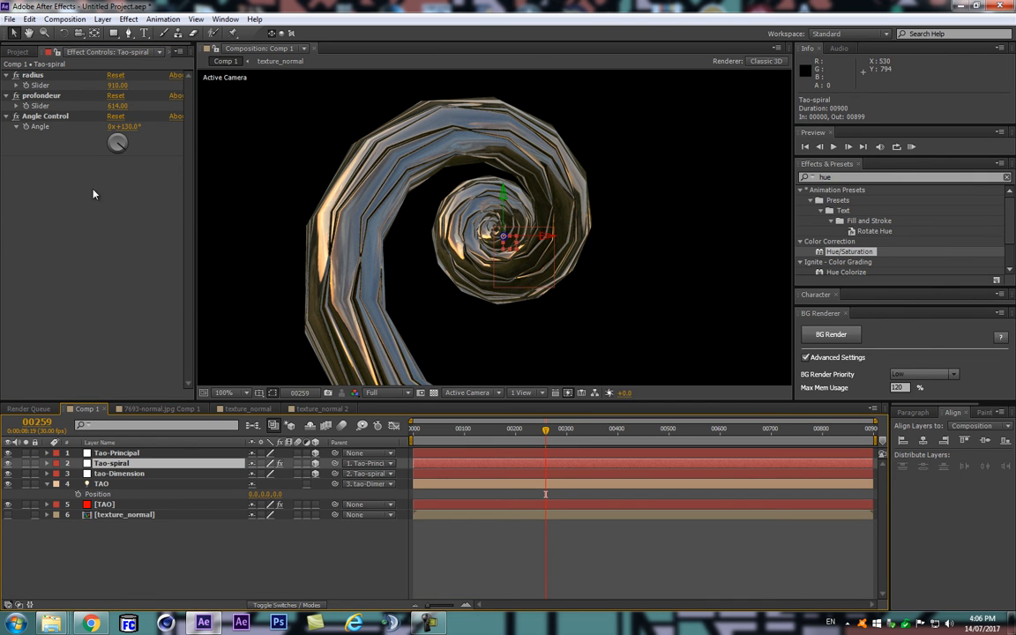
click(127, 127)
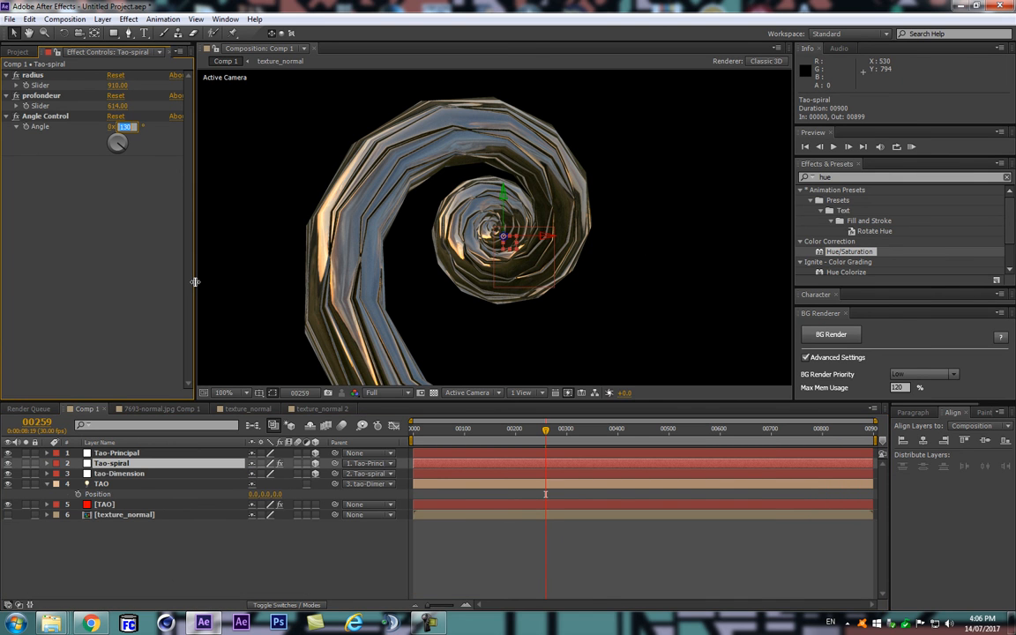
text(360)
key(Return)
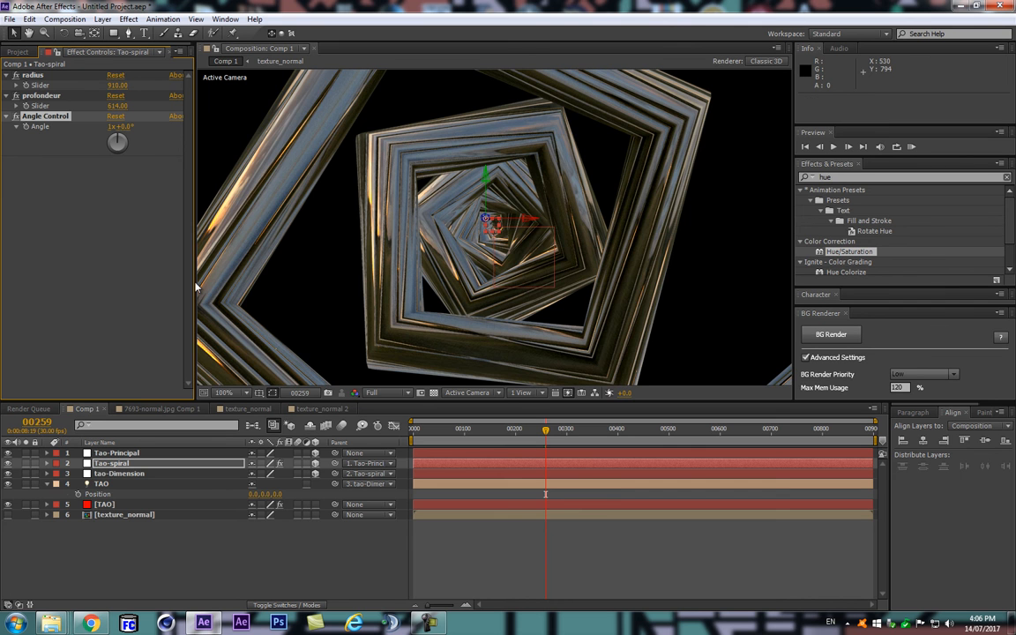
key(comma)
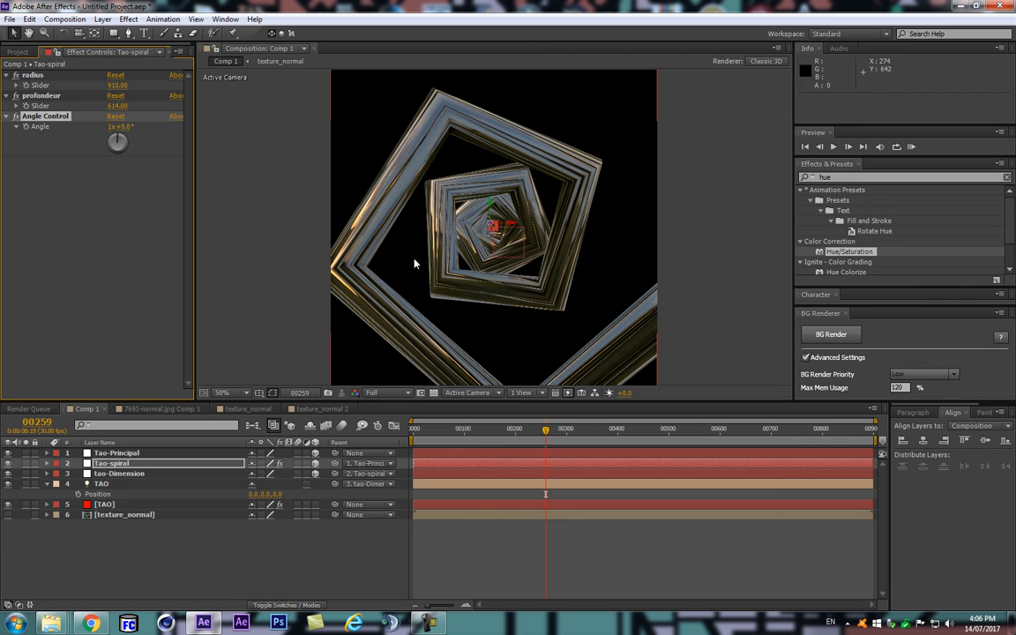
- Try 145 and 345 segments for the Tao effect on the TAO solid, and set Segments to 545
click(119, 504)
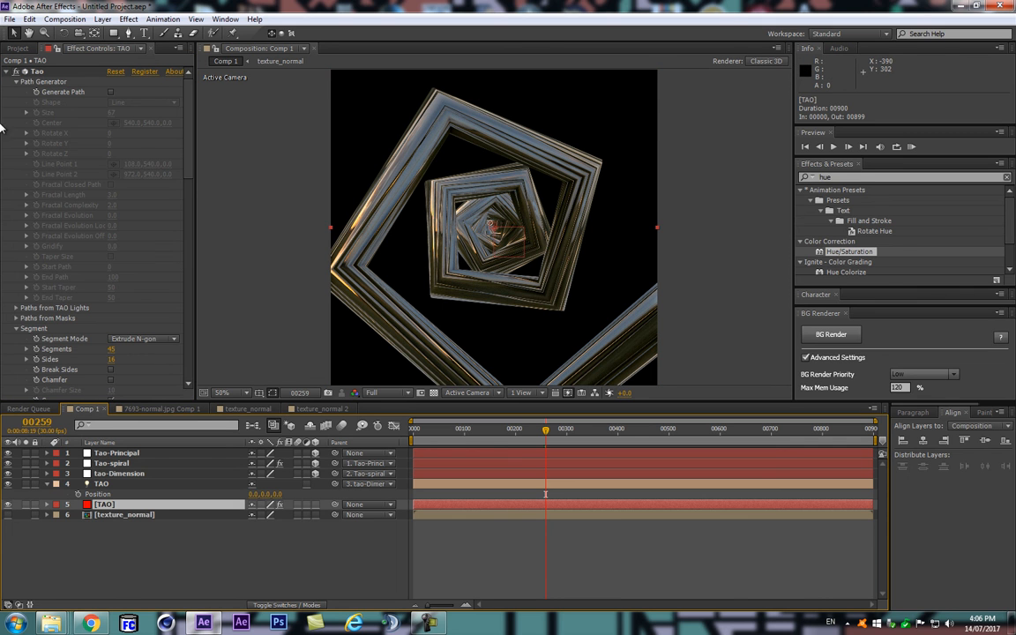
click(15, 82)
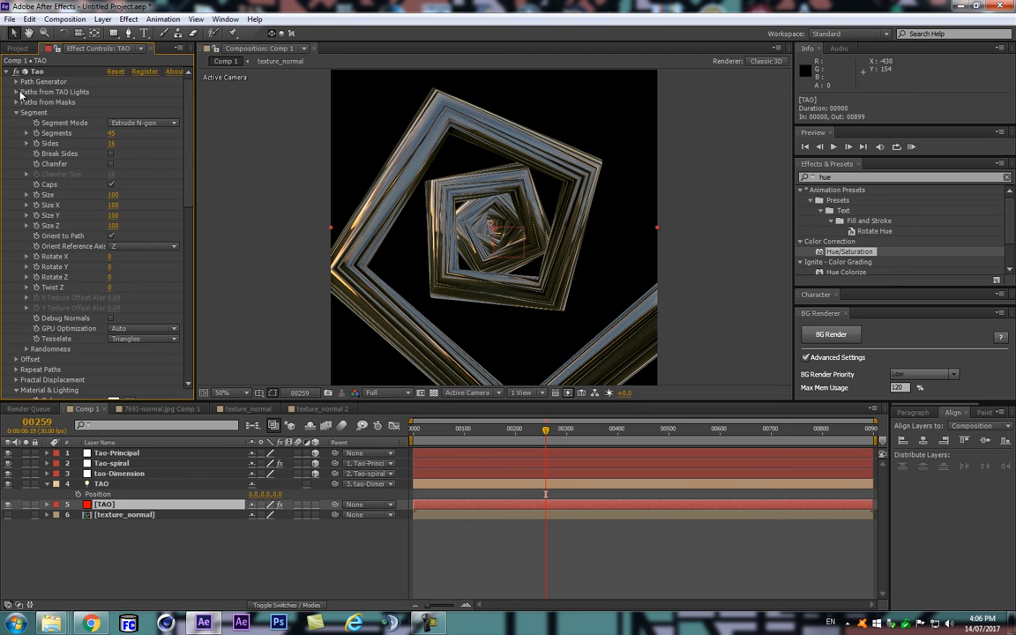
drag(117, 132, 113, 139)
click(113, 133)
text(145)
key(Return)
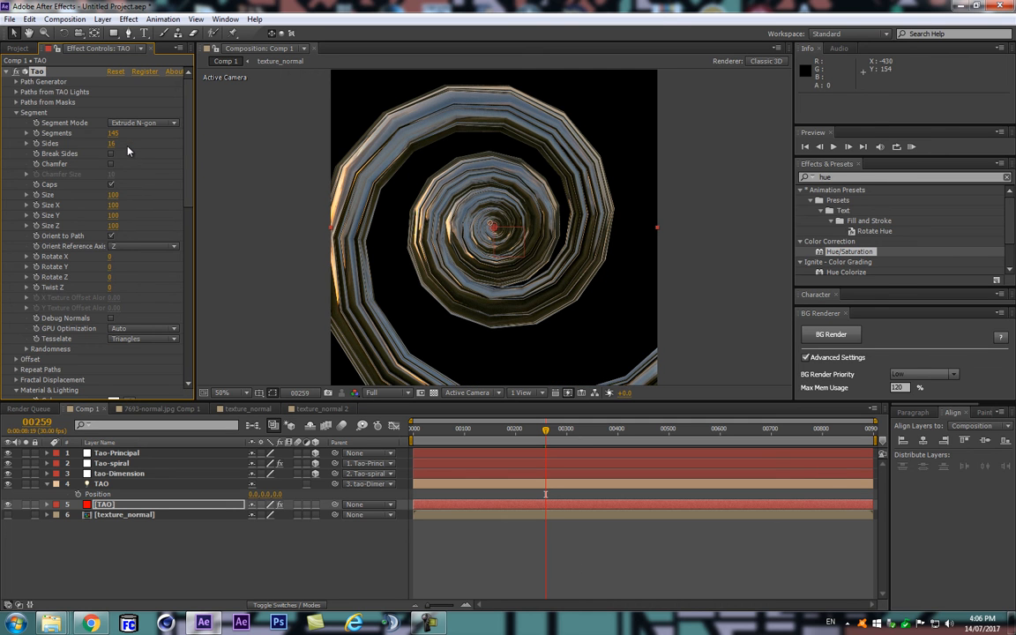
click(114, 133)
key(Return)
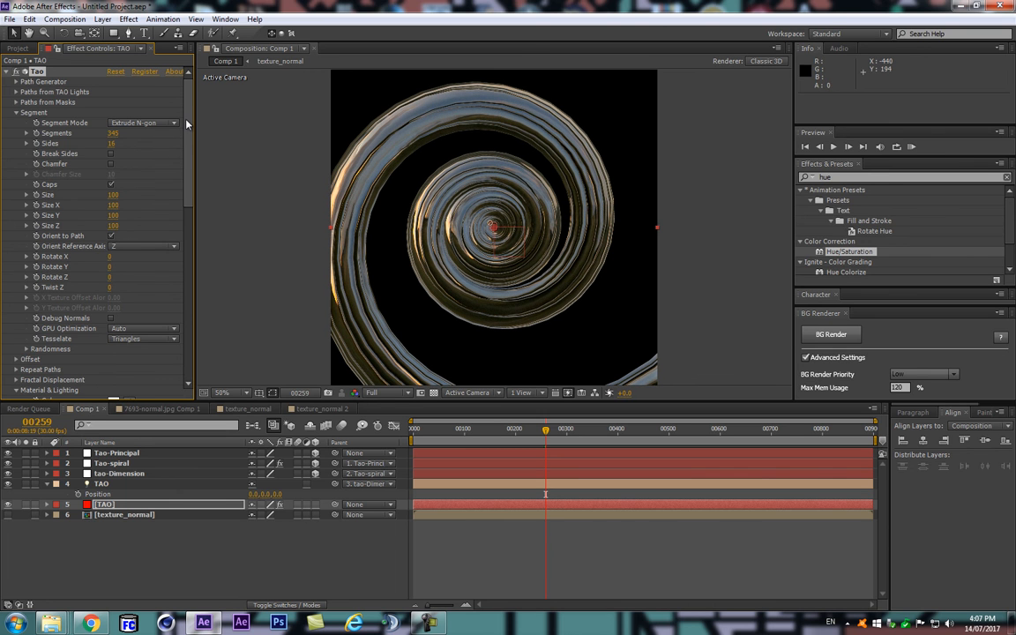
click(113, 133)
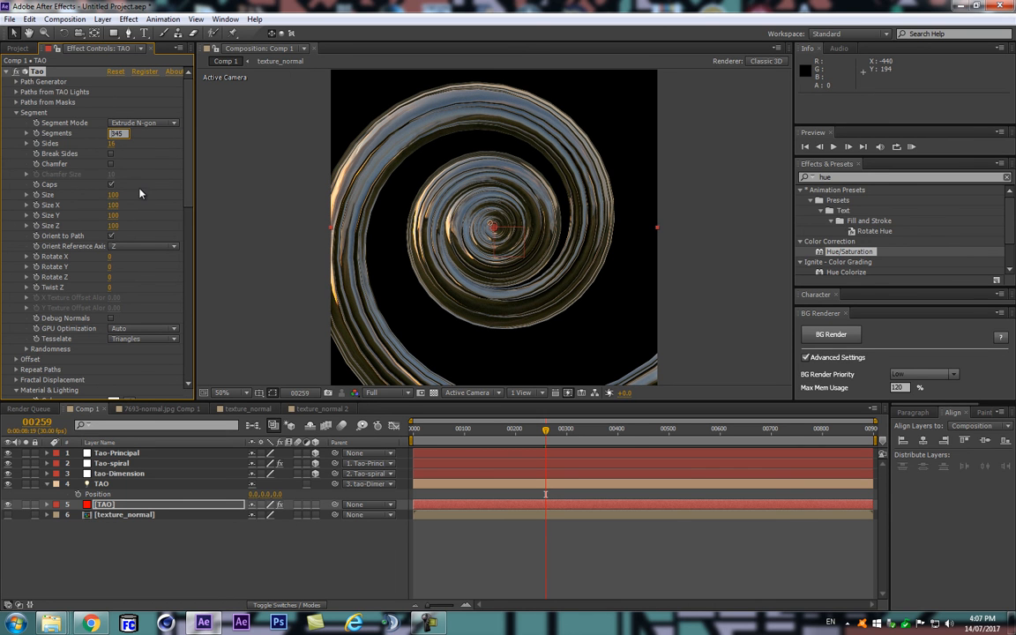
text(545)
key(Return)
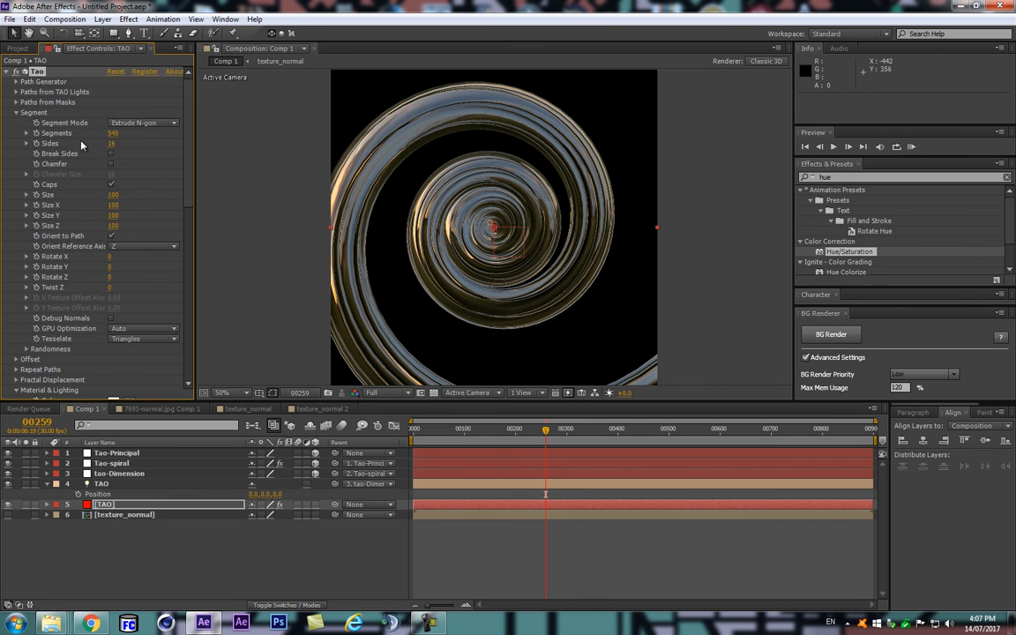
scroll(388, 101, up, 2)
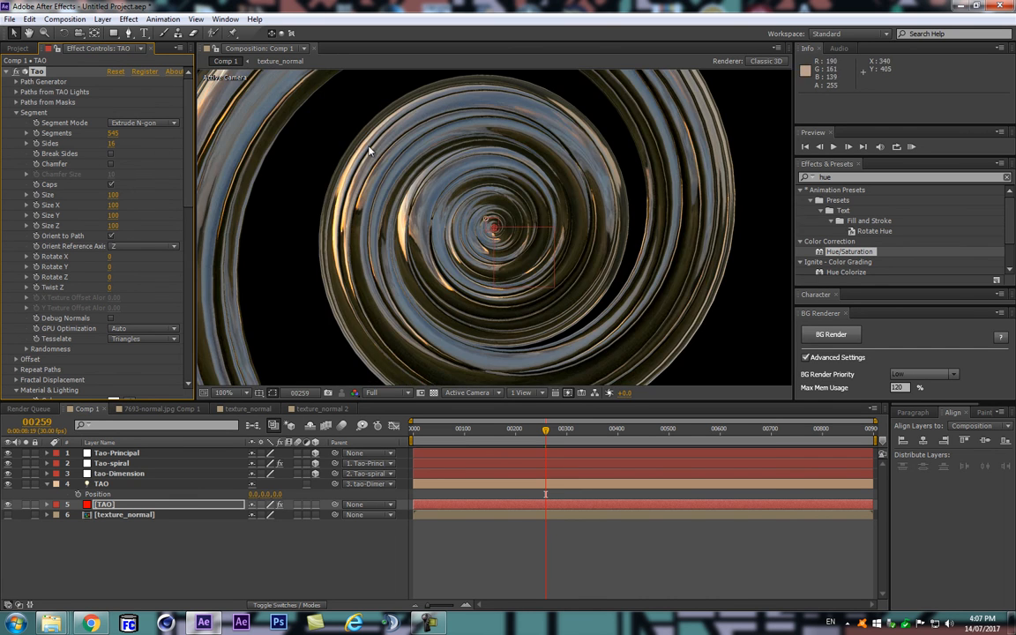
scroll(325, 159, down, 2)
- Try a Texture Scale Y of 10 in the Tao effect, and undo the change
scroll(168, 265, down, 10)
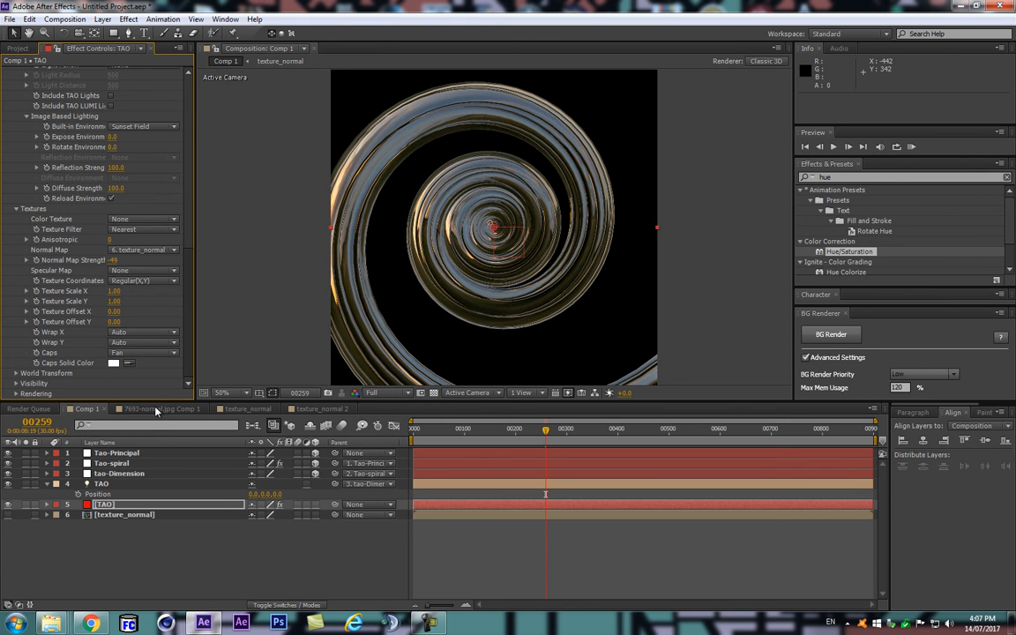
scroll(183, 317, up, 4)
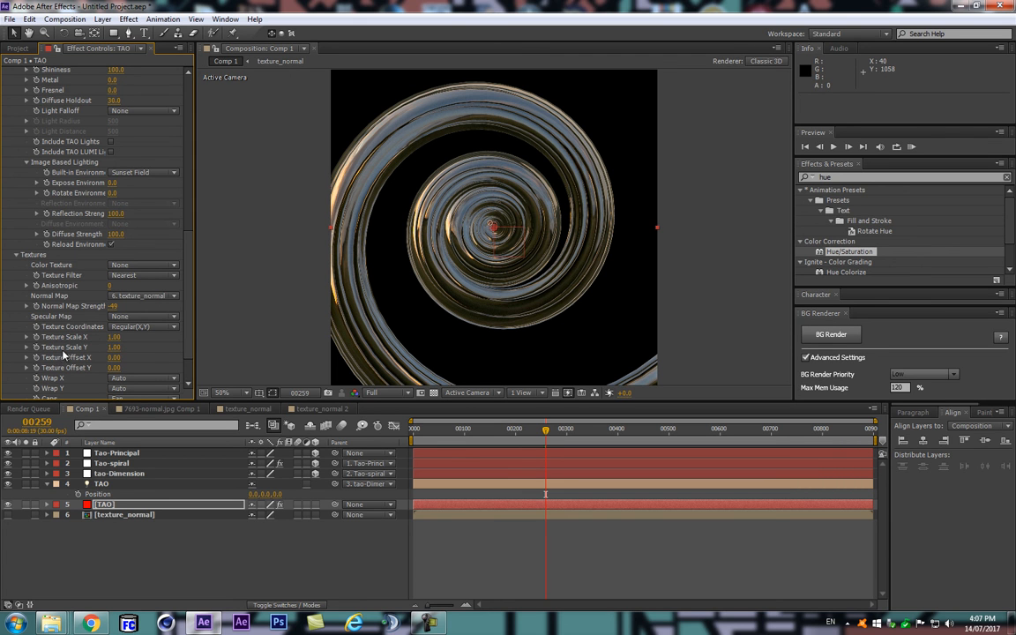
click(113, 347)
text(10)
key(Return)
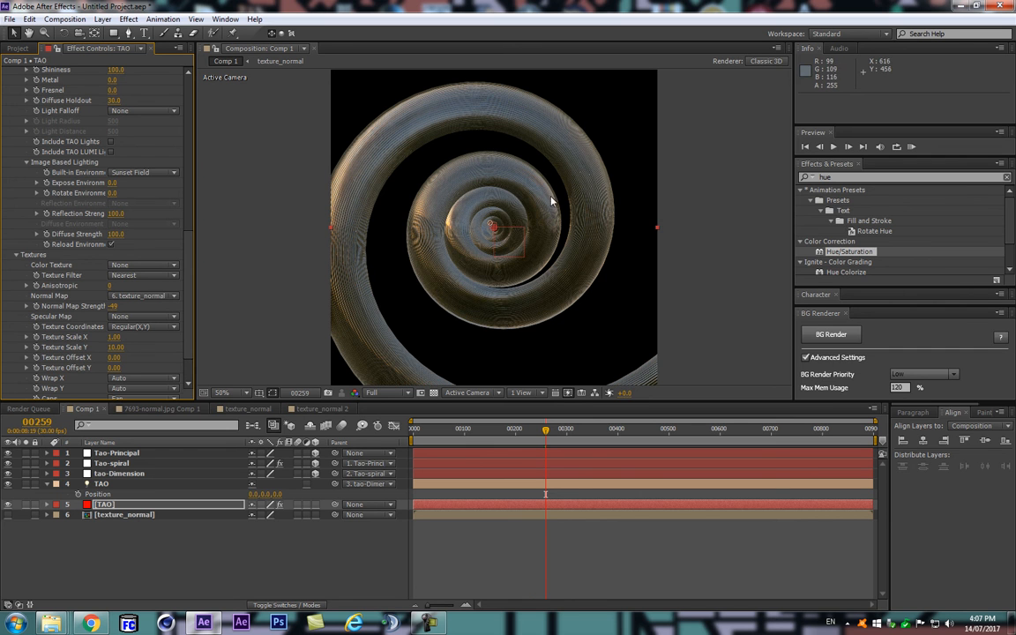
scroll(508, 220, up, 2)
key(ctrl+z)
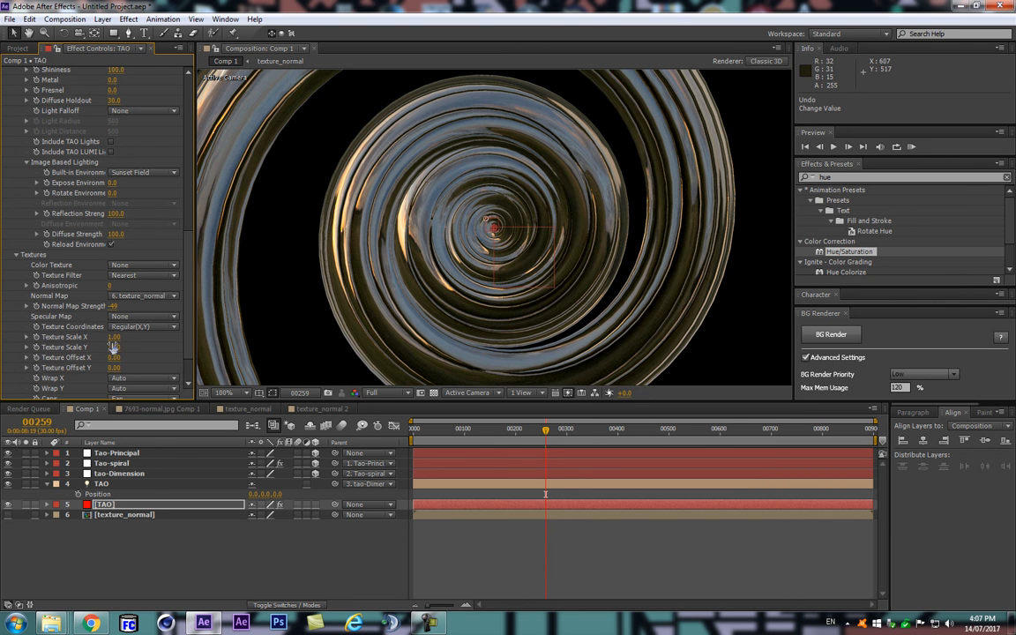
- Try Texture Scale X at 10 and 14 in the Tao effect, and set it to 20
click(111, 338)
text(5)
key(Return)
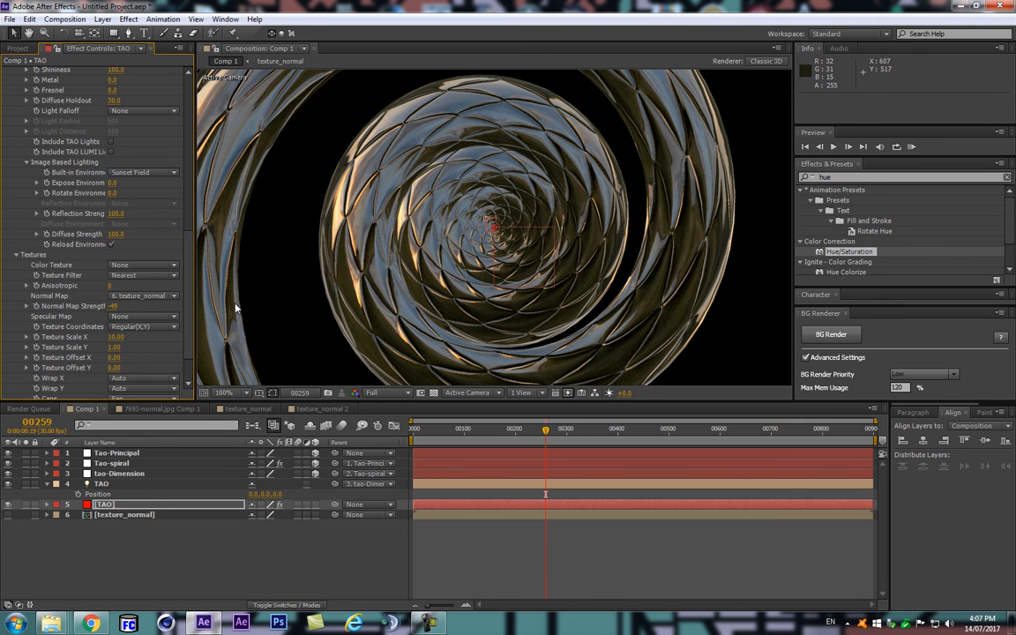
scroll(470, 233, down, 1)
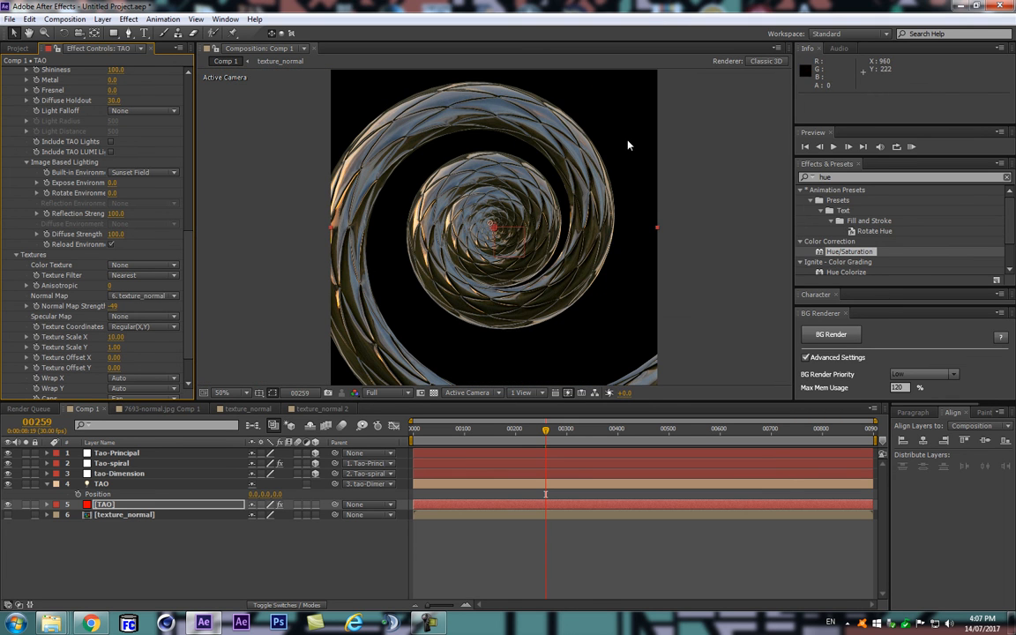
click(116, 337)
text(14)
key(Return)
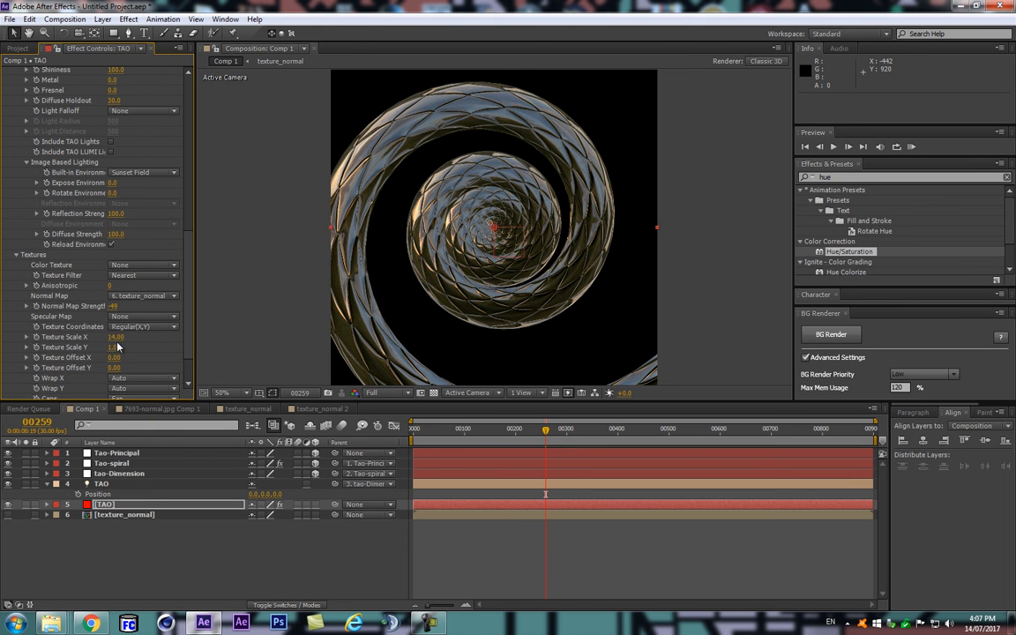
click(116, 337)
text(20)
key(Return)
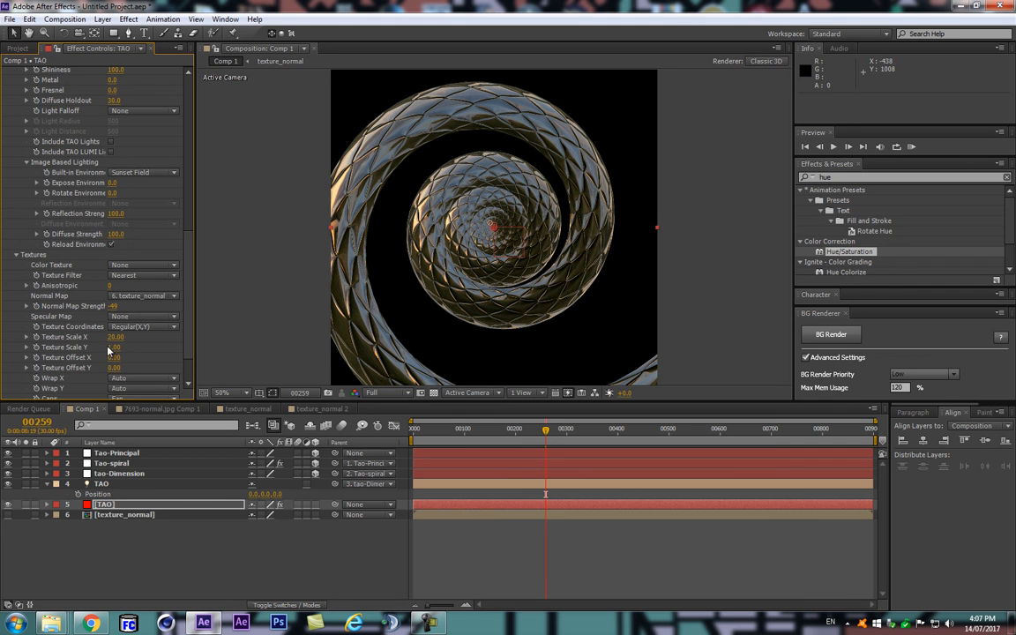
- Inspect the scale texture on the spiral tube at 100% and 50% magnification
key(slash)
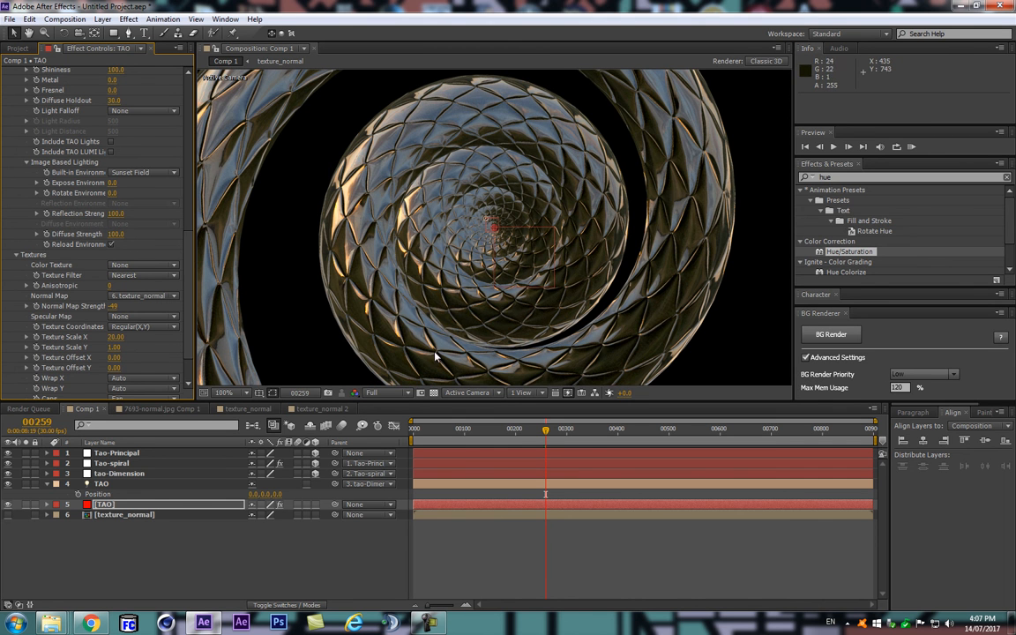
key(shift+slash)
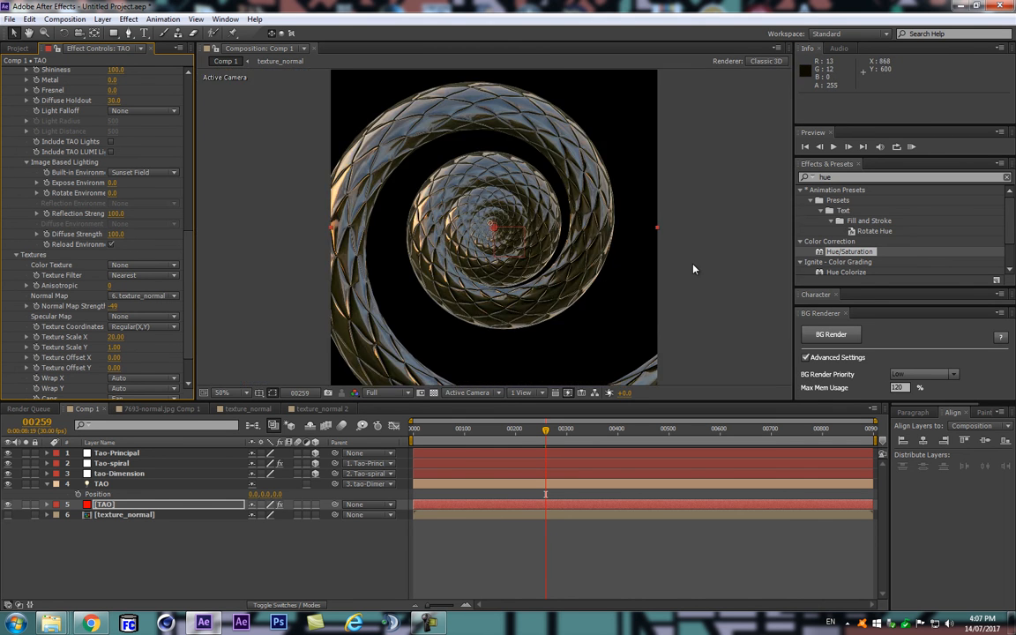
key(slash)
key(shift+slash)
key(slash)
key(shift+slash)
- Try replacing the texture_normal layer in Comp 1 with the texture_normal 2 composition, and inspect the scales on the spiral
click(125, 509)
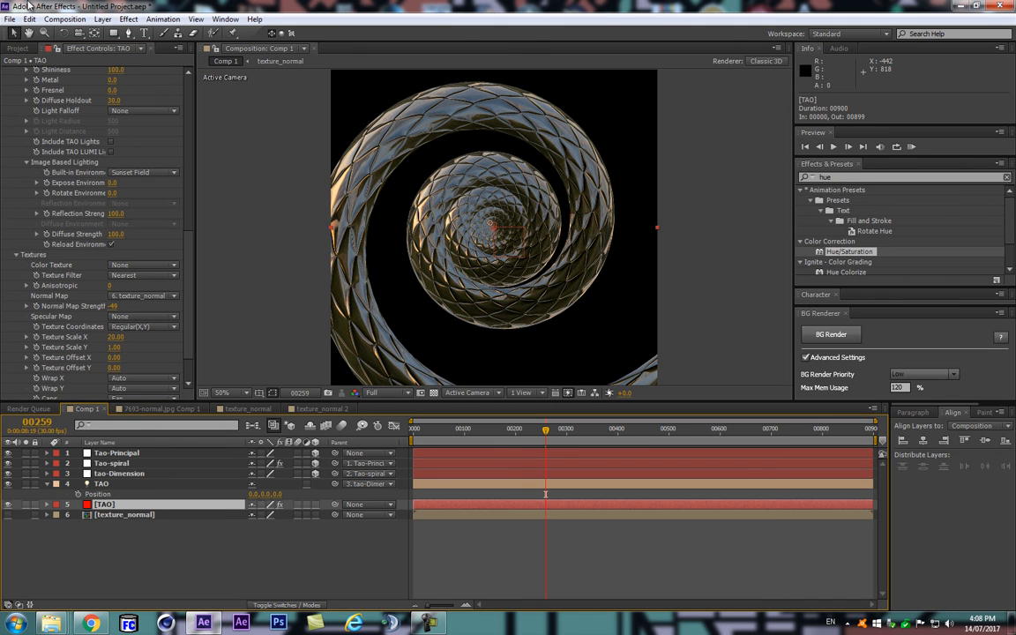
click(17, 48)
click(123, 156)
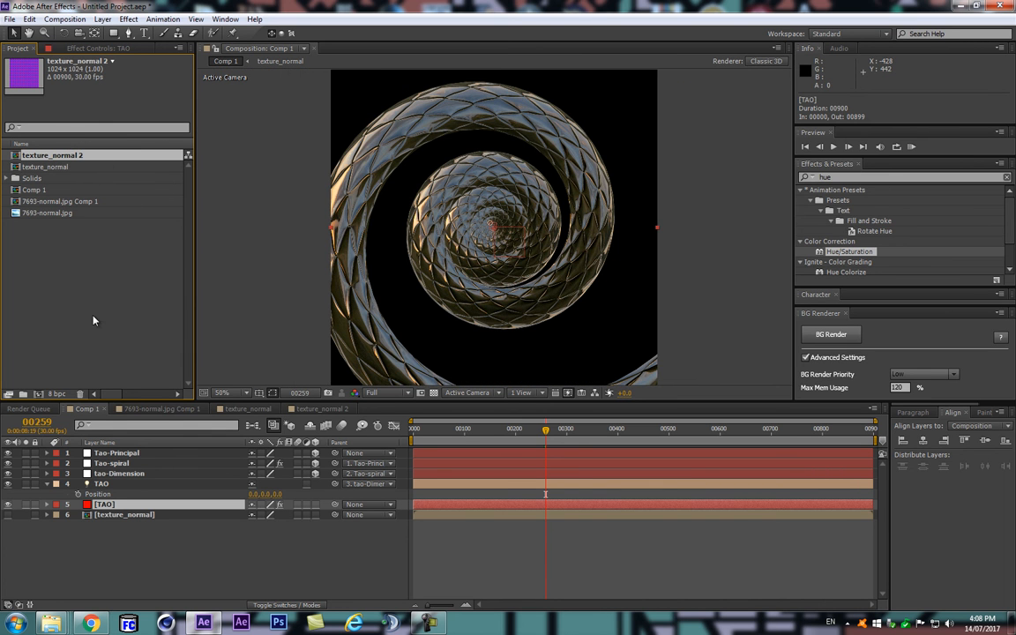
click(122, 516)
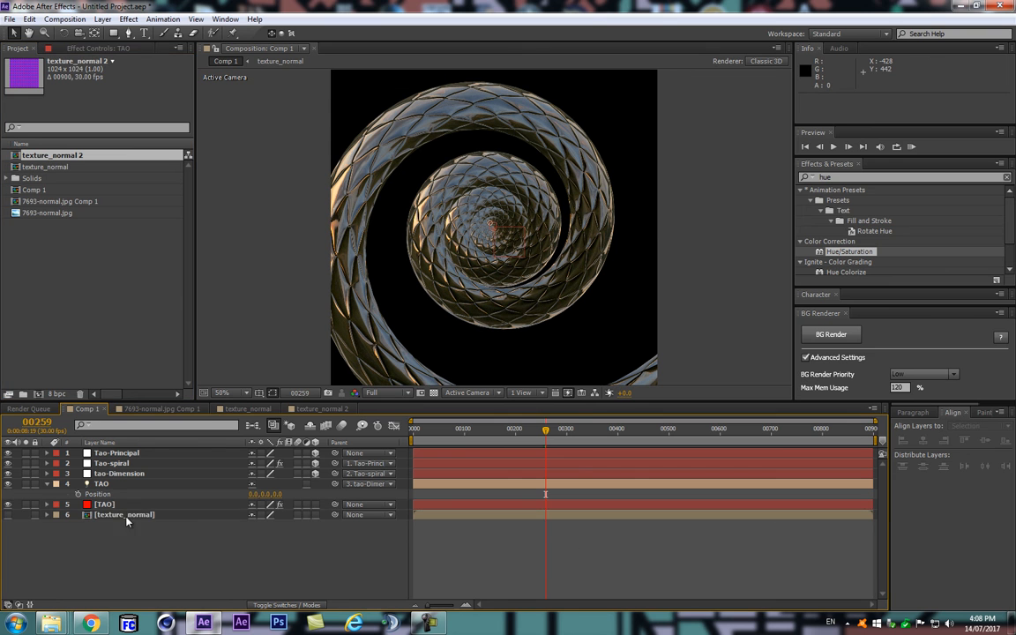
double_click(89, 161)
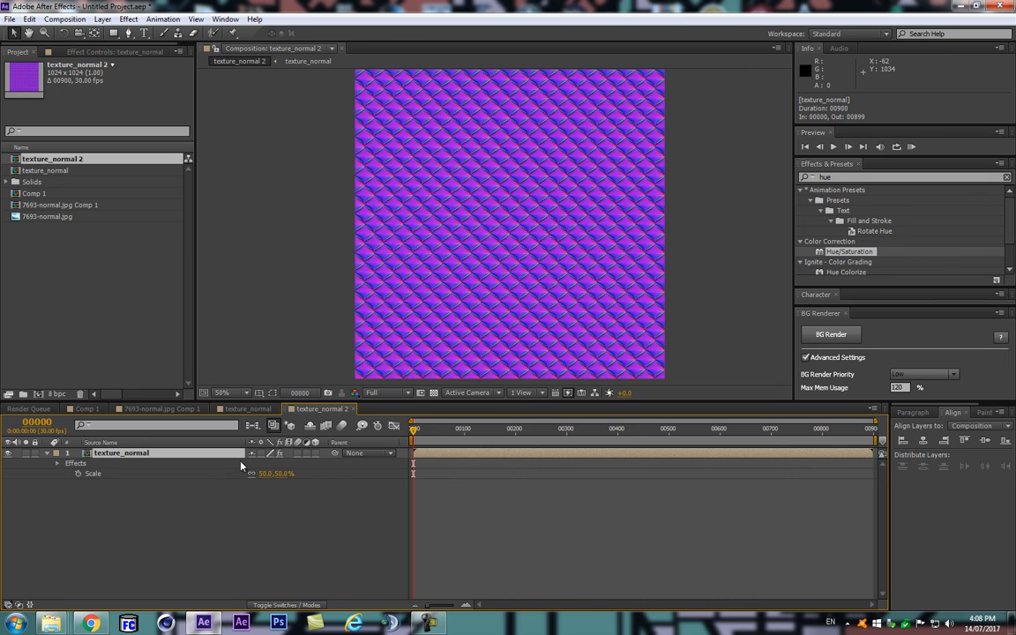
double_click(58, 193)
drag(57, 193, 163, 514)
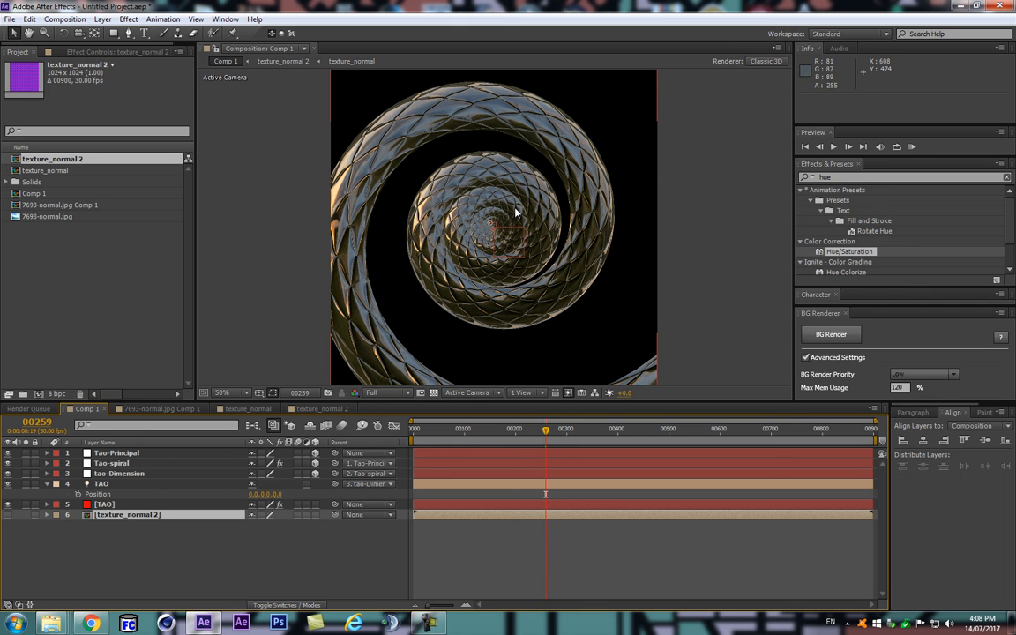
key(ctrl+shift+z)
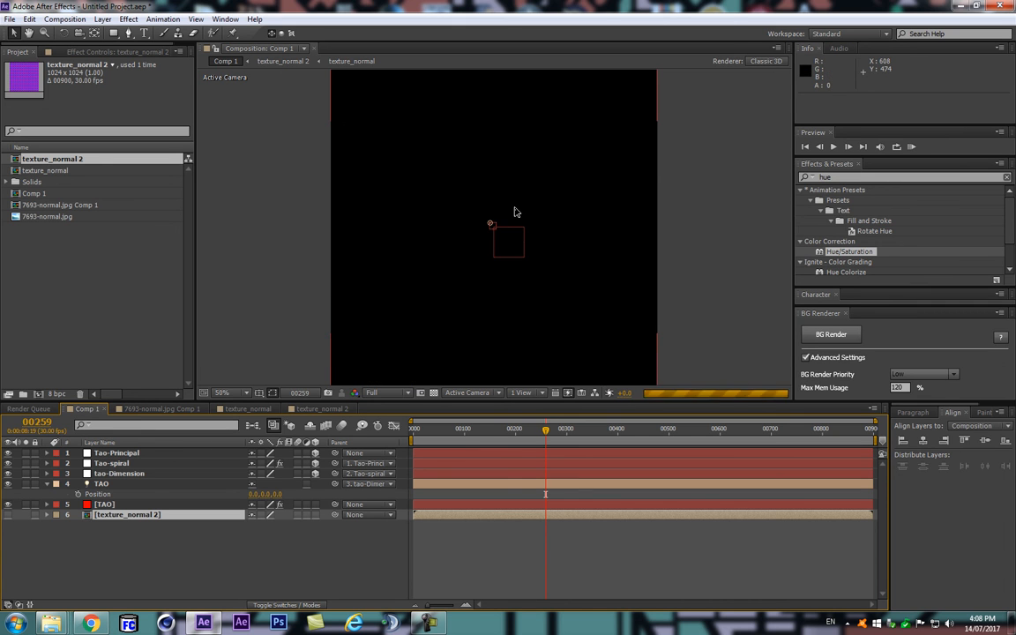
scroll(554, 179, up, 1)
scroll(479, 197, down, 2)
scroll(451, 214, up, 1)
scroll(450, 216, up, 1)
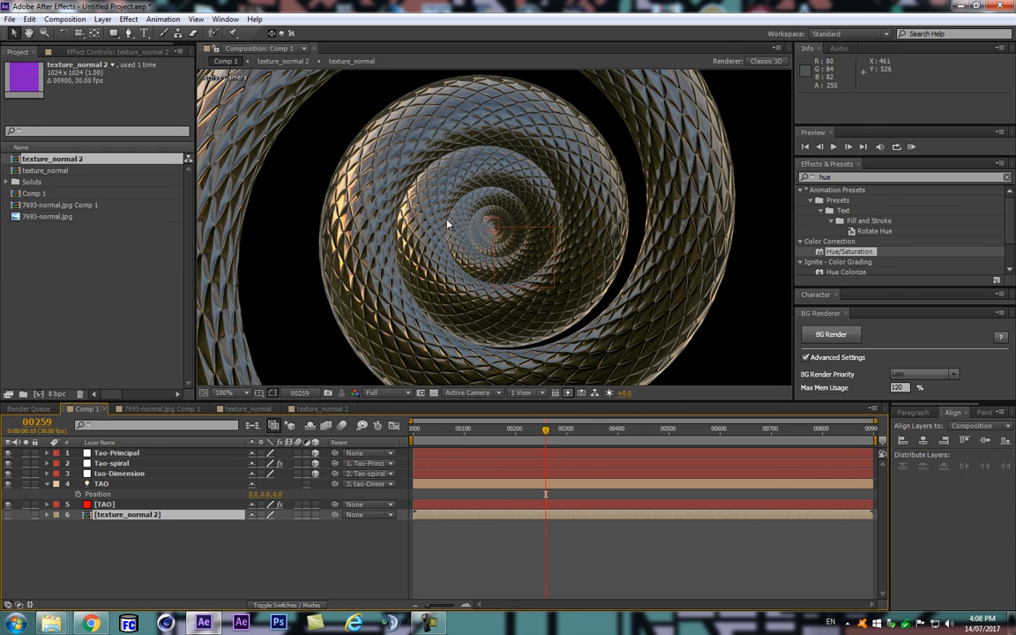
scroll(452, 223, down, 1)
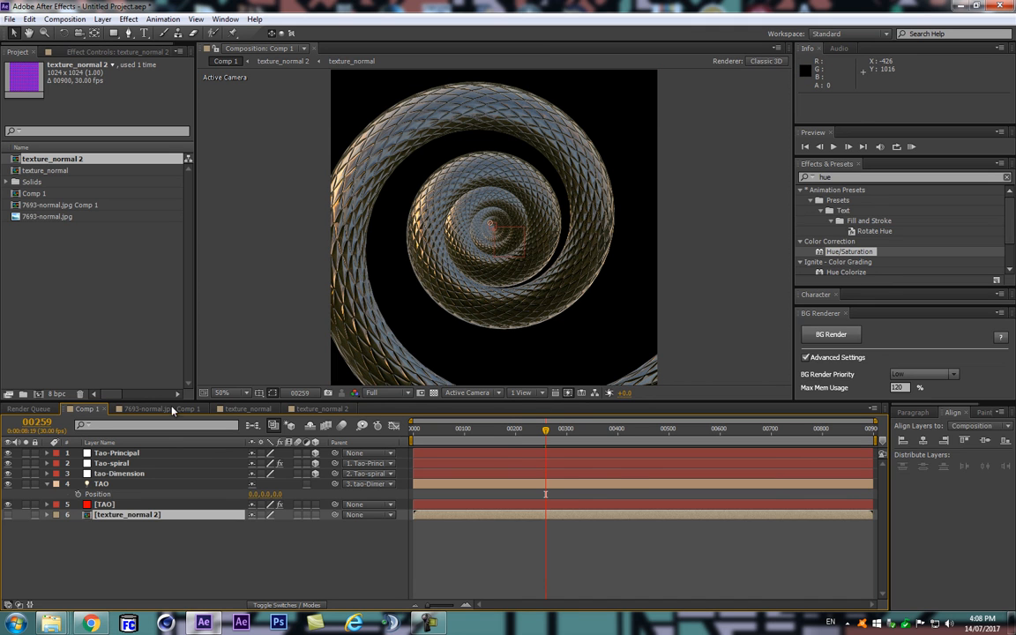
- Start keyframing Texture Offset X at frame 0 in the Tao effect on the TAO solid
click(88, 559)
click(124, 515)
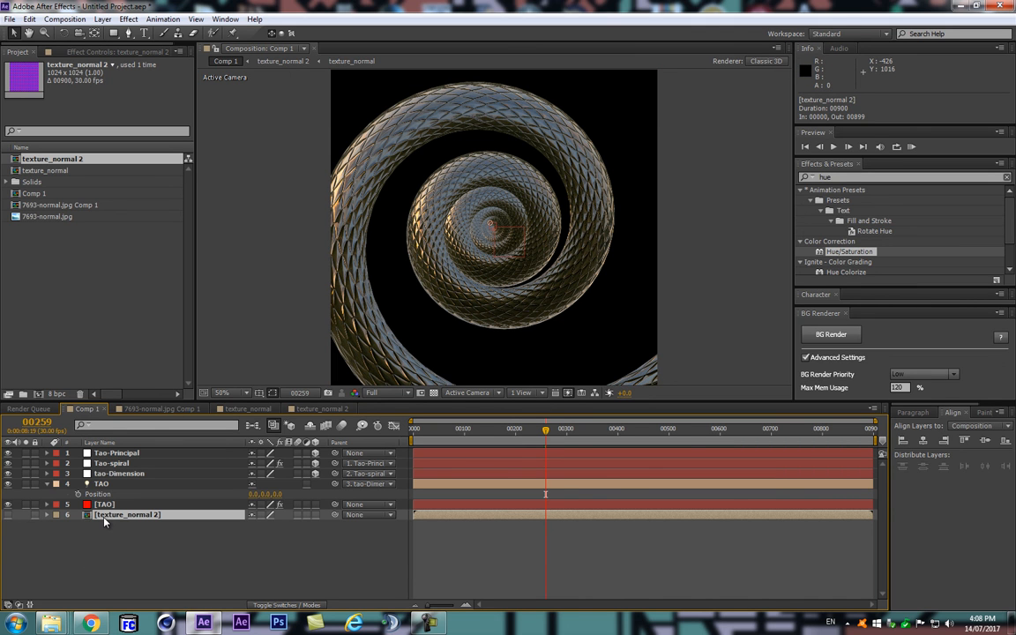
key(Home)
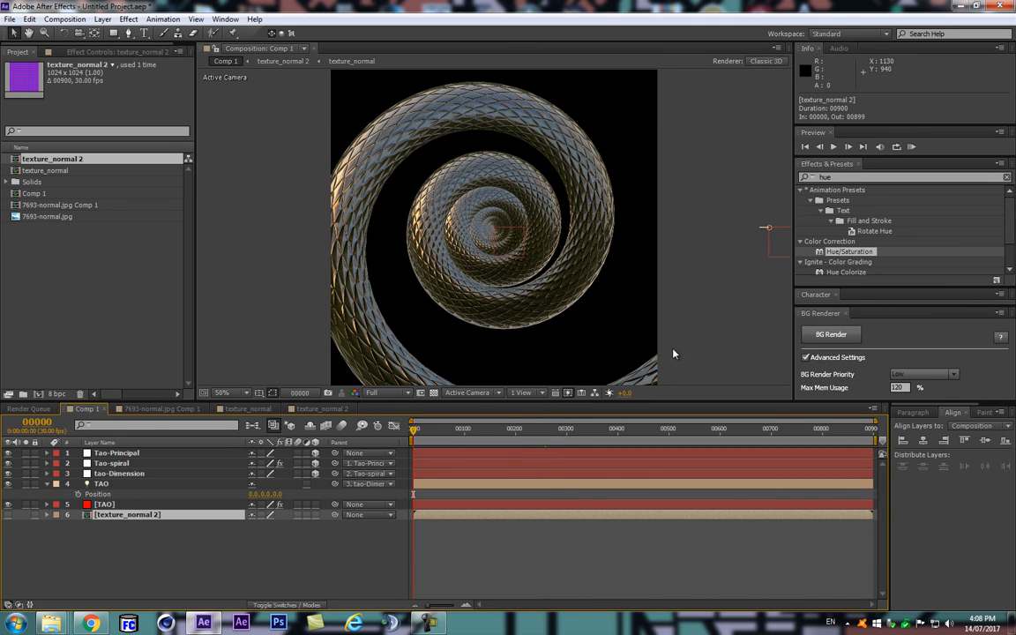
click(99, 505)
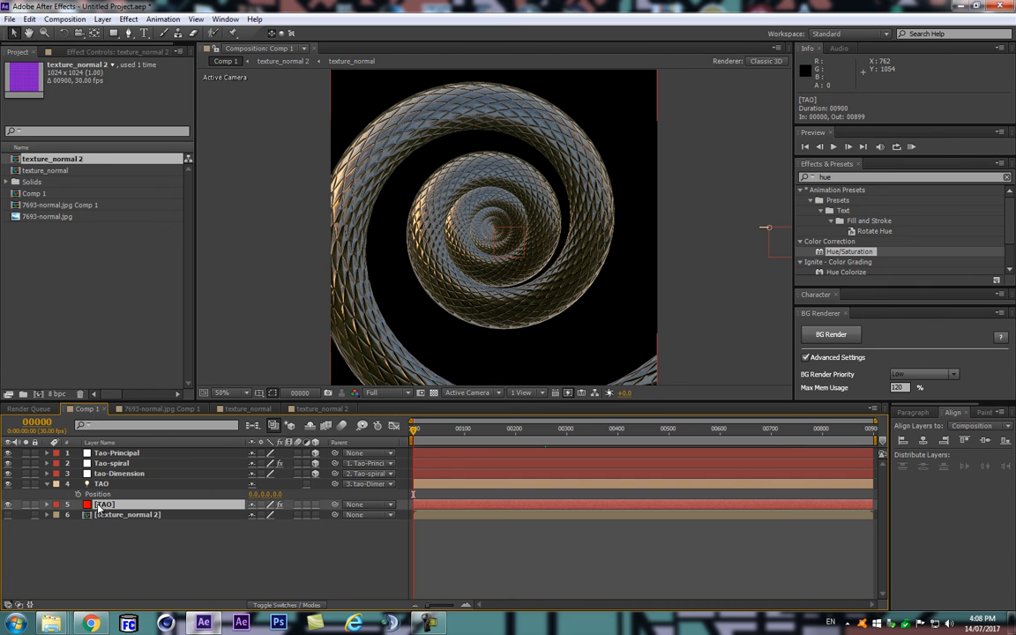
click(82, 52)
scroll(129, 190, down, 5)
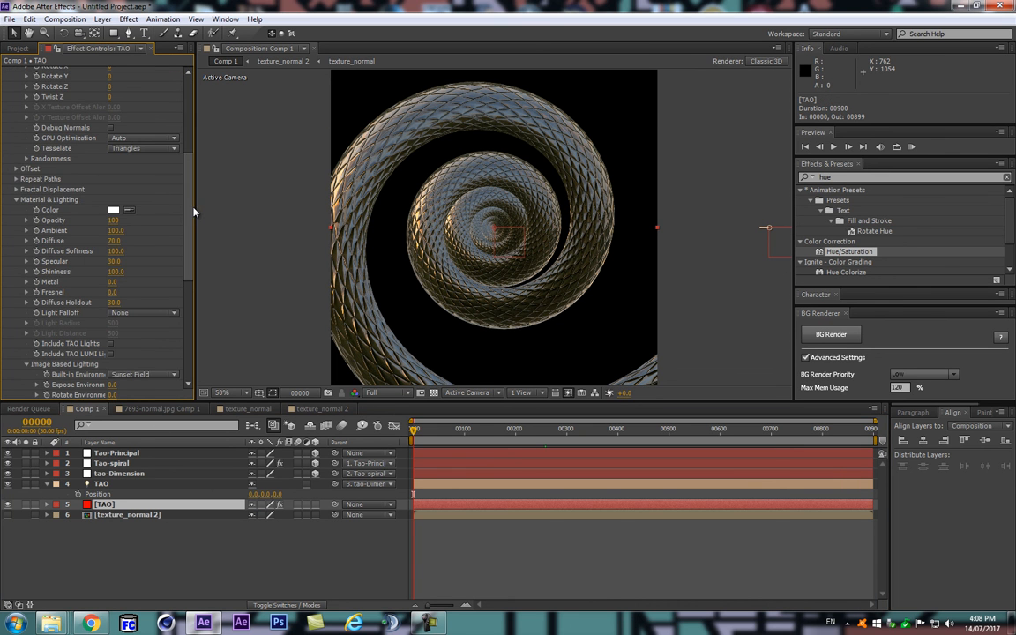
scroll(168, 187, down, 6)
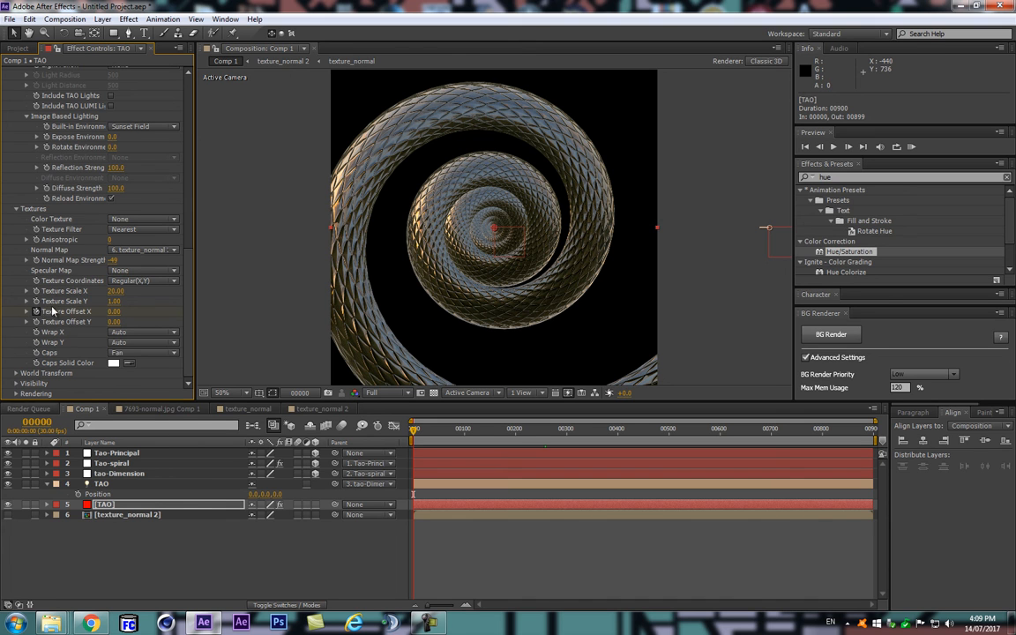
- At frame 90, set the Tao effect's Texture Offset X to 1
click(39, 422)
text(90)
key(Return)
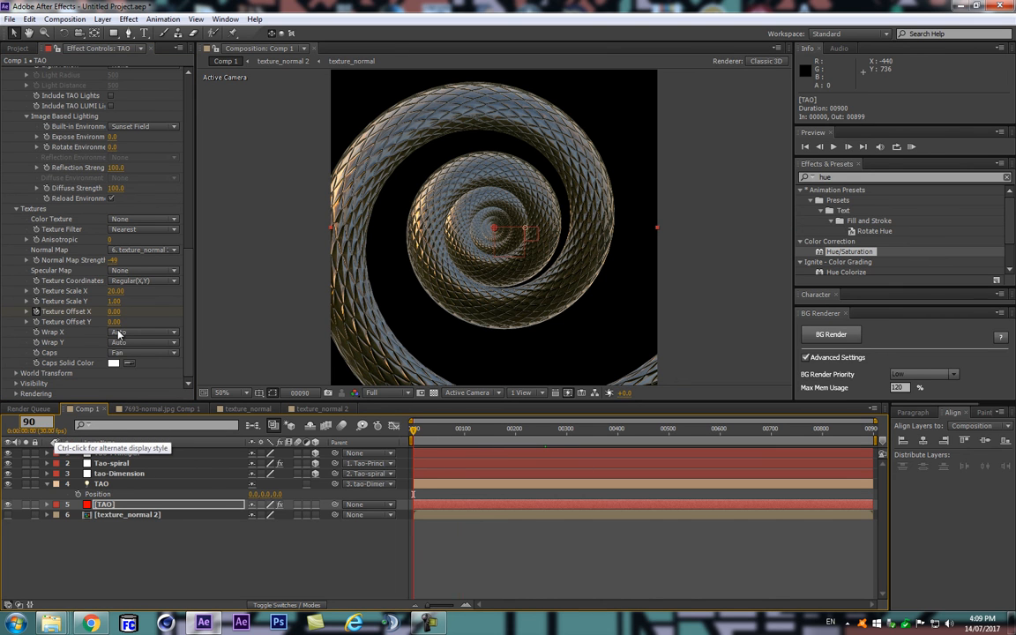
click(114, 311)
text(1)
key(Return)
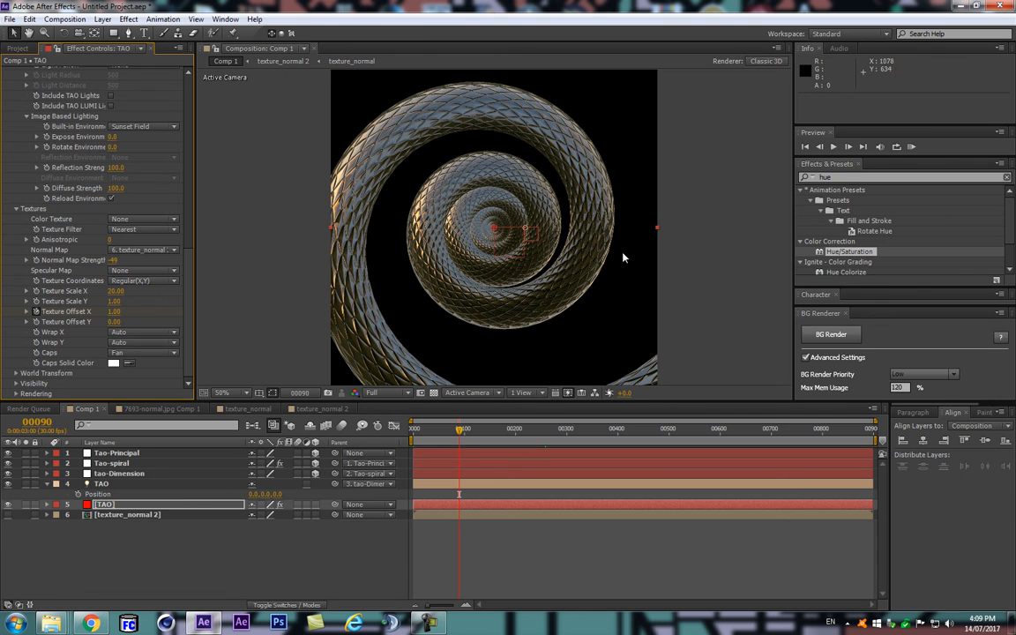
click(275, 559)
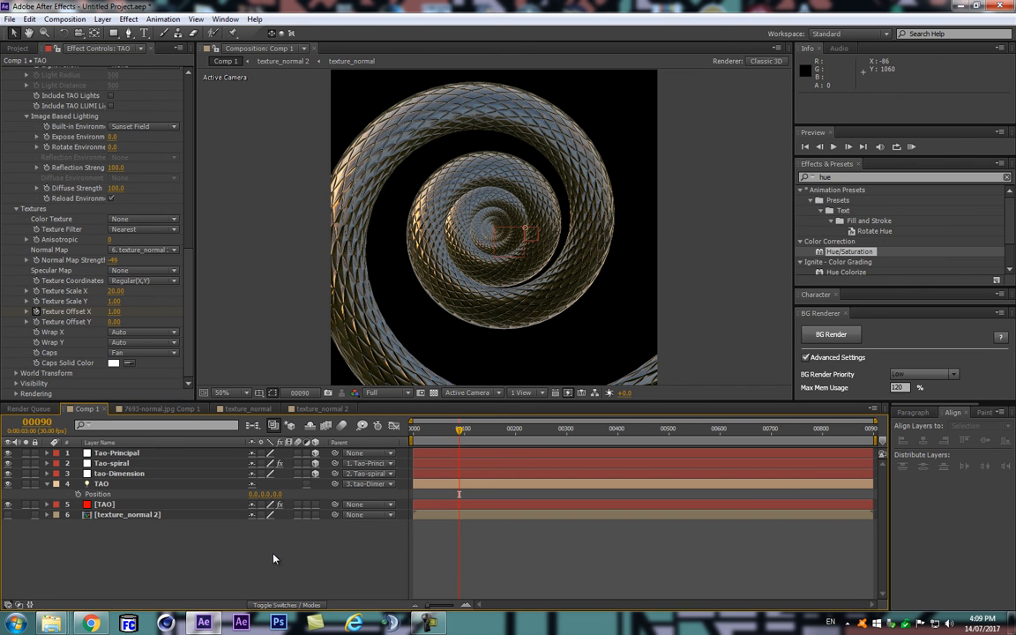
- End the work area at frame 89, preview the texture animation and compare its first and last frames
key(Page_Up)
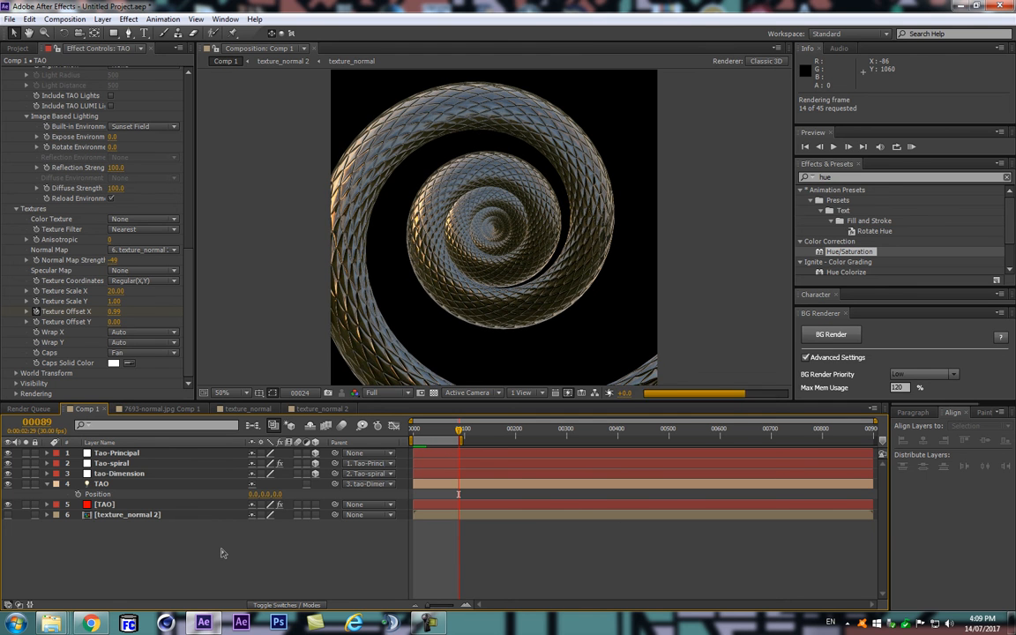
key(space)
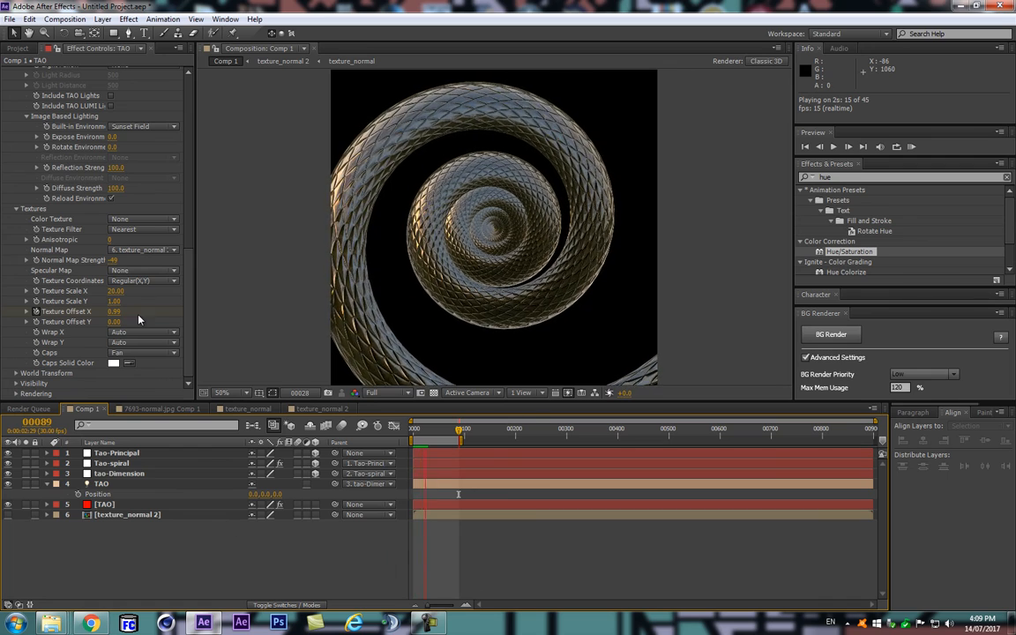
key(space)
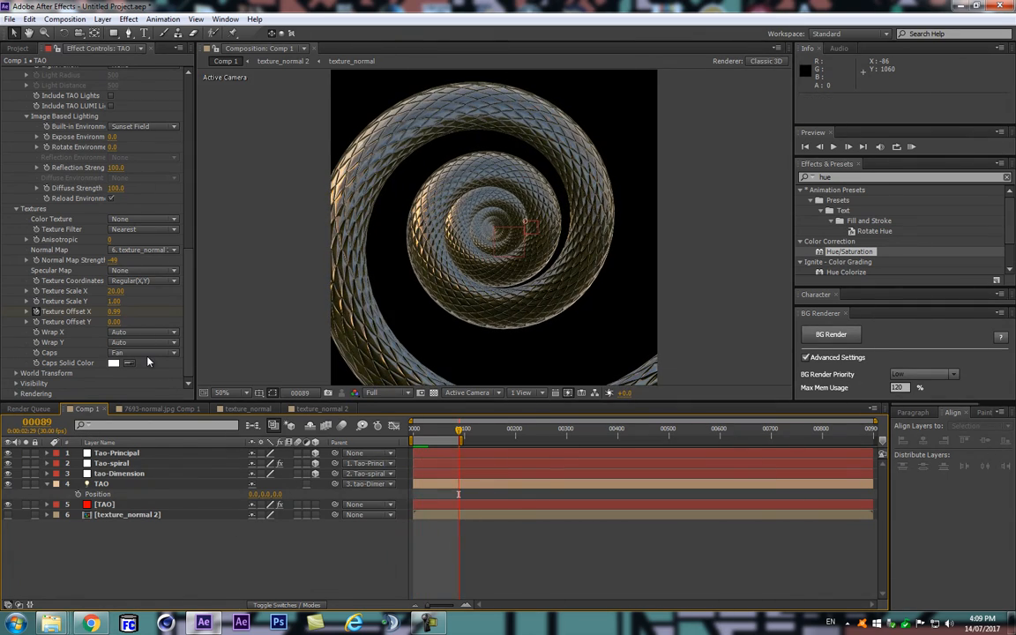
key(Home)
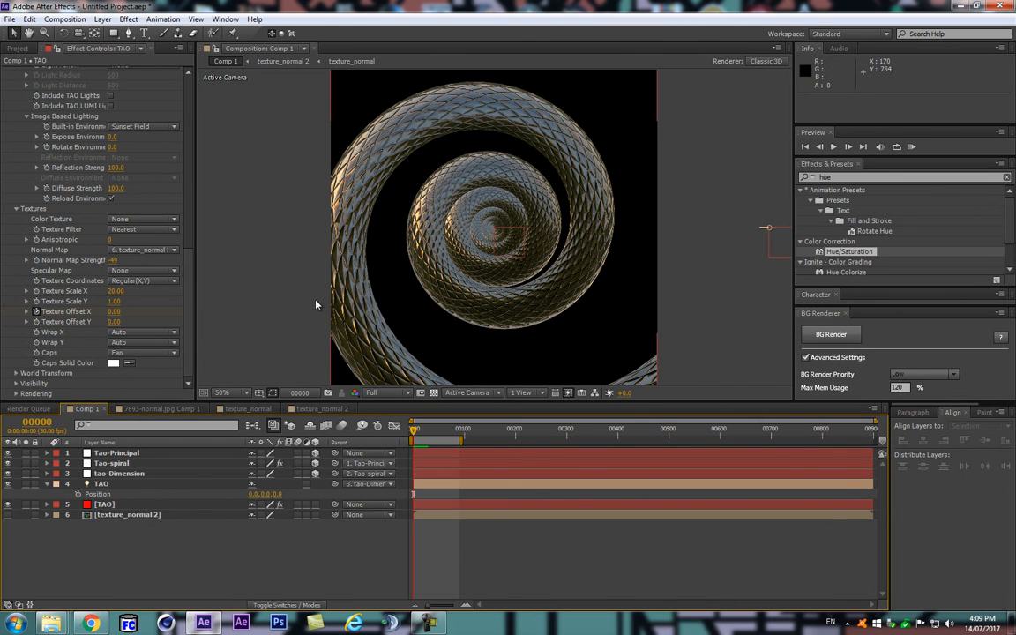
drag(420, 430, 465, 433)
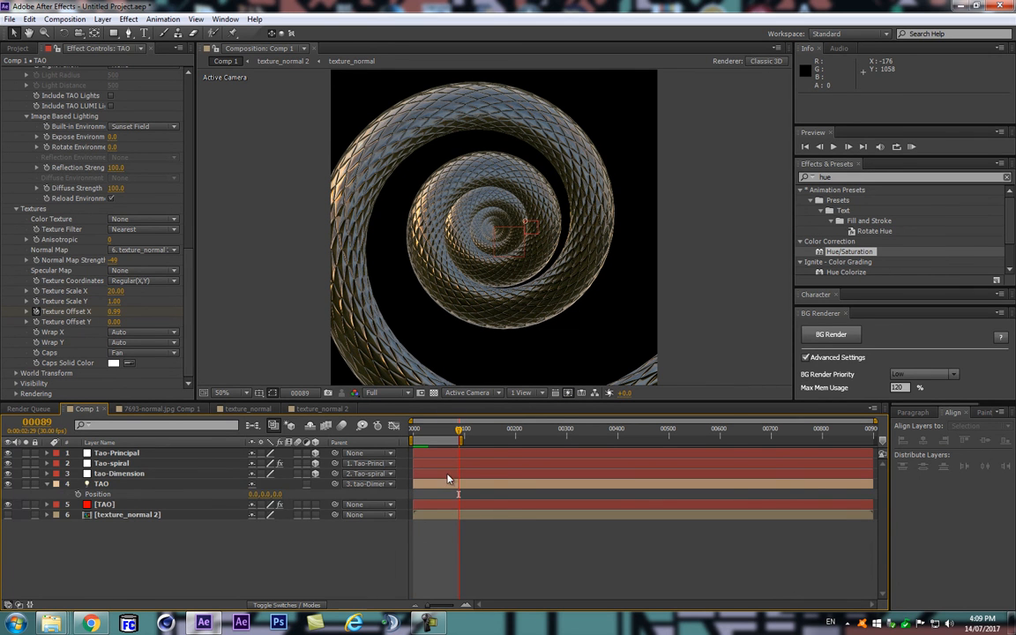
- Show the TAO solid's keyframed properties in the timeline and go to the Texture Offset X keyframe at frame 90
key(u)
key(u)
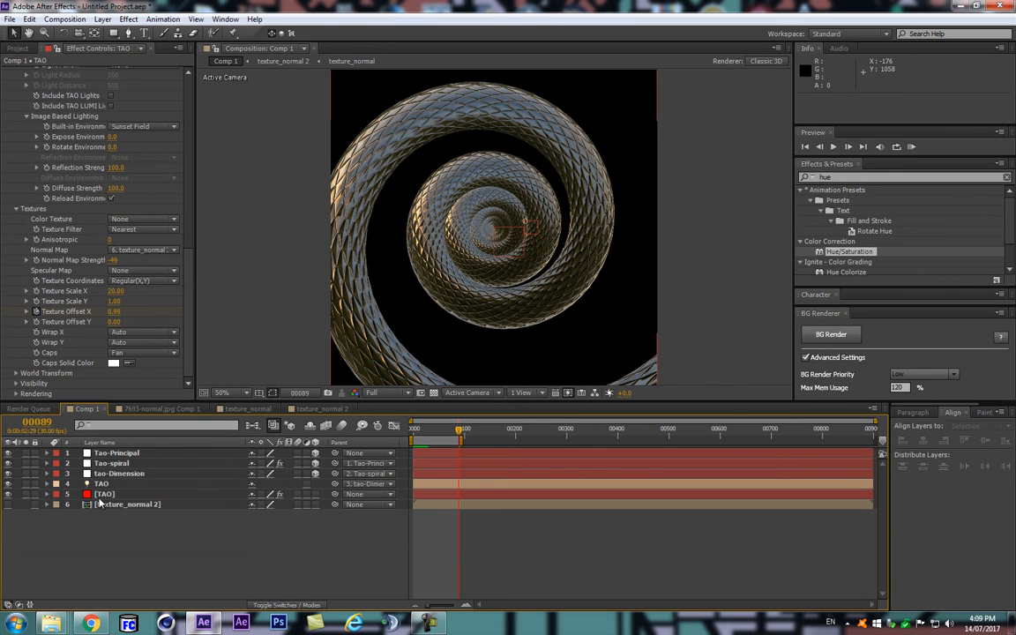
click(172, 494)
key(u)
key(Page_Down)
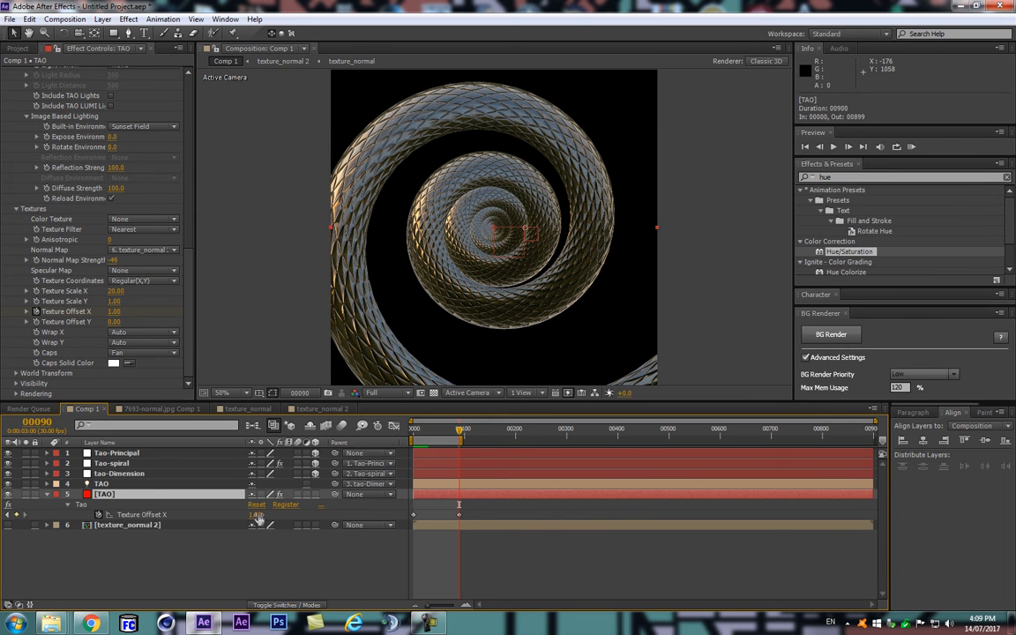
- Try a Texture Offset X of 0.33 at frame 90, and compare frames 0 and 90
click(255, 515)
key(Return)
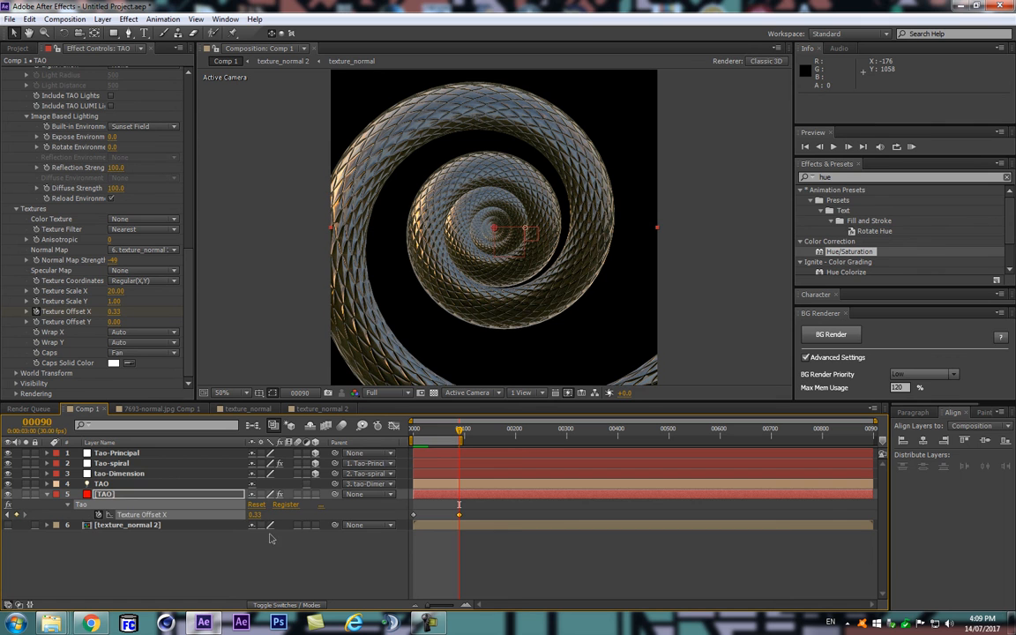
click(246, 560)
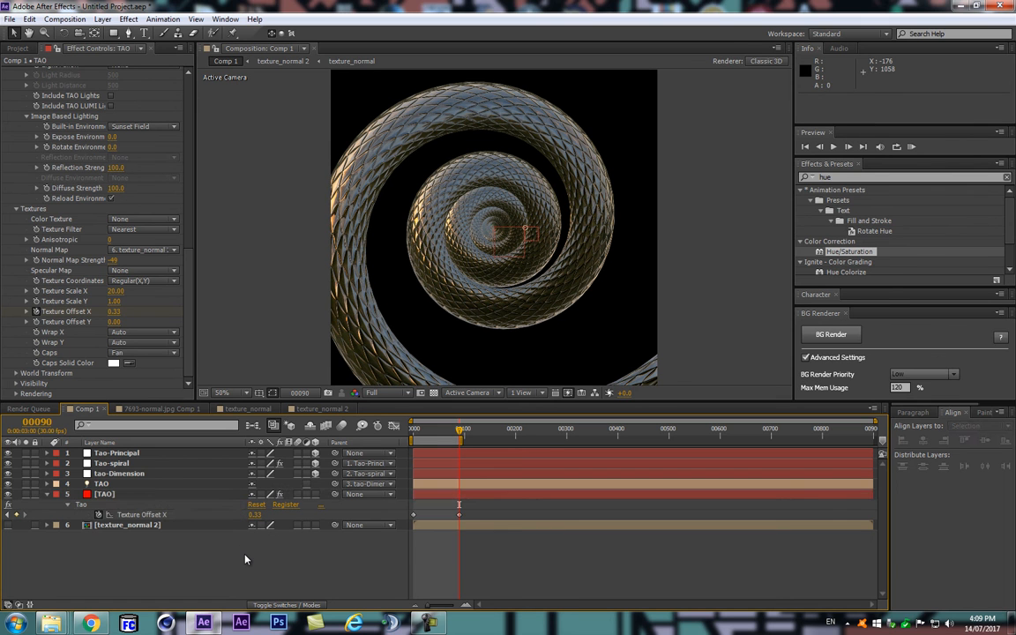
key(Home)
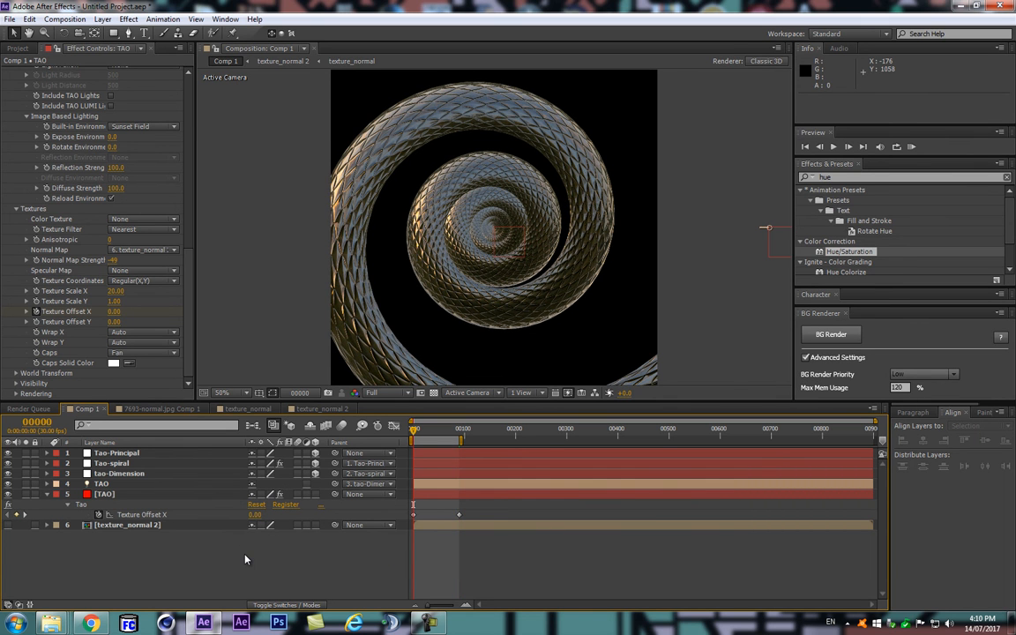
drag(414, 430, 459, 435)
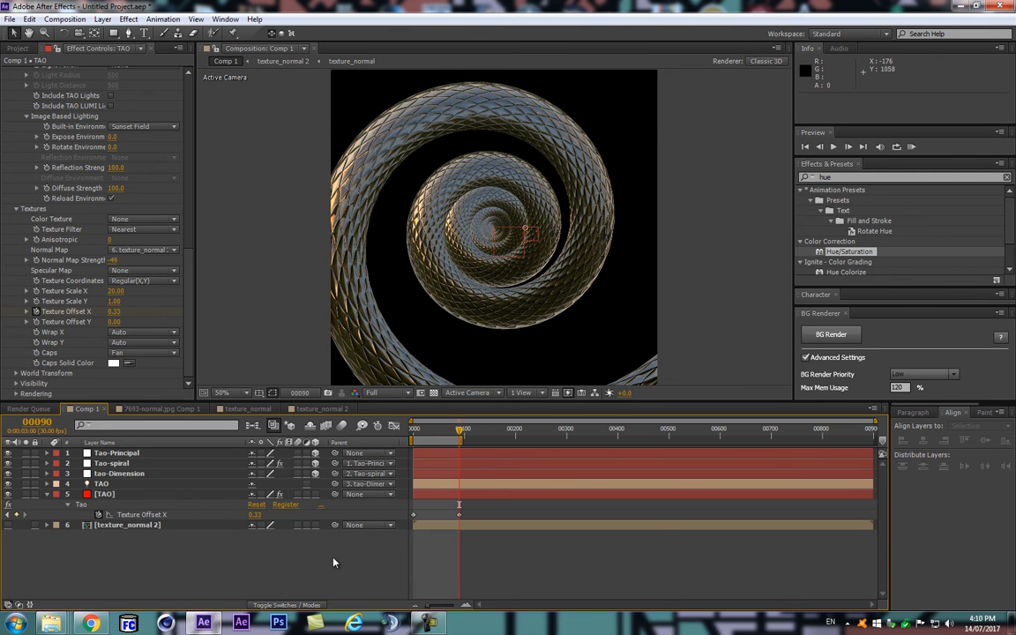
key(Home)
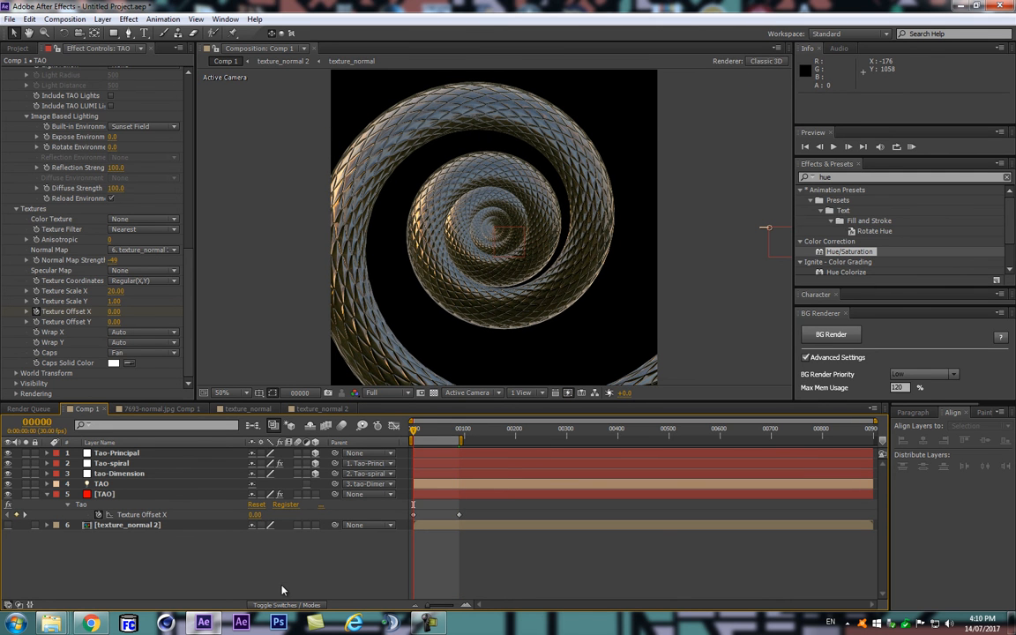
- Set the TAO solid's Texture Offset X keyframe at frame 90 to 1, and compare frames 0 and 90
click(459, 436)
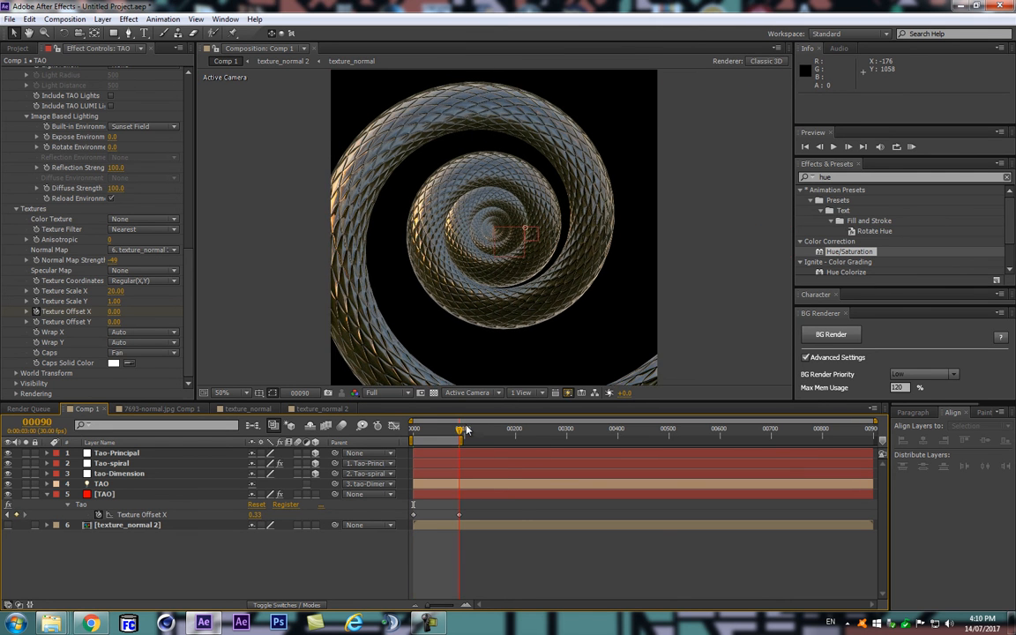
click(256, 514)
text(1)
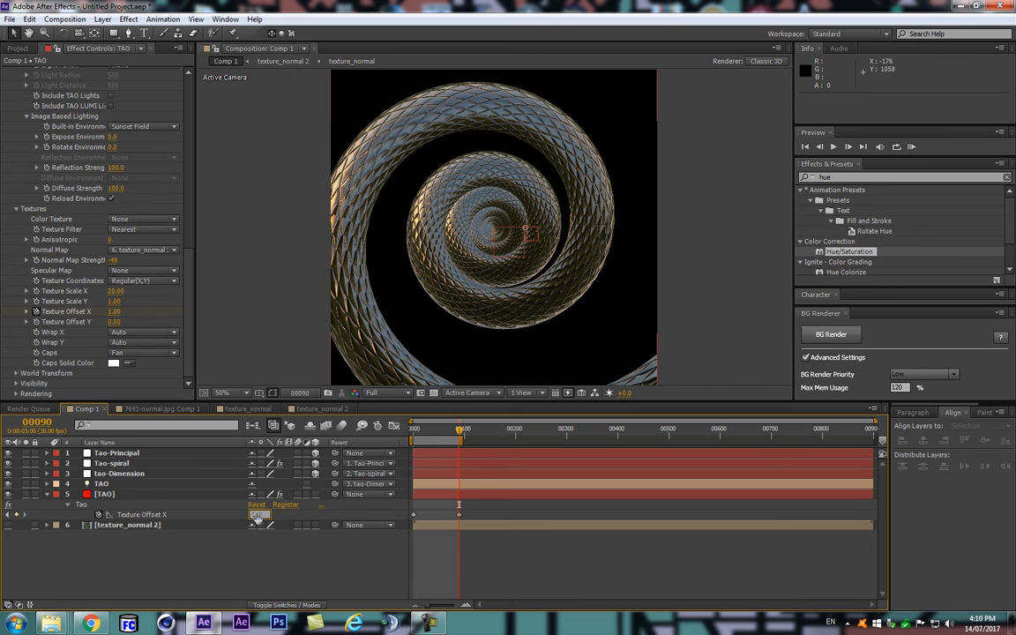
key(Return)
key(Home)
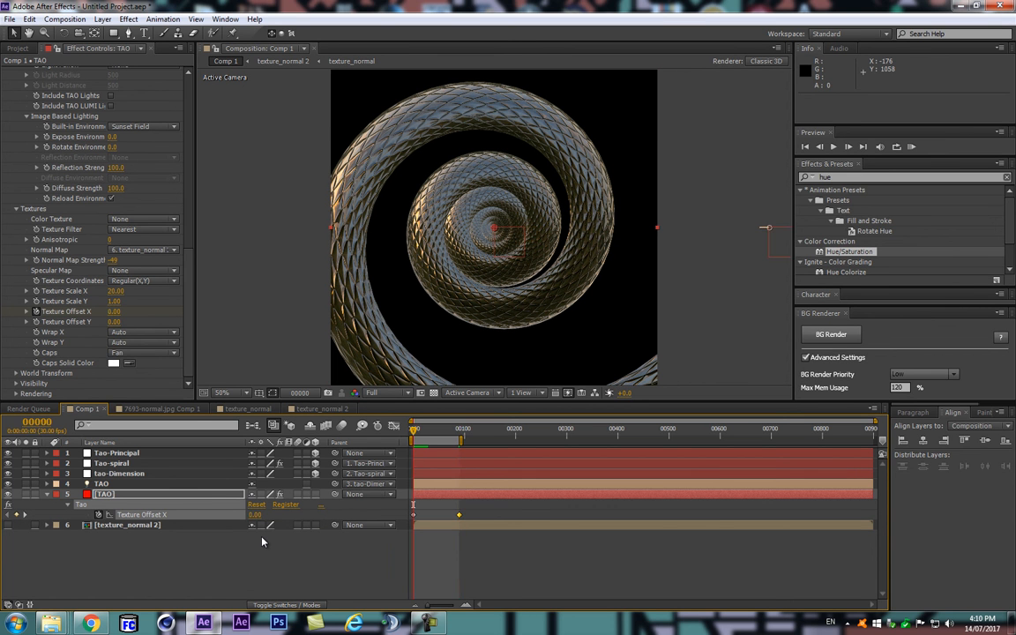
click(459, 430)
drag(459, 431, 460, 431)
- Replace the texture_normal 2 layer in Comp 1 with the texture_normal composition
click(18, 50)
drag(44, 167, 139, 529)
click(102, 527)
click(162, 563)
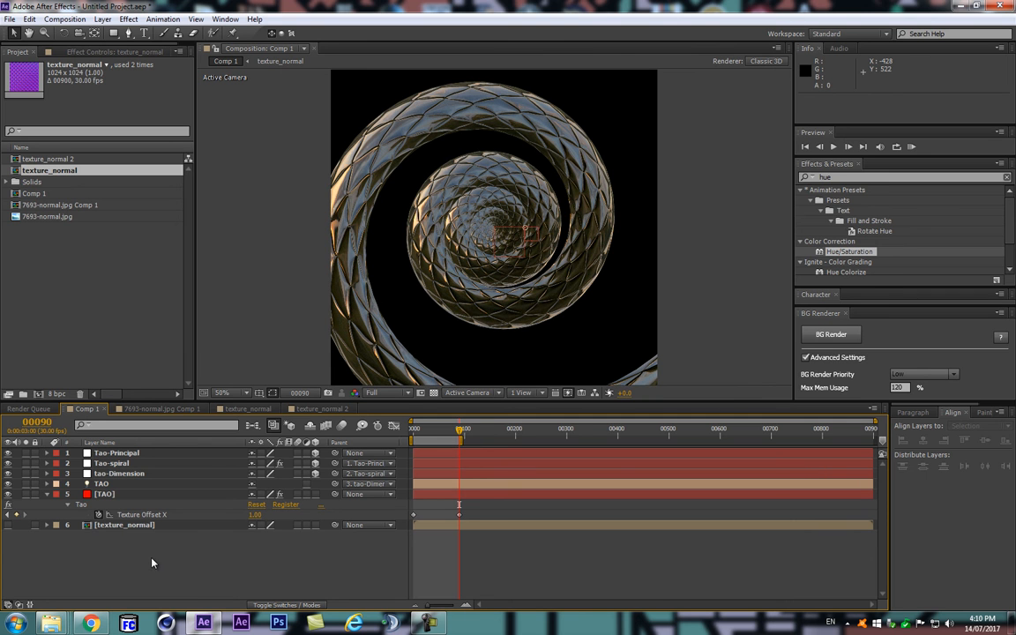
- Preview the texture offset animation from frame 0
key(Home)
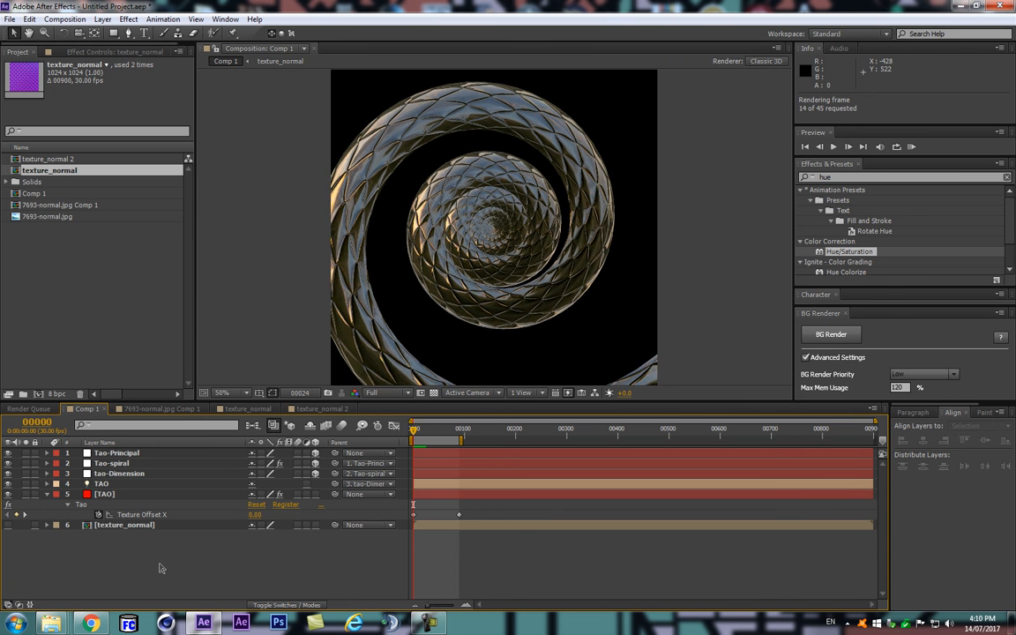
key(space)
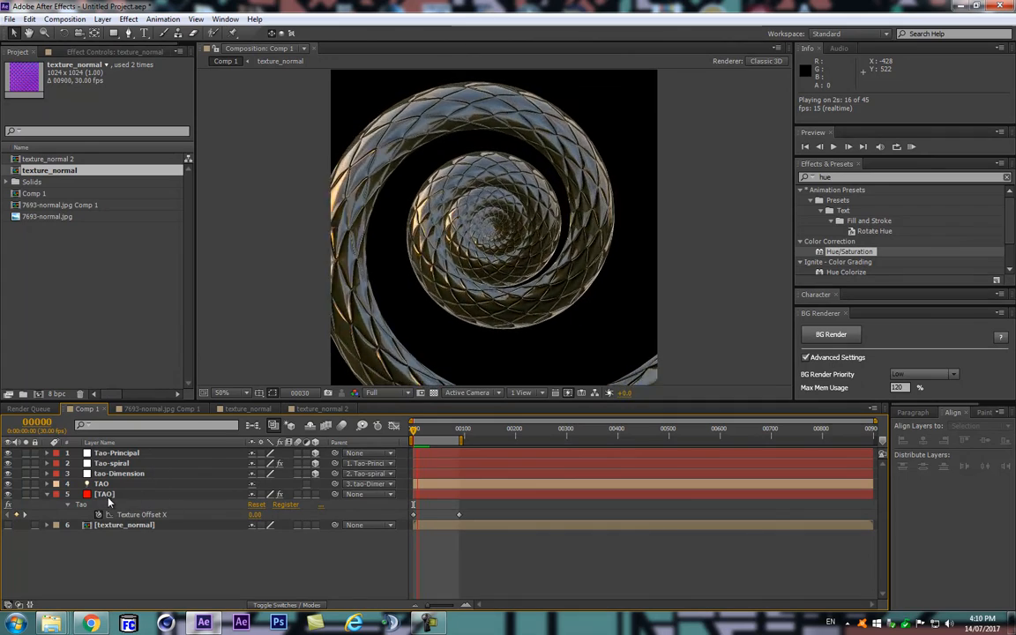
click(48, 496)
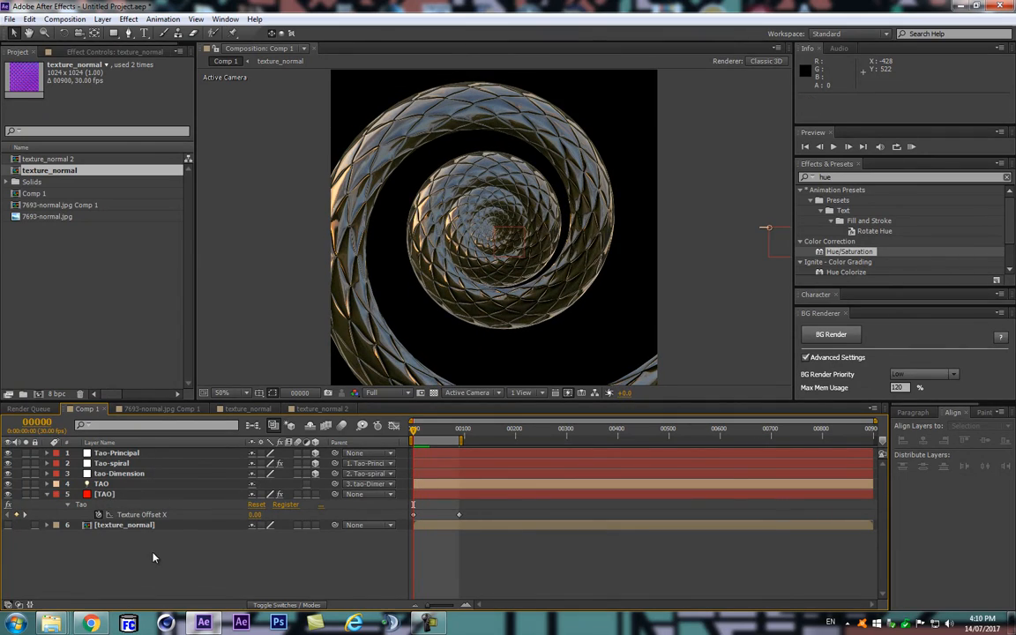
- Collapse the TAO solid's properties and start a preview of every frame in the work area
click(433, 430)
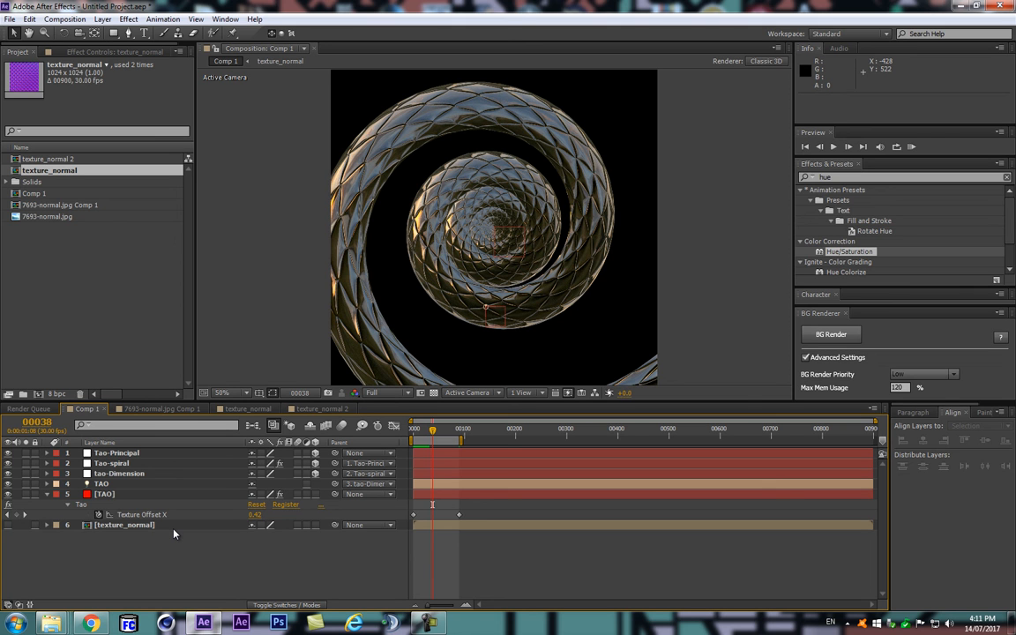
click(46, 495)
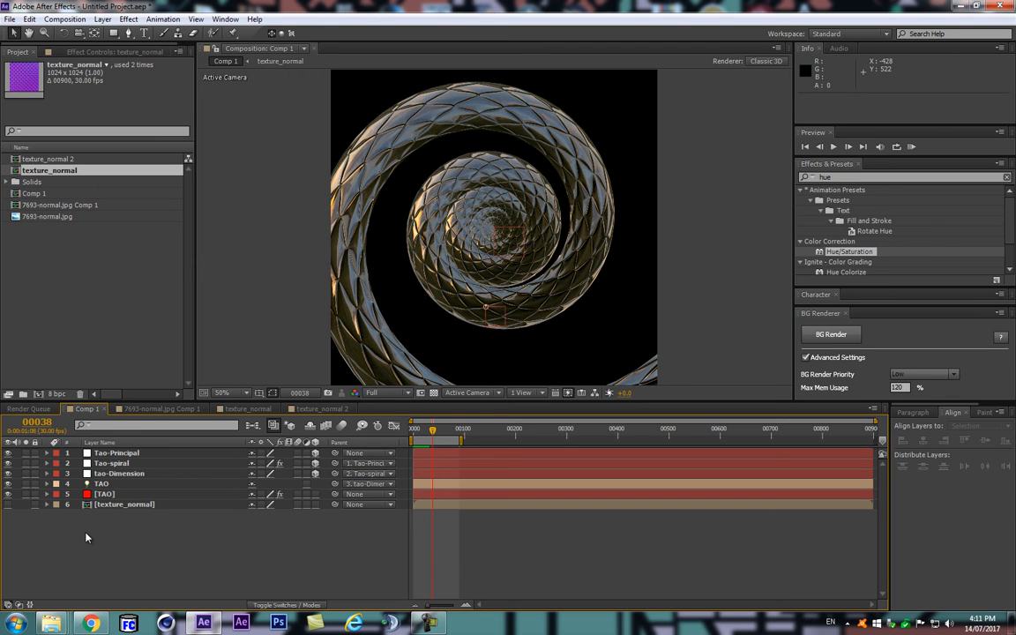
key(KP_0)
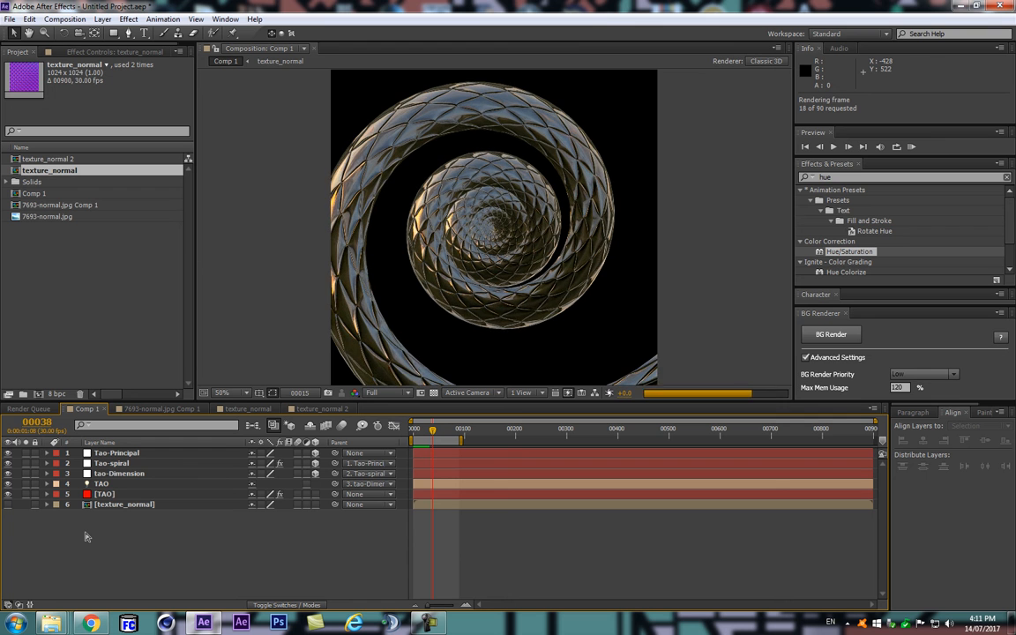